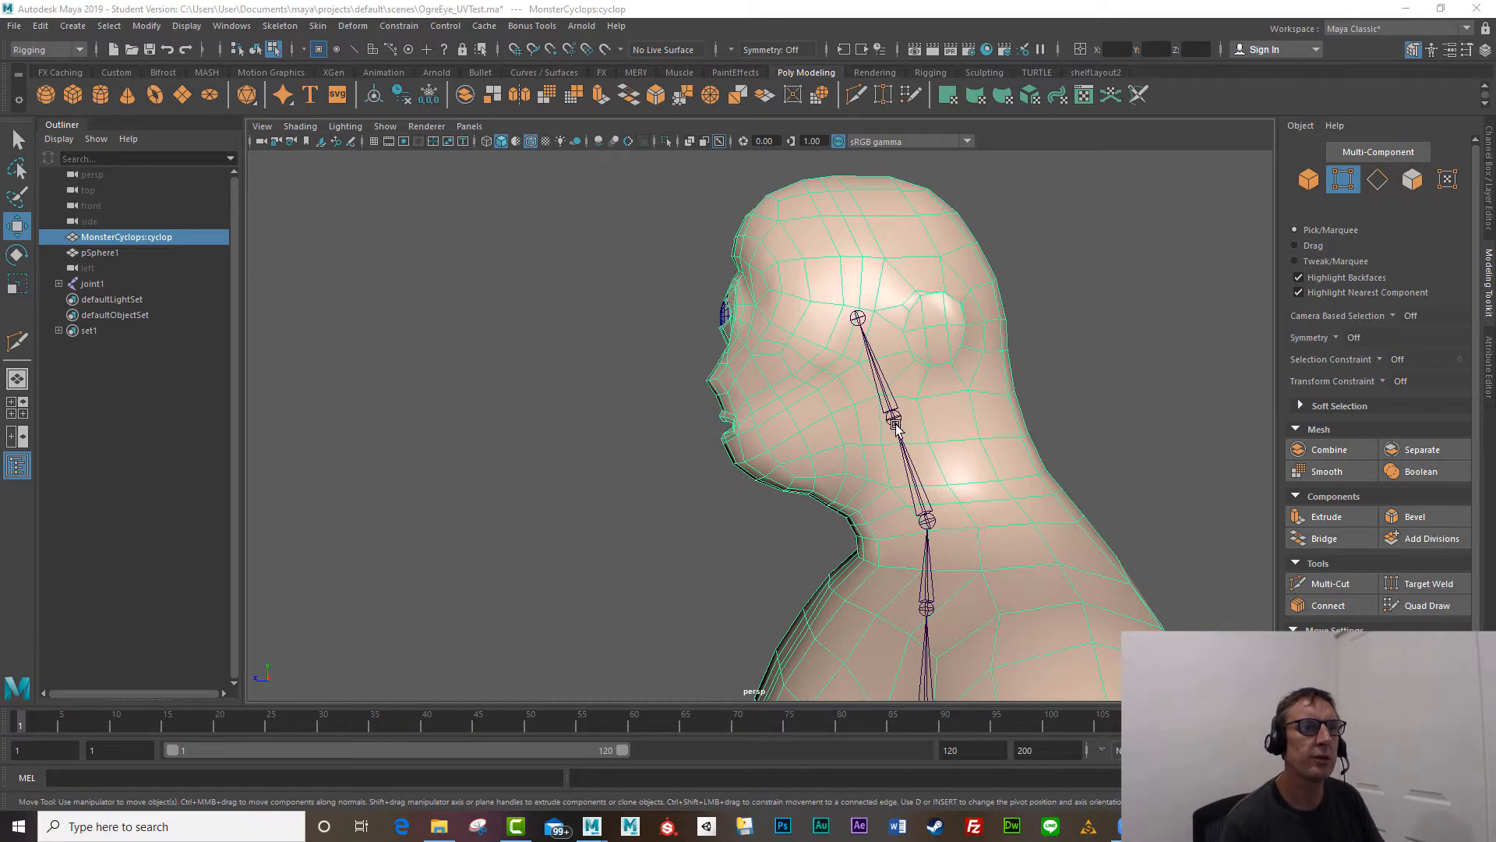
Step: Put the cyclops mesh back into object selection mode and clear the selection
key(F9)
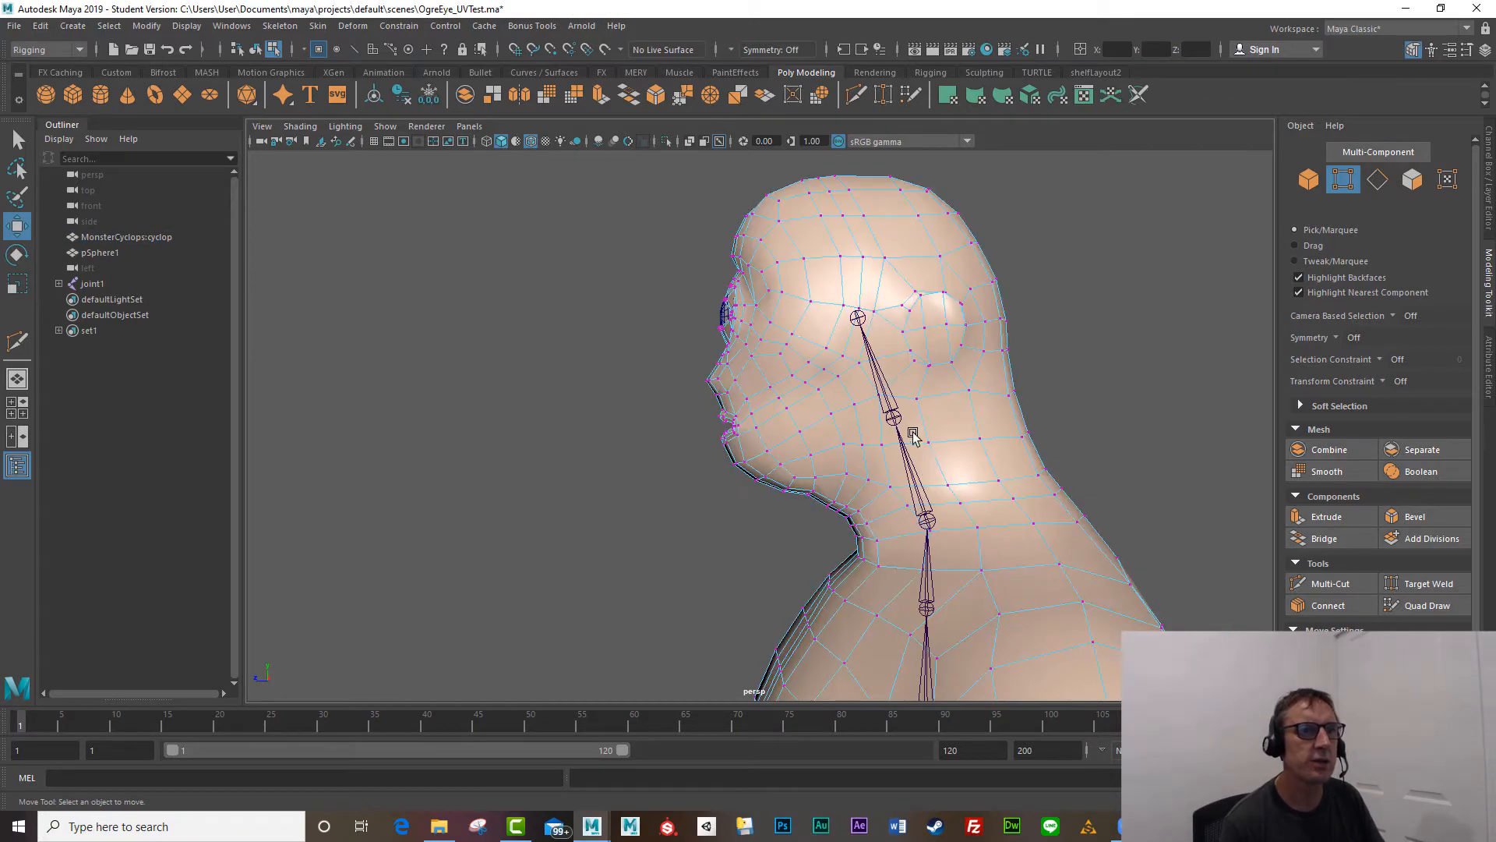
right_drag(810, 395, 786, 491)
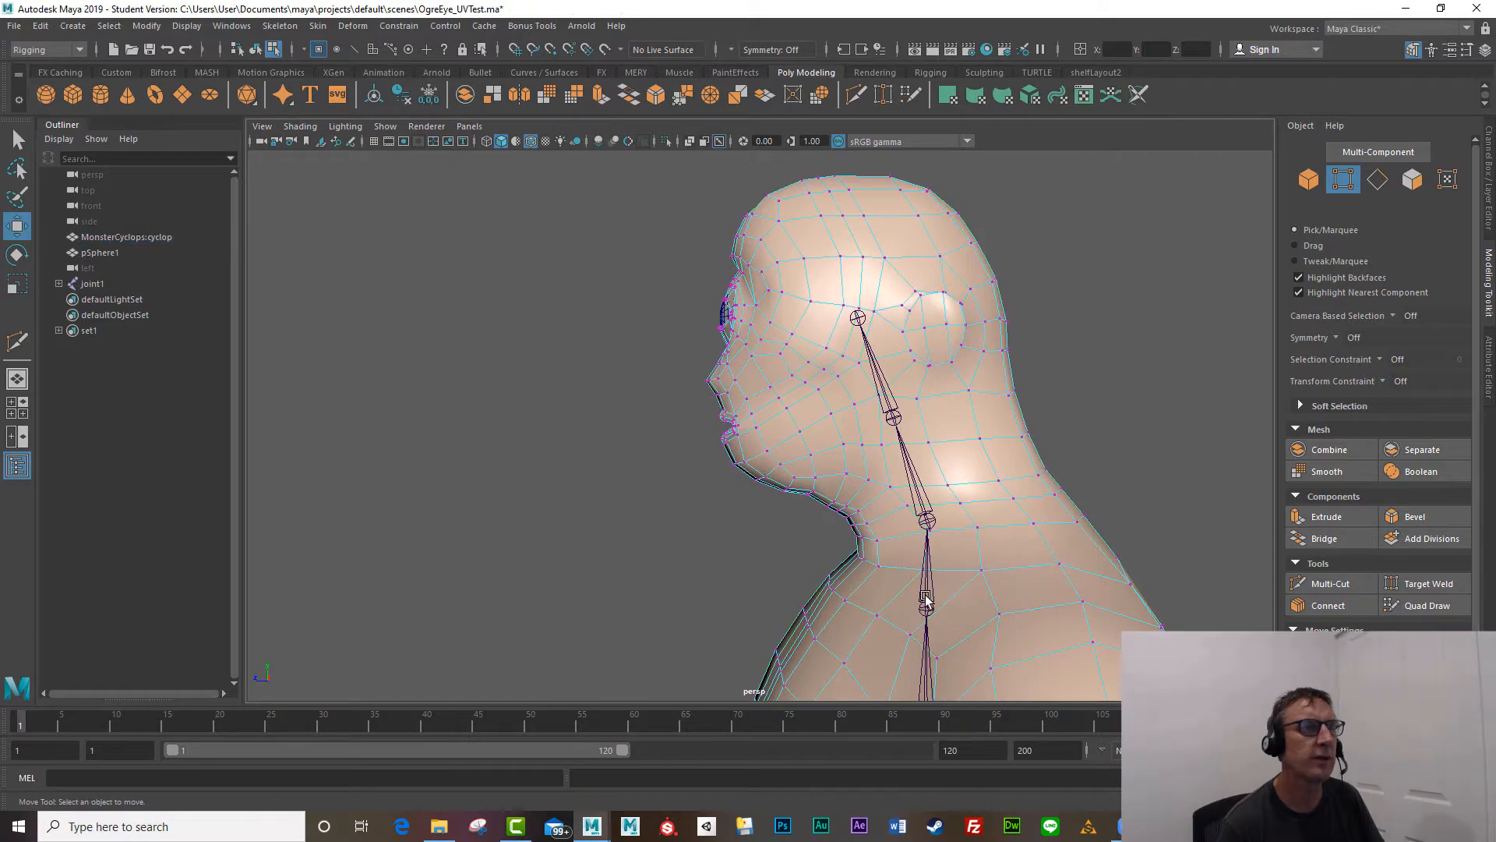
key(F8)
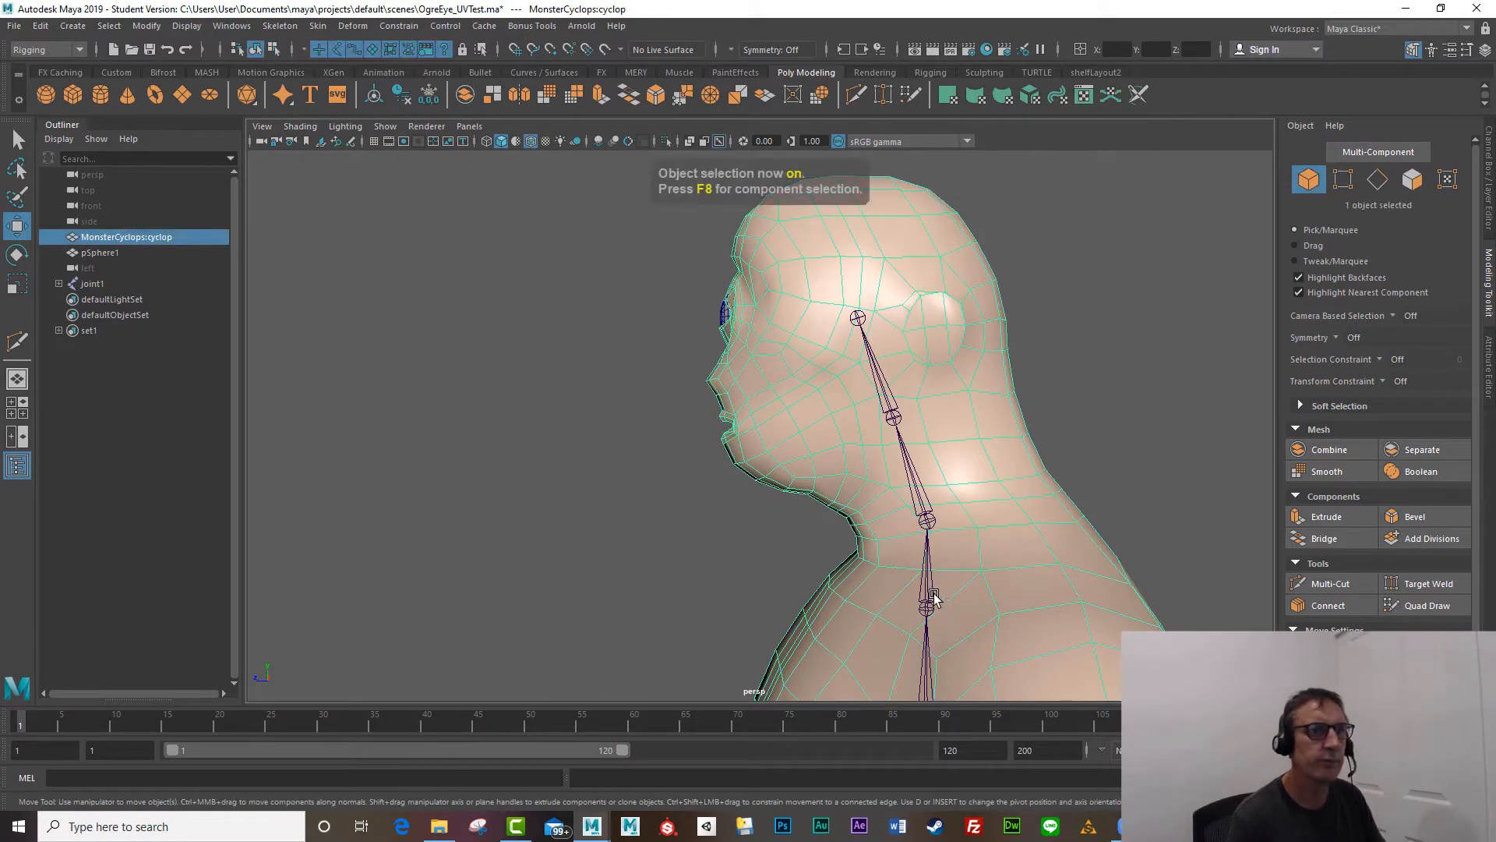
click(928, 604)
click(637, 500)
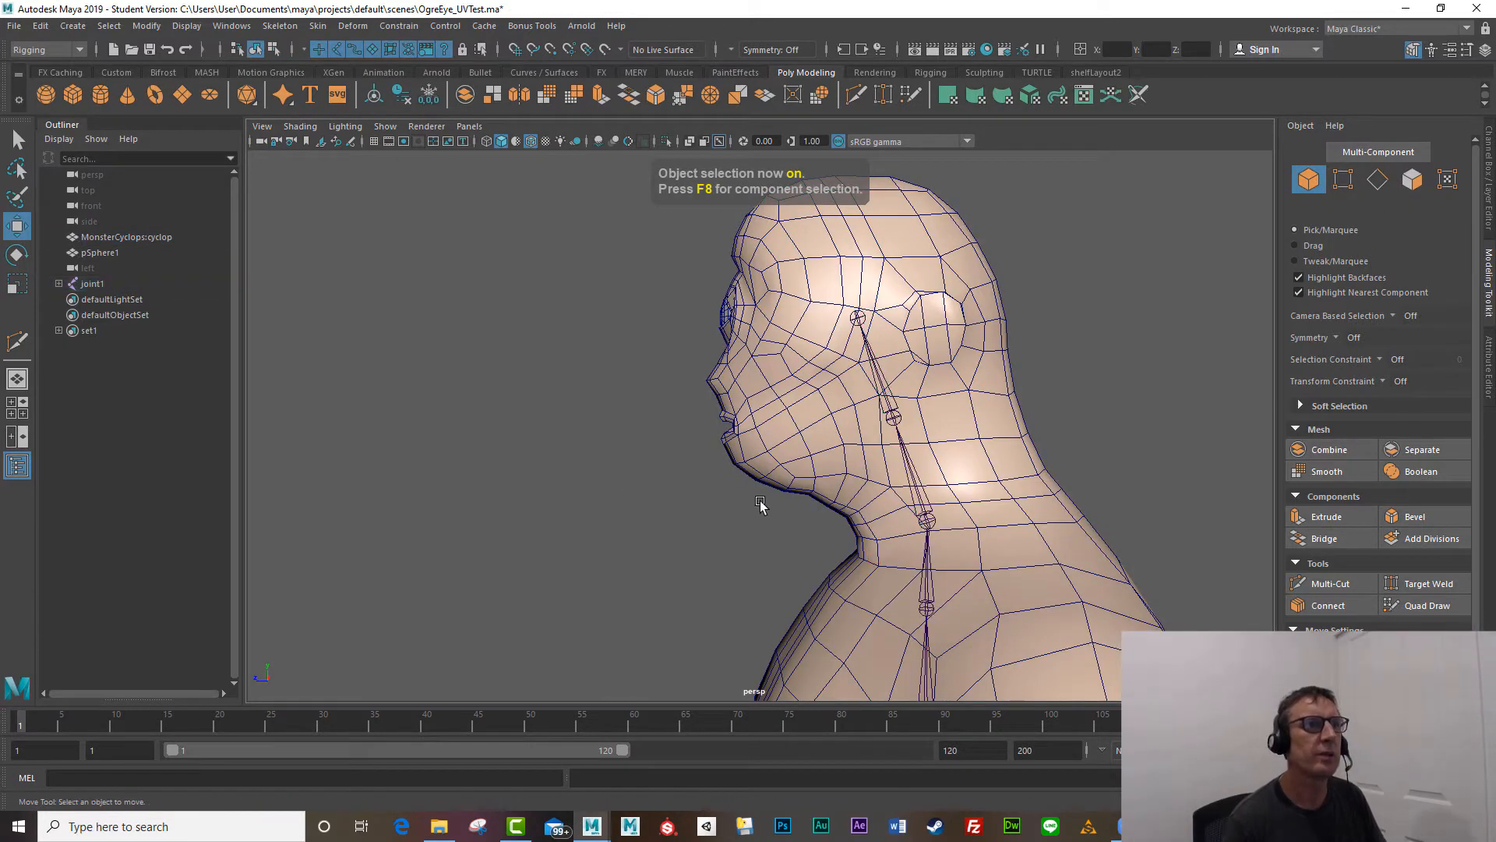
Step: In the side view, create a two-joint jaw chain from the jaw hinge just below the ear to the chin
key(space)
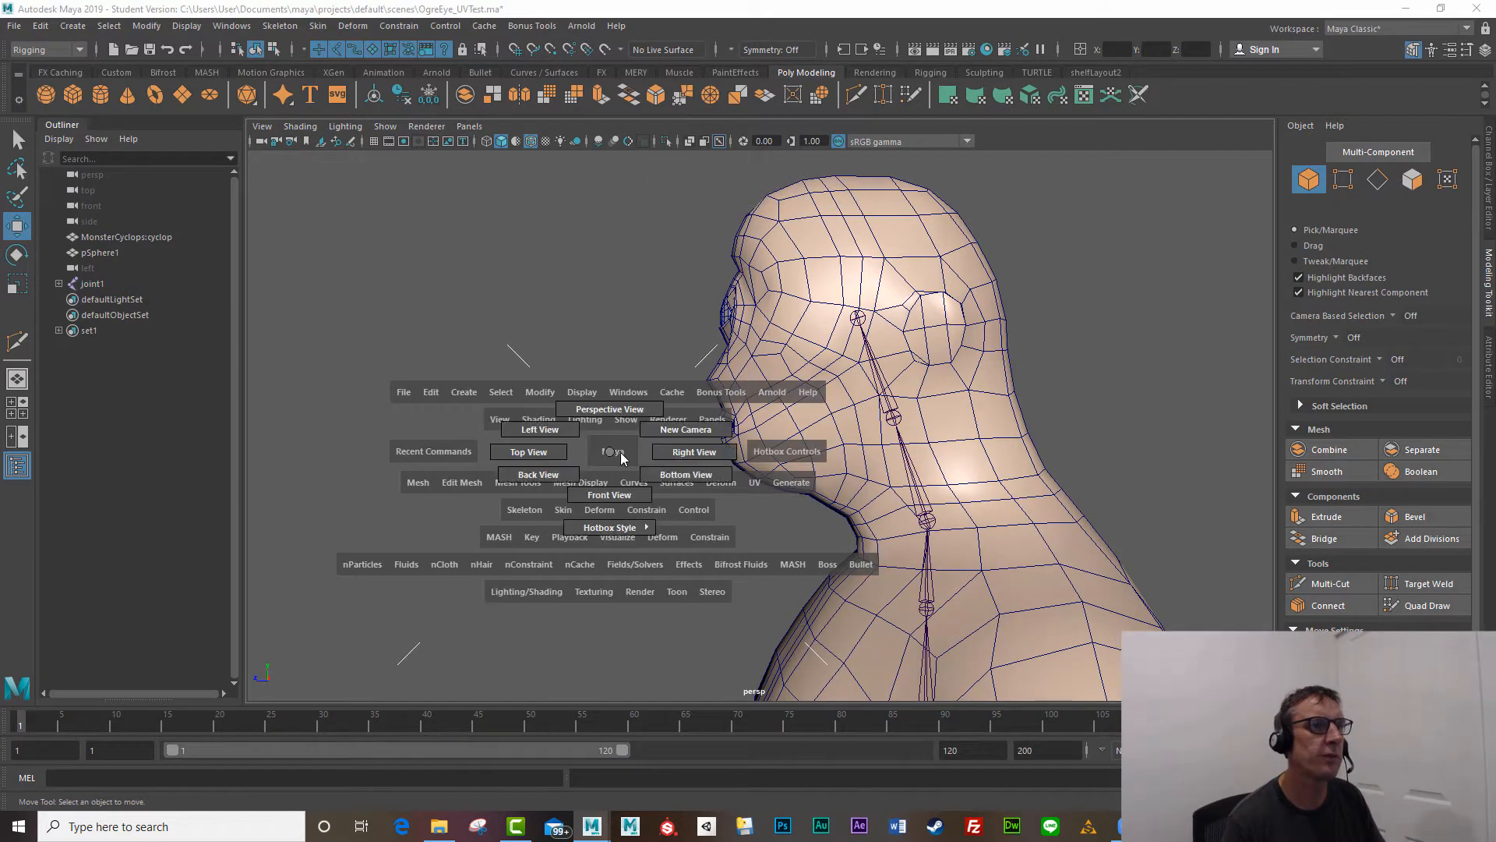
drag(621, 457, 662, 455)
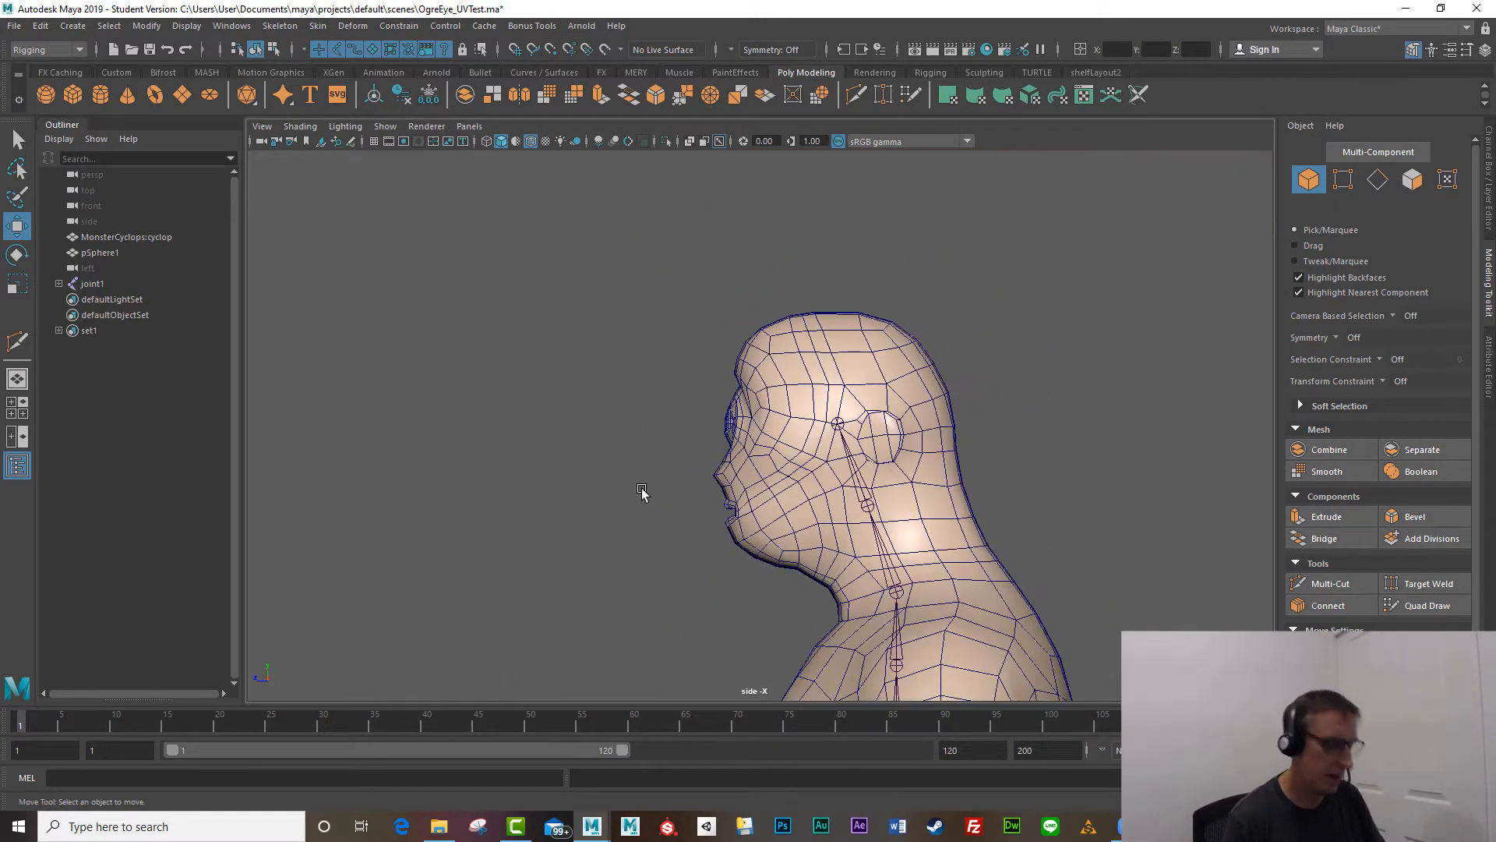
scroll(643, 493, up, 1)
alt+middle_drag(621, 548, 576, 399)
alt+middle_drag(611, 471, 533, 473)
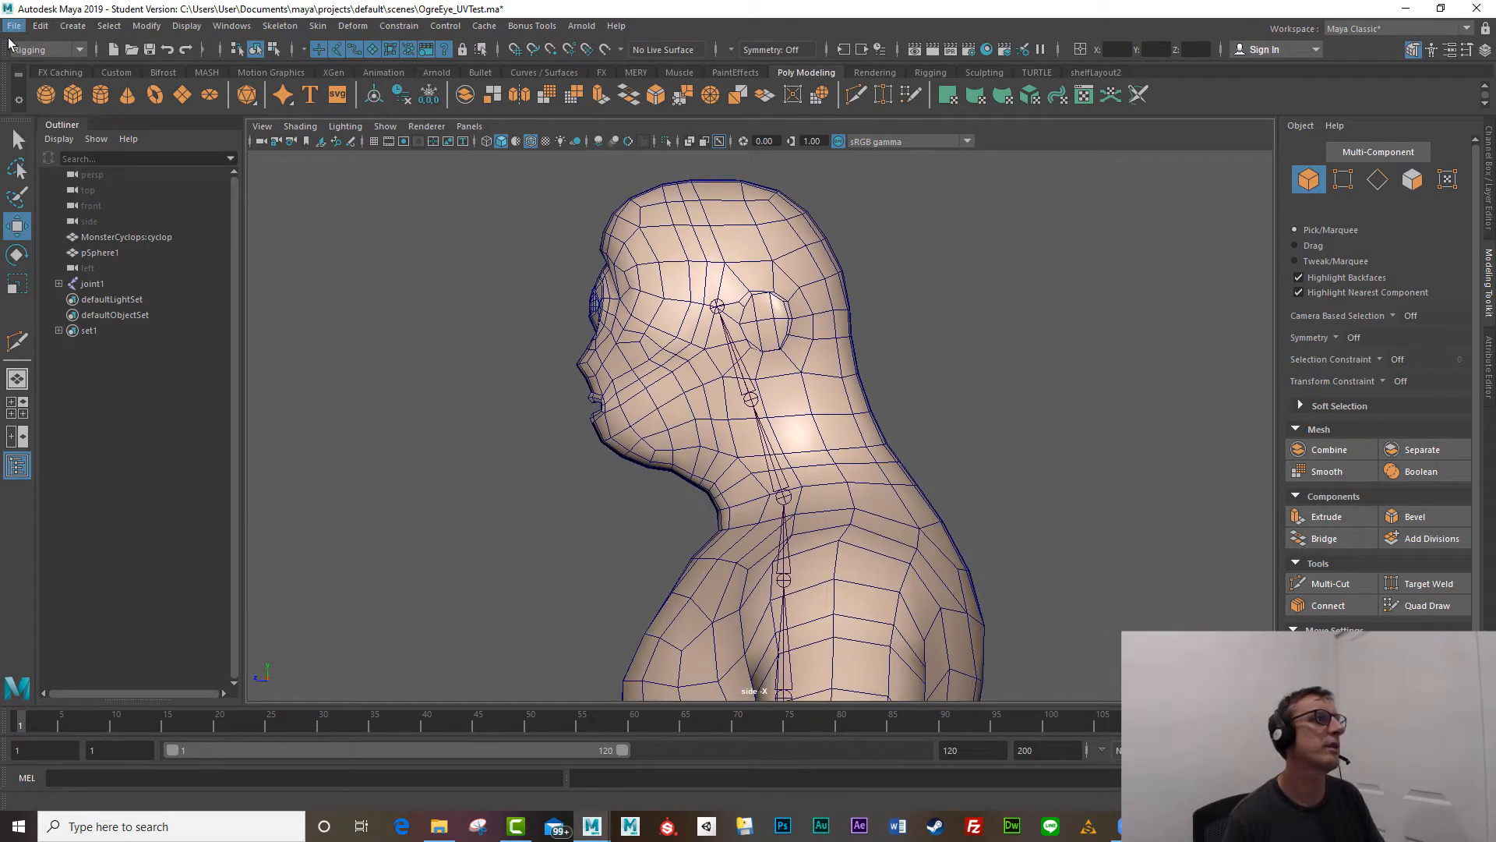
click(280, 26)
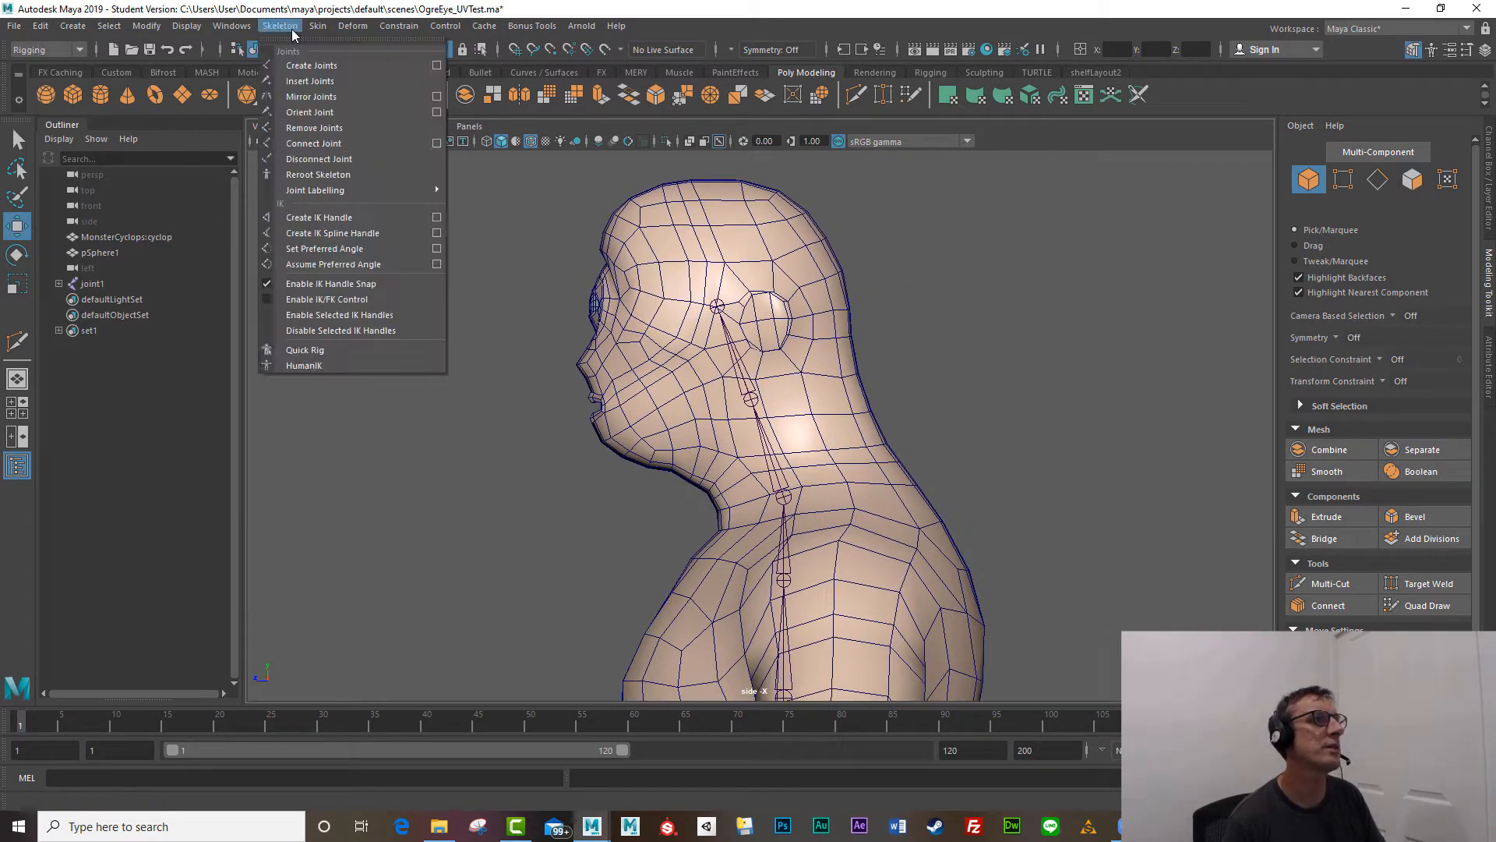
click(338, 67)
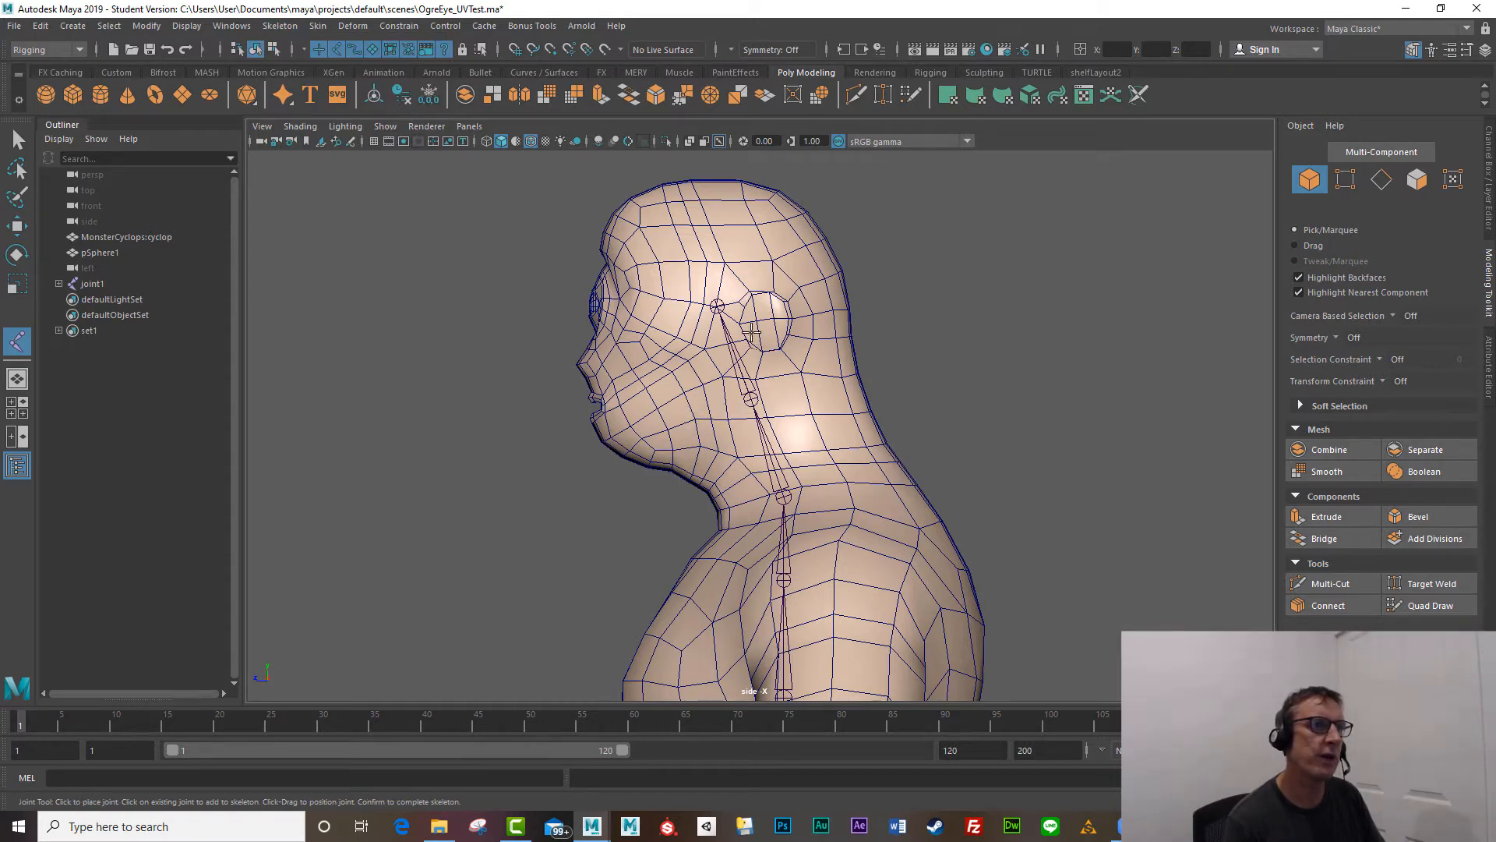
click(724, 387)
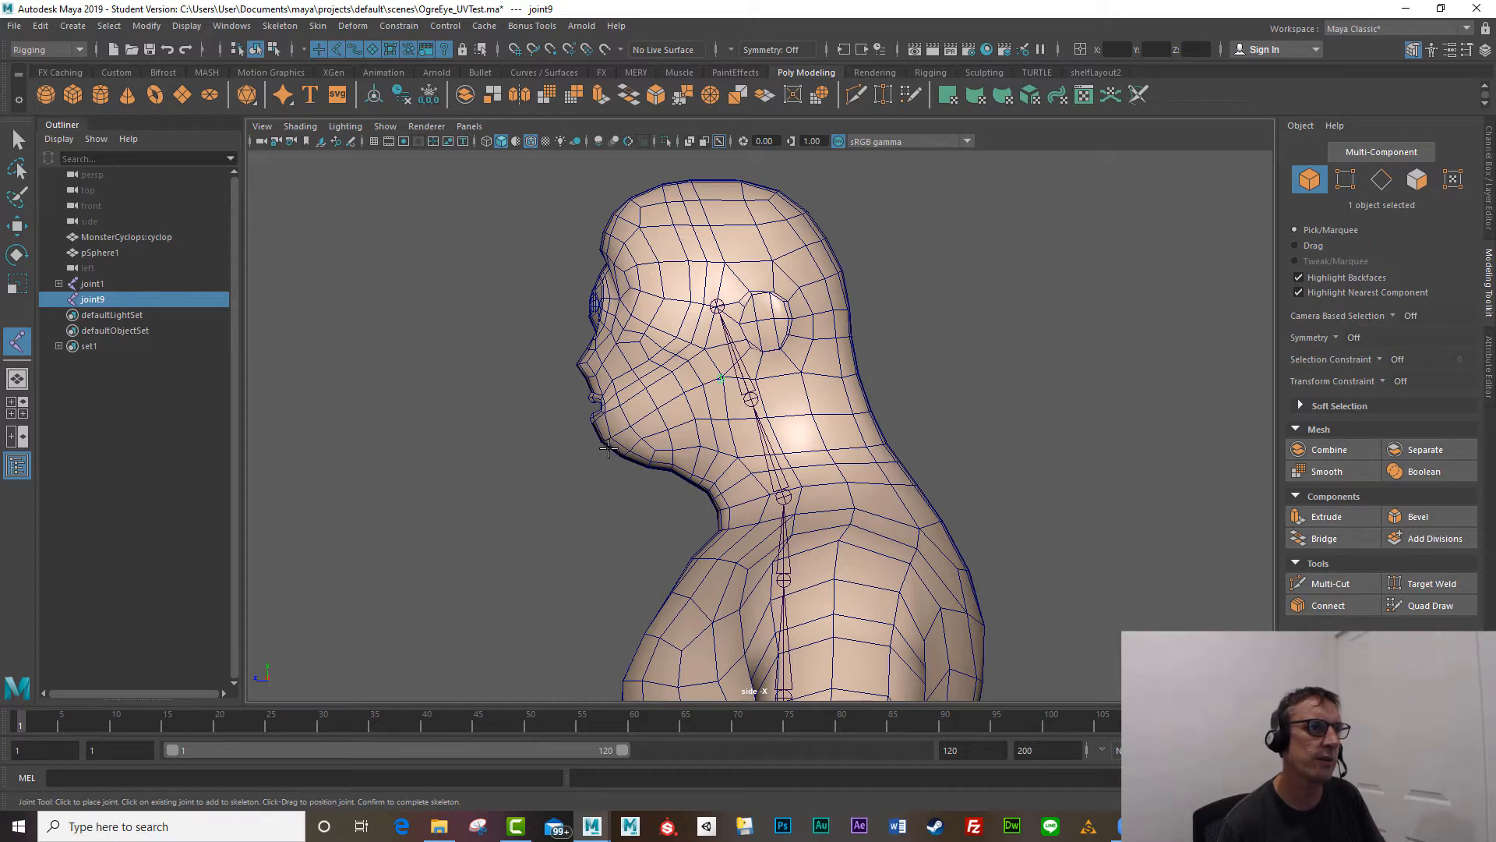
click(607, 446)
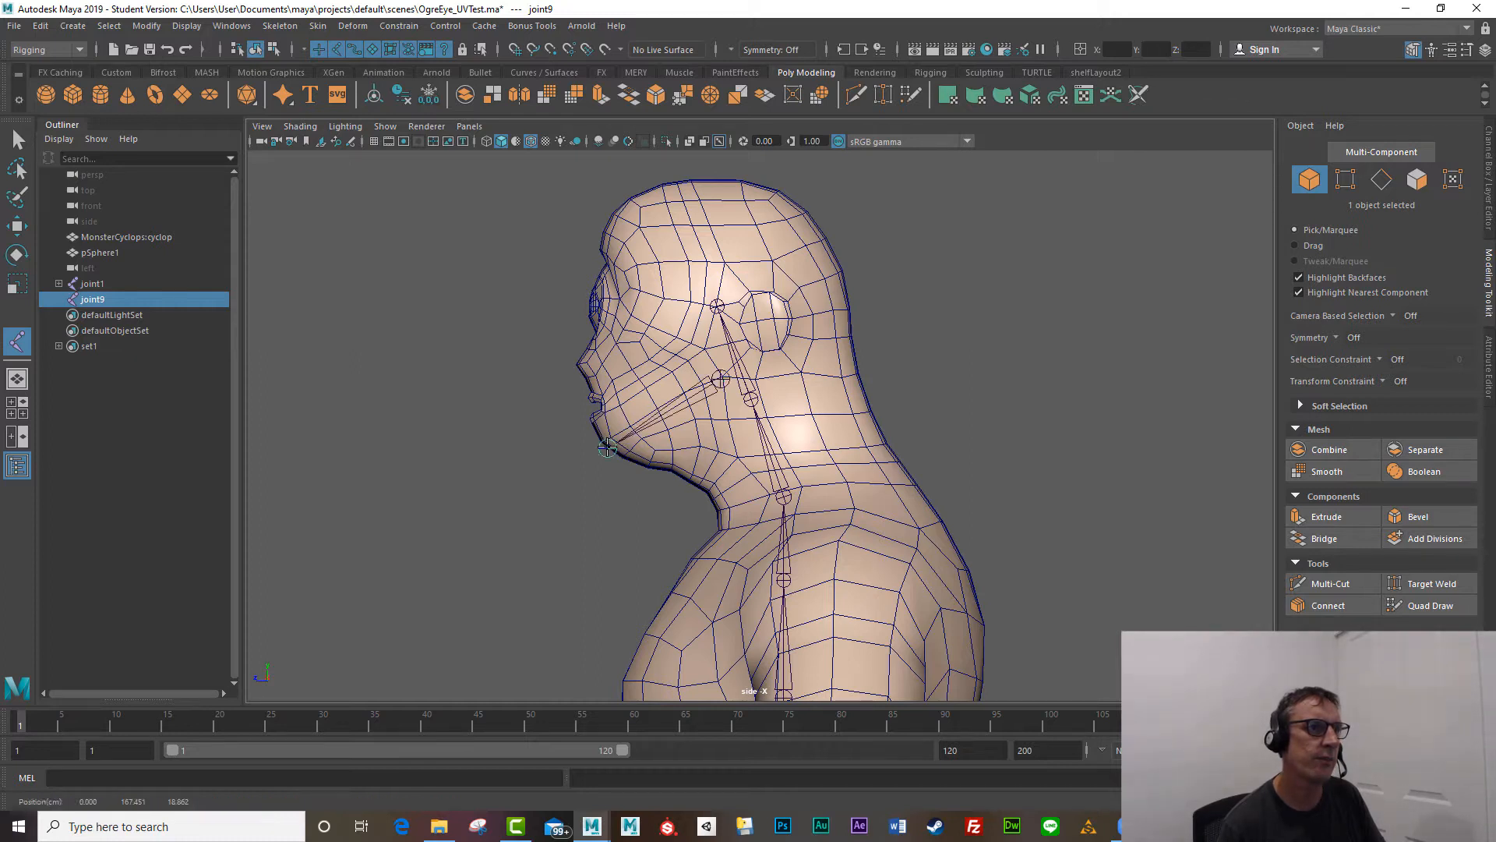
click(512, 494)
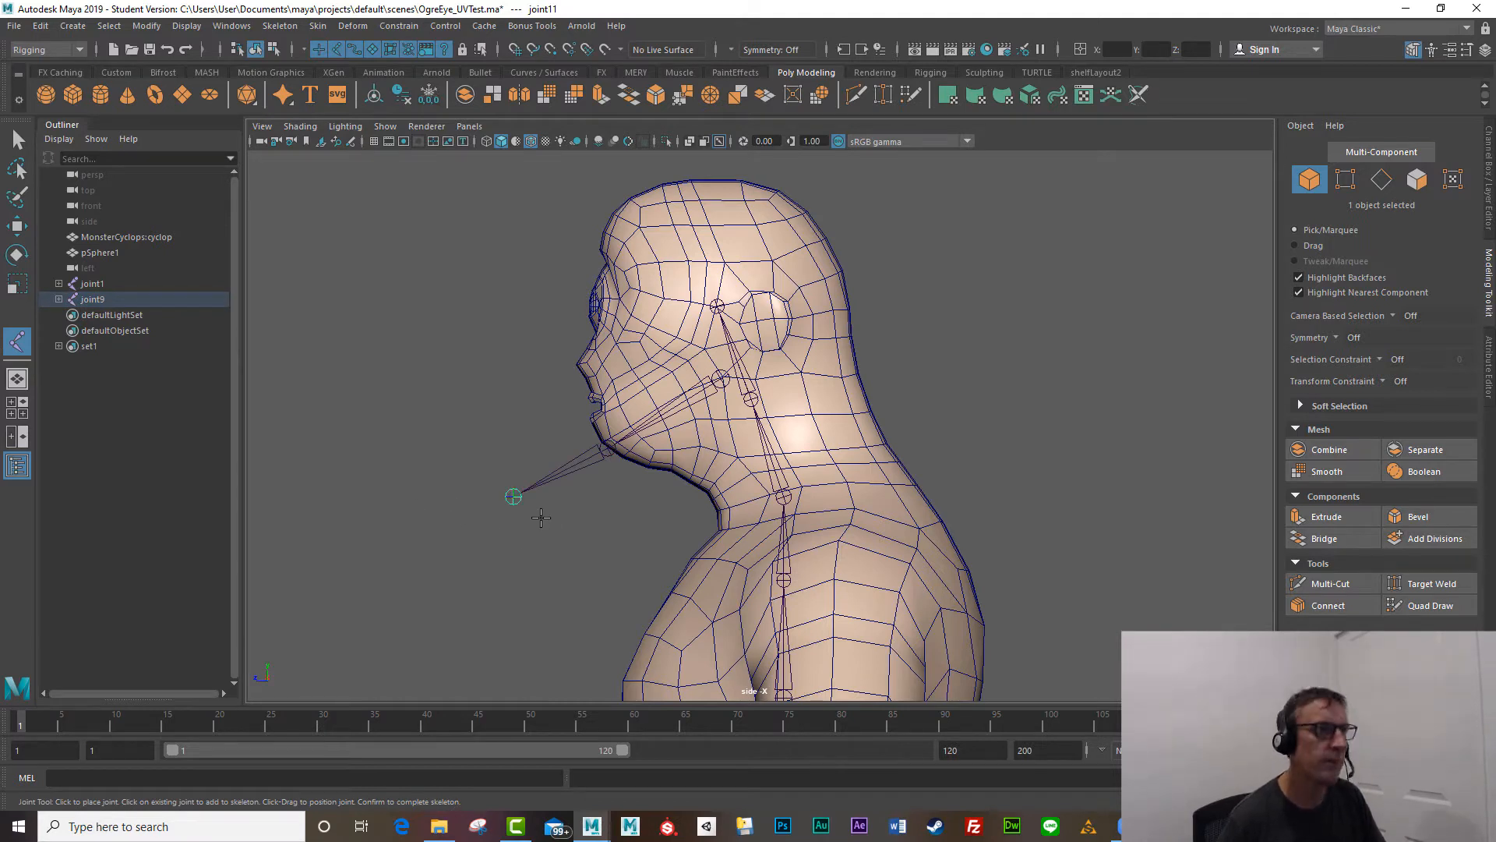
key(ctrl+z)
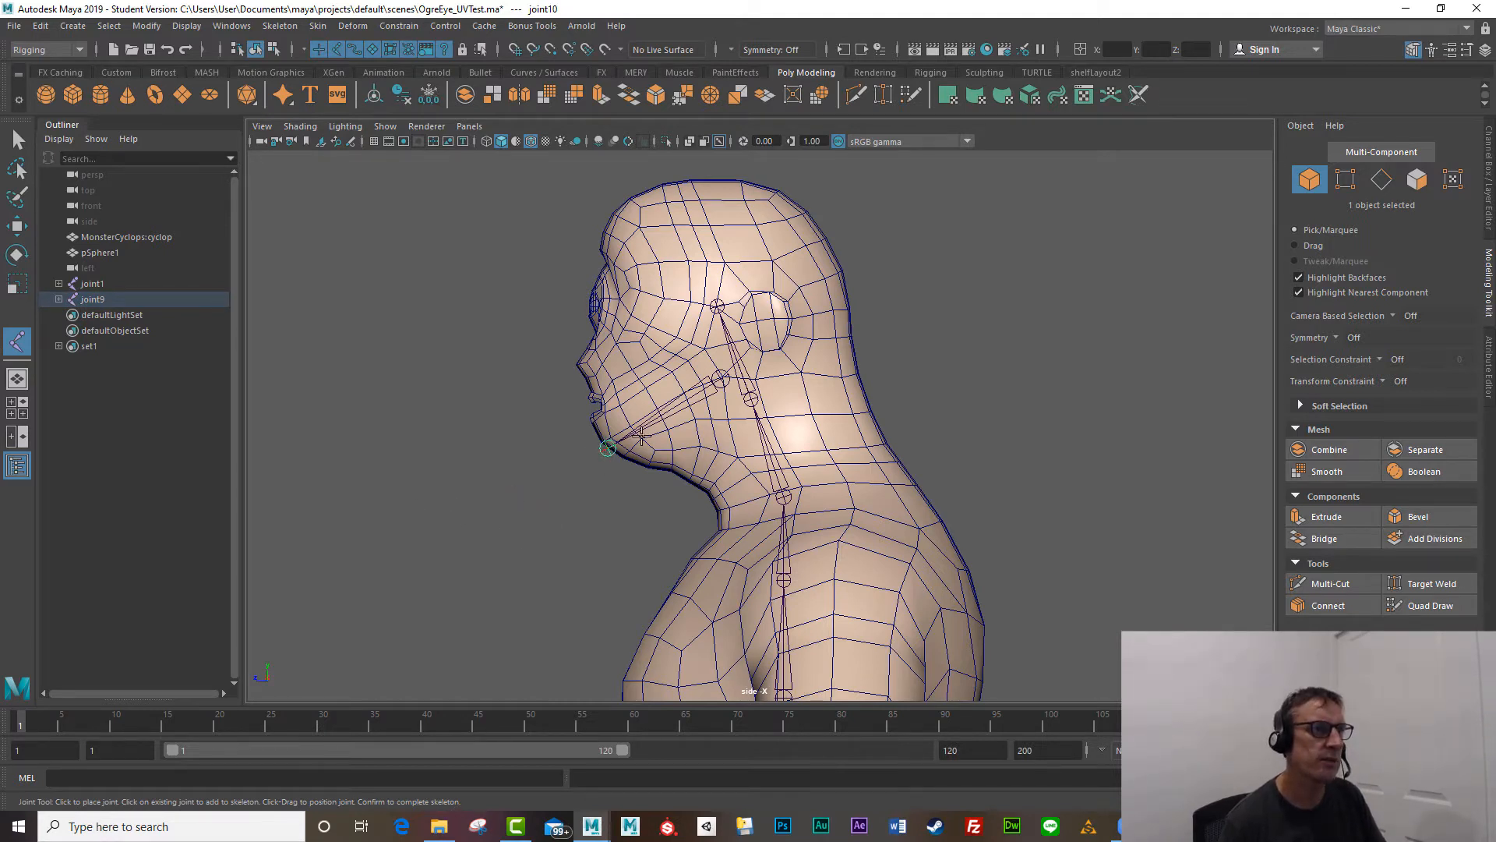
key(Return)
key(w)
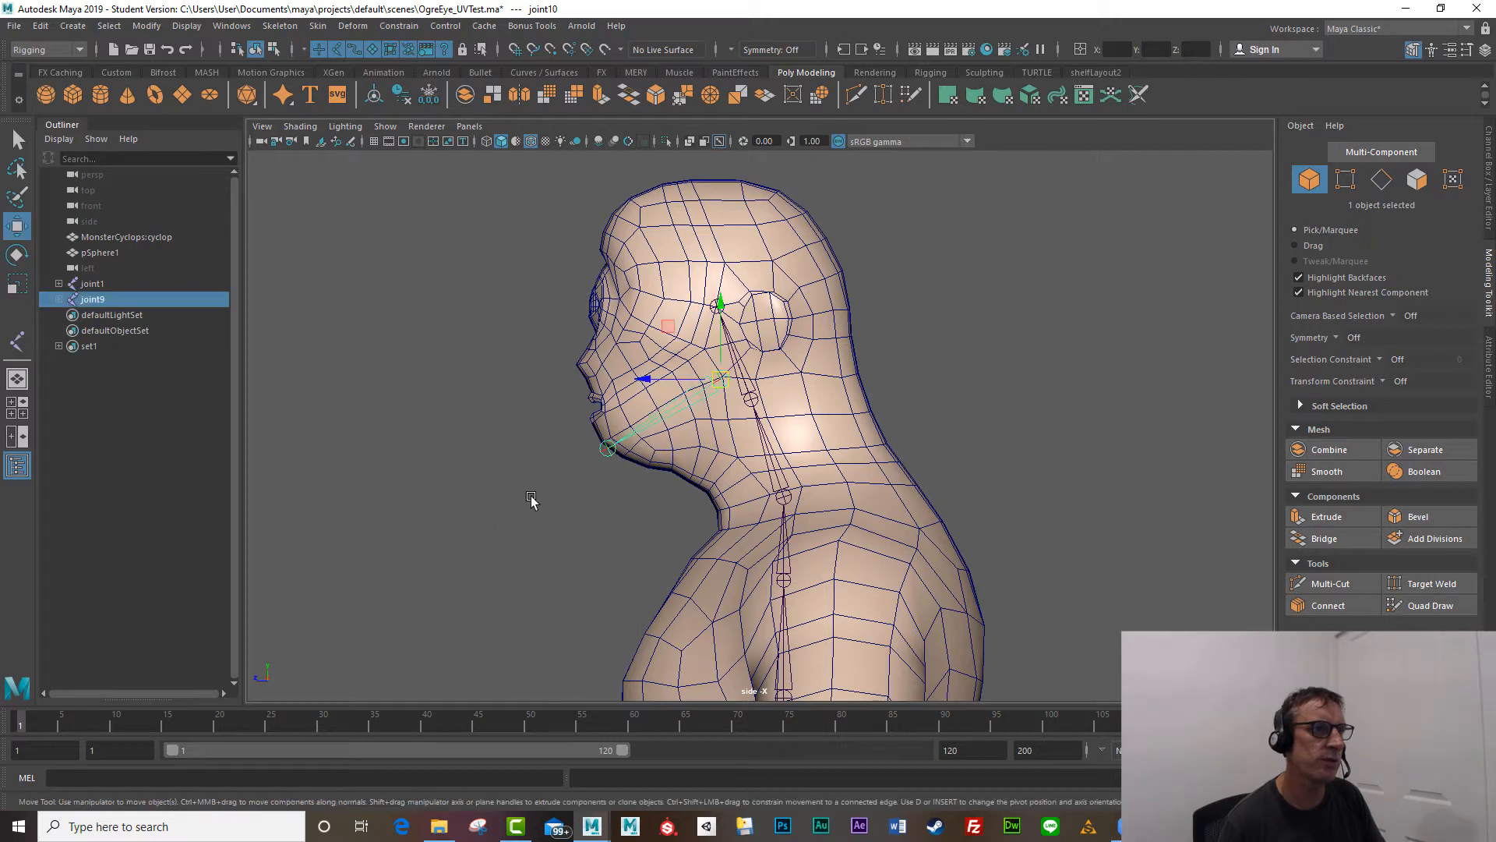
Step: Rename the root joint of the jaw chain to Jaw_Jnt
click(1489, 157)
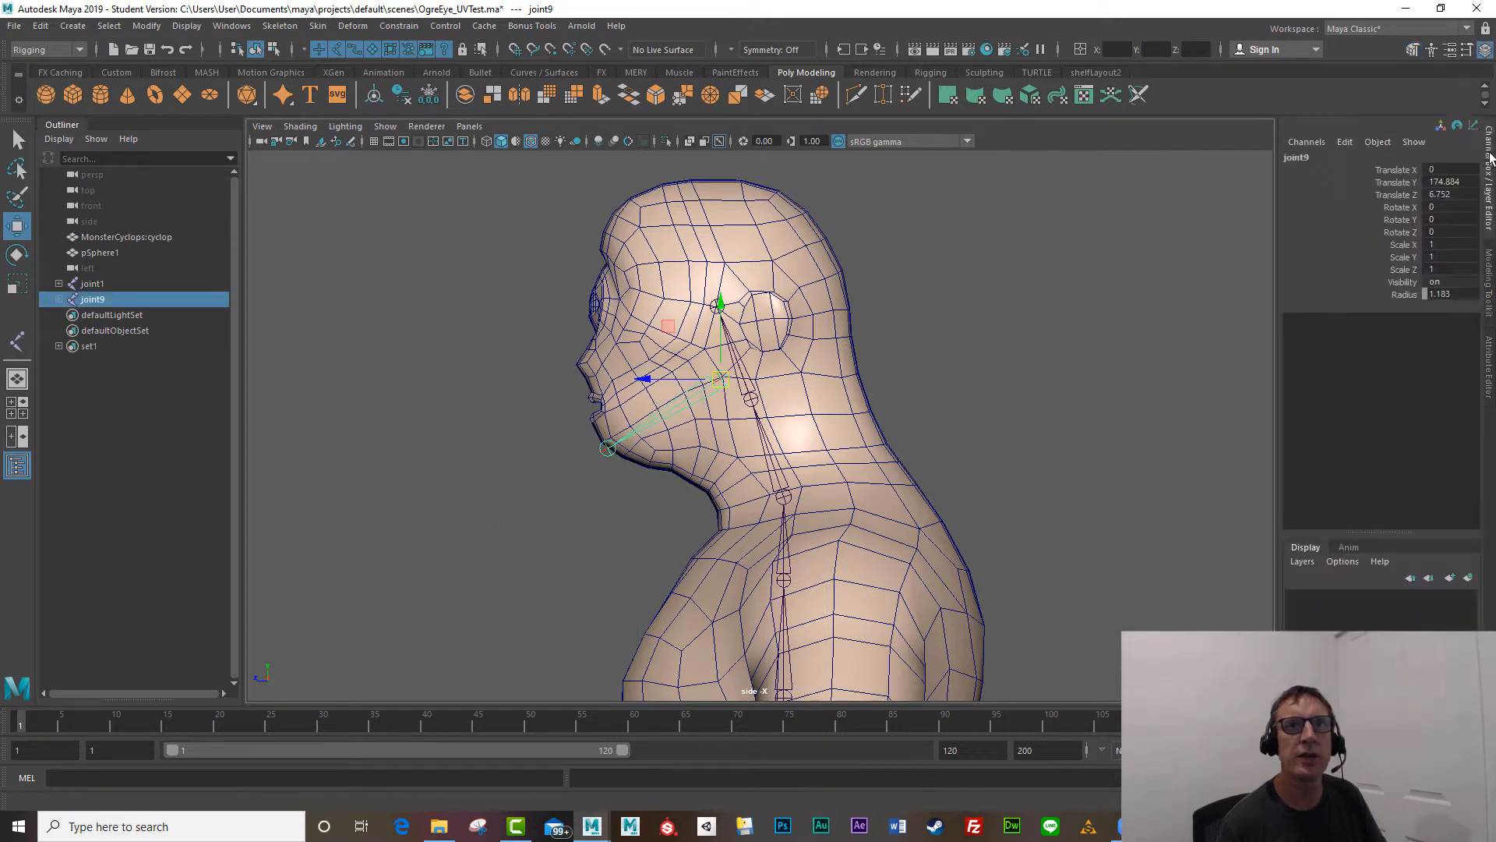
click(1353, 155)
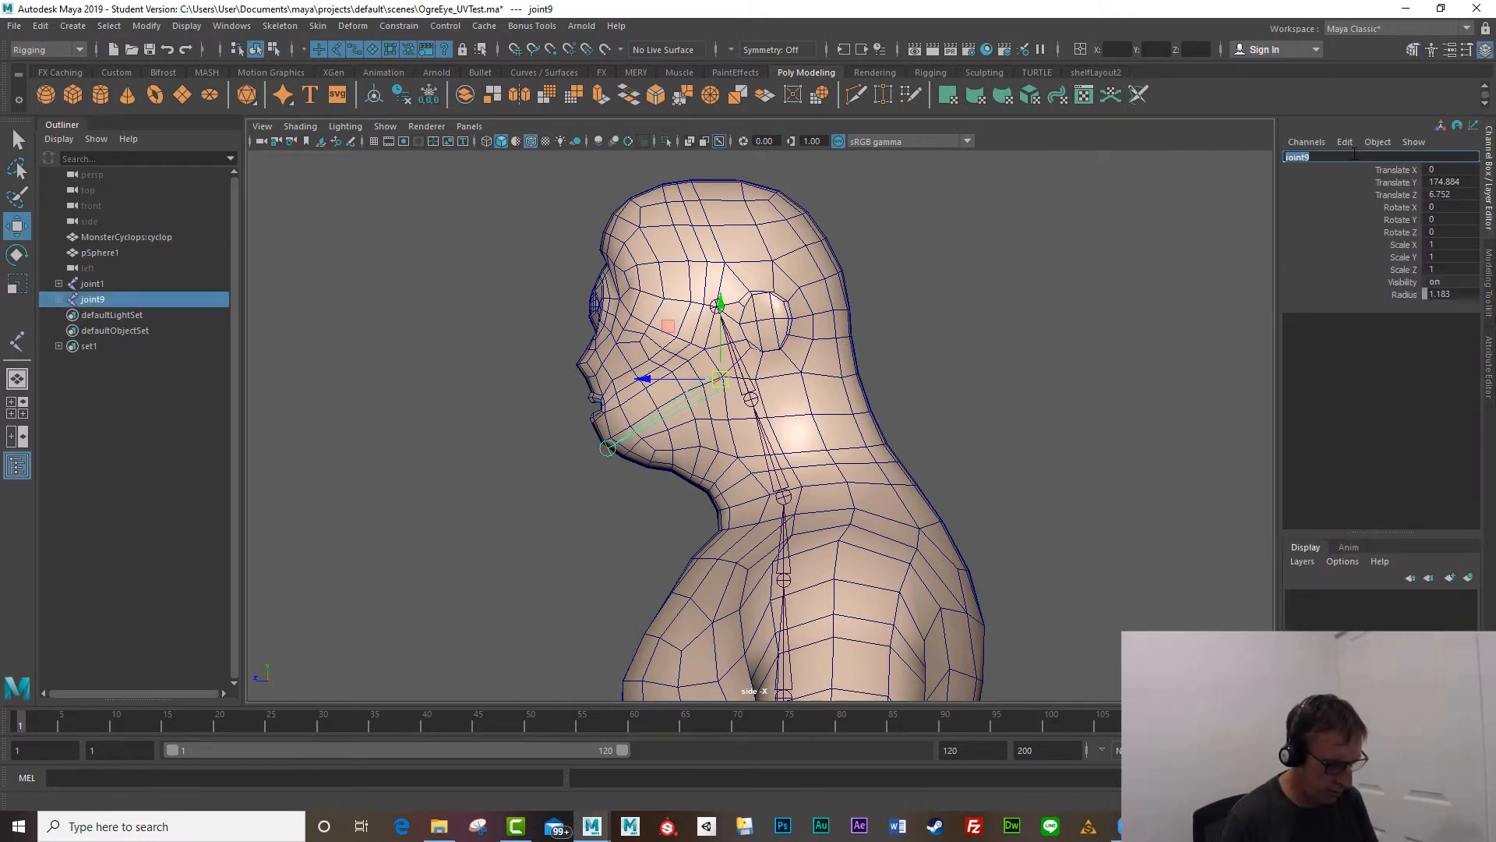
text(Jaw_Jnt)
key(Return)
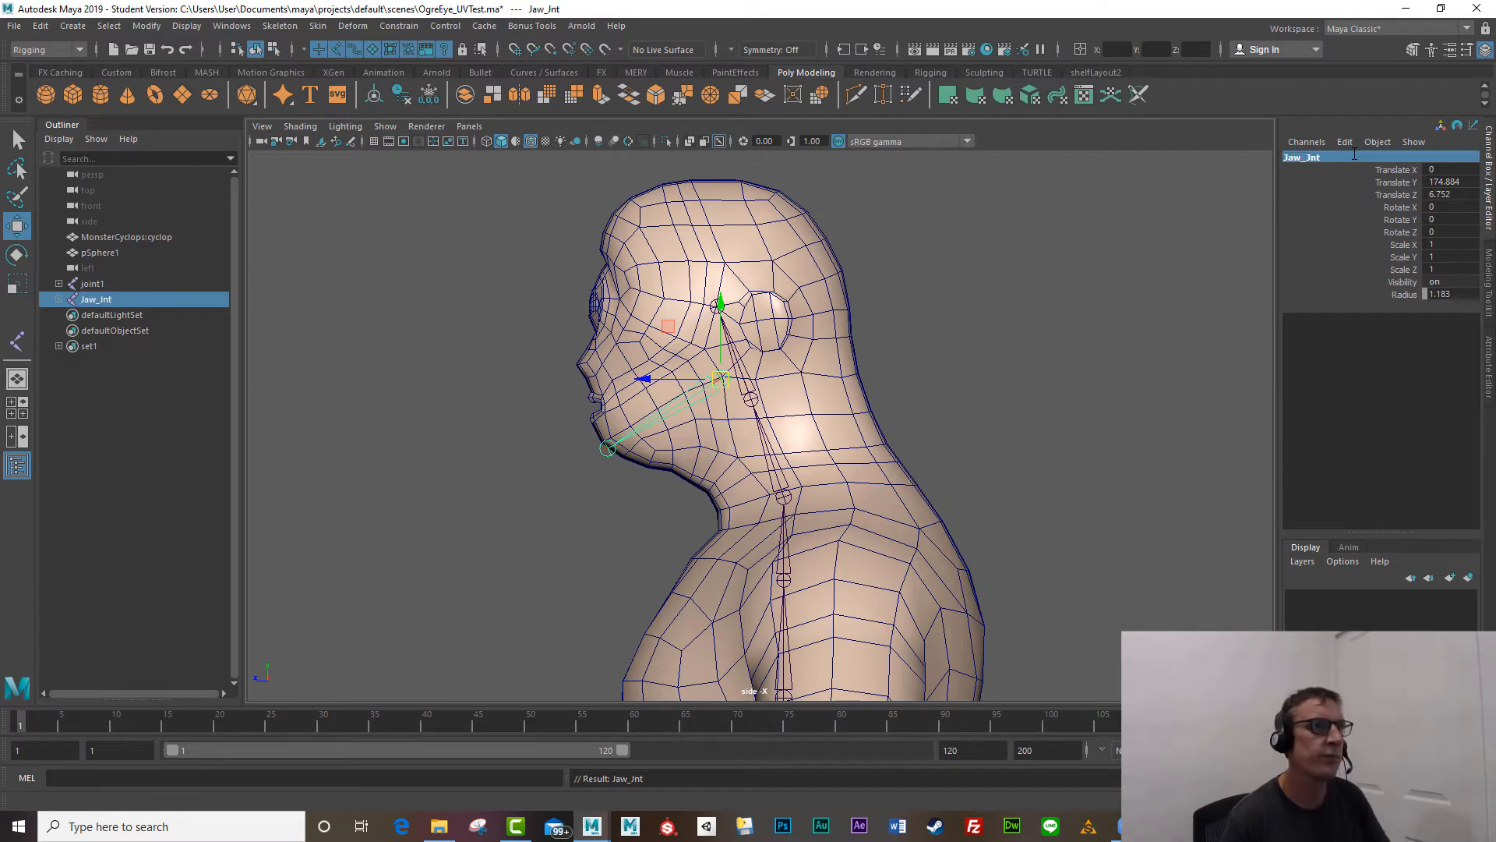
Step: Test the jaw joint by rotating it slightly around its Z axis, and undo the rotation
key(e)
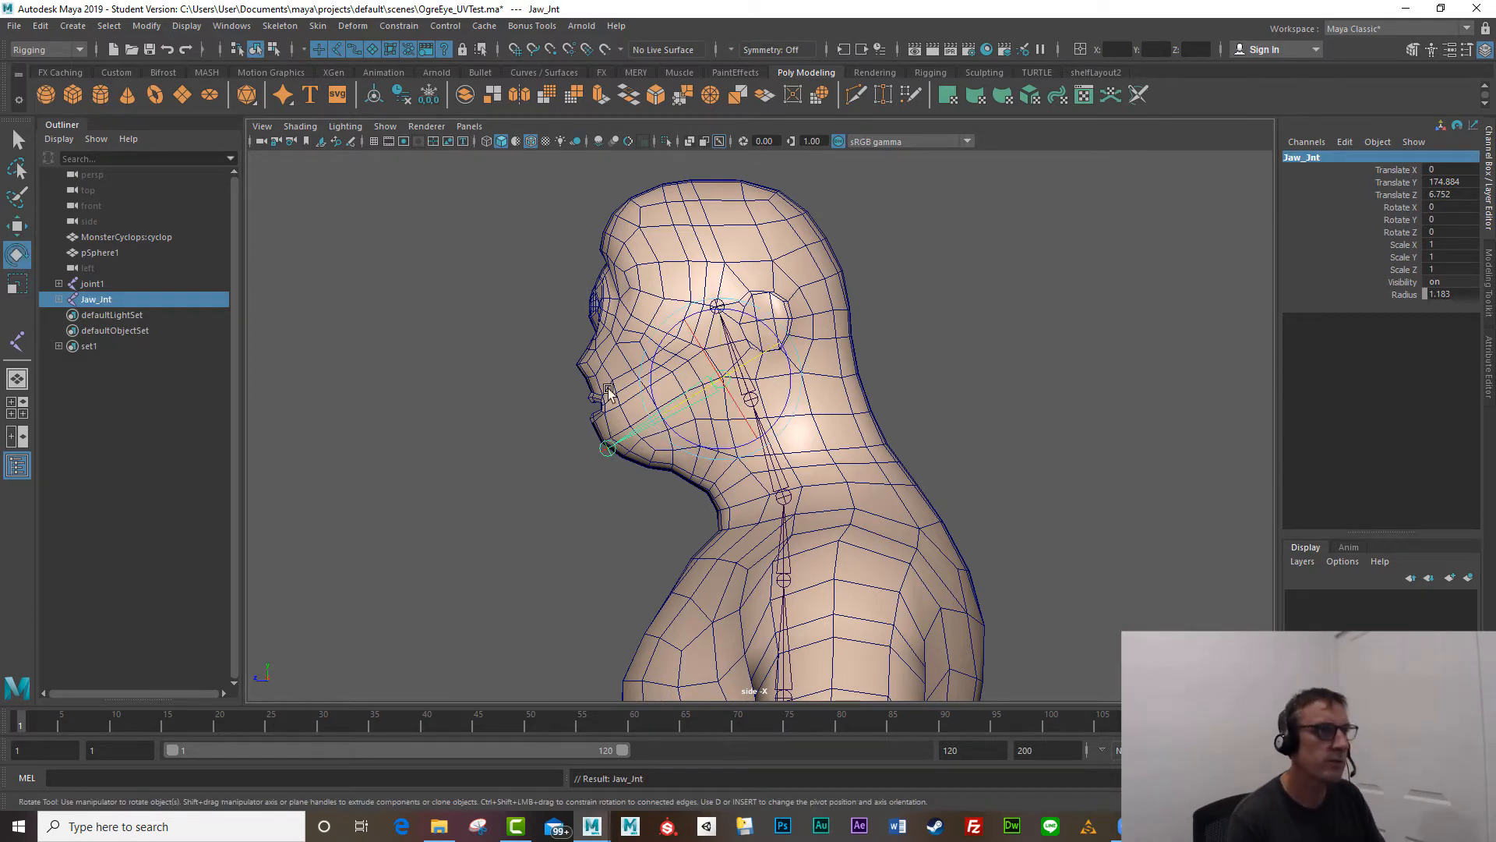
drag(664, 345, 656, 403)
key(ctrl+z)
key(ctrl+z)
key(ctrl+z)
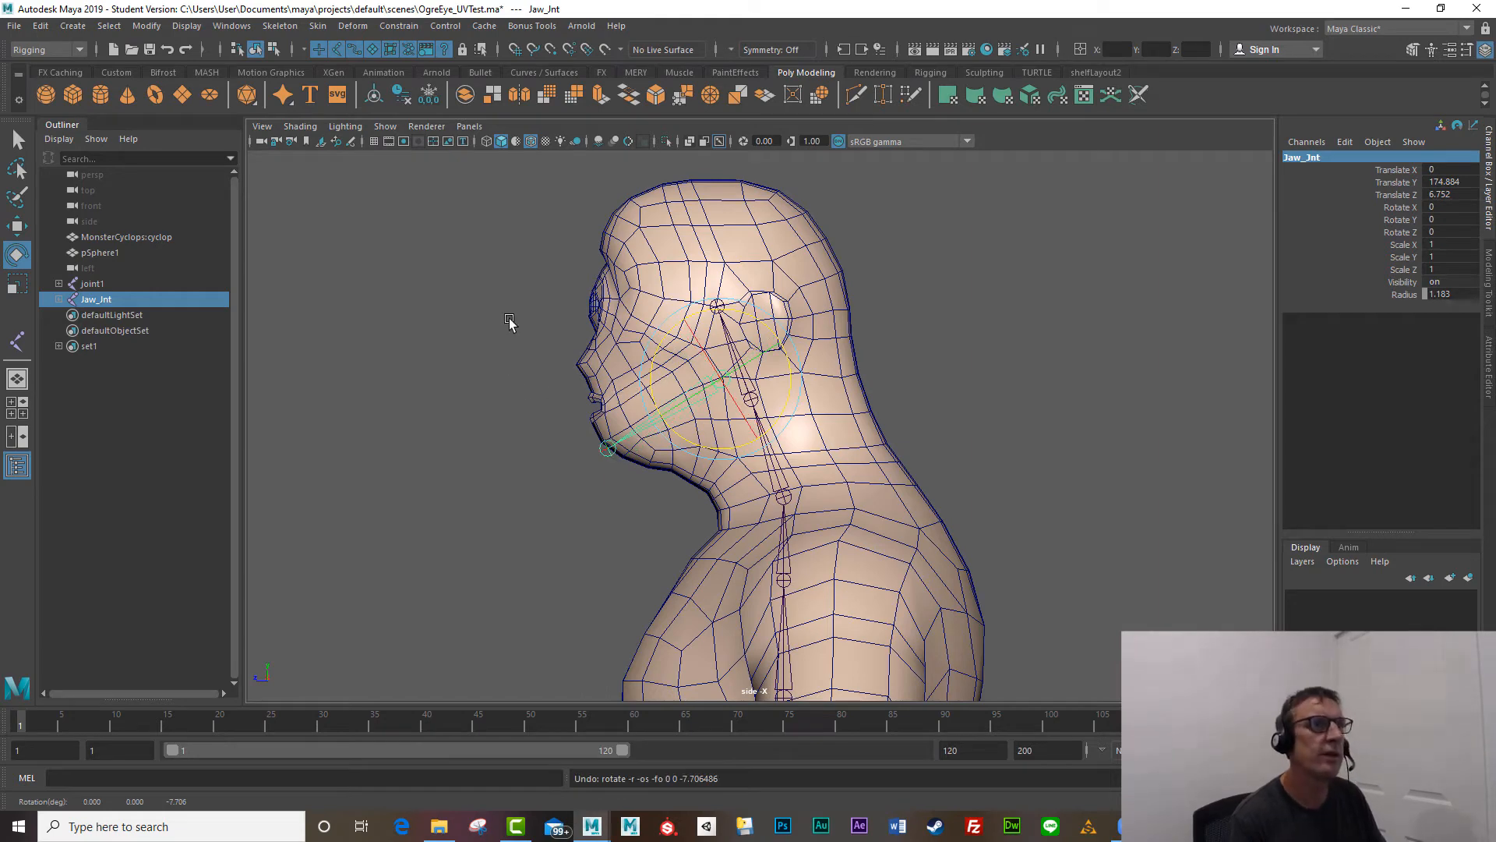
Step: Create a two-joint eye chain in wireframe display, from the centre of the eyeball to just in front of it
click(280, 25)
click(305, 49)
scroll(612, 353, up, 3)
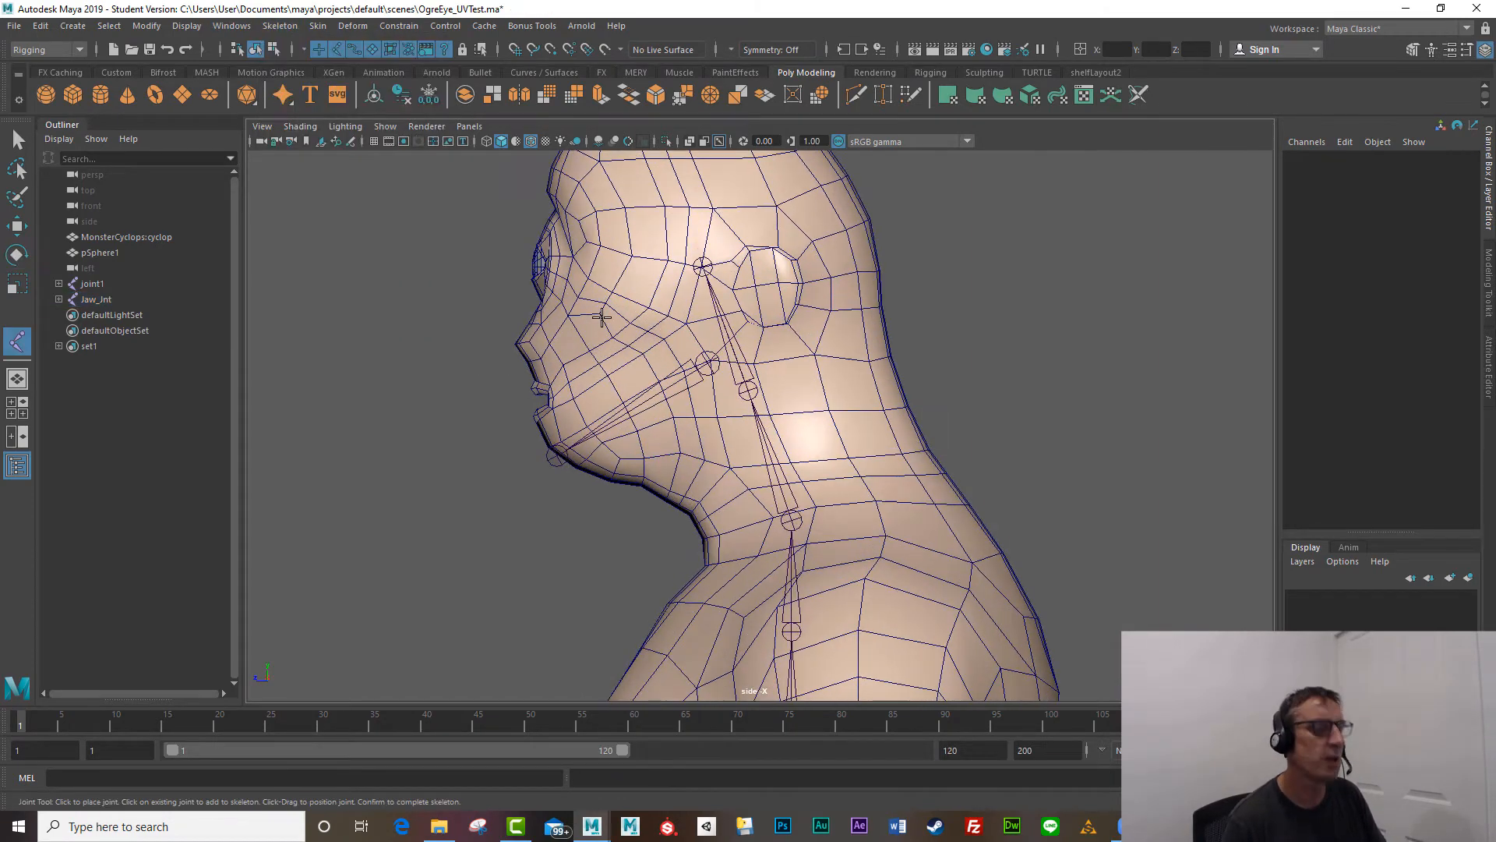
alt+middle_drag(568, 261, 659, 396)
scroll(766, 432, up, 2)
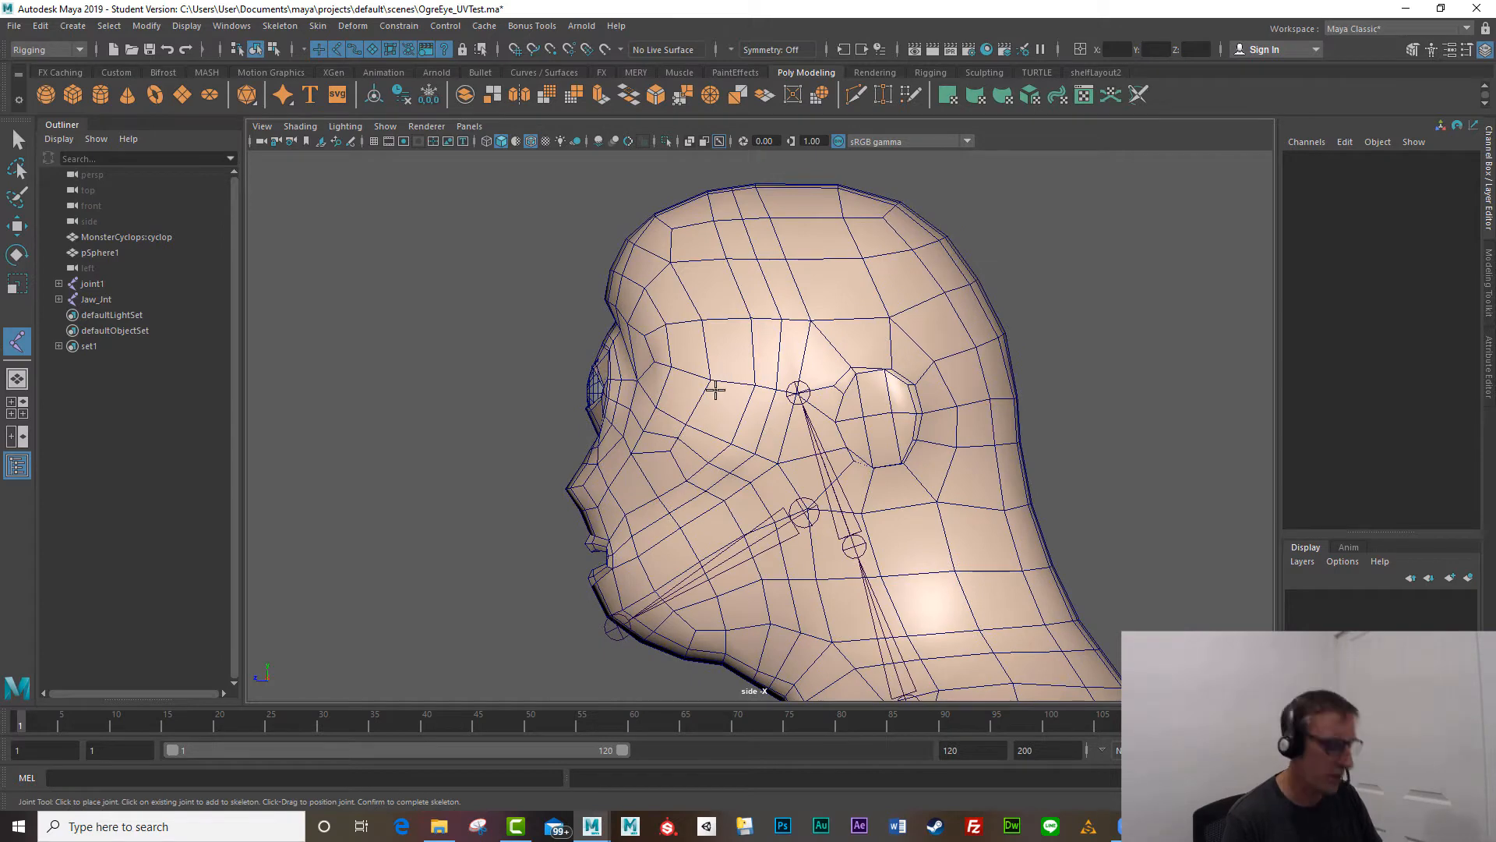
key(4)
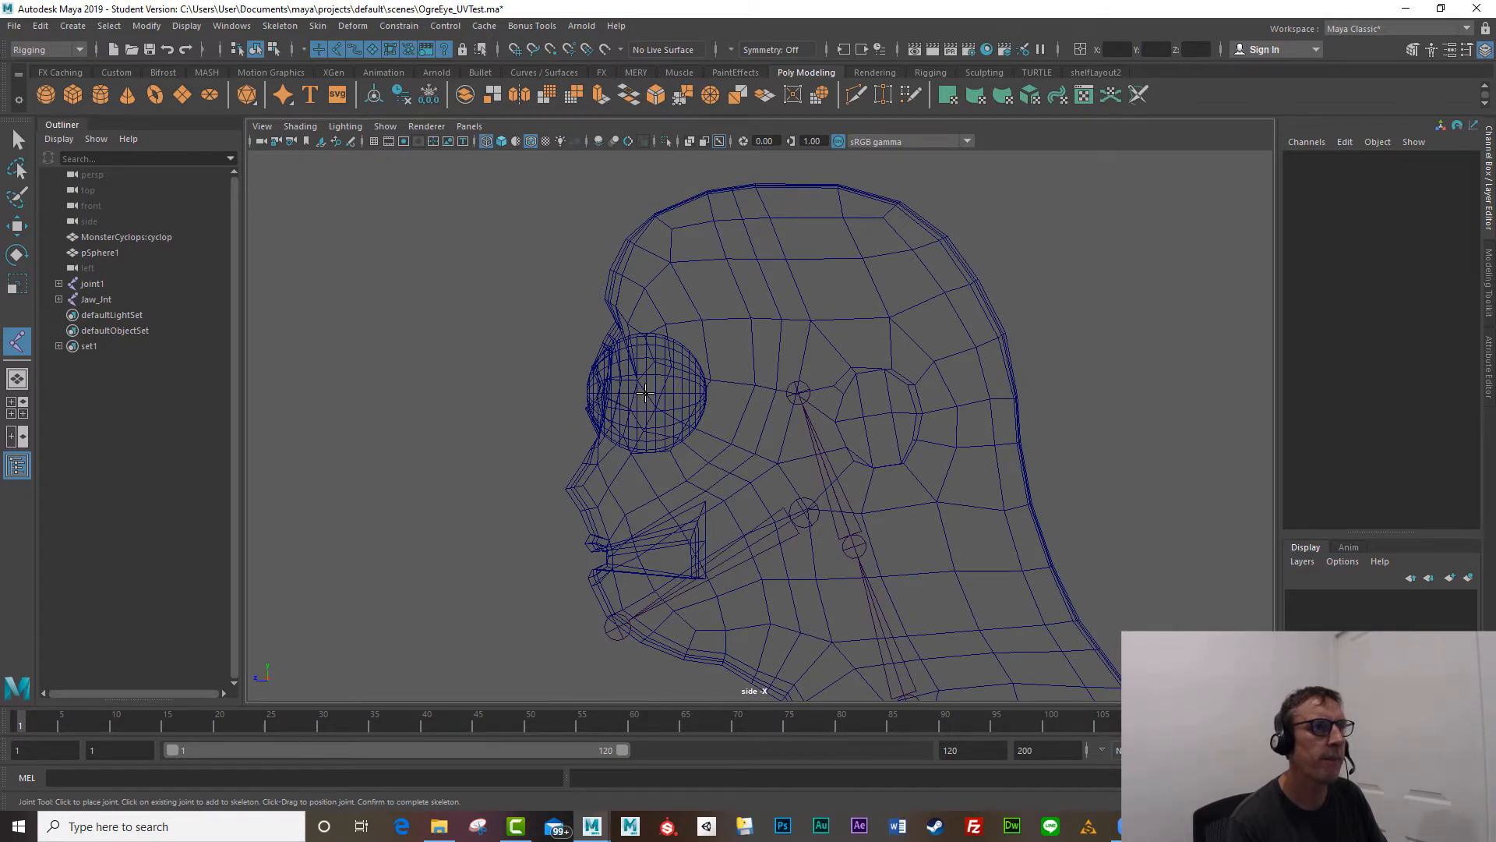
click(646, 394)
drag(633, 394, 574, 395)
key(Return)
key(e)
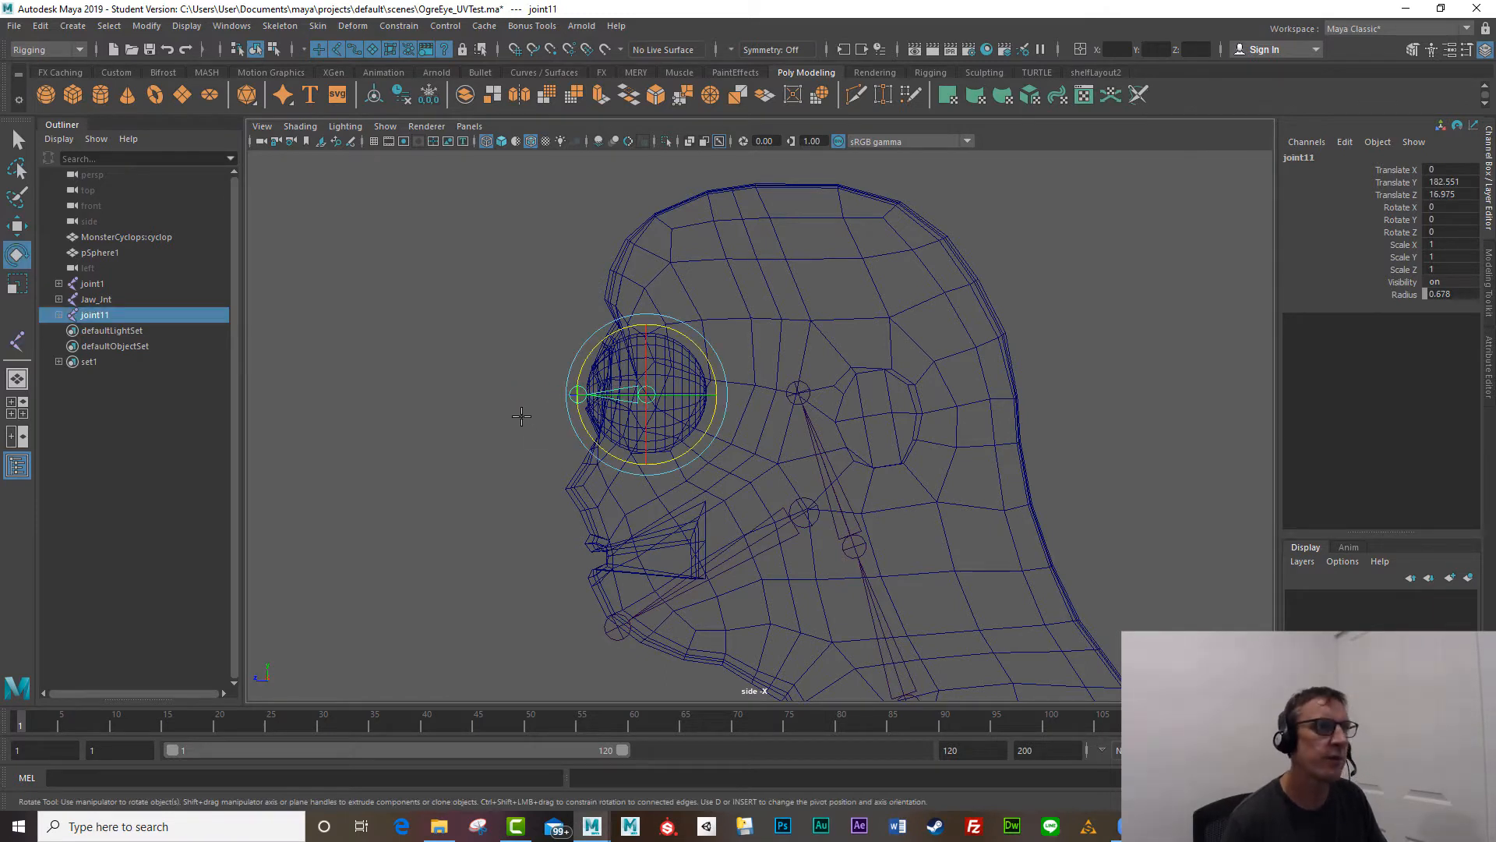
Step: Rename the root joint of the eye chain to Eye__jnt
click(1327, 158)
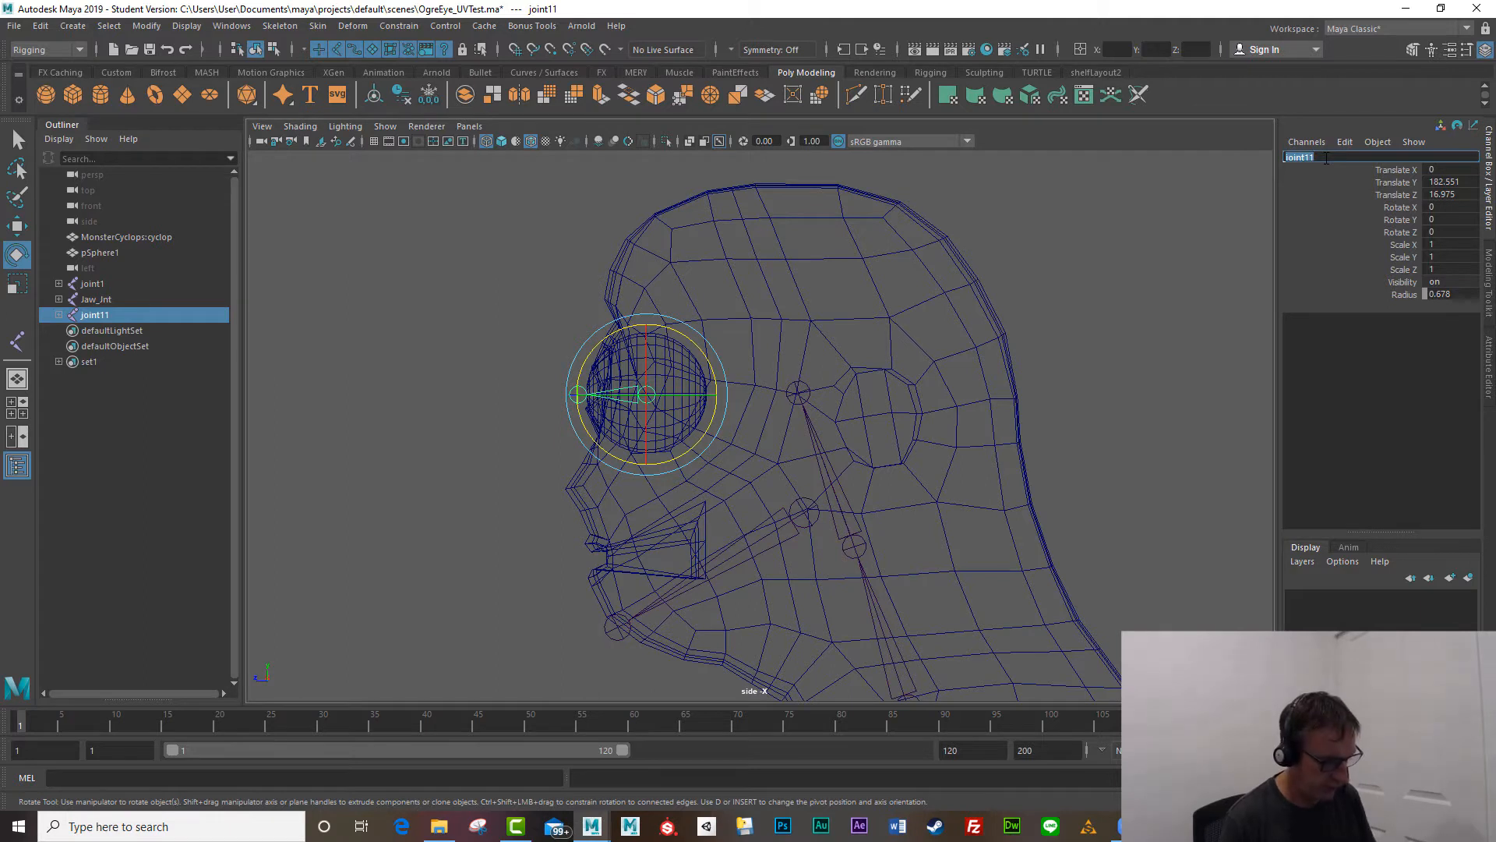
text(Eye_joi)
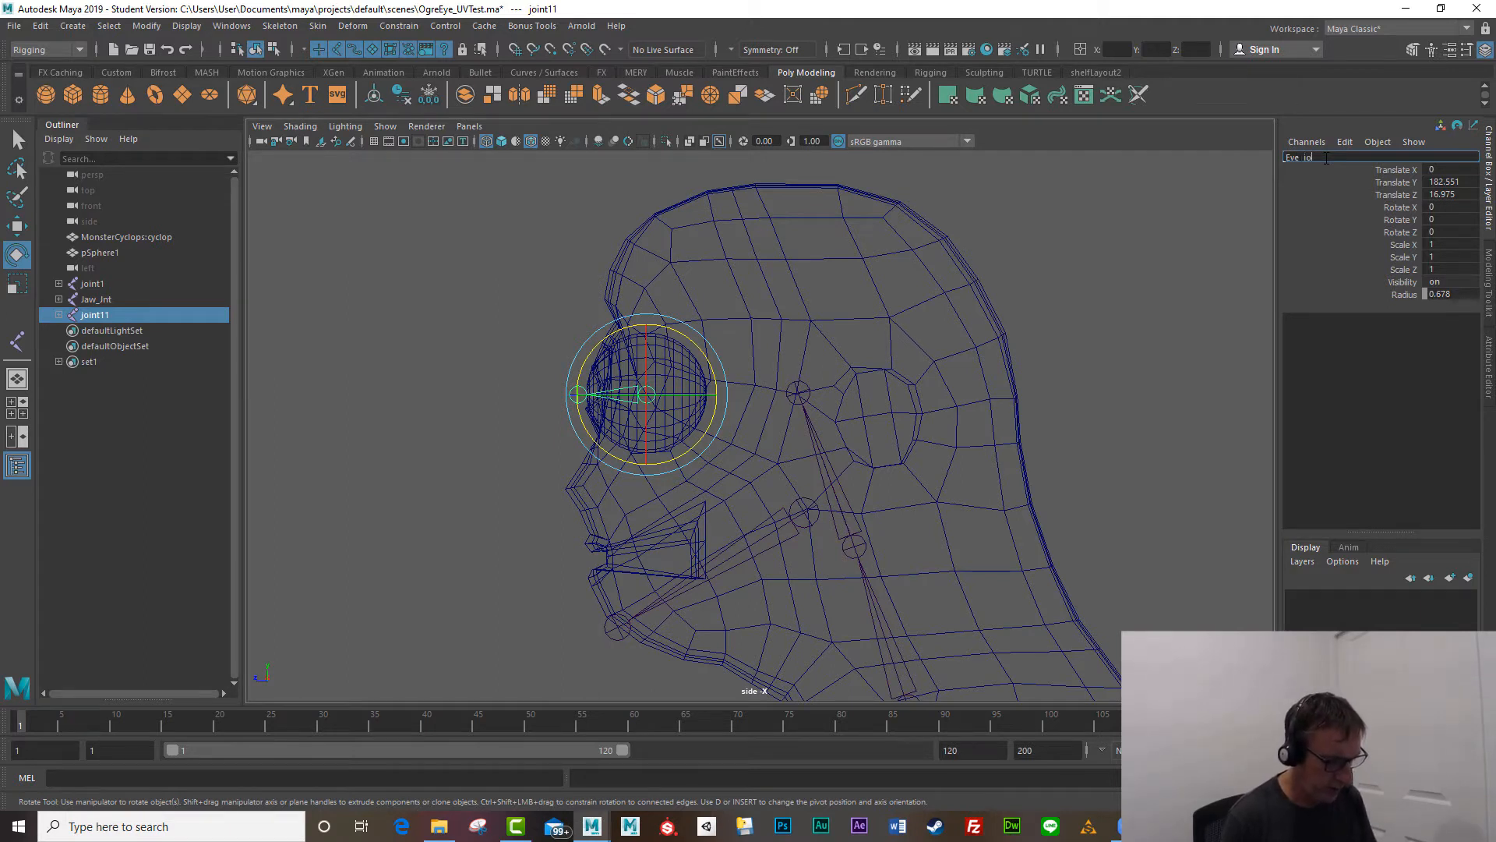
text(nt)
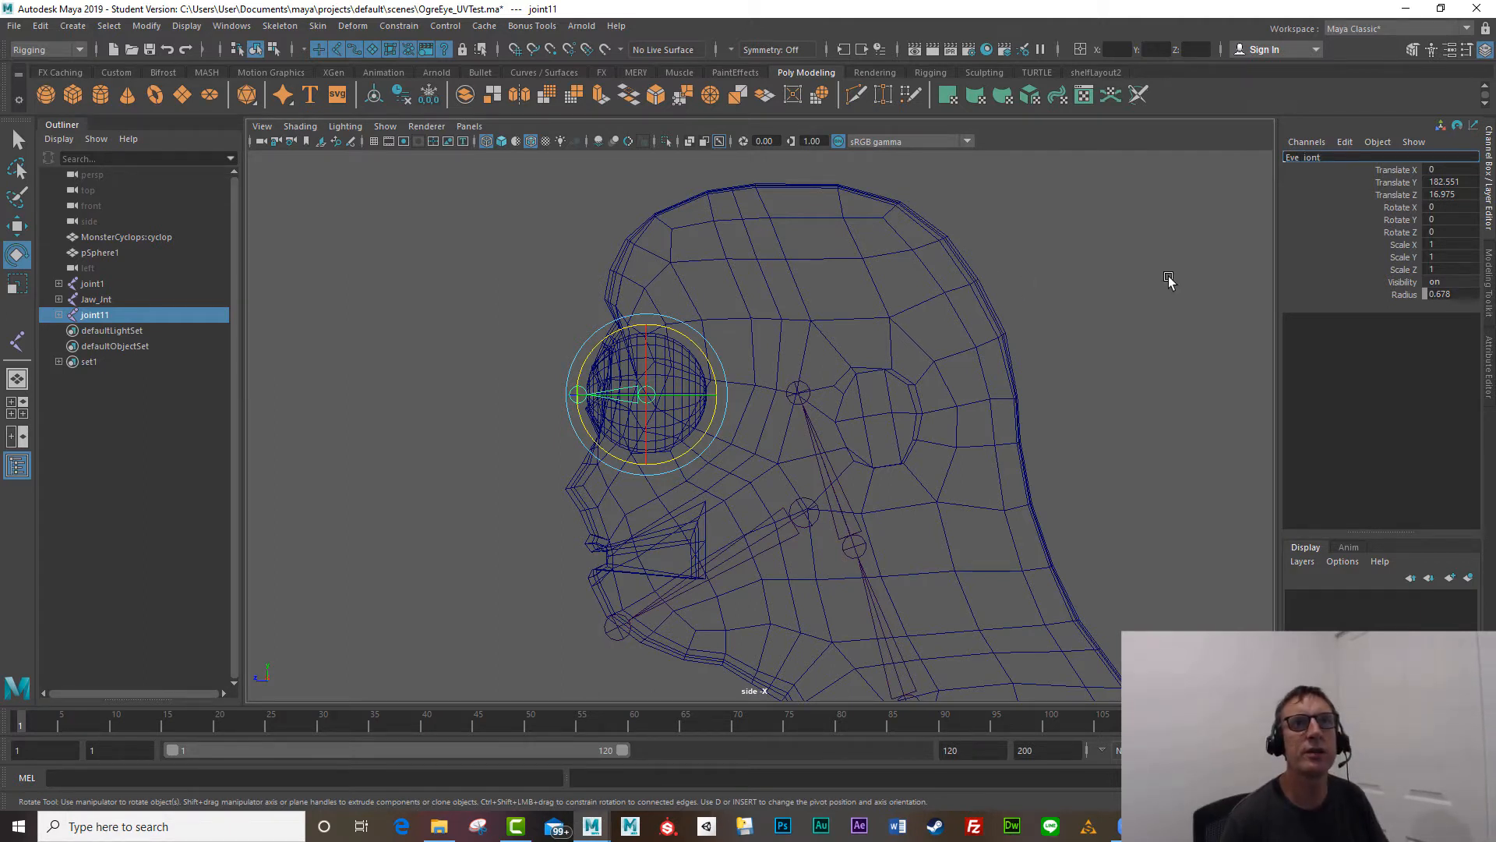
key(Return)
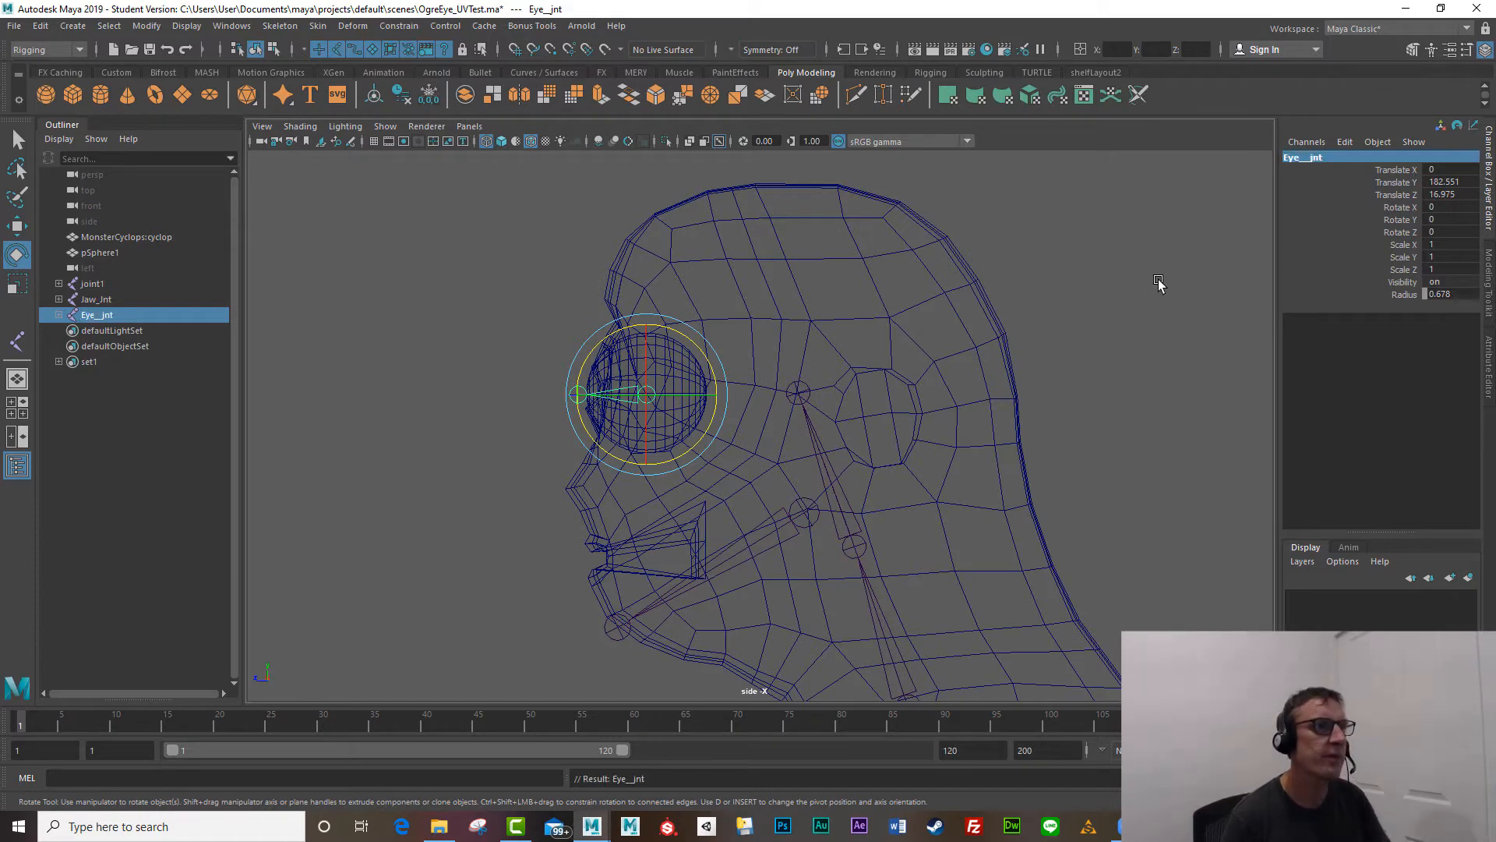
Step: Show the head shaded from the front and select the eye chain's end joint
click(522, 430)
key(space)
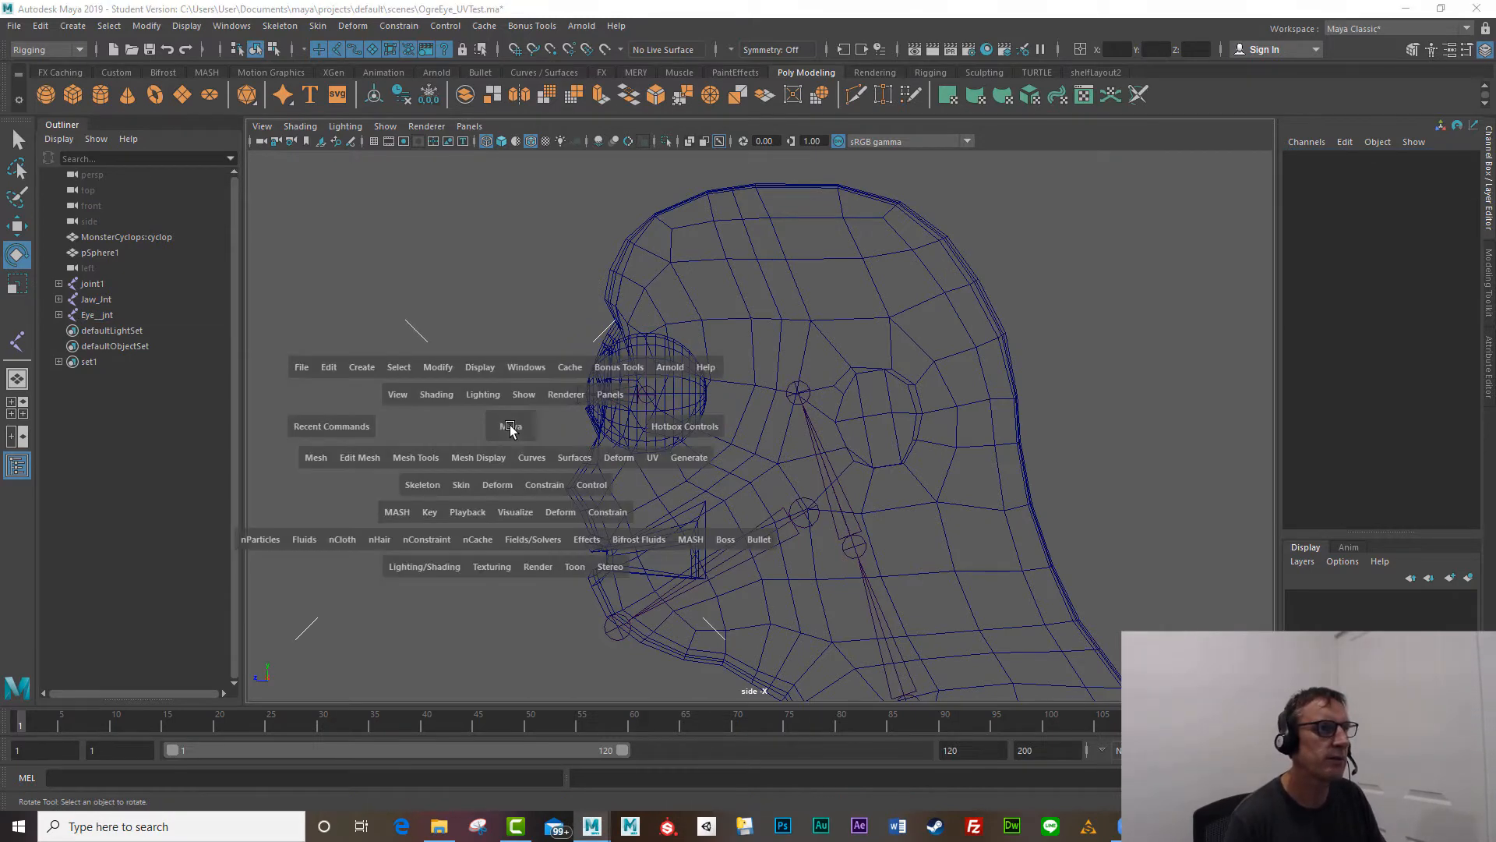
drag(510, 426, 513, 471)
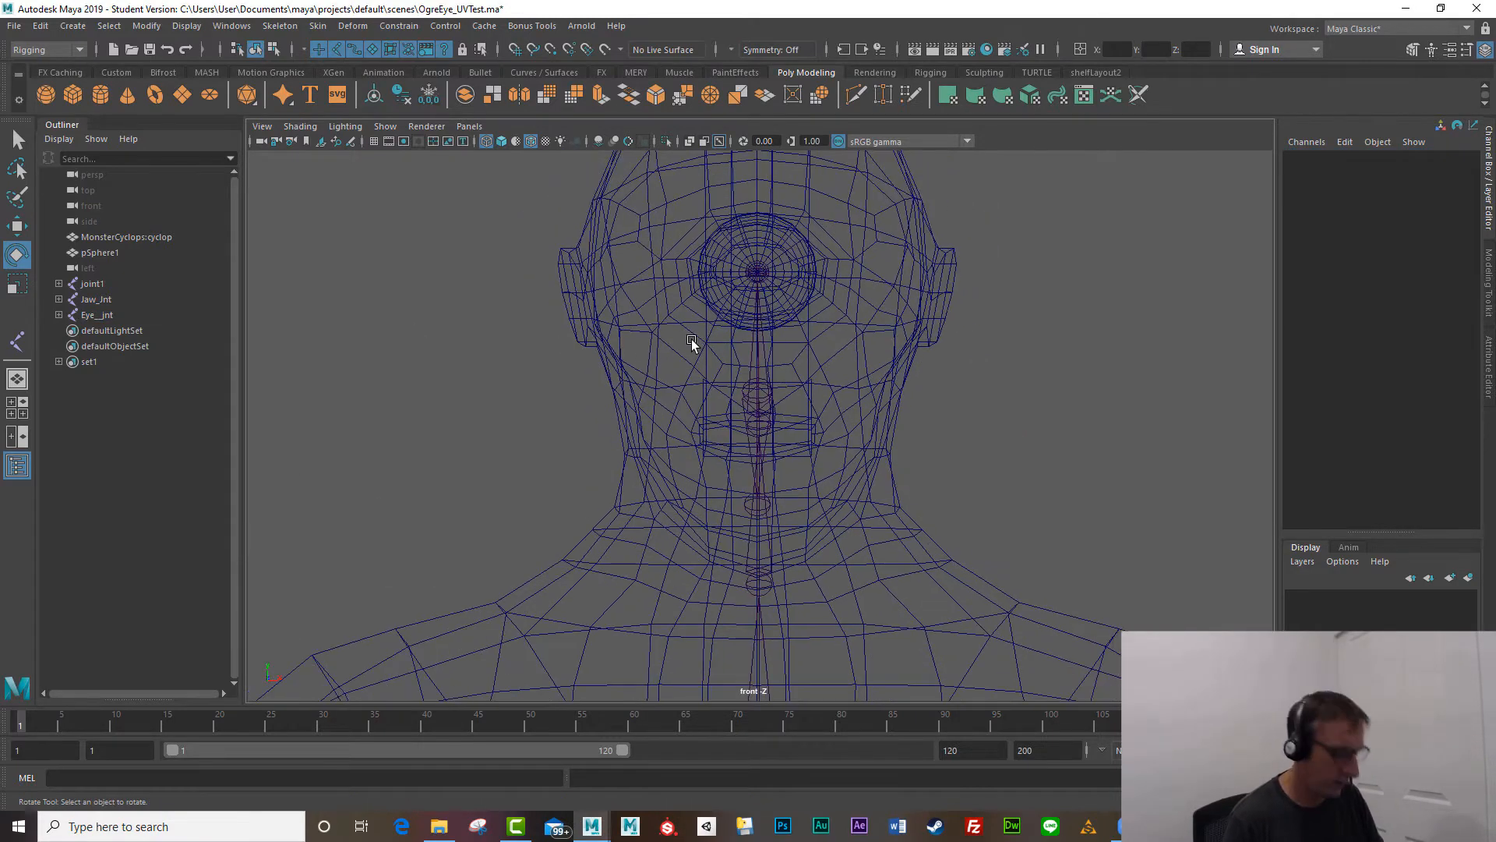
alt+middle_drag(711, 328, 704, 423)
key(5)
alt+right_drag(639, 372, 789, 626)
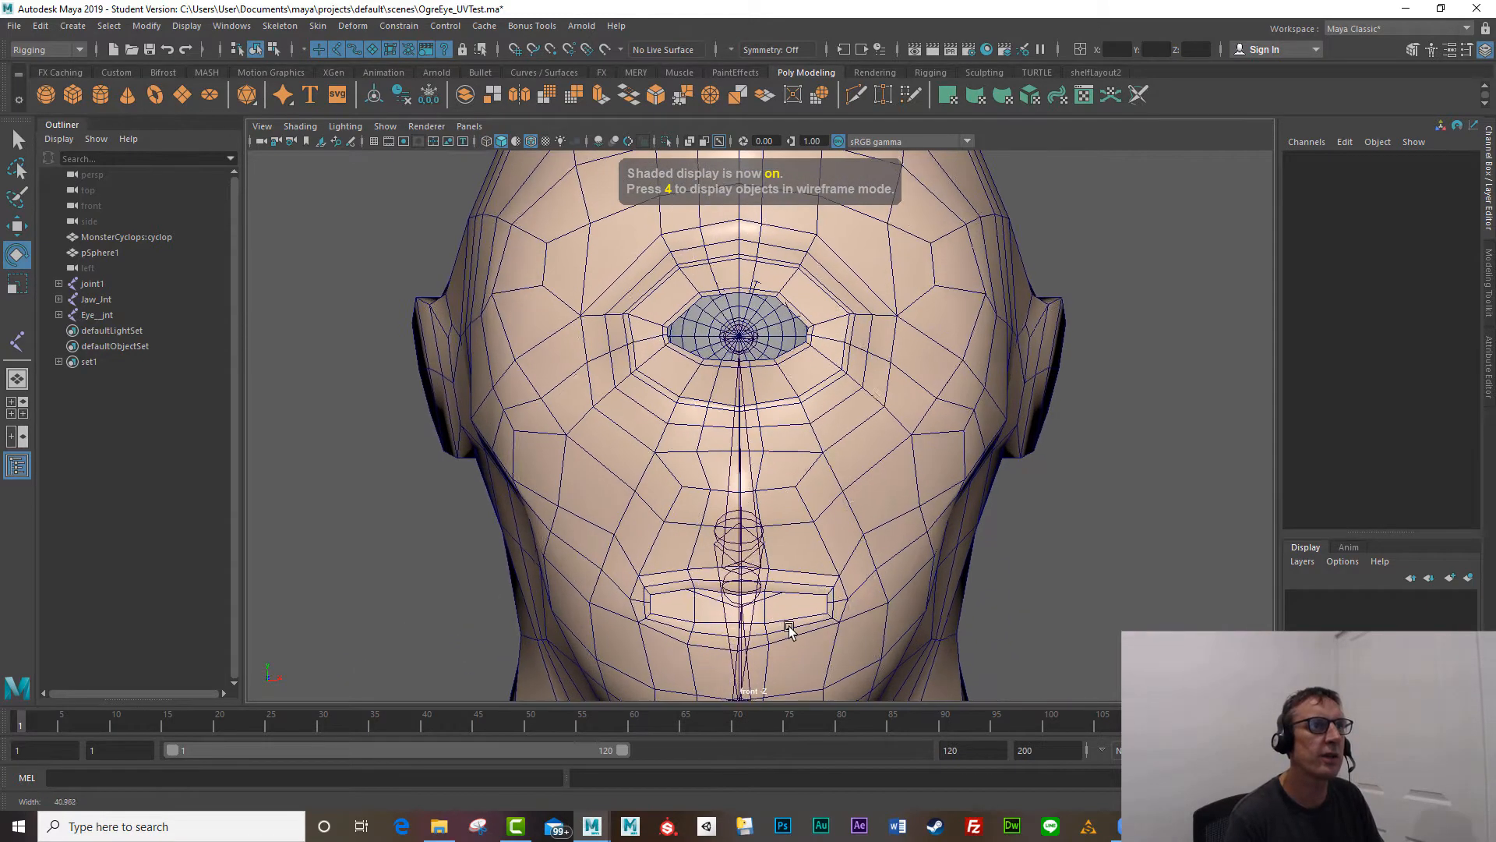
click(728, 339)
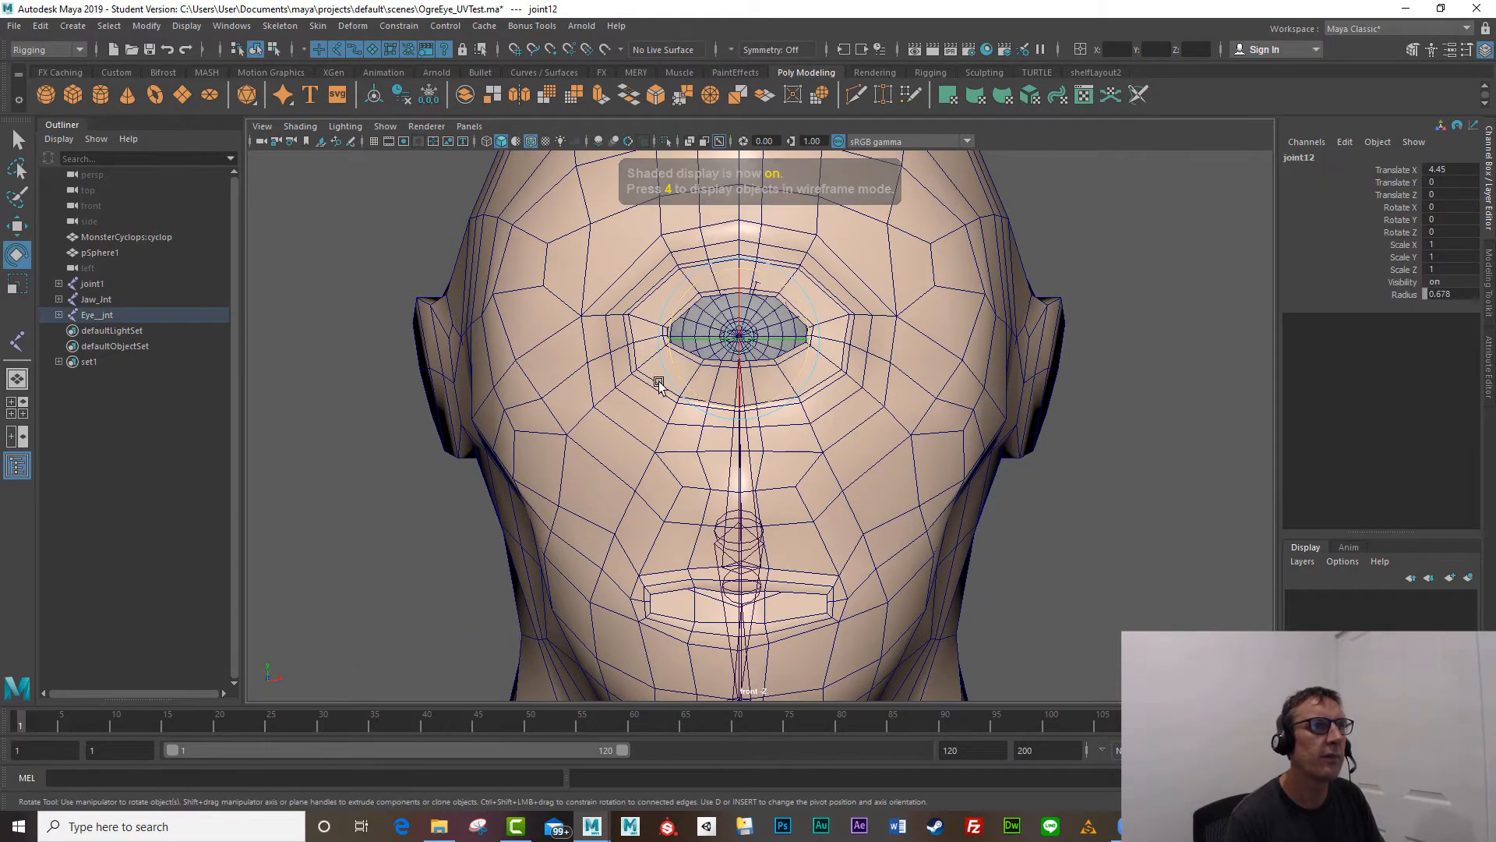
Step: Examine the eye chain's end joint up close in the perspective view against the centre of the eyeball
key(space)
drag(657, 380, 657, 357)
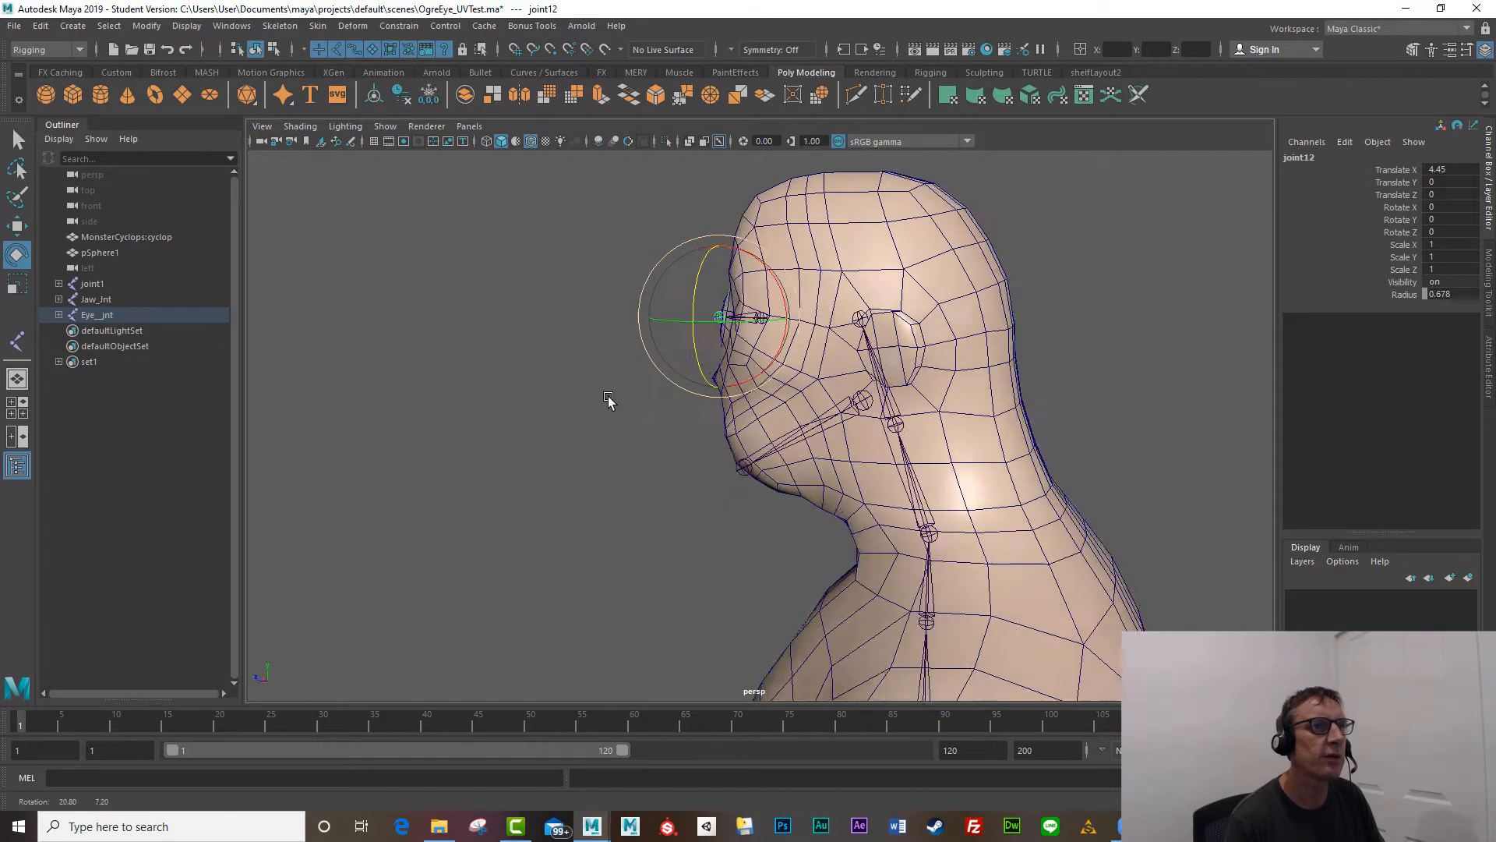
scroll(635, 390, up, 3)
alt+right_drag(590, 371, 819, 366)
alt+middle_drag(818, 366, 818, 627)
alt+drag(624, 592, 771, 560)
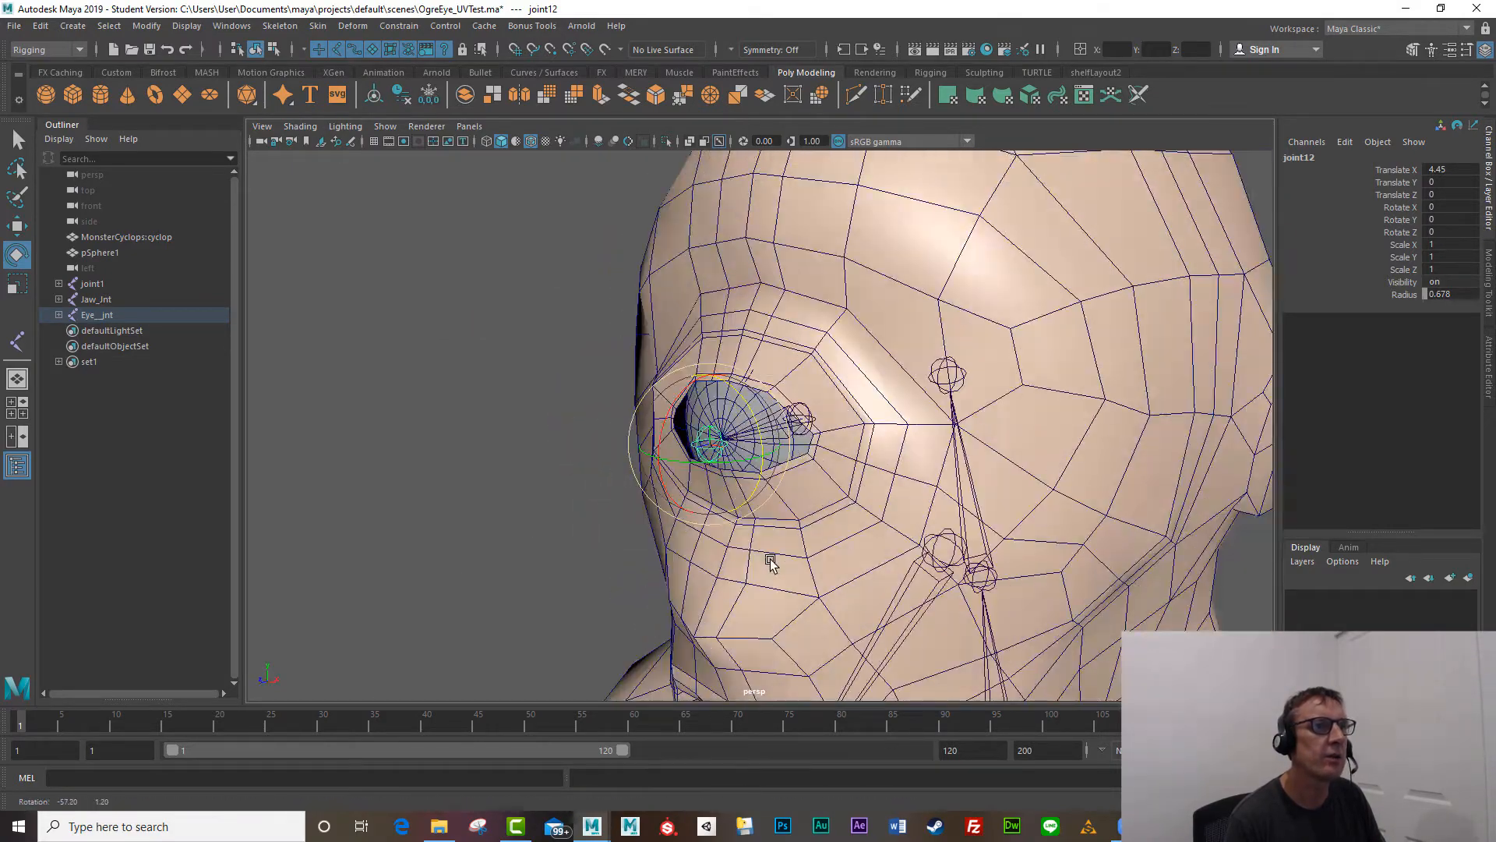
alt+right_drag(772, 559, 865, 560)
mouse_move(865, 560)
alt+mouse_down()
mouse_move(848, 564)
mouse_move(854, 581)
alt+mouse_up()
alt+right_drag(854, 581, 959, 619)
alt+right_drag(561, 549, 684, 555)
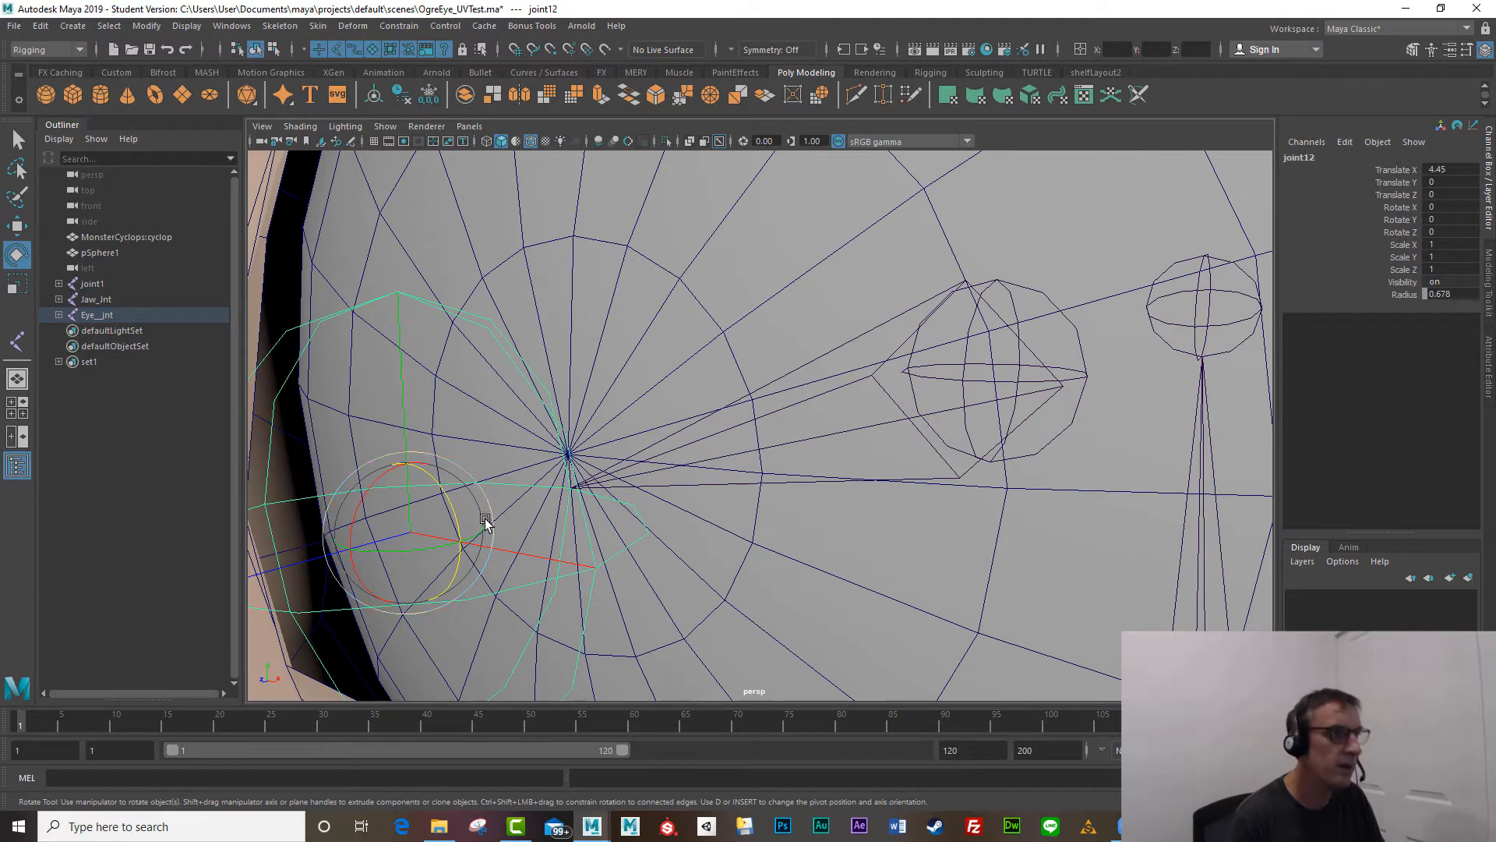
Step: Try to rotate the eye chain's end joint freely, and undo the change
drag(413, 536, 570, 469)
key(ctrl+z)
alt+right_drag(705, 494, 561, 501)
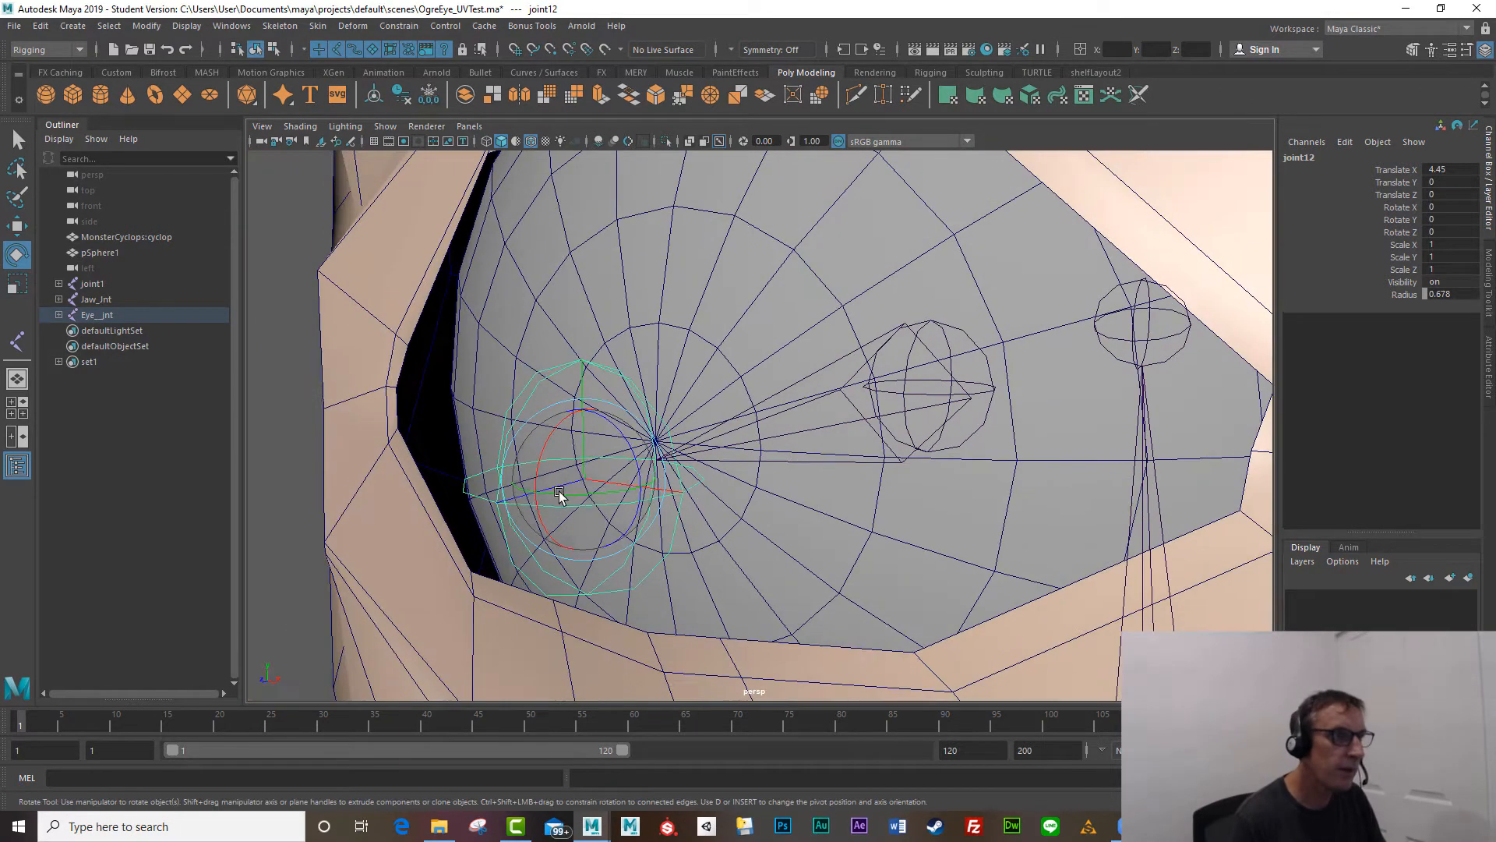
Step: Move the eye chain's end joint onto the eyeball's front pole, at about Translate X 3.891 and Y 0.099
key(w)
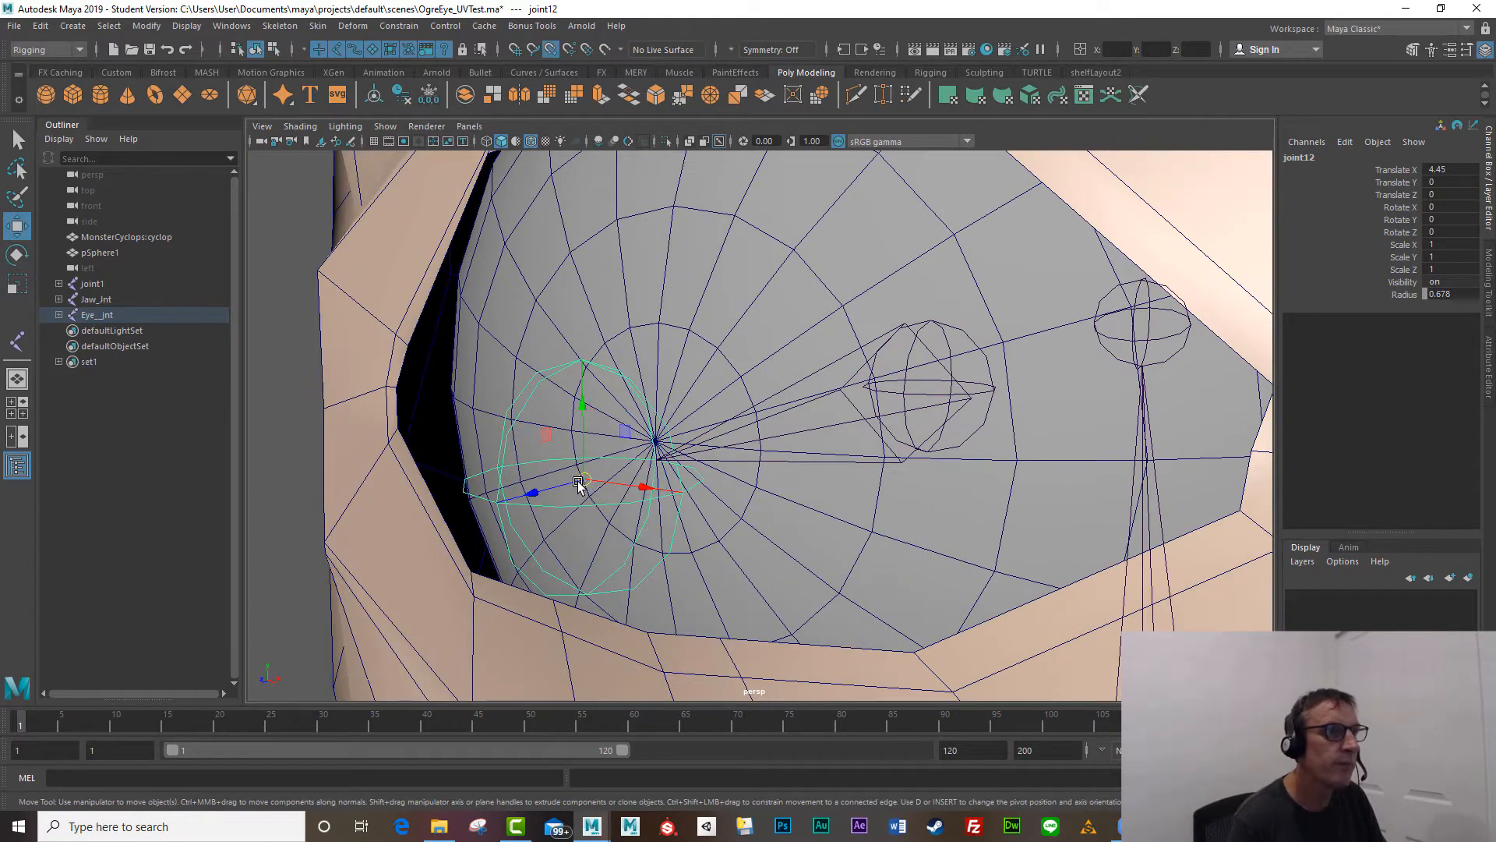
drag(579, 483, 655, 442)
alt+right_drag(685, 501, 700, 478)
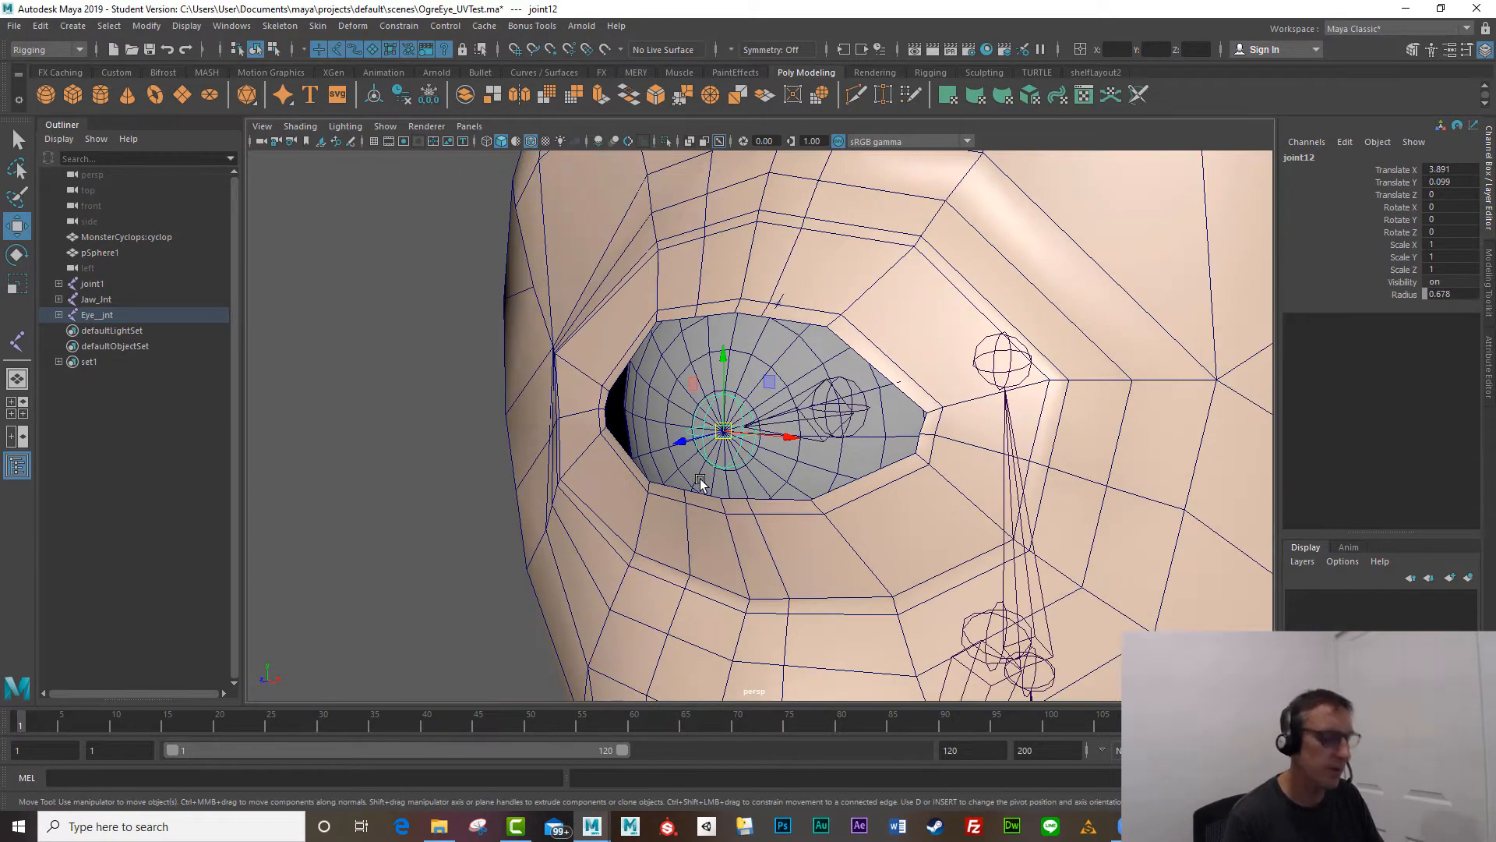
alt+drag(695, 479, 686, 440)
alt+right_drag(686, 440, 668, 441)
alt+drag(668, 441, 541, 408)
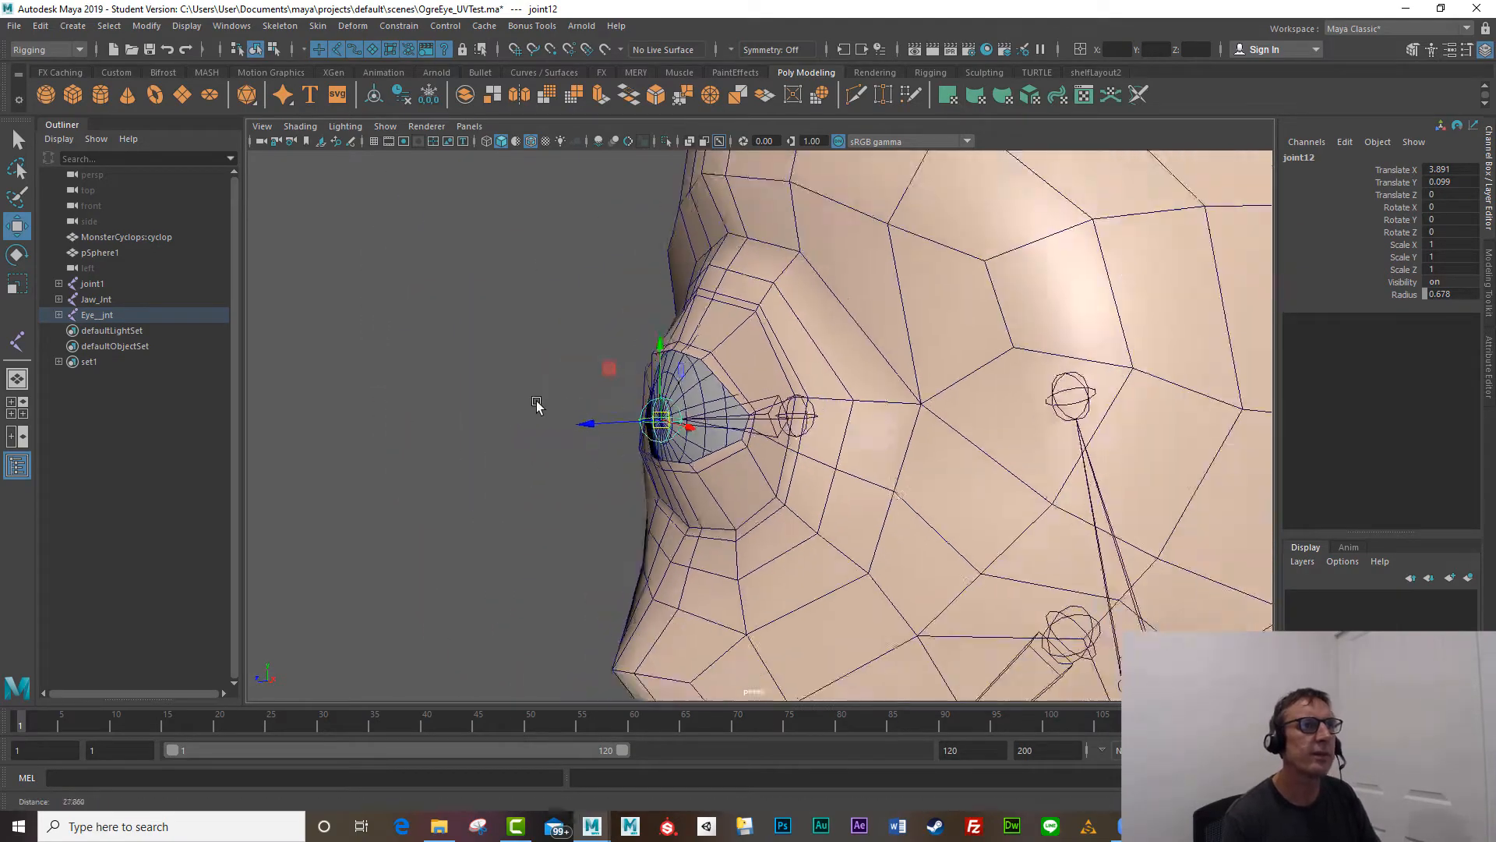
Step: Try parenting Eye__jnt to the end joint of the head chain, joint8, and undo the parenting
click(805, 422)
alt+right_drag(1064, 470, 862, 463)
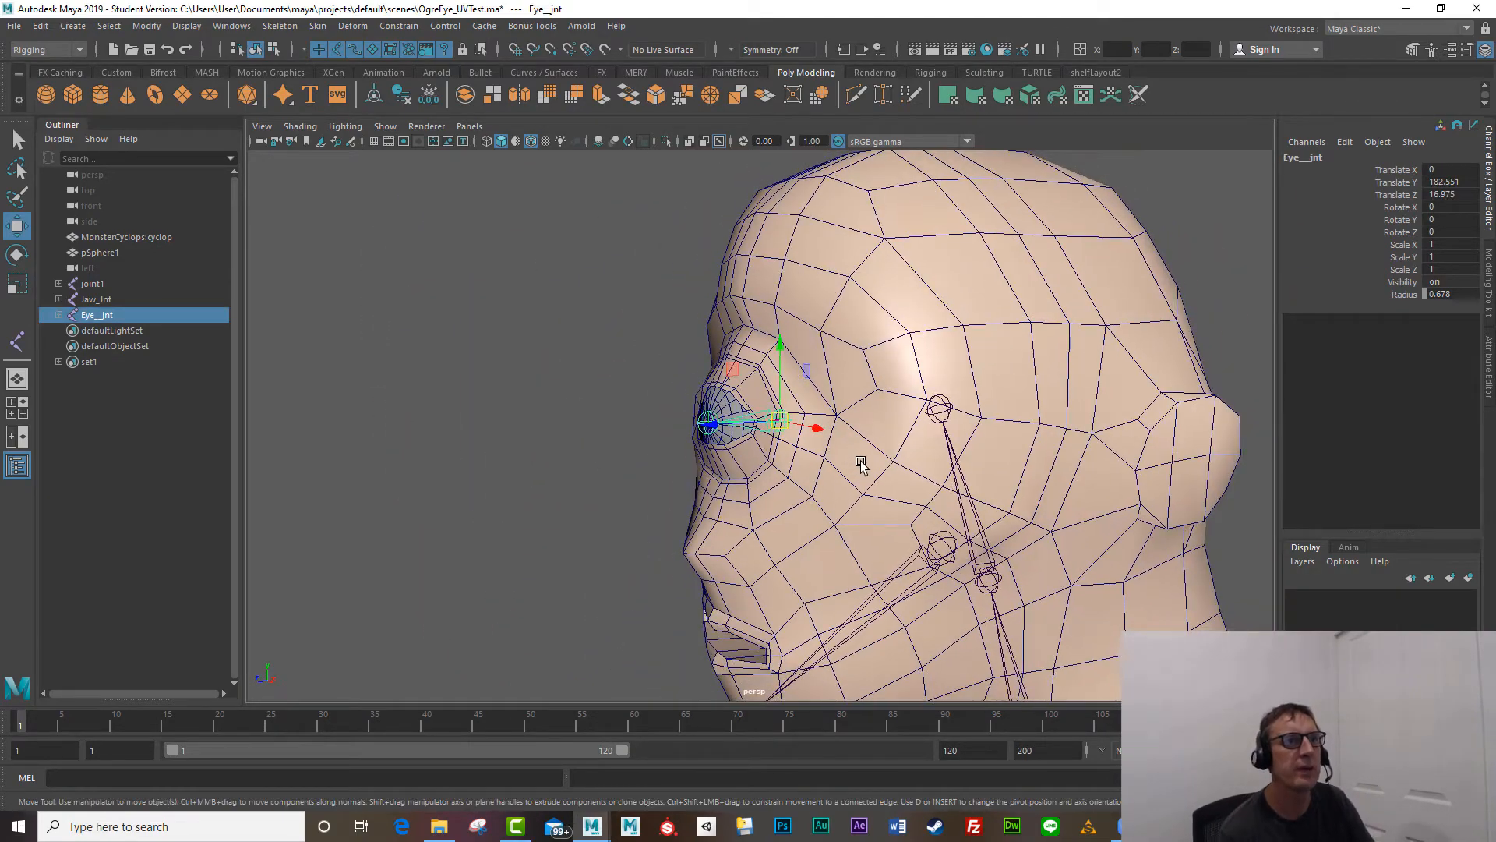
alt+middle_drag(862, 463, 737, 347)
alt+drag(741, 369, 830, 315)
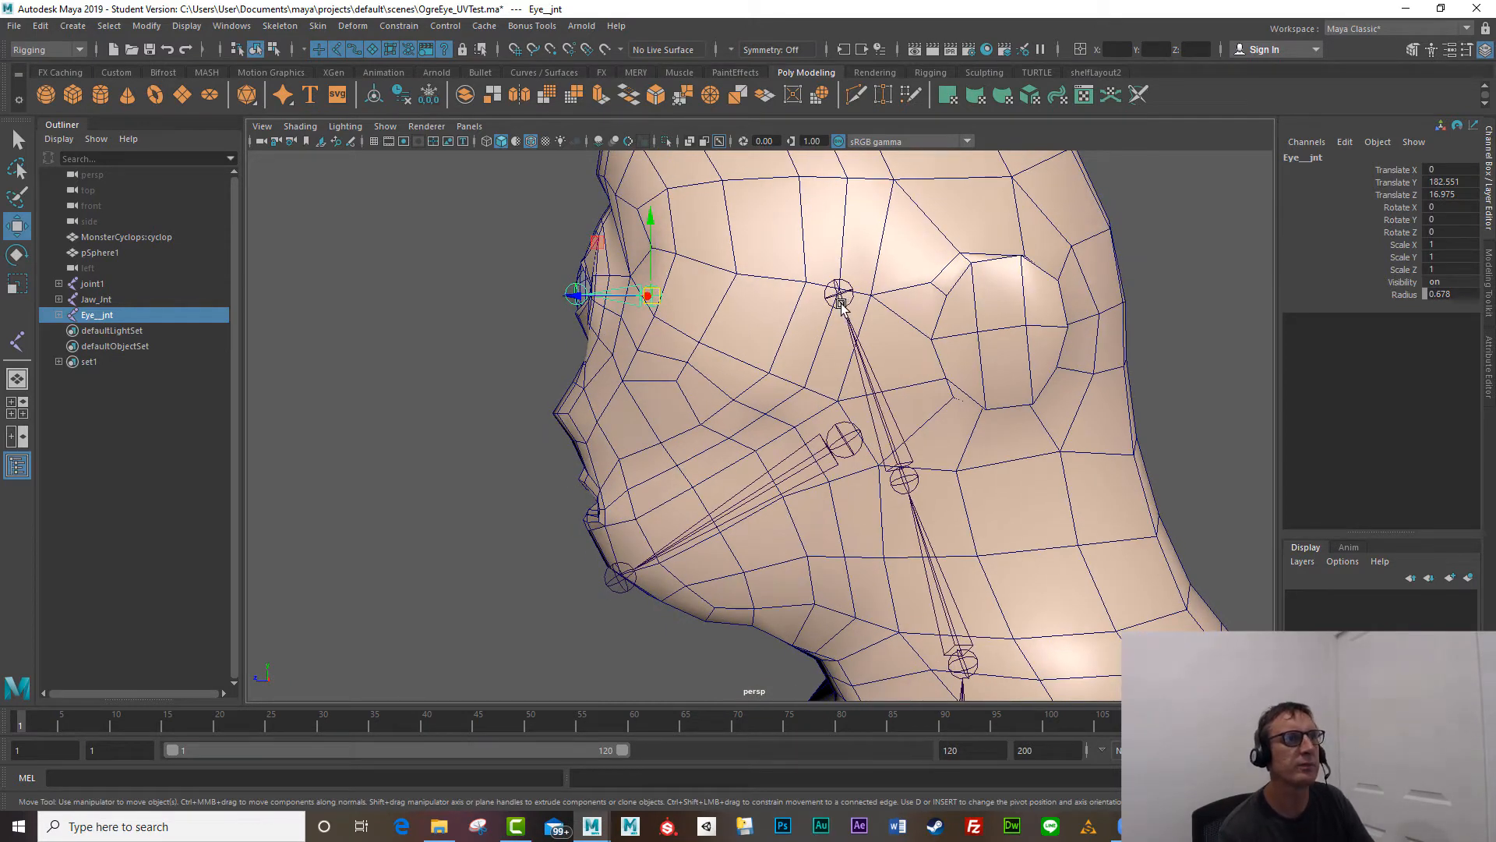
click(841, 304)
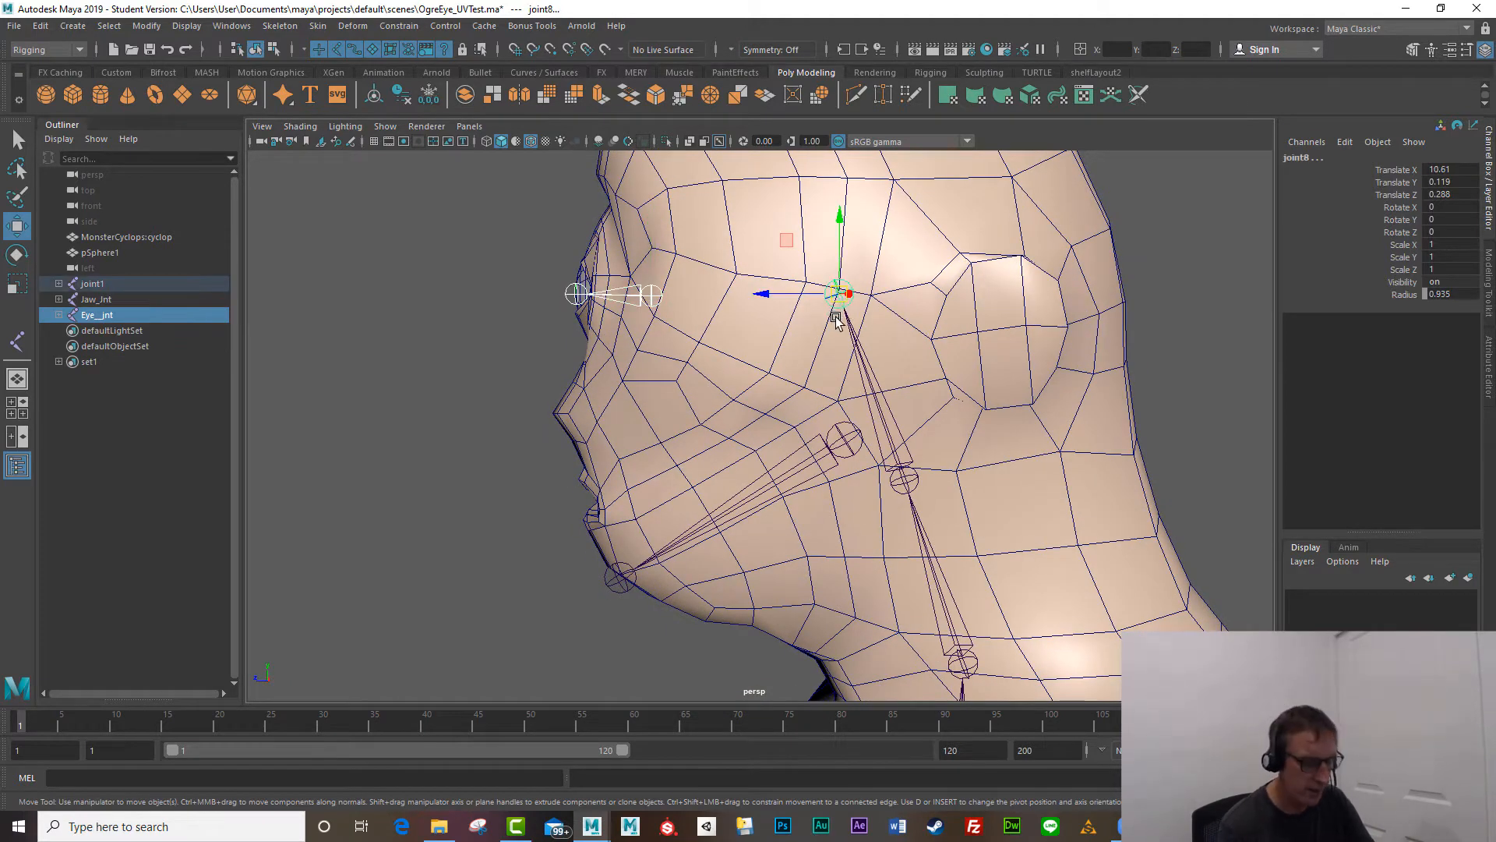
key(p)
scroll(674, 493, down, 3)
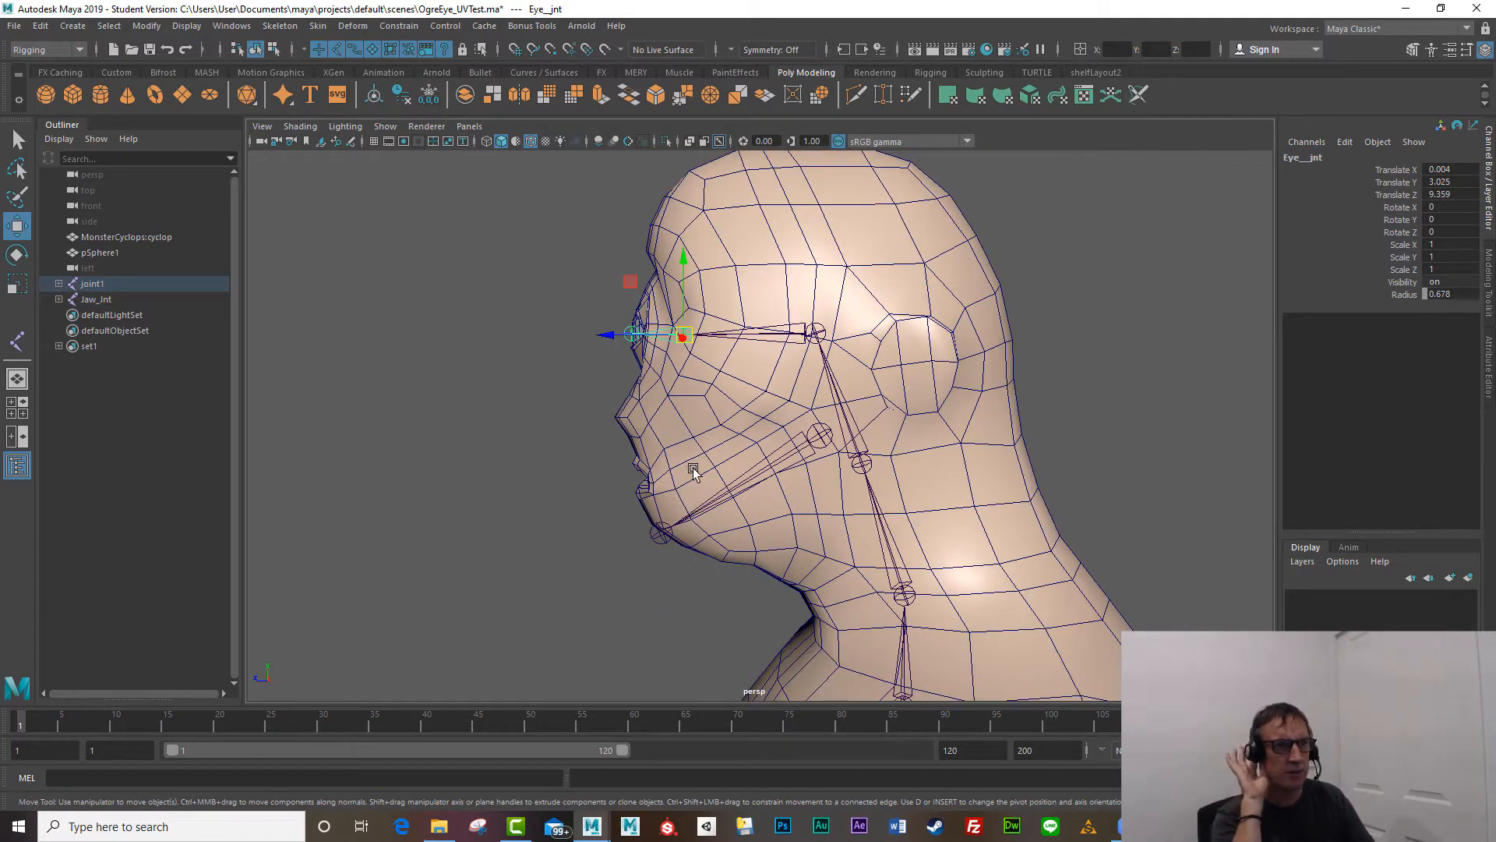
key(ctrl+z)
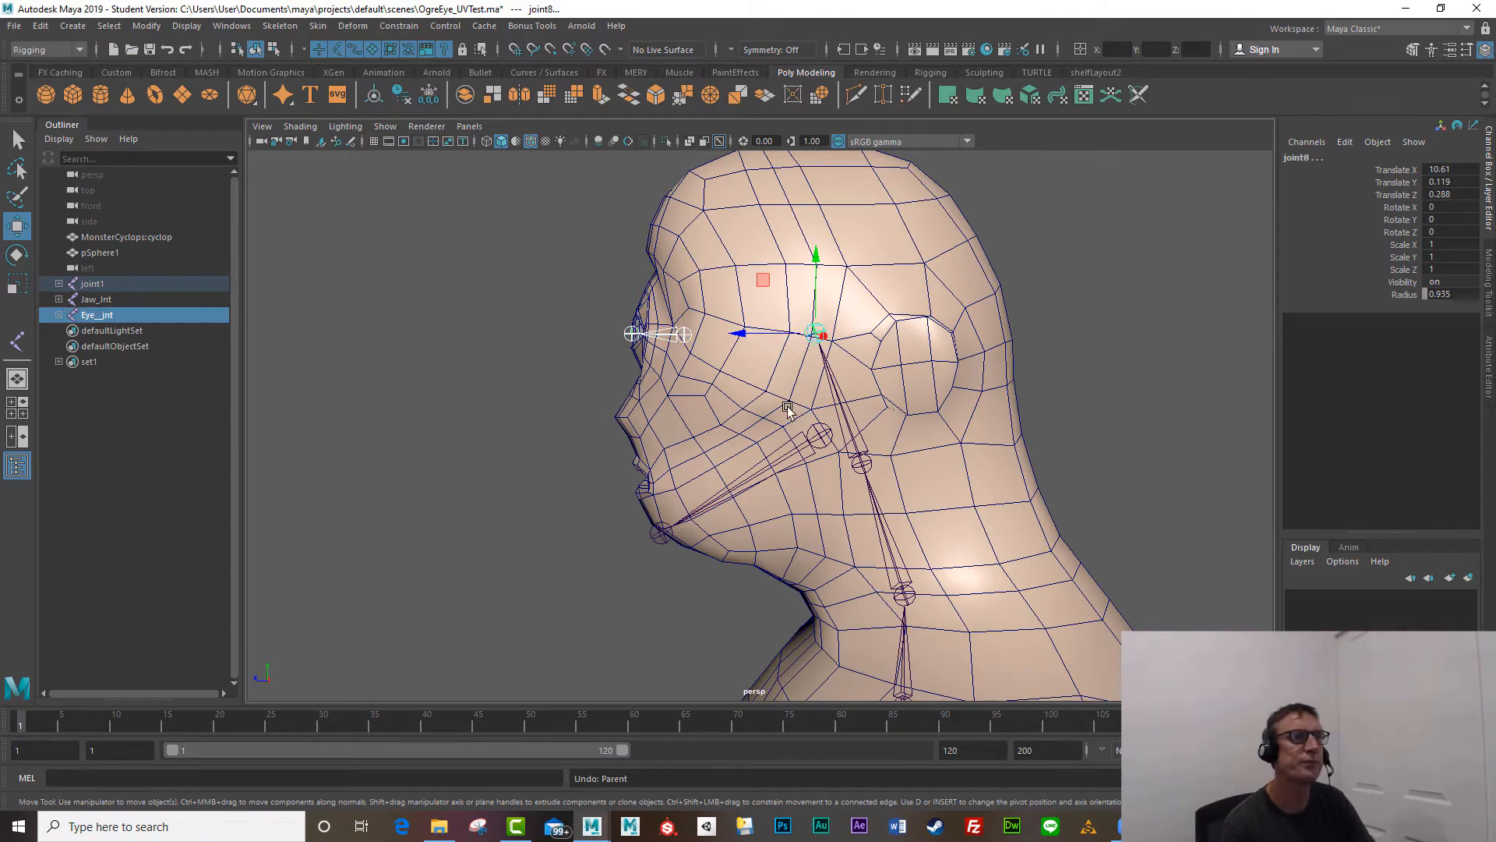
Step: Examine the positions of the eye chain's root joint and the head chain's end joint from the side
scroll(860, 427, up, 3)
scroll(860, 427, up, 1)
alt+middle_drag(679, 336, 689, 398)
click(598, 331)
click(623, 422)
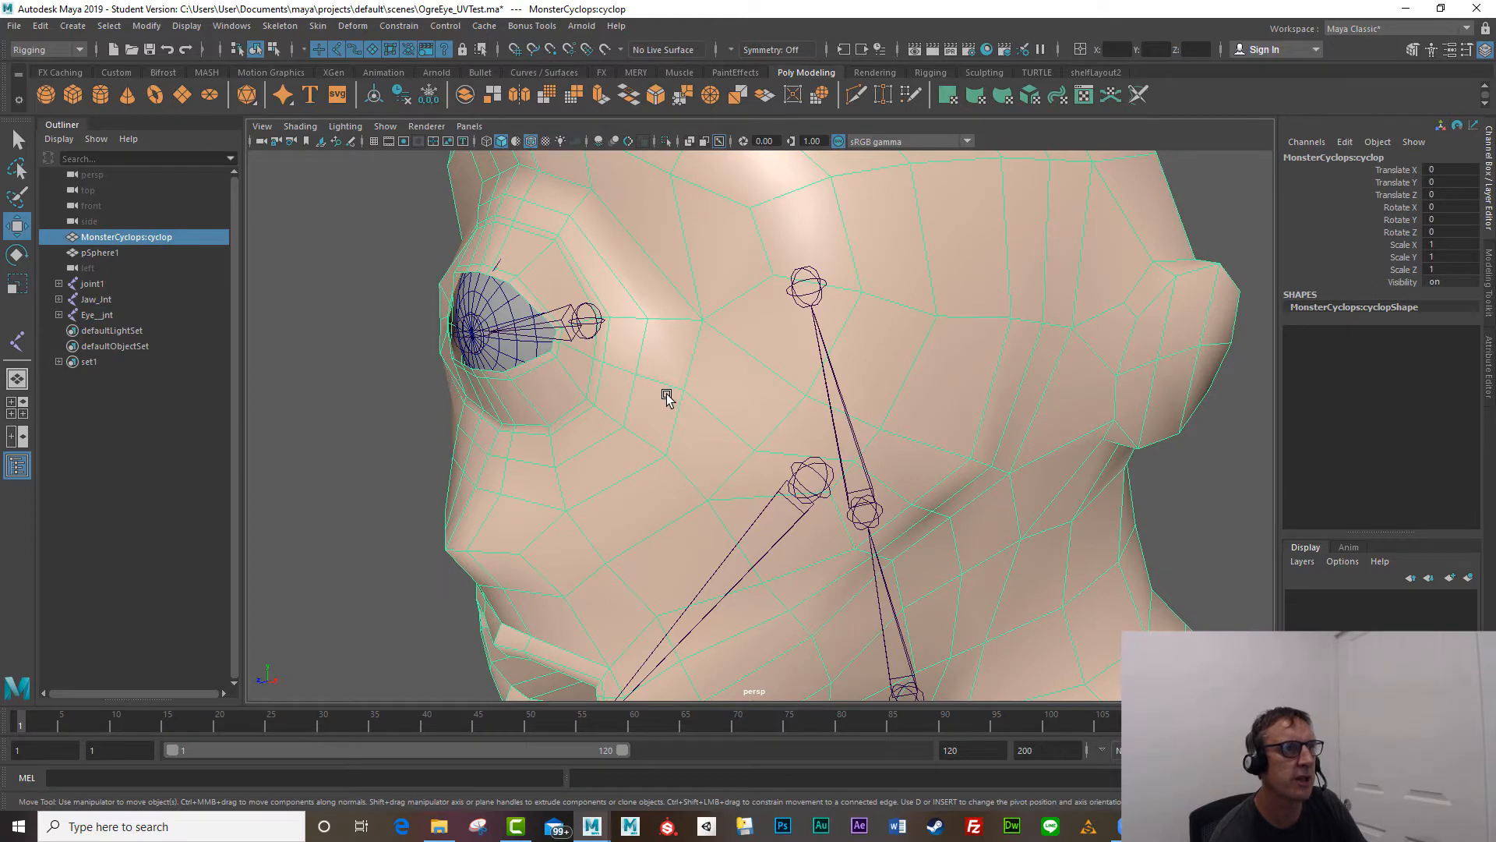
alt+drag(727, 404, 604, 387)
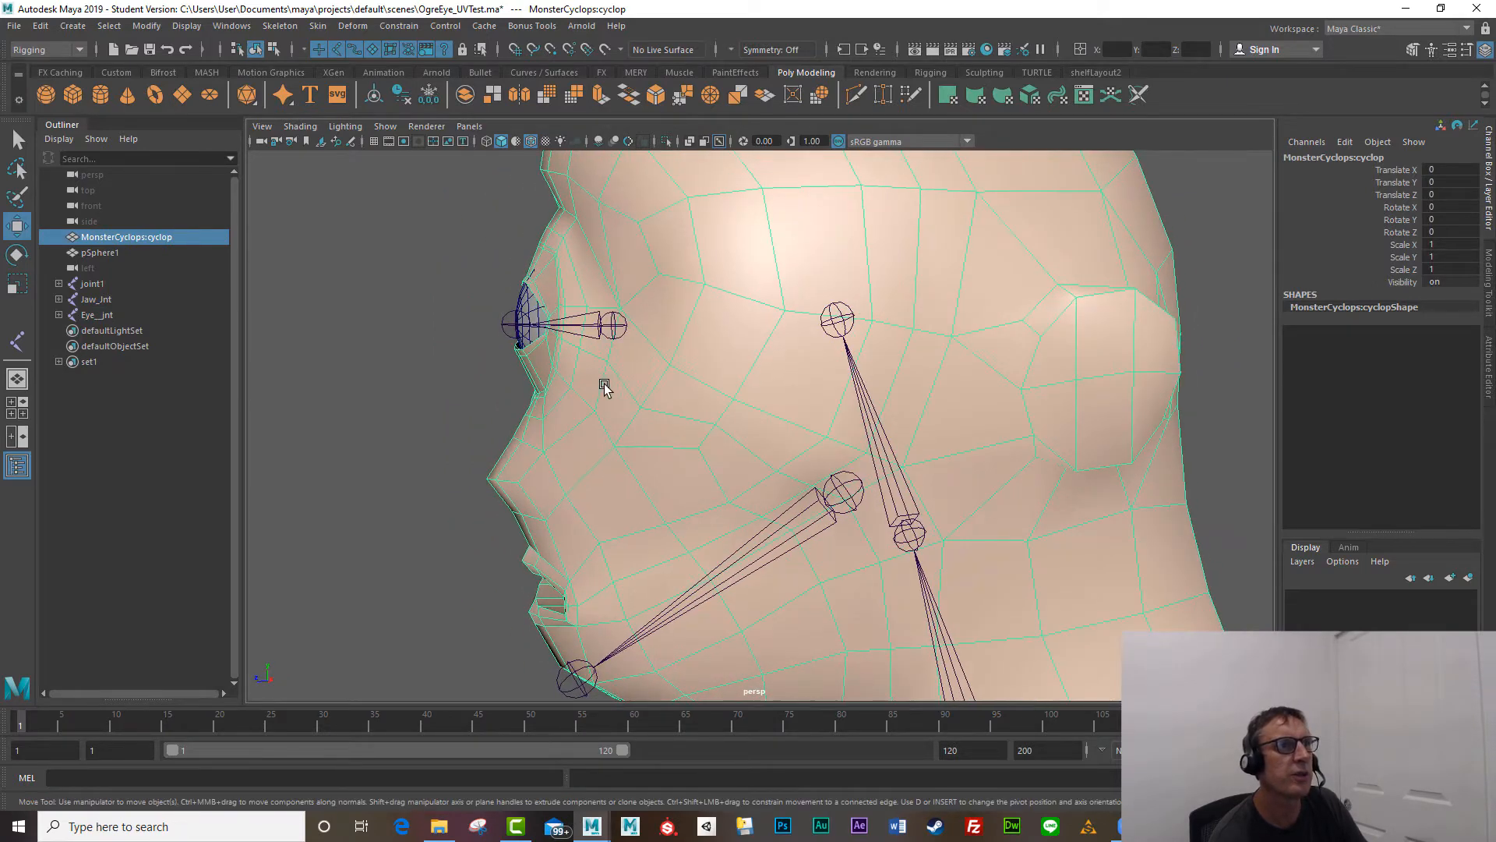
click(607, 329)
click(829, 328)
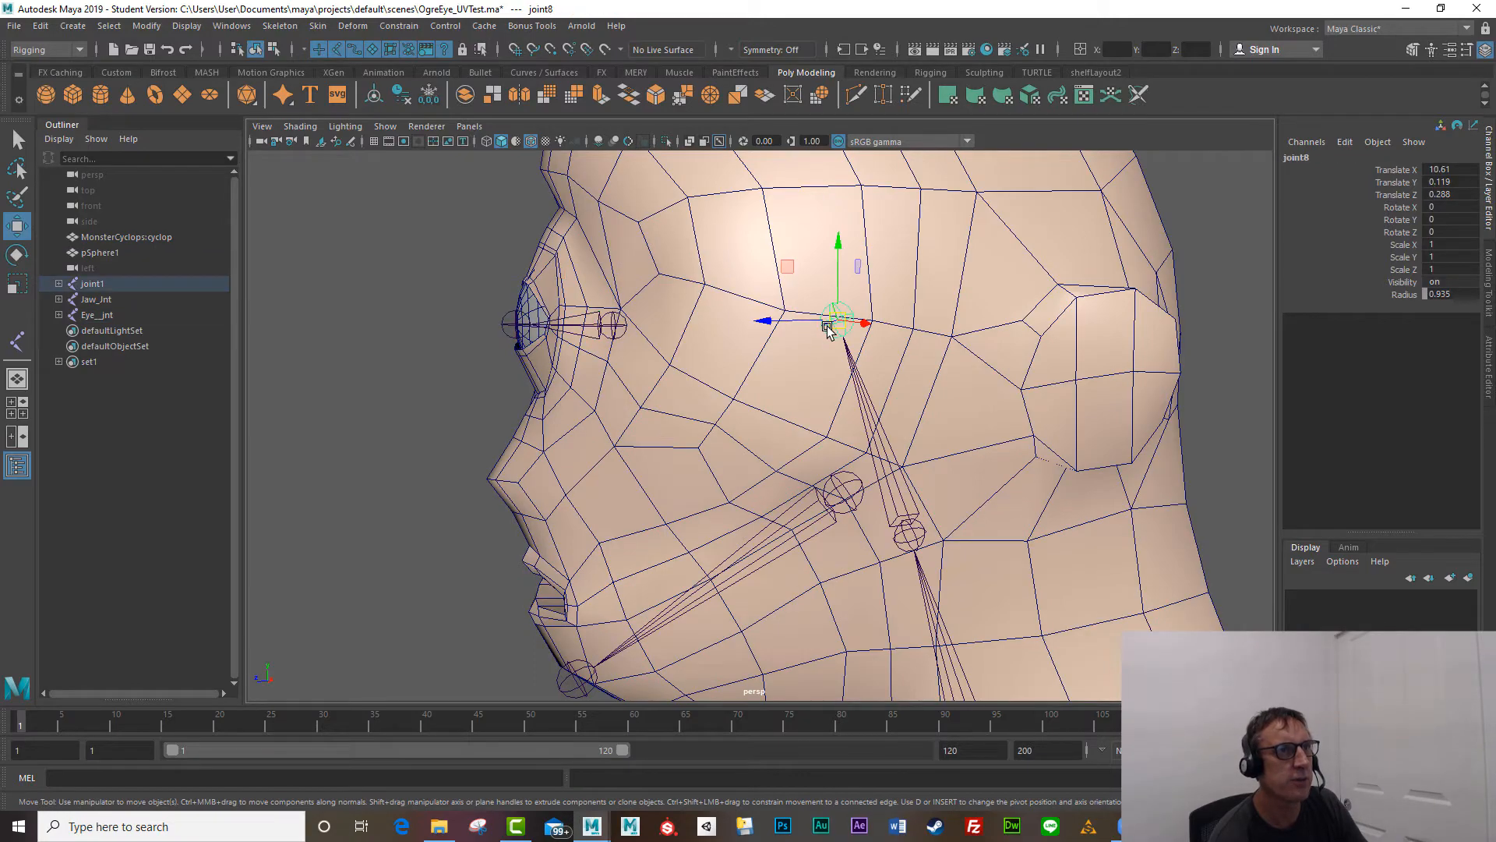
alt+right_drag(858, 429, 643, 398)
mouse_move(643, 397)
alt+mouse_down()
mouse_move(711, 421)
mouse_move(681, 416)
mouse_move(652, 371)
alt+mouse_up()
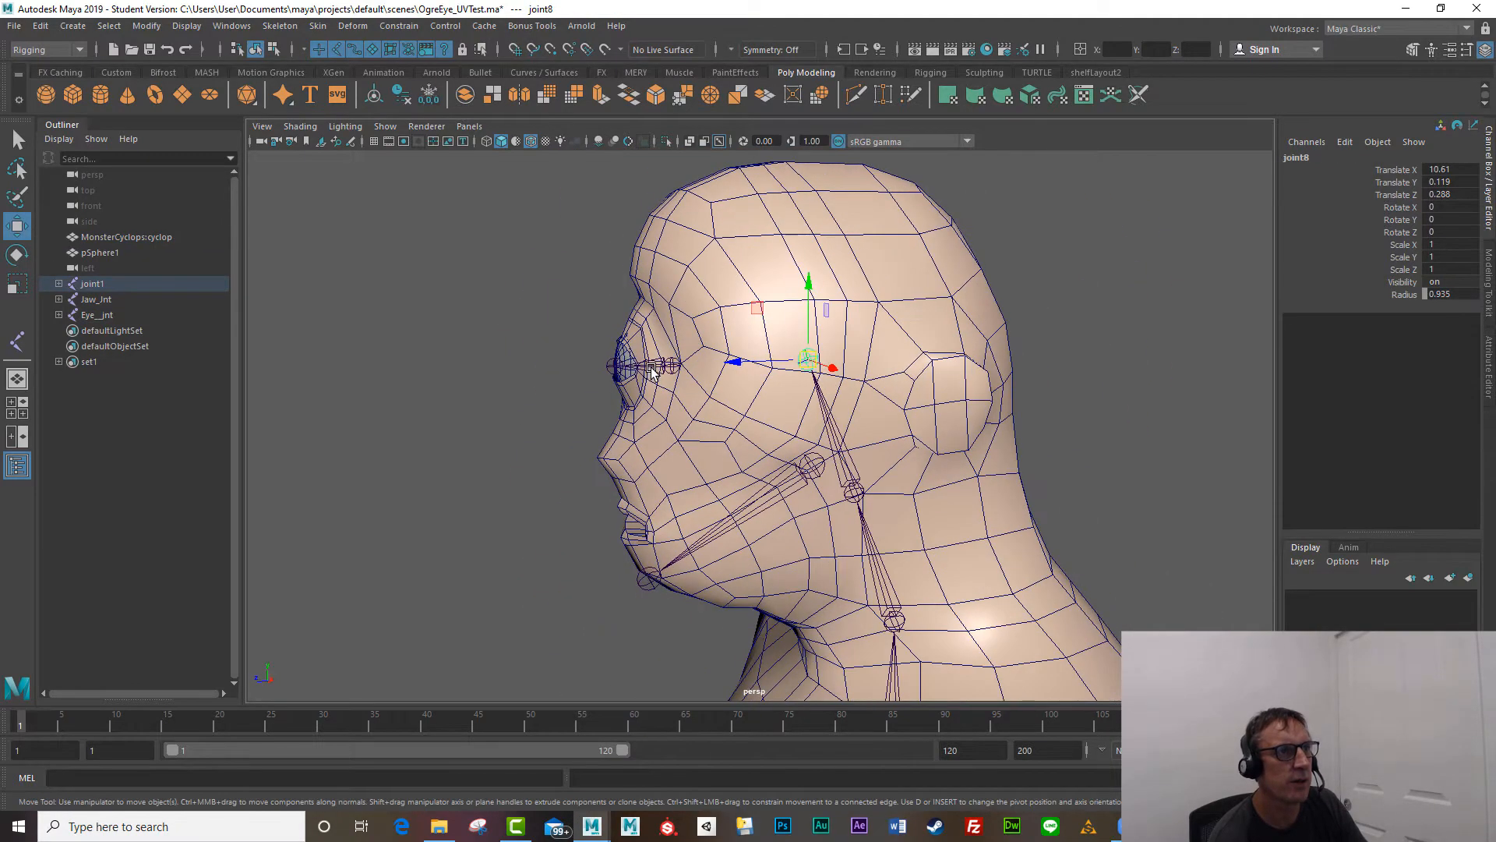
click(651, 371)
alt+drag(690, 444, 815, 479)
Step: Try parenting Jaw_Jnt to joint6, the neck joint below the one nearest the jaw
click(823, 474)
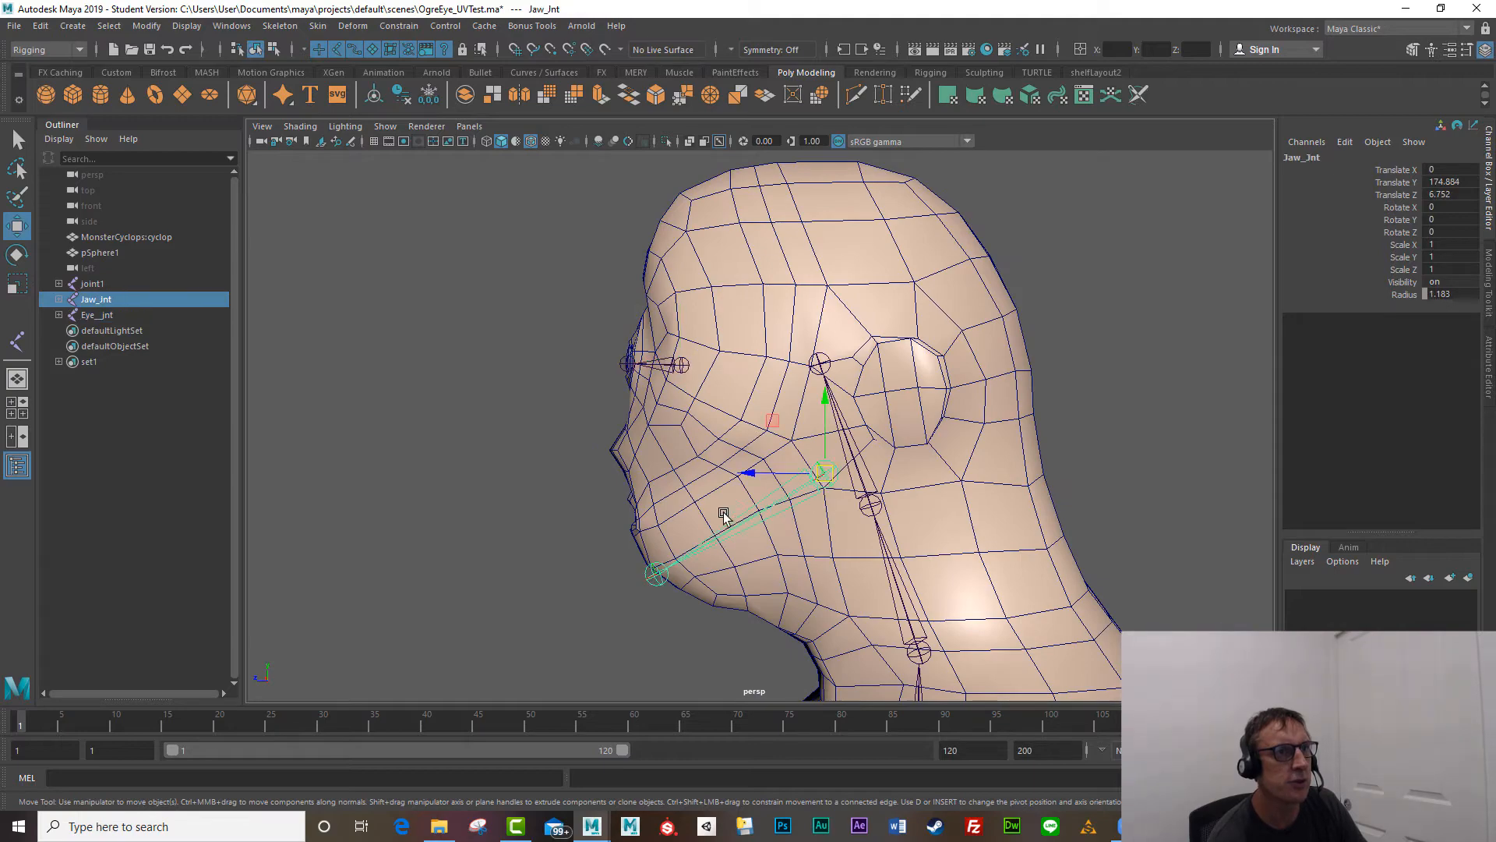
alt+middle_drag(723, 516, 633, 384)
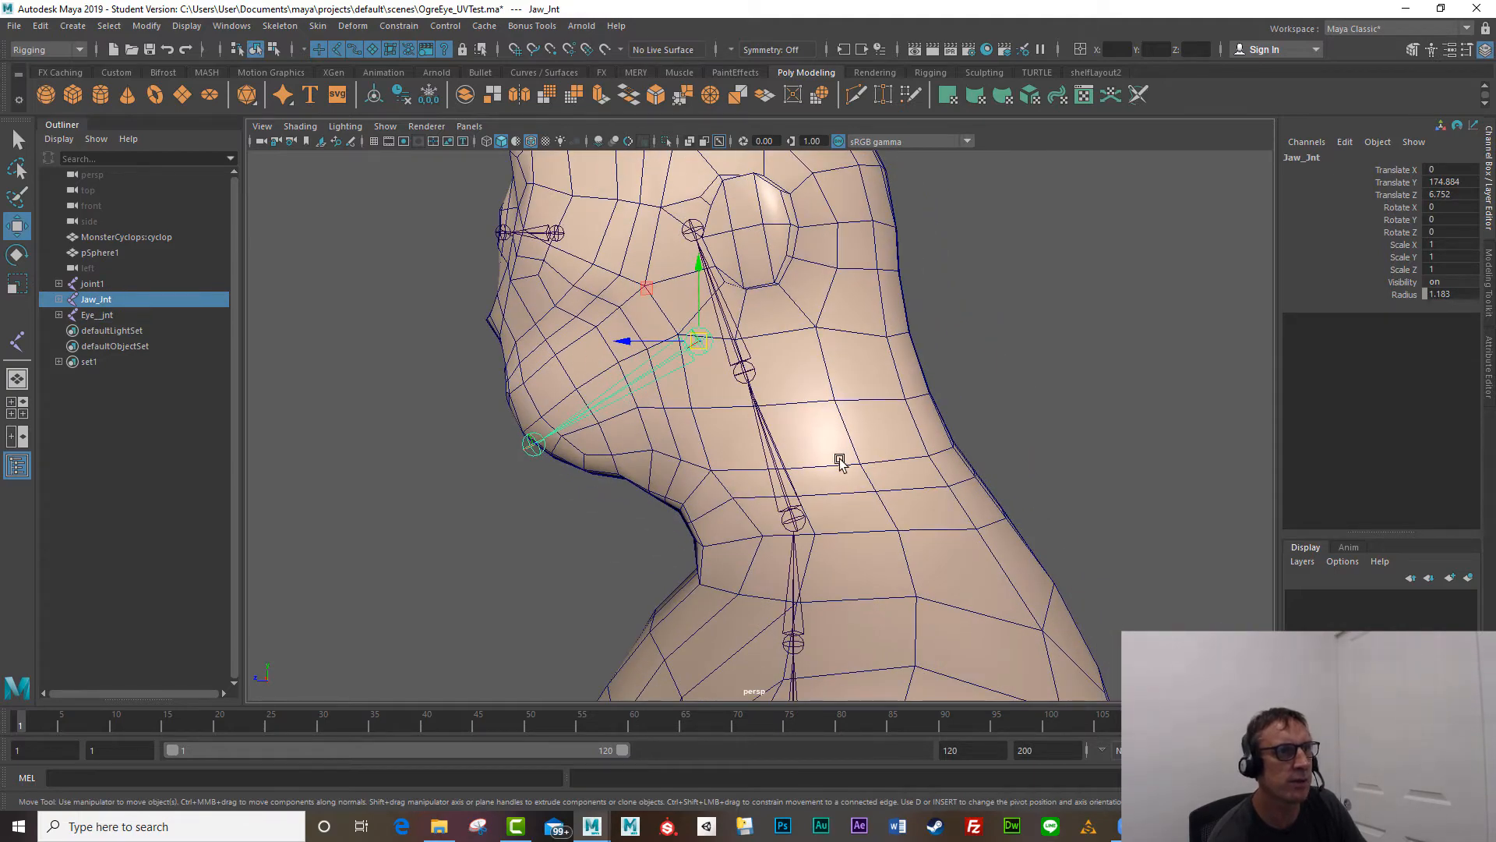
alt+middle_drag(639, 435, 646, 449)
alt+drag(647, 449, 701, 408)
click(765, 369)
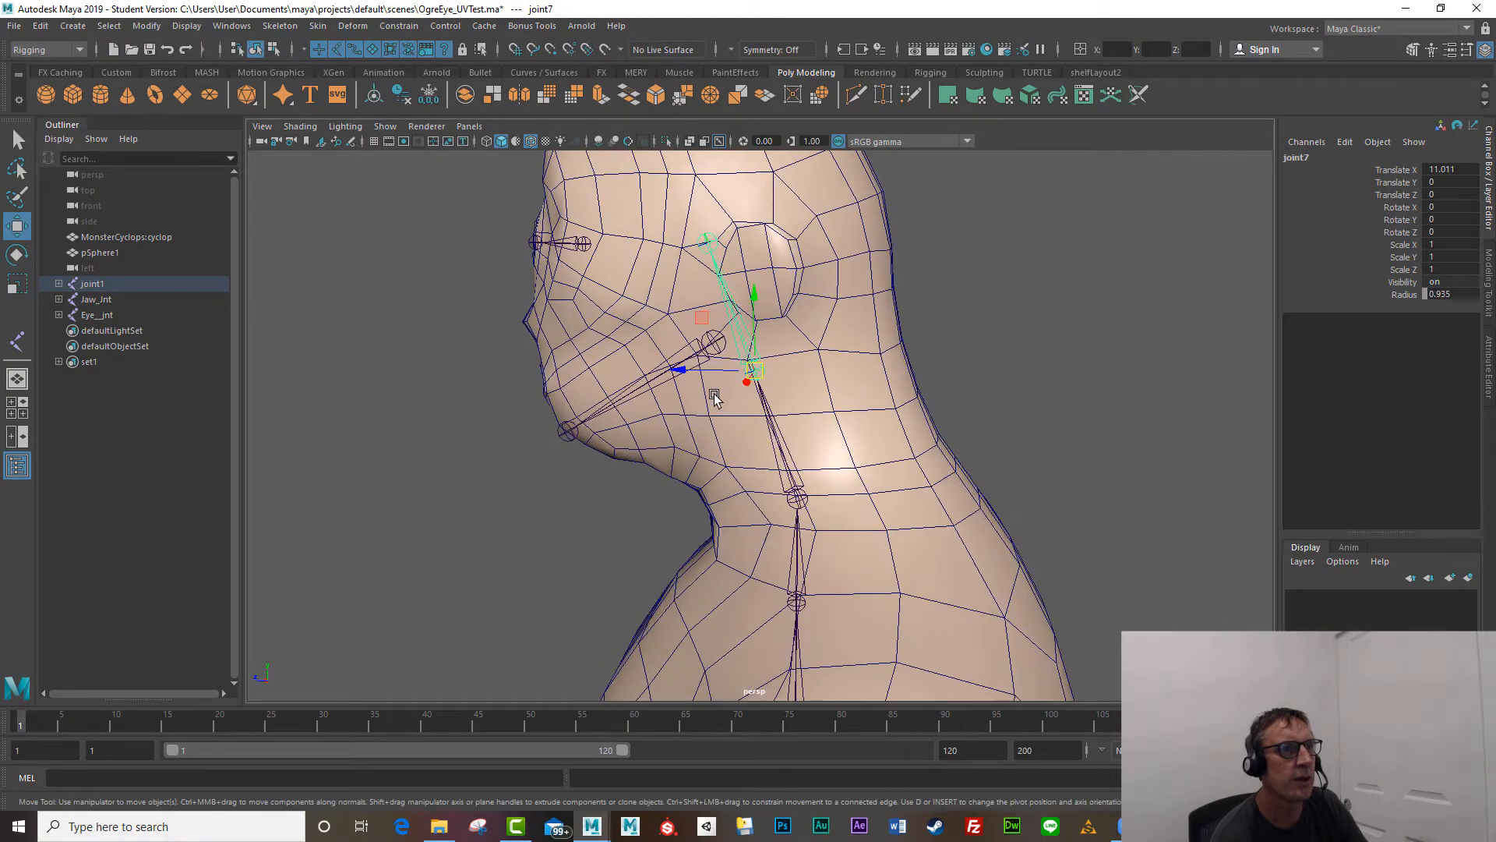
click(714, 343)
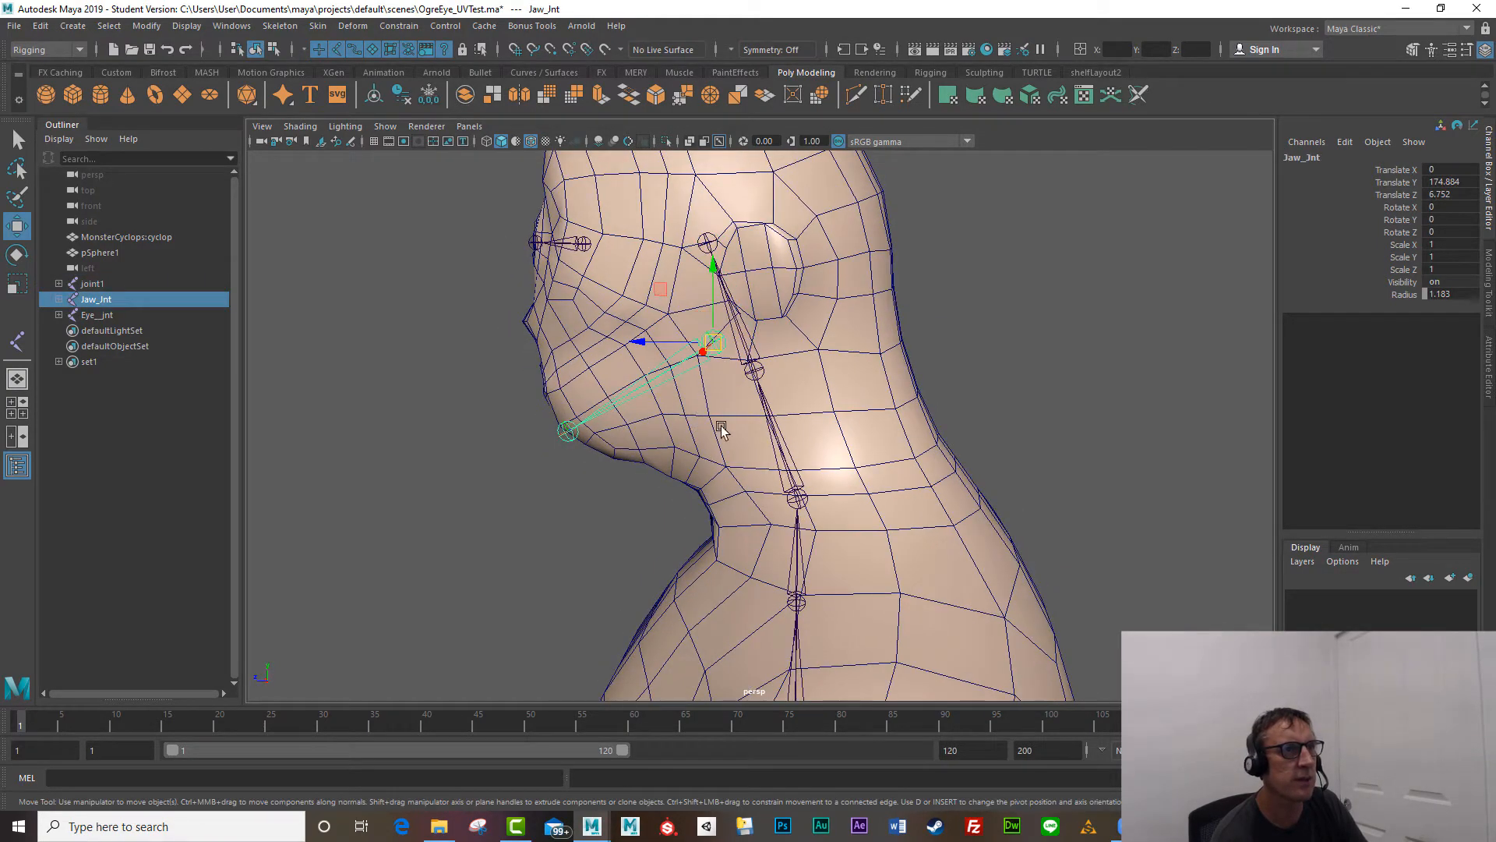
click(797, 498)
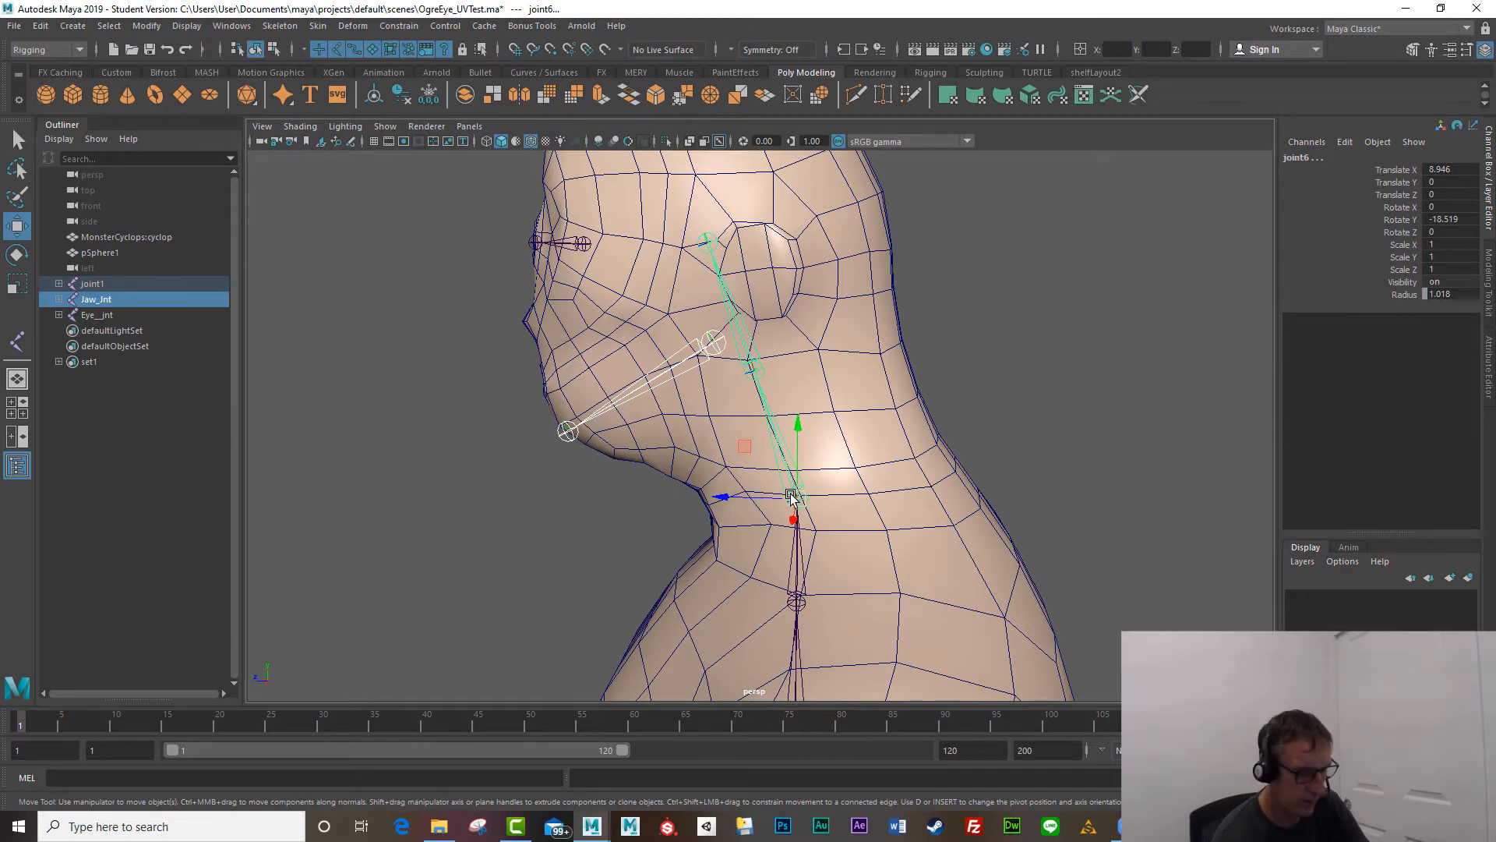
key(p)
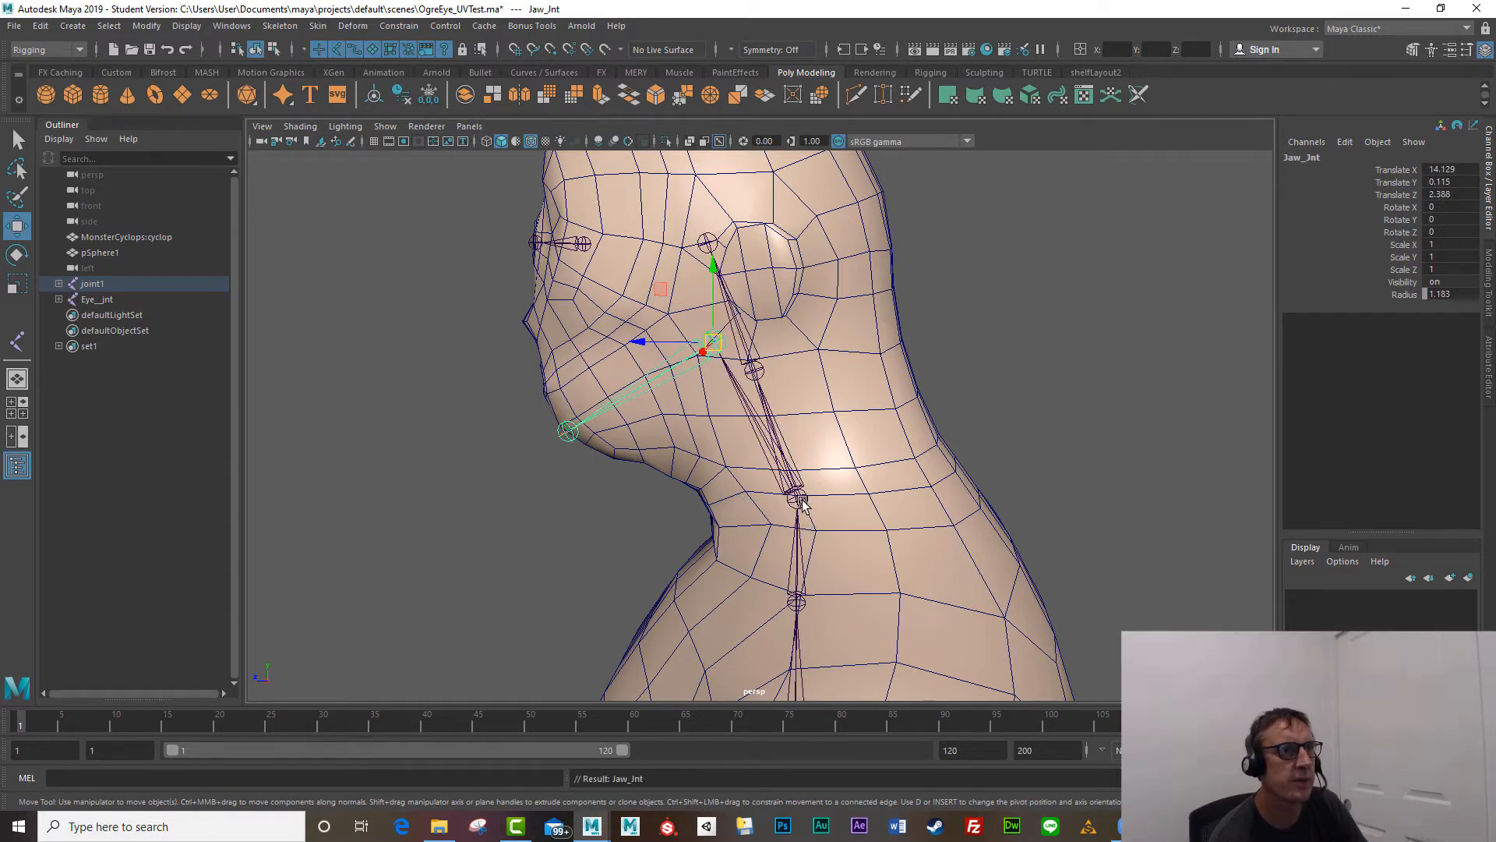
Step: Rotate joint6 backwards around Y as a test, and undo the rotation and the jaw's parenting
click(802, 500)
key(e)
scroll(761, 489, down, 3)
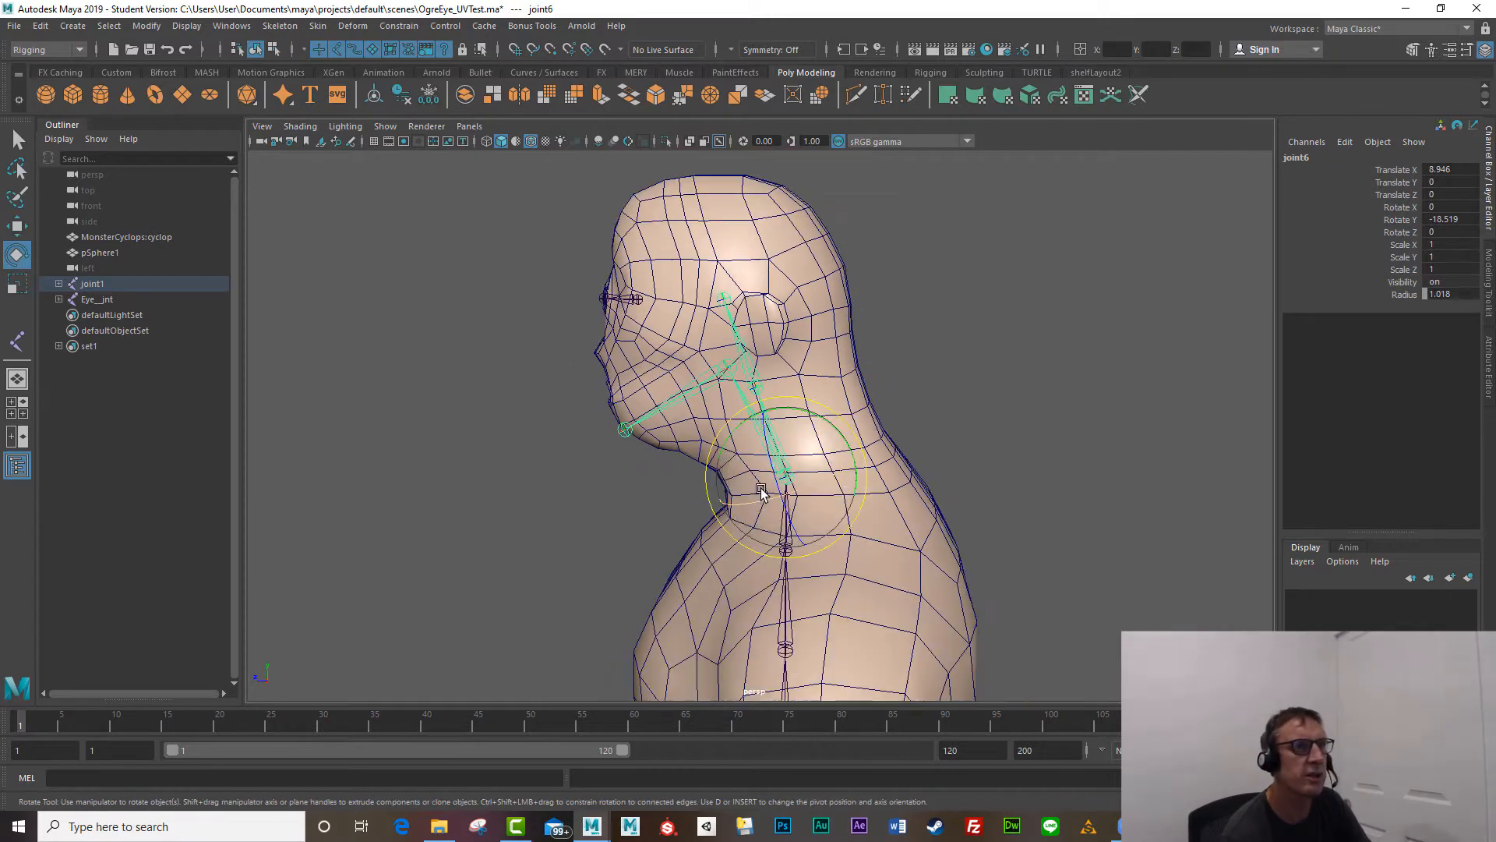
drag(741, 433, 779, 411)
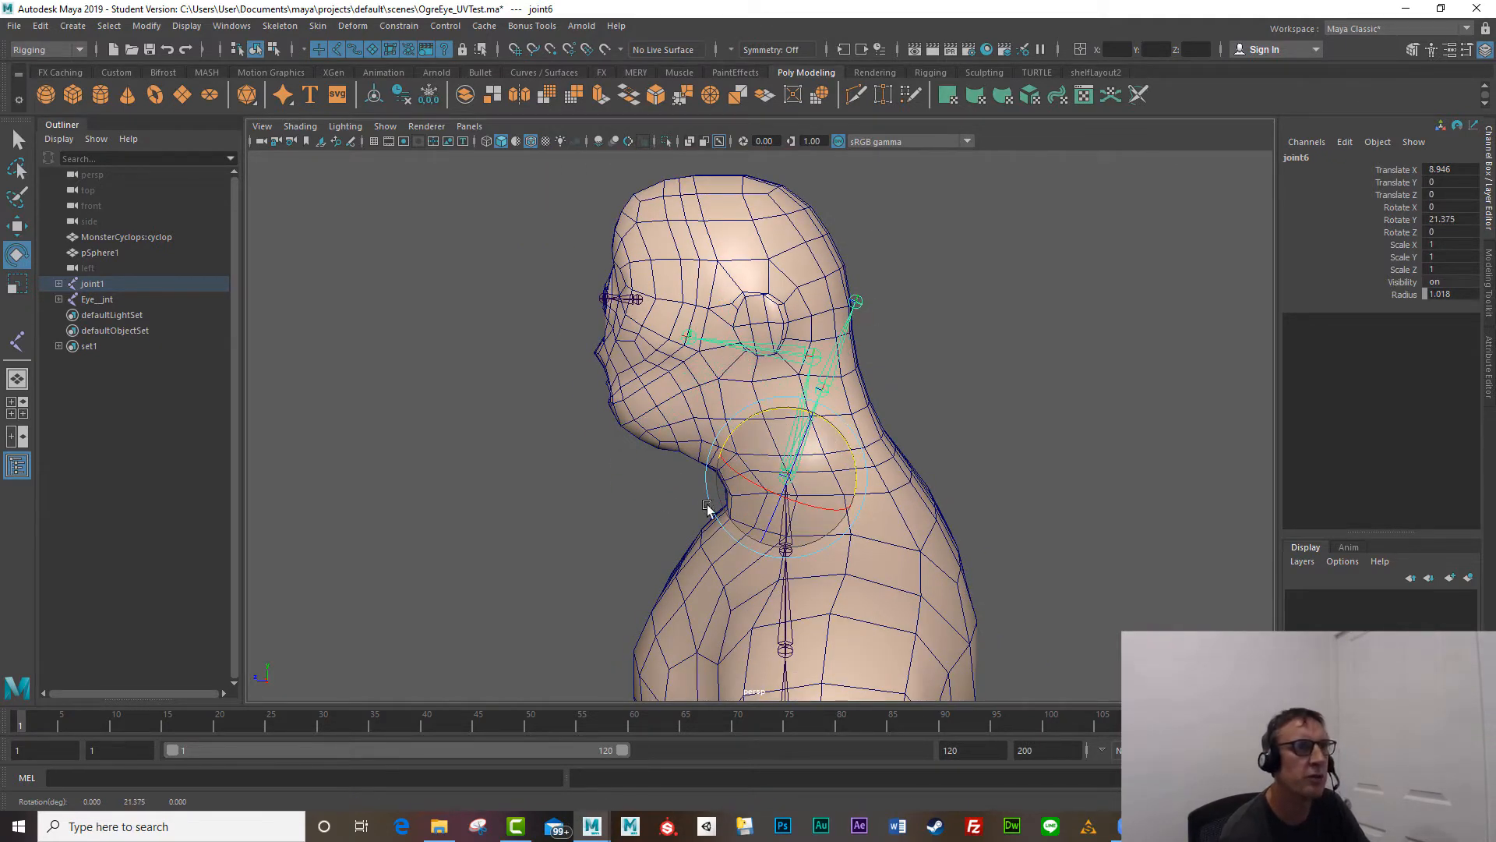
key(ctrl+z)
key(ctrl+z)
key(ctrl+z)
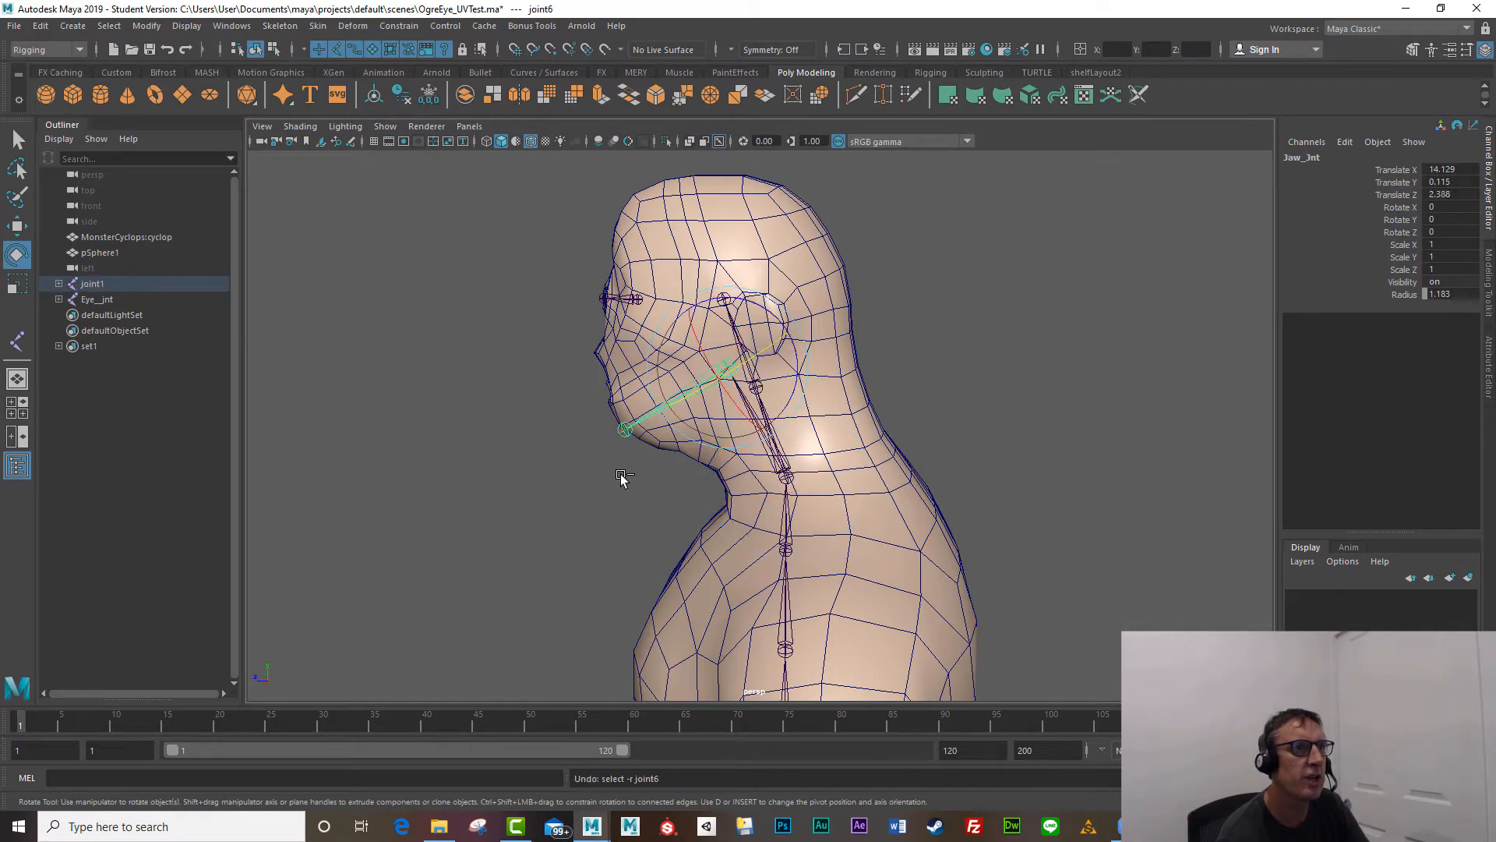
key(ctrl+z)
Step: Parent Jaw_Jnt to joint7, the joint just behind the root of the jaw chain
alt+right_drag(561, 466, 525, 518)
click(524, 517)
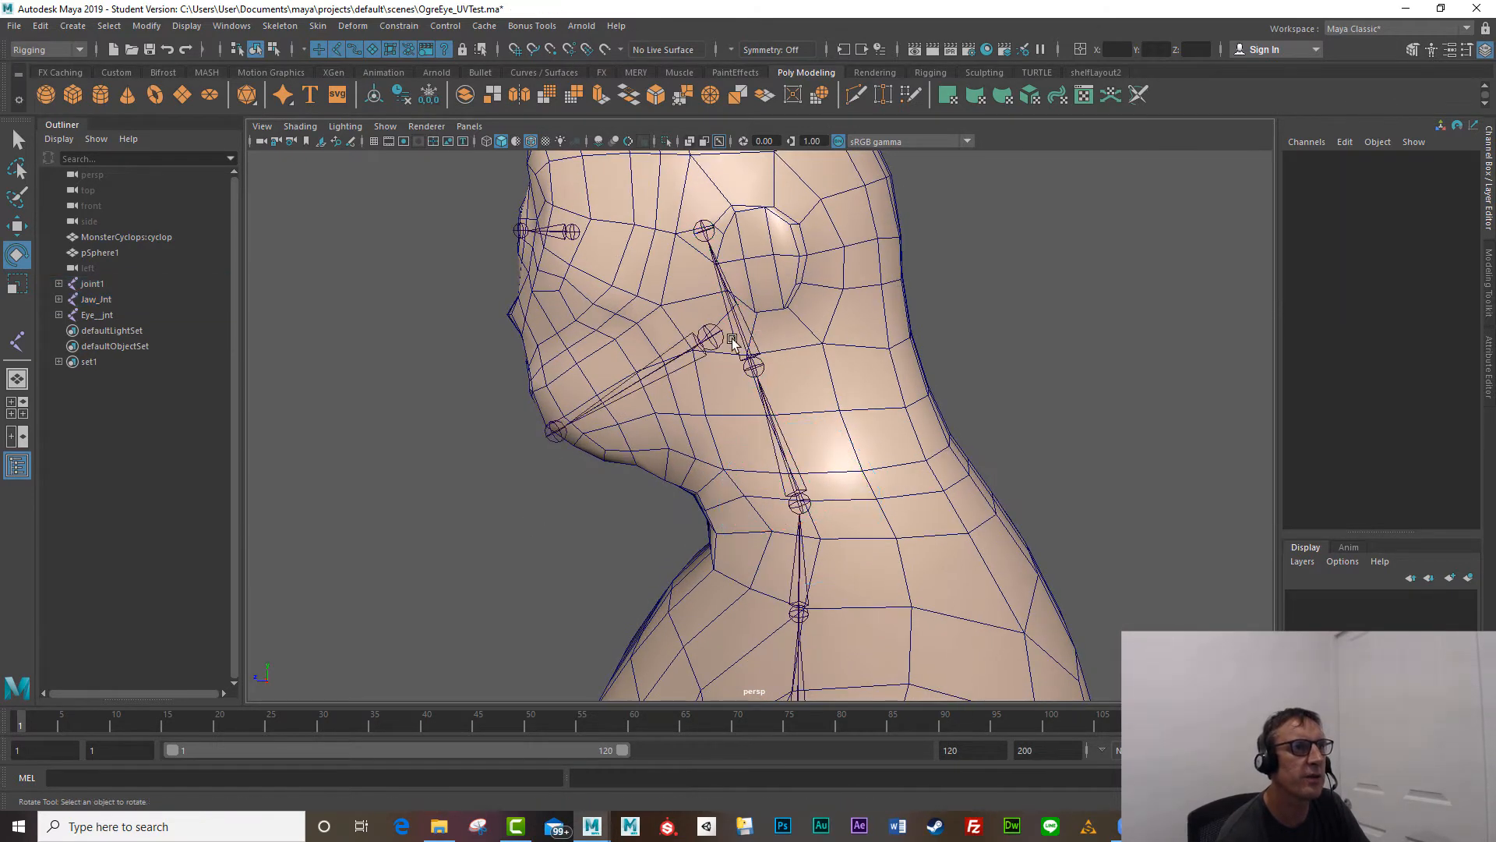
click(709, 337)
key(q)
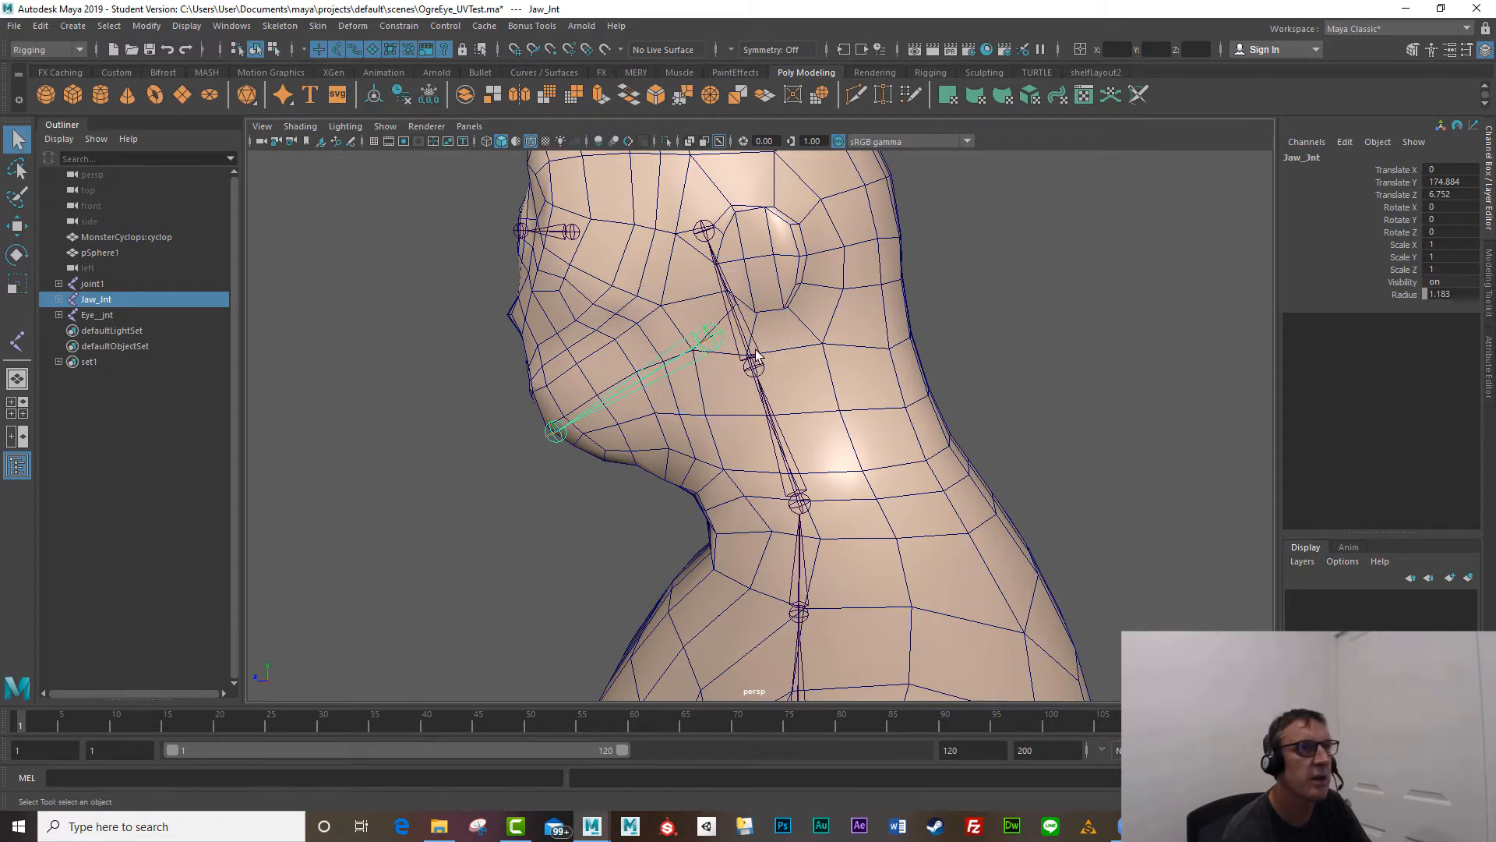
shift+click(753, 367)
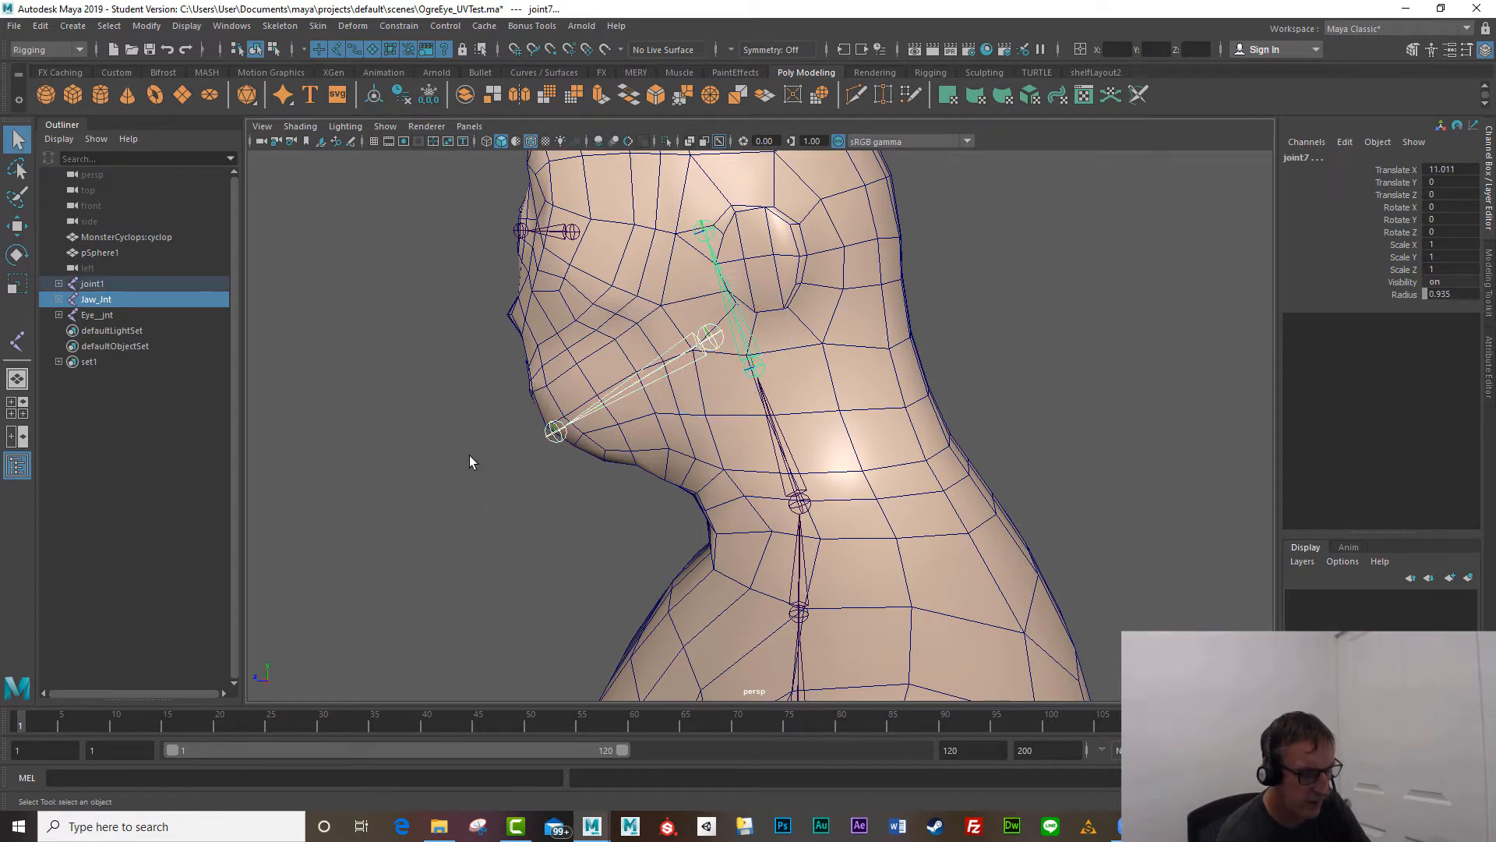
key(p)
click(460, 513)
Step: Try rotating joint6 to test how the head and jaw chains follow, and restore its original rotation
click(799, 501)
scroll(731, 522, down, 3)
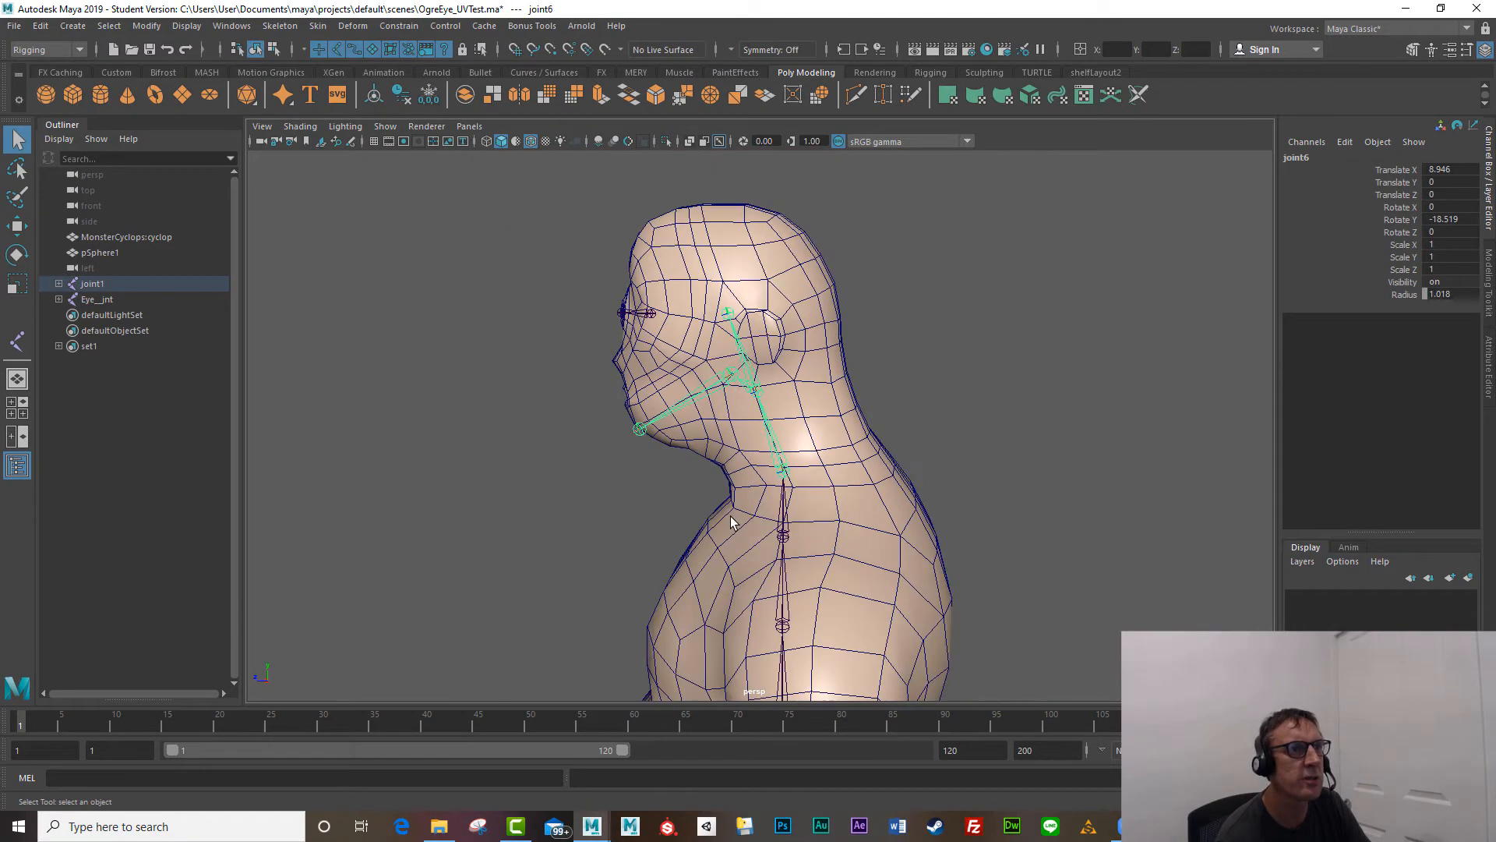
key(e)
drag(779, 407, 625, 473)
alt+right_drag(625, 473, 589, 482)
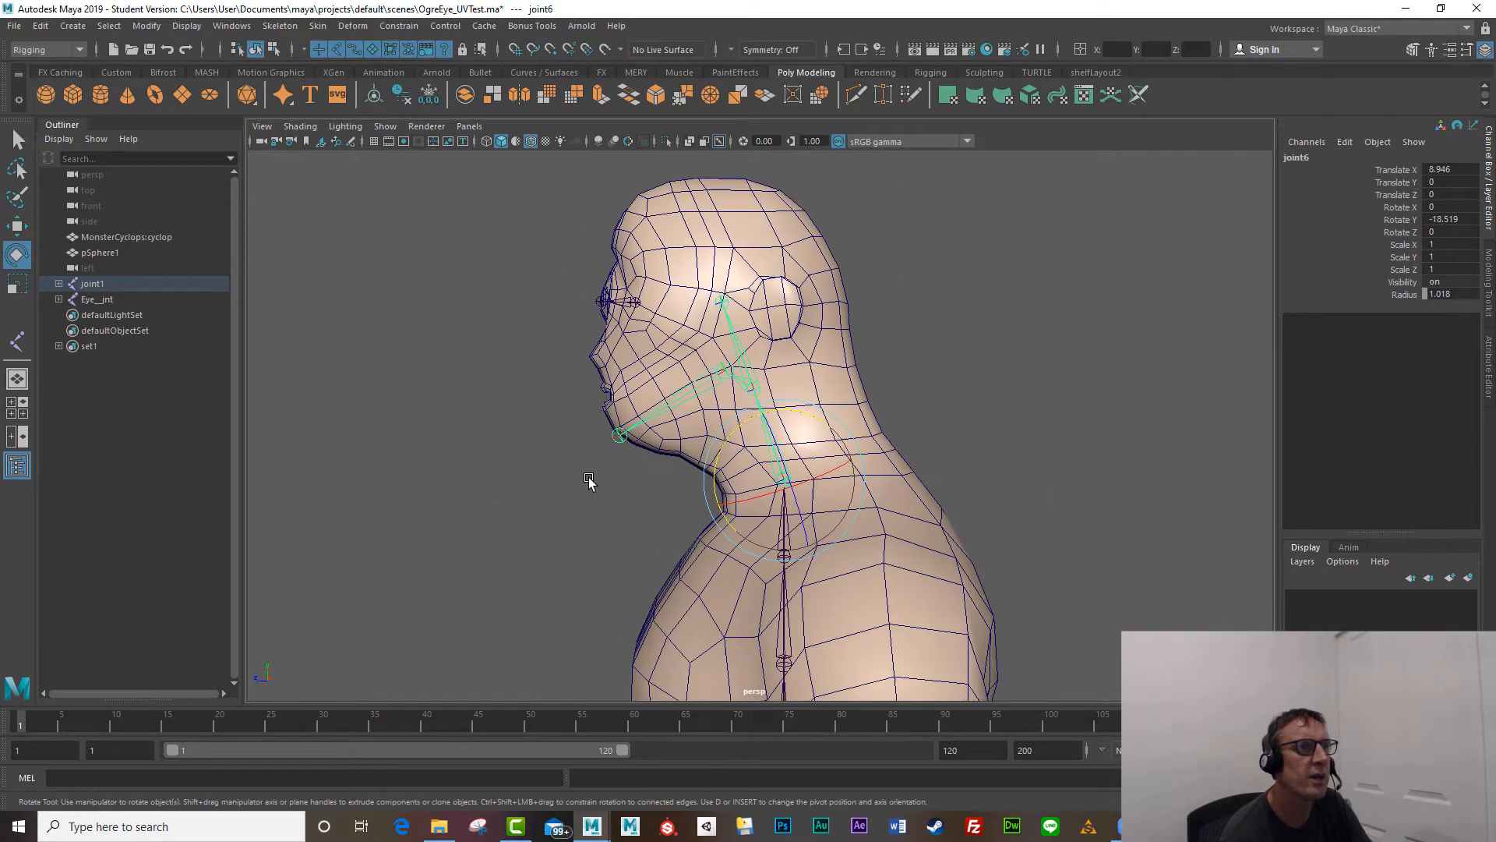
alt+drag(589, 482, 664, 447)
alt+drag(522, 573, 744, 505)
click(510, 505)
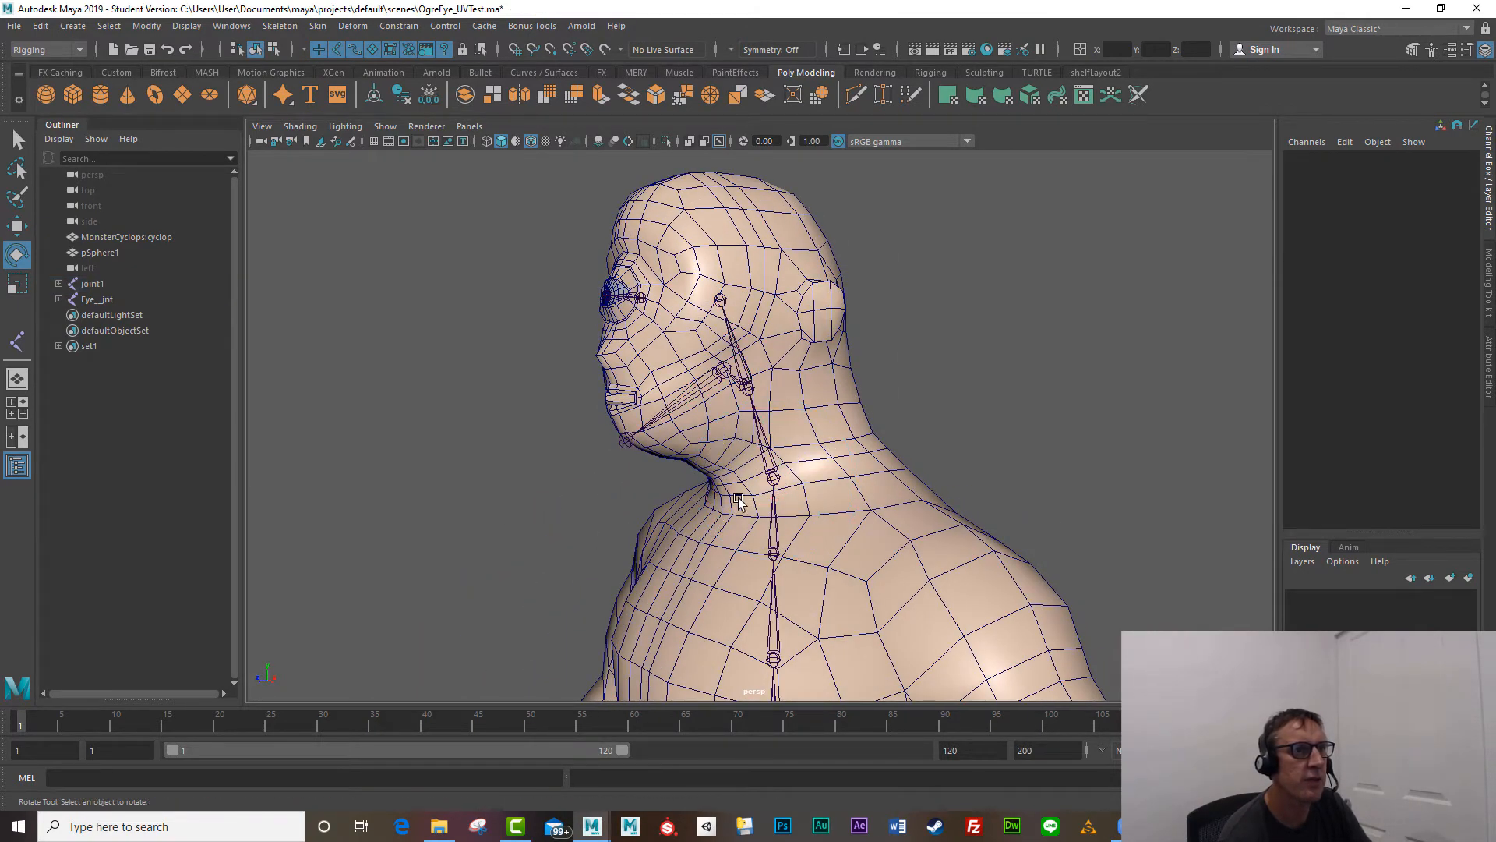
click(771, 477)
alt+drag(538, 458, 483, 425)
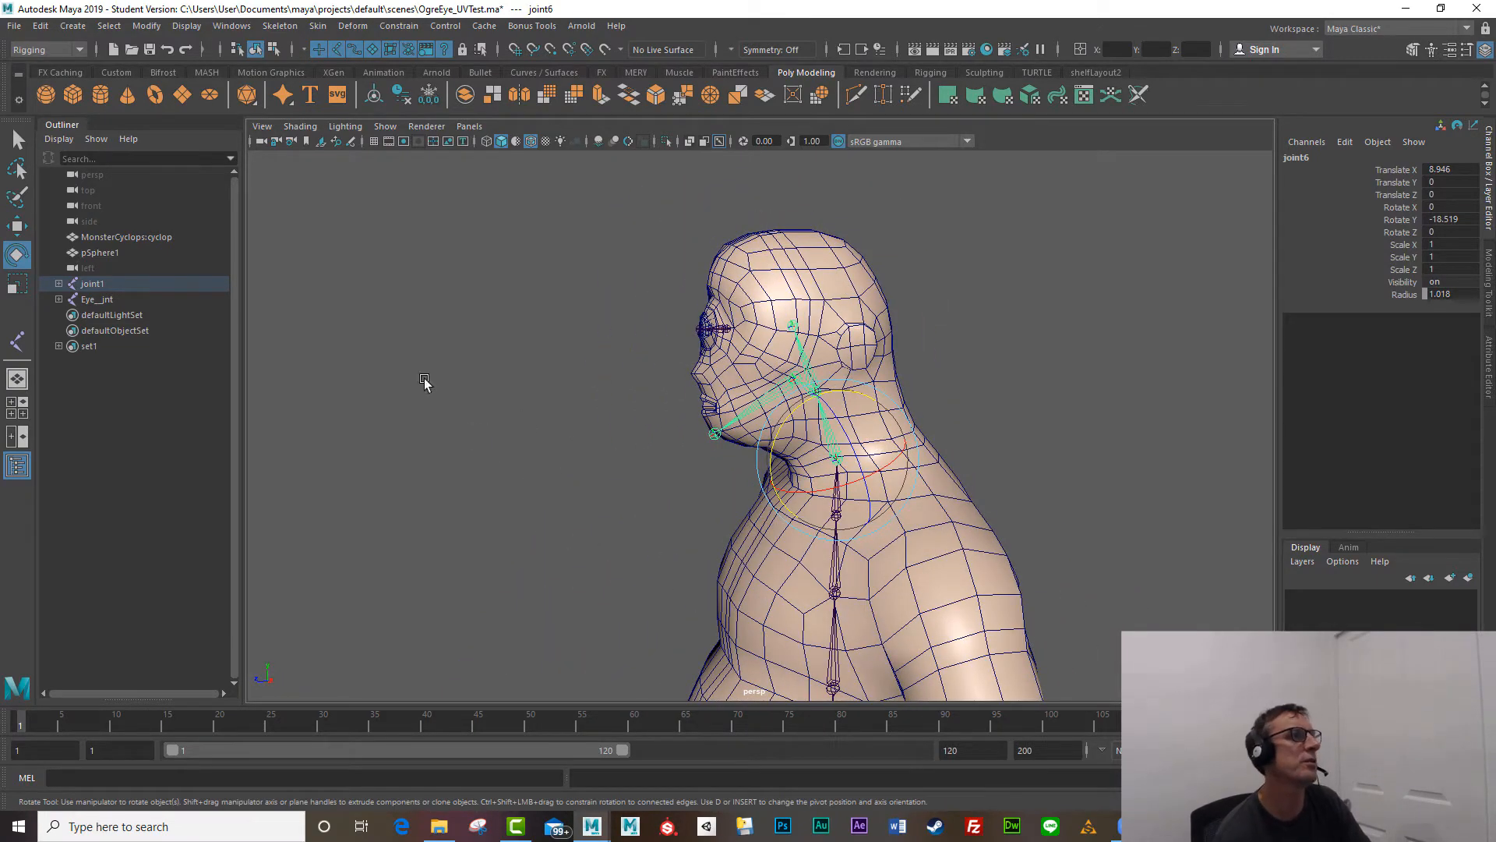
Step: Create a polygon torus and a NURBS circle at the world origin
click(161, 98)
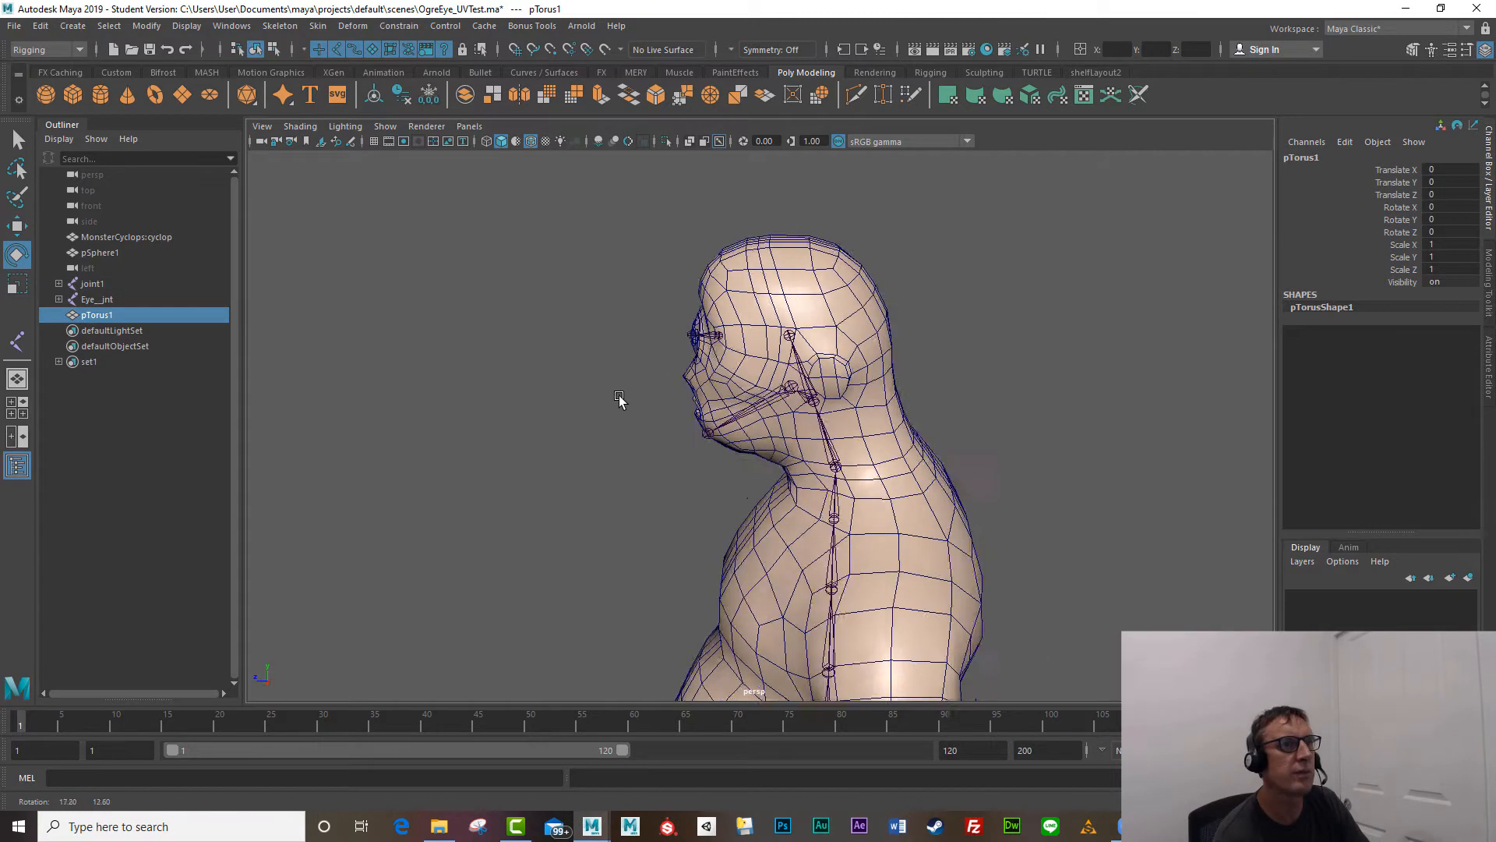
alt+right_drag(618, 400, 753, 484)
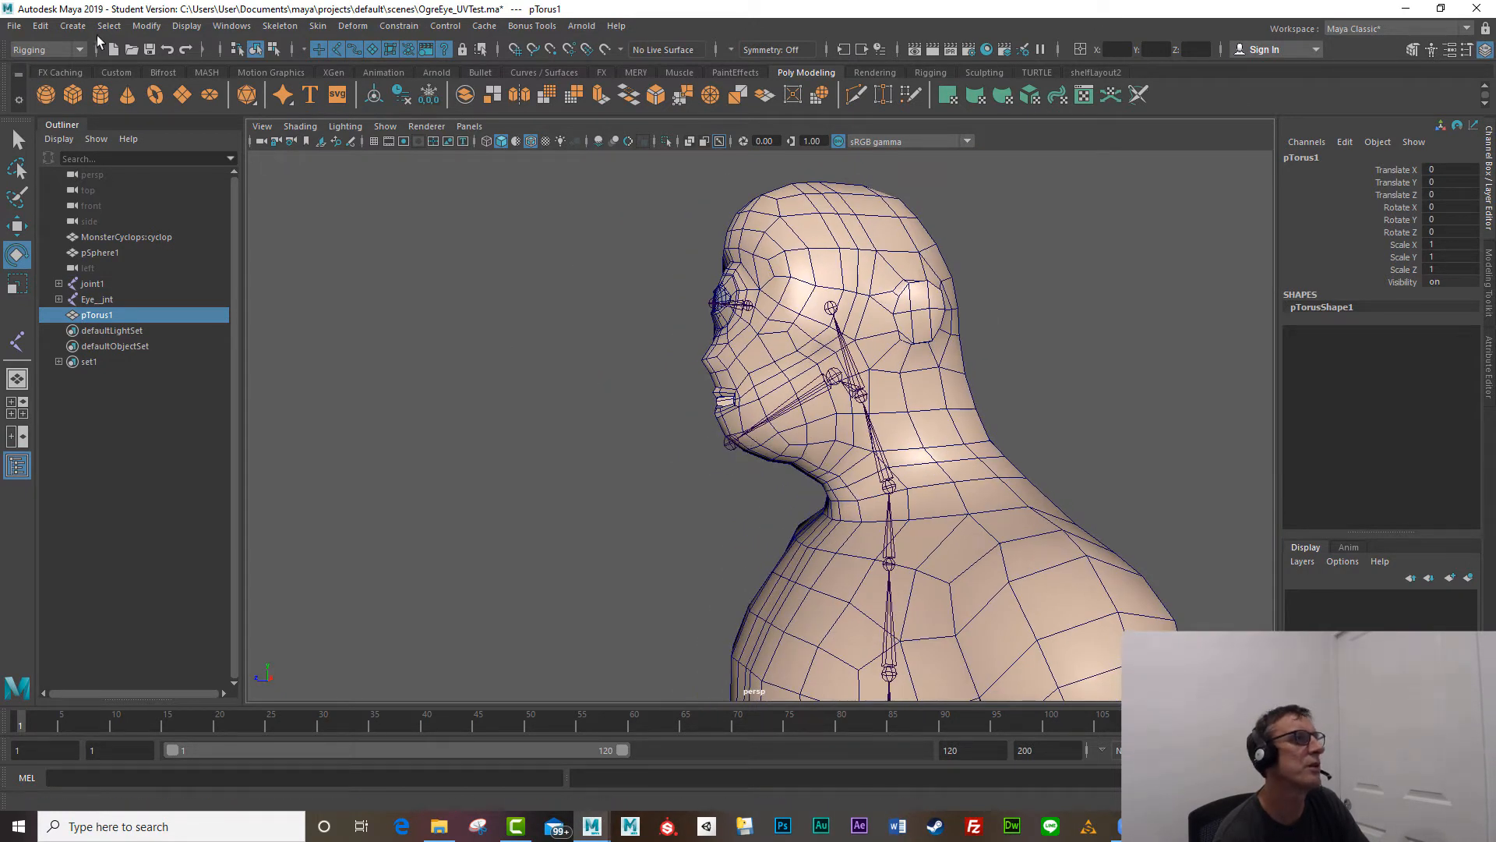
click(73, 26)
mouse_move(104, 70)
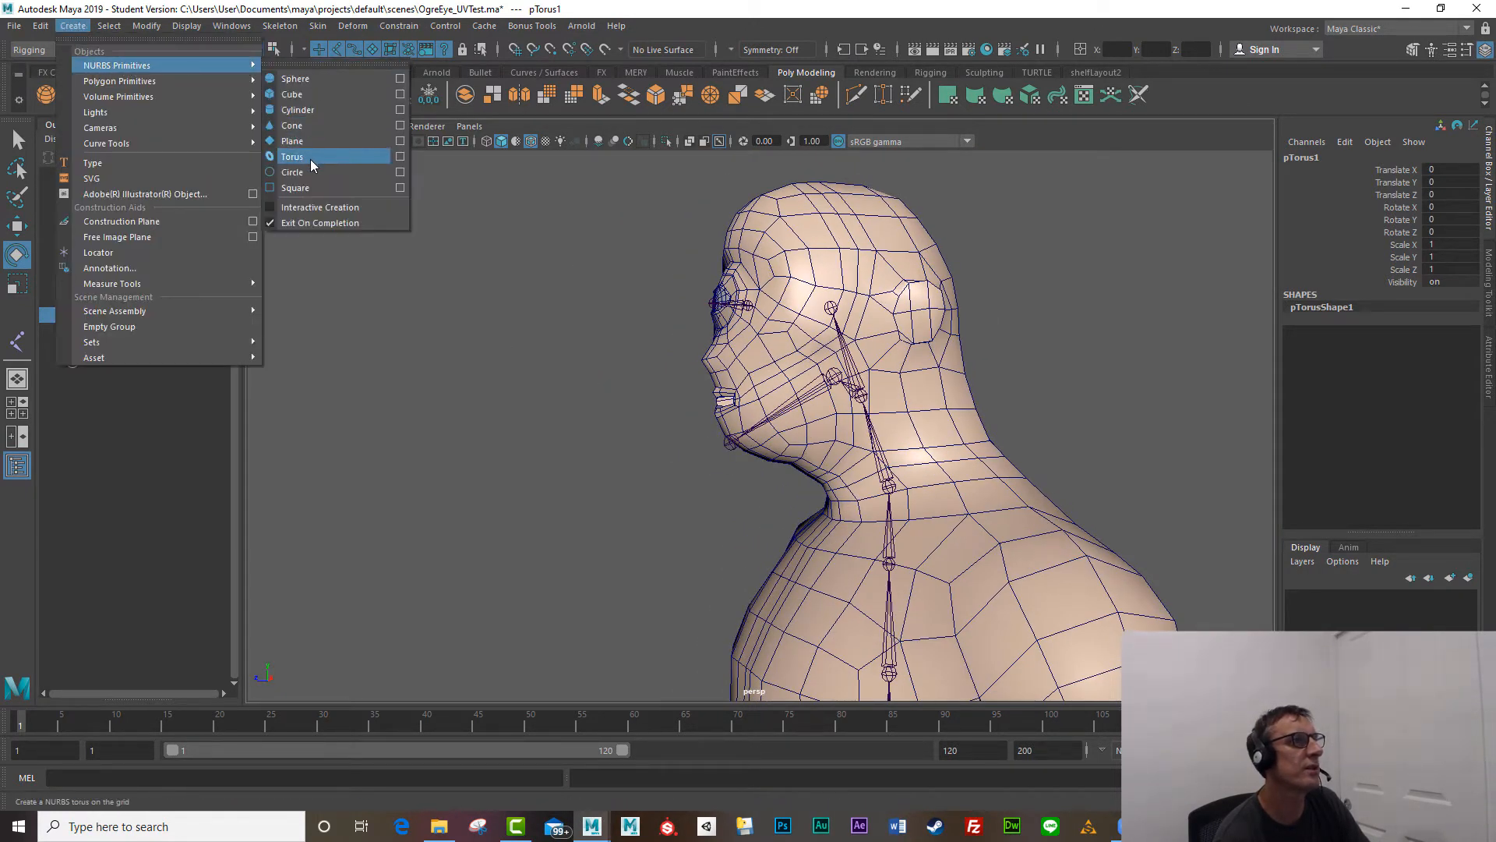
click(327, 172)
scroll(645, 457, down, 10)
scroll(706, 562, up, 2)
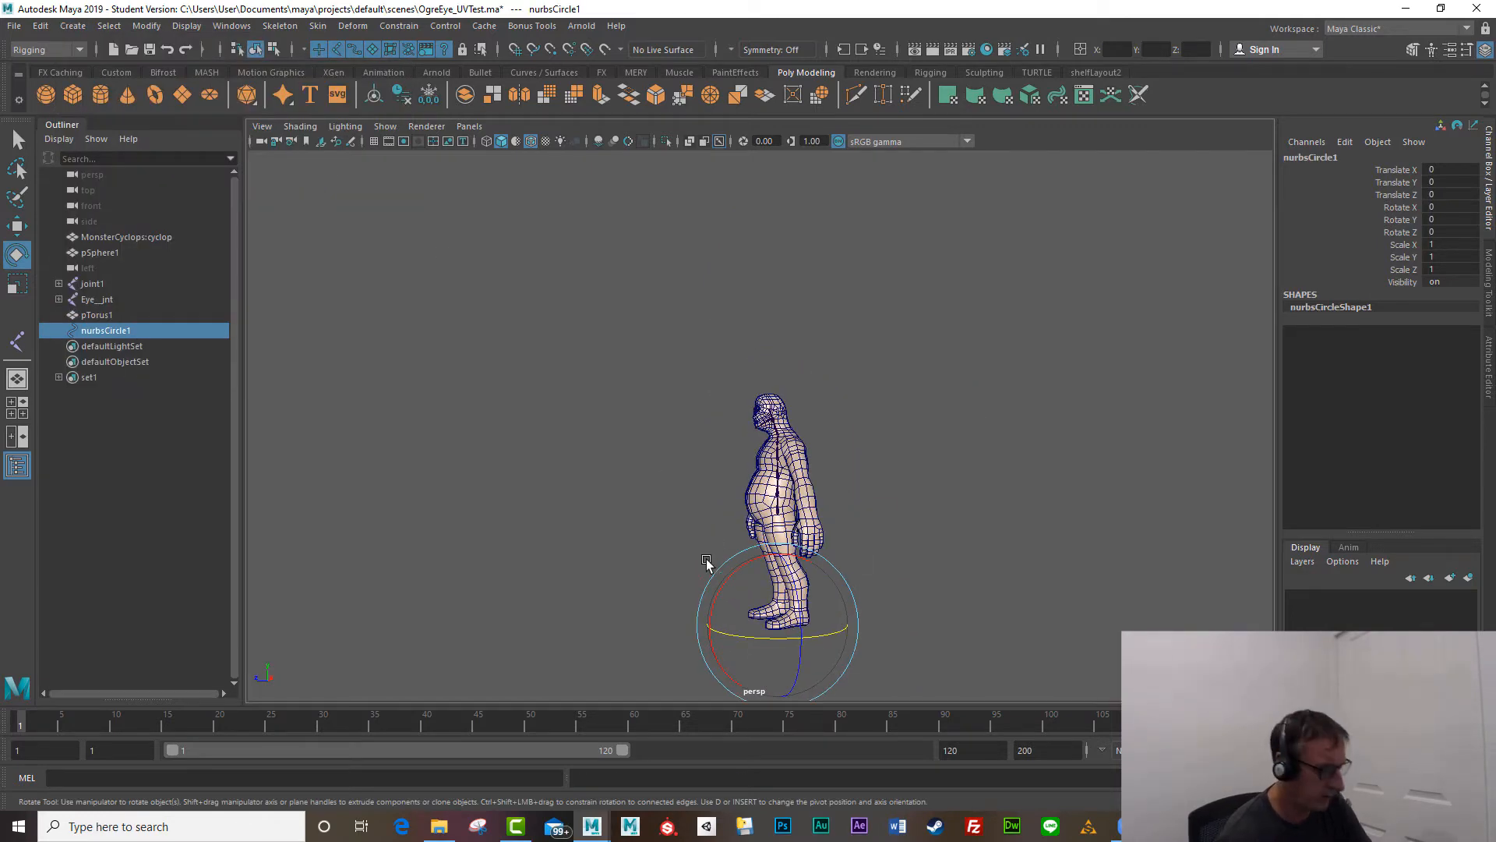
Step: Scale the NURBS circle uniformly to about 15 and raise it to head height at about Translate Y 169.2
key(r)
drag(777, 627, 805, 642)
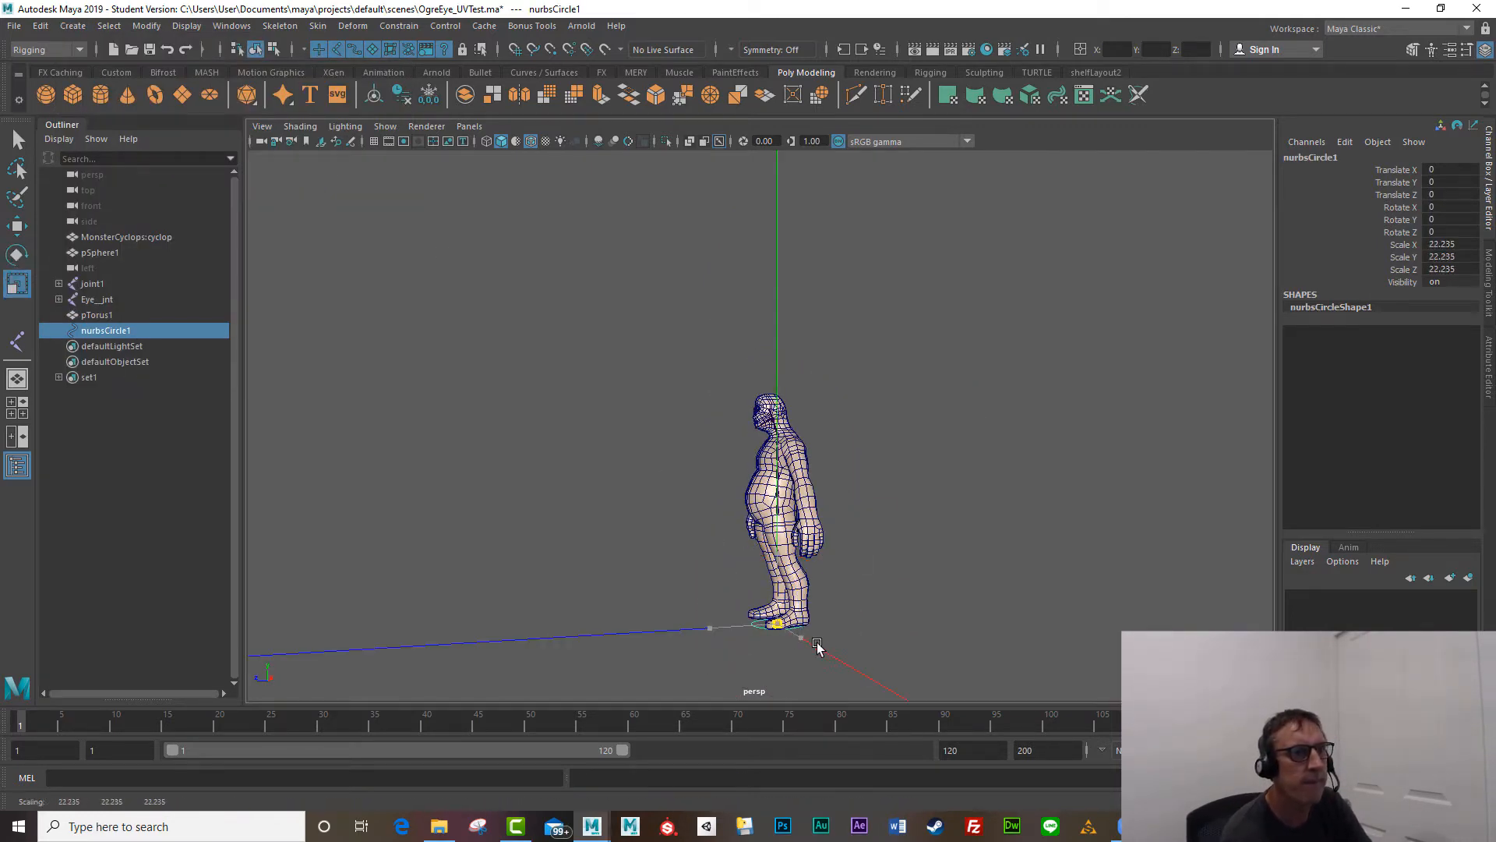
key(w)
drag(776, 546, 771, 413)
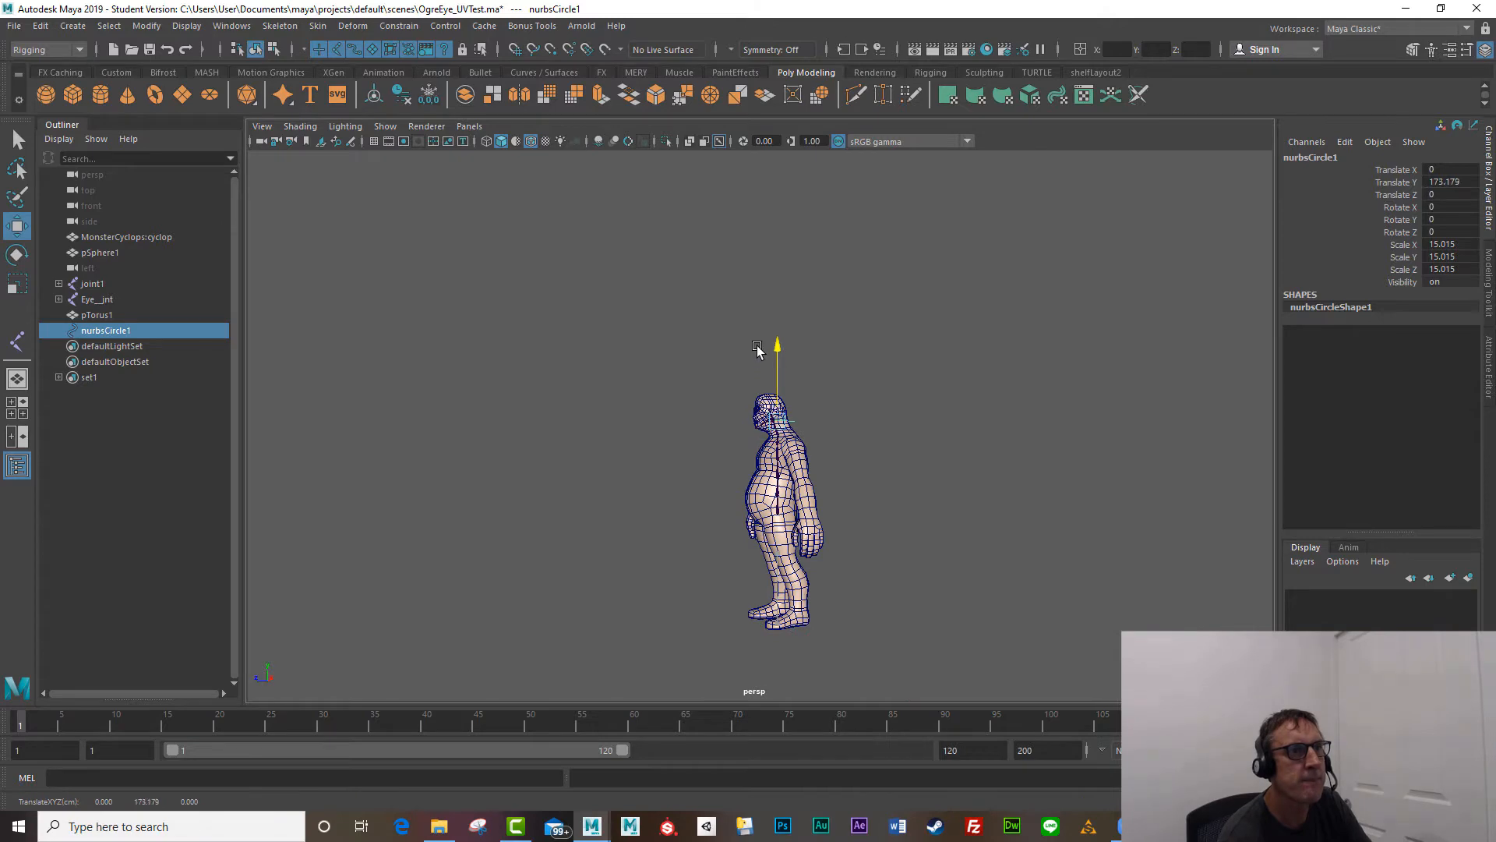
Step: Move the NURBS circle forward in front of the jaw, to about Translate Z 22.5
scroll(684, 508, up, 3)
scroll(684, 508, up, 3)
scroll(678, 501, down, 2)
middle_drag(723, 493, 623, 480)
alt+drag(599, 437, 628, 482)
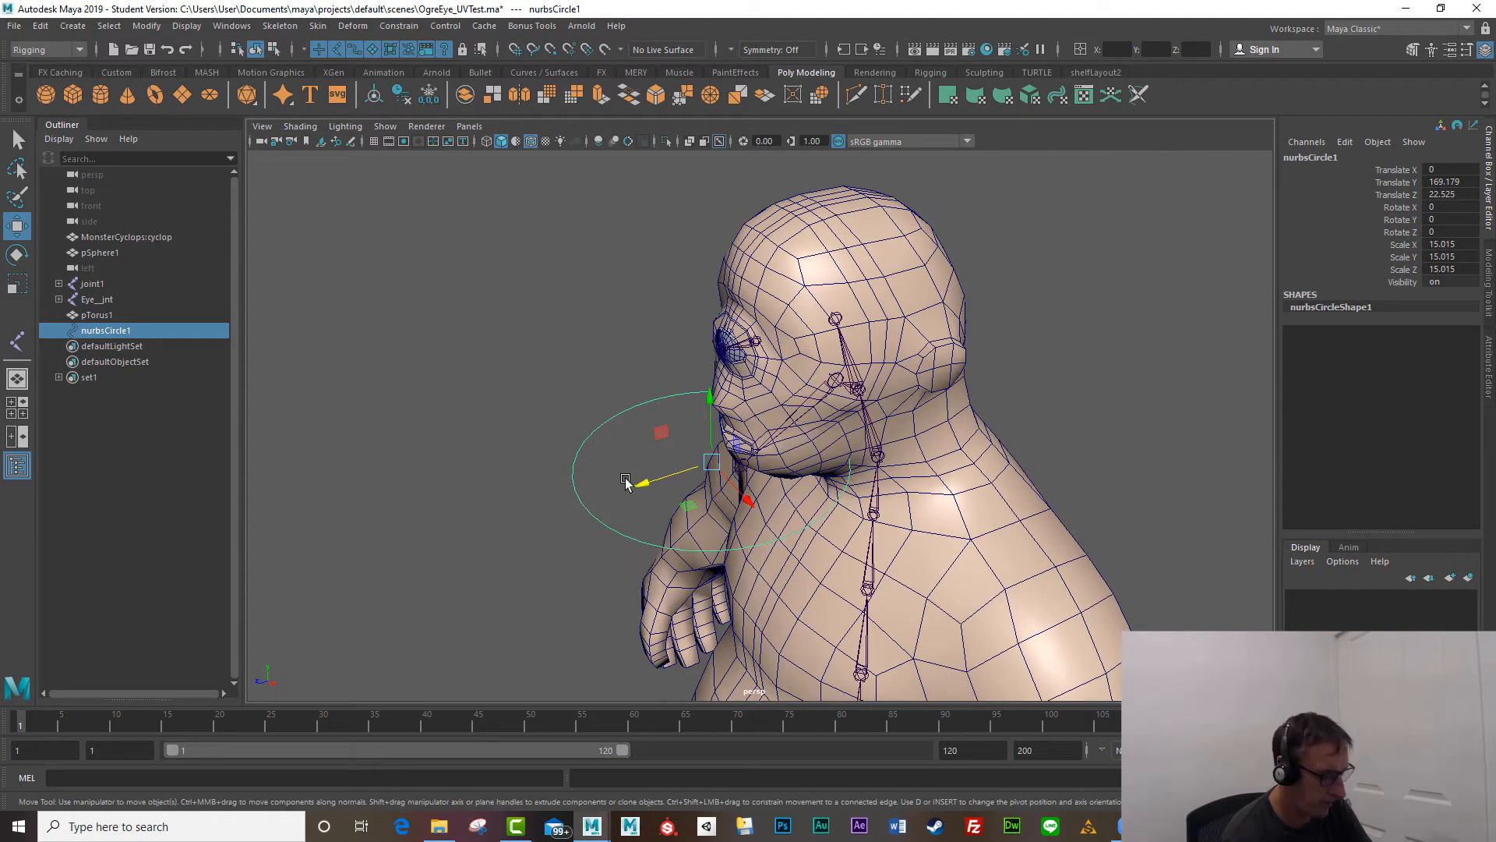
Step: Shrink the NURBS circle to a scale of about 5.1, widen Scale X to about 6.5, and tilt it to about Rotate X 110.4
key(r)
mouse_move(646, 483)
middle_down()
mouse_move(561, 484)
mouse_move(653, 479)
middle_up()
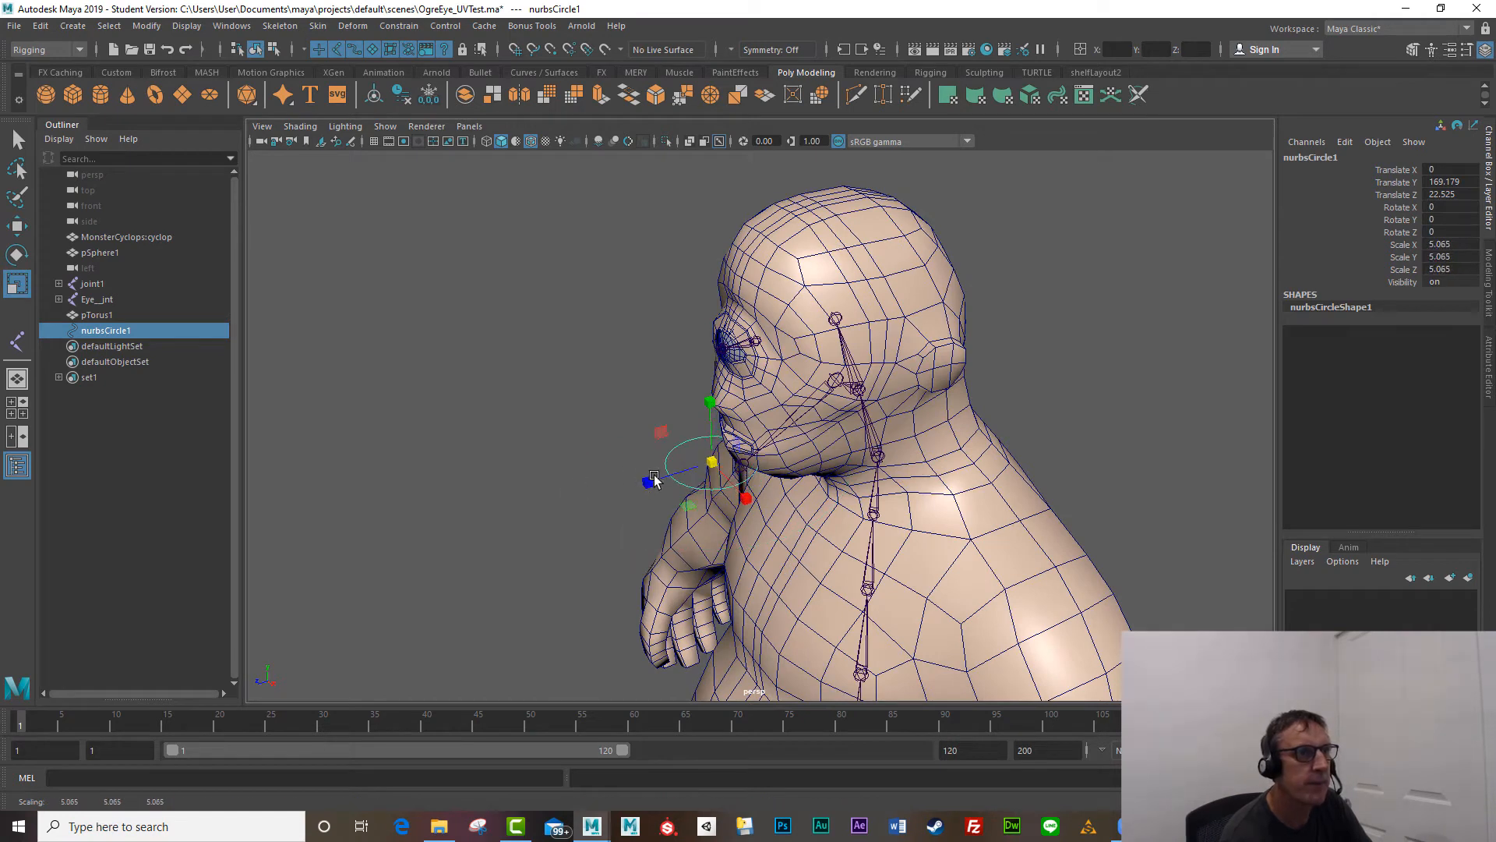
middle_drag(747, 499, 686, 452)
key(e)
drag(685, 452, 606, 635)
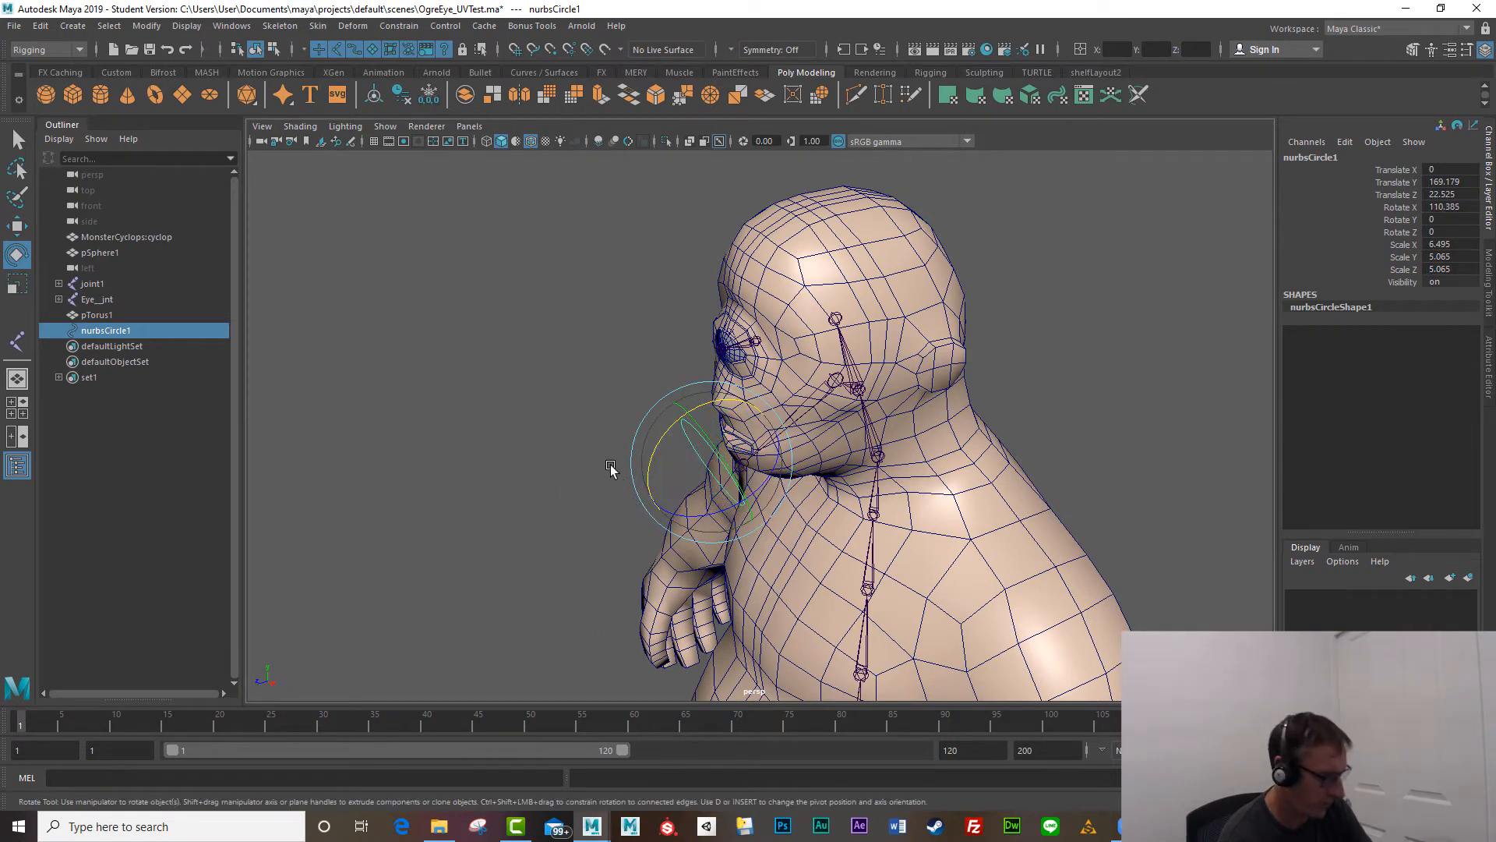
Step: Snap the circle onto the joint at the chin end of the jaw and tilt it to about Rotate X 135.3
alt+drag(614, 468, 582, 428)
alt+right_drag(596, 445, 743, 563)
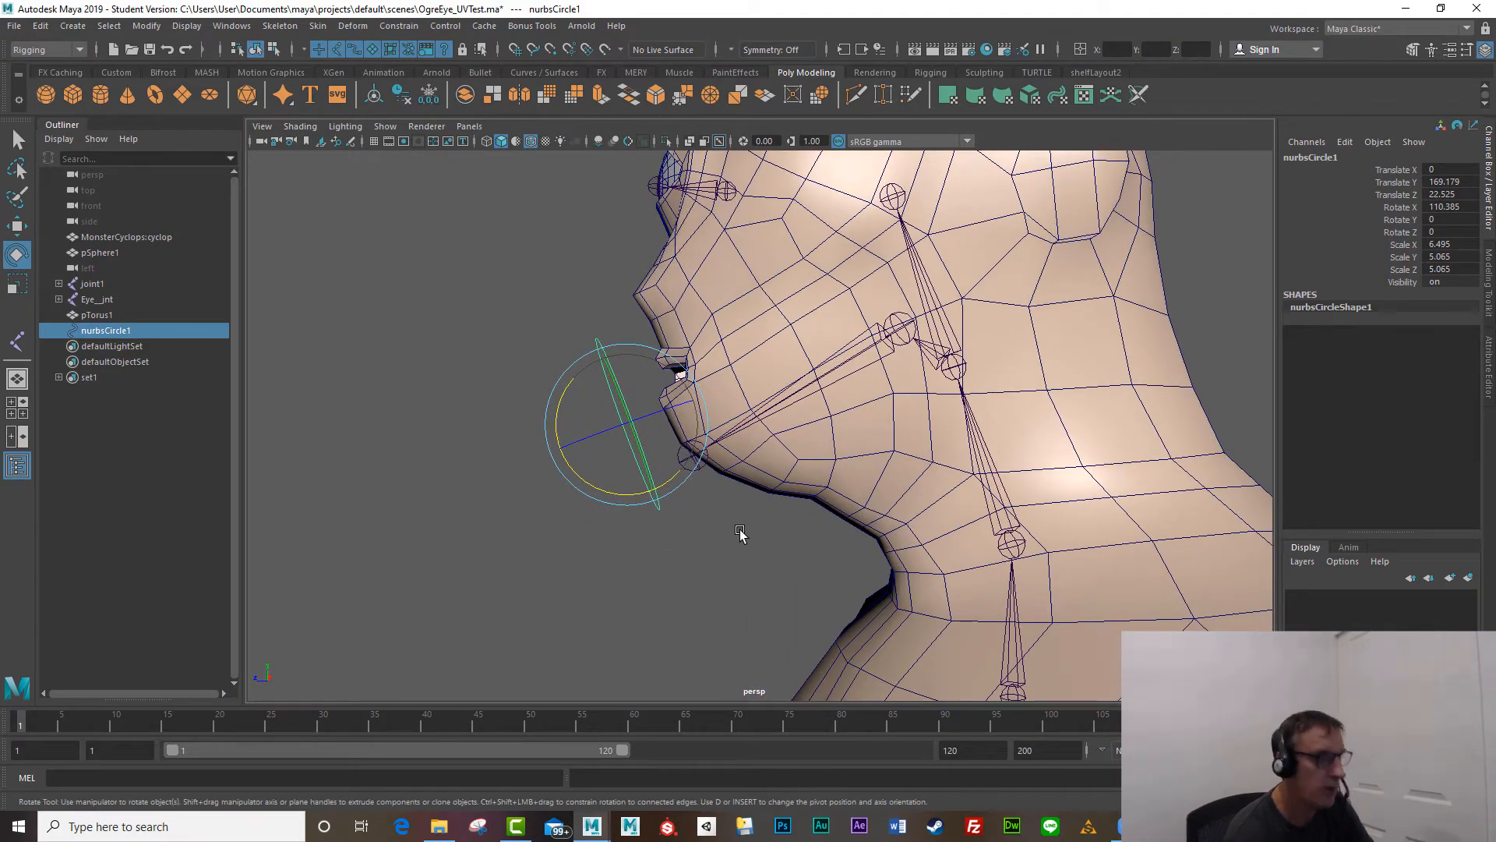
key(w)
key(v)
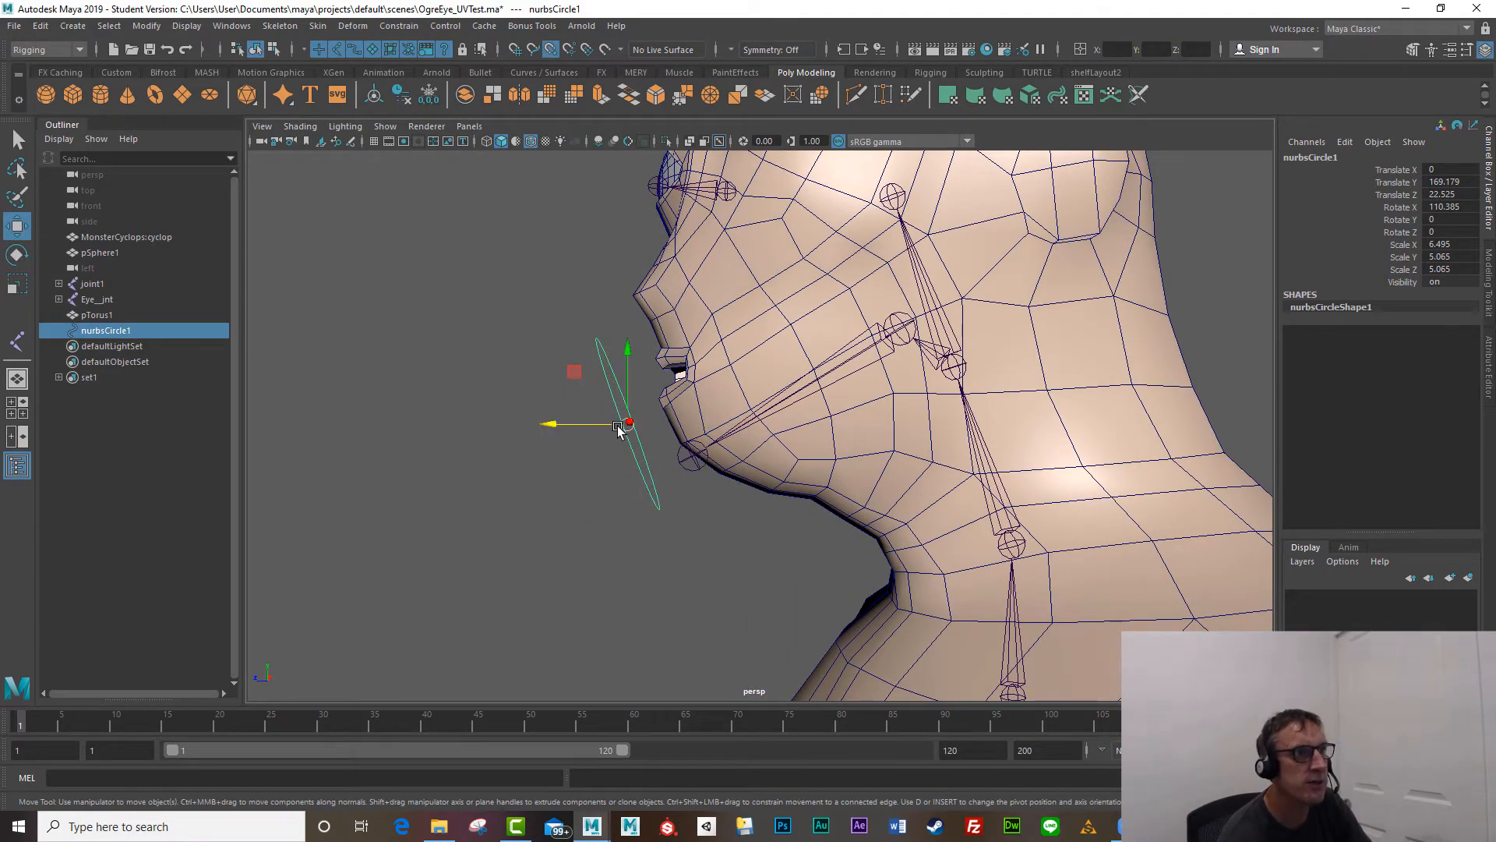
mouse_move(618, 429)
mouse_down()
mouse_move(731, 484)
mouse_move(598, 477)
mouse_move(613, 452)
mouse_up()
key(e)
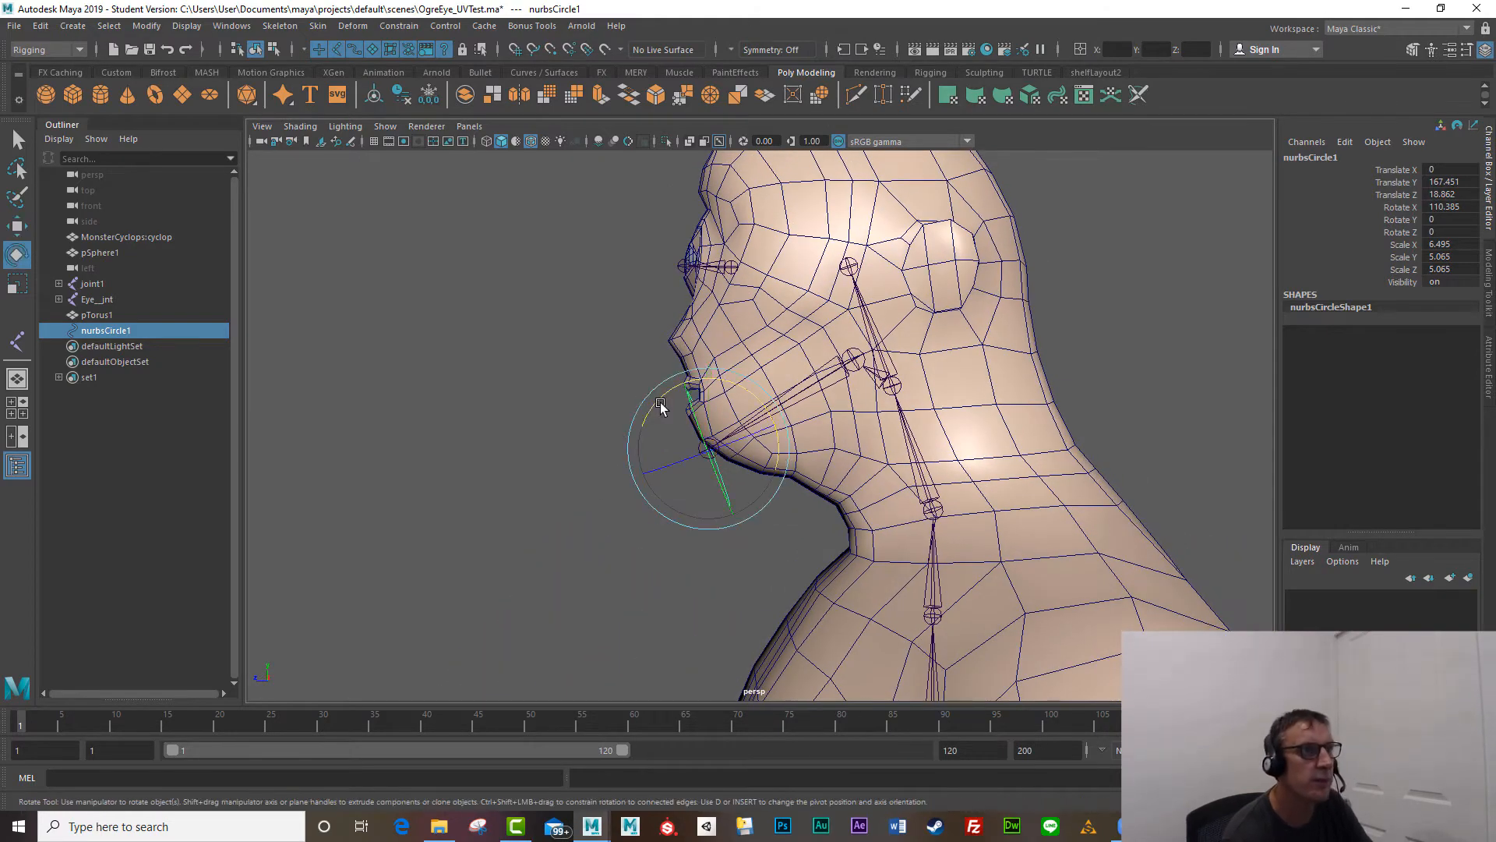
drag(660, 407, 685, 497)
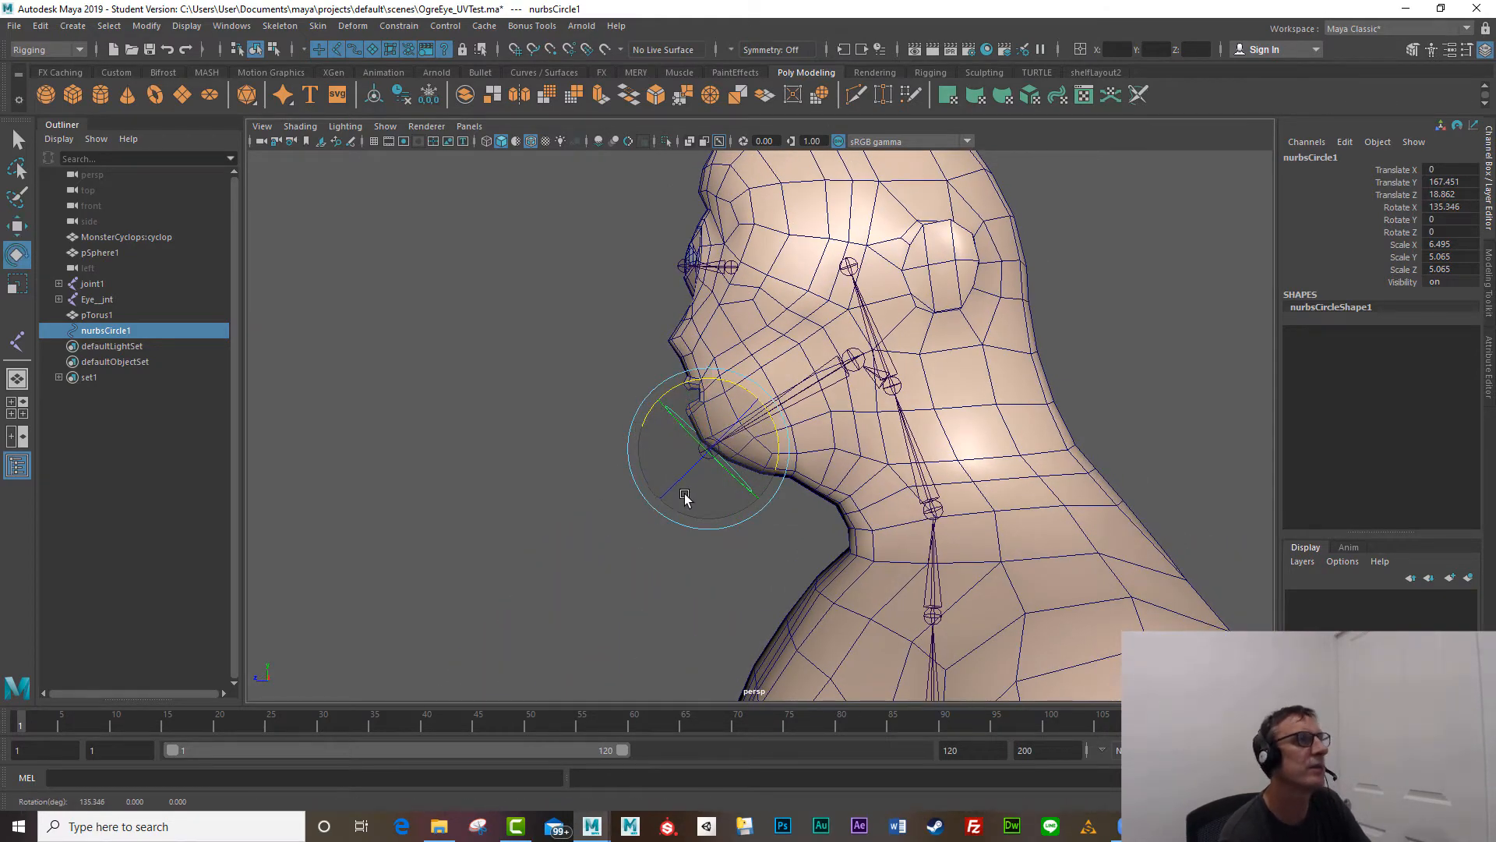
Step: Freeze the circle's transformations and rename it Jaw_Ctrl
click(146, 26)
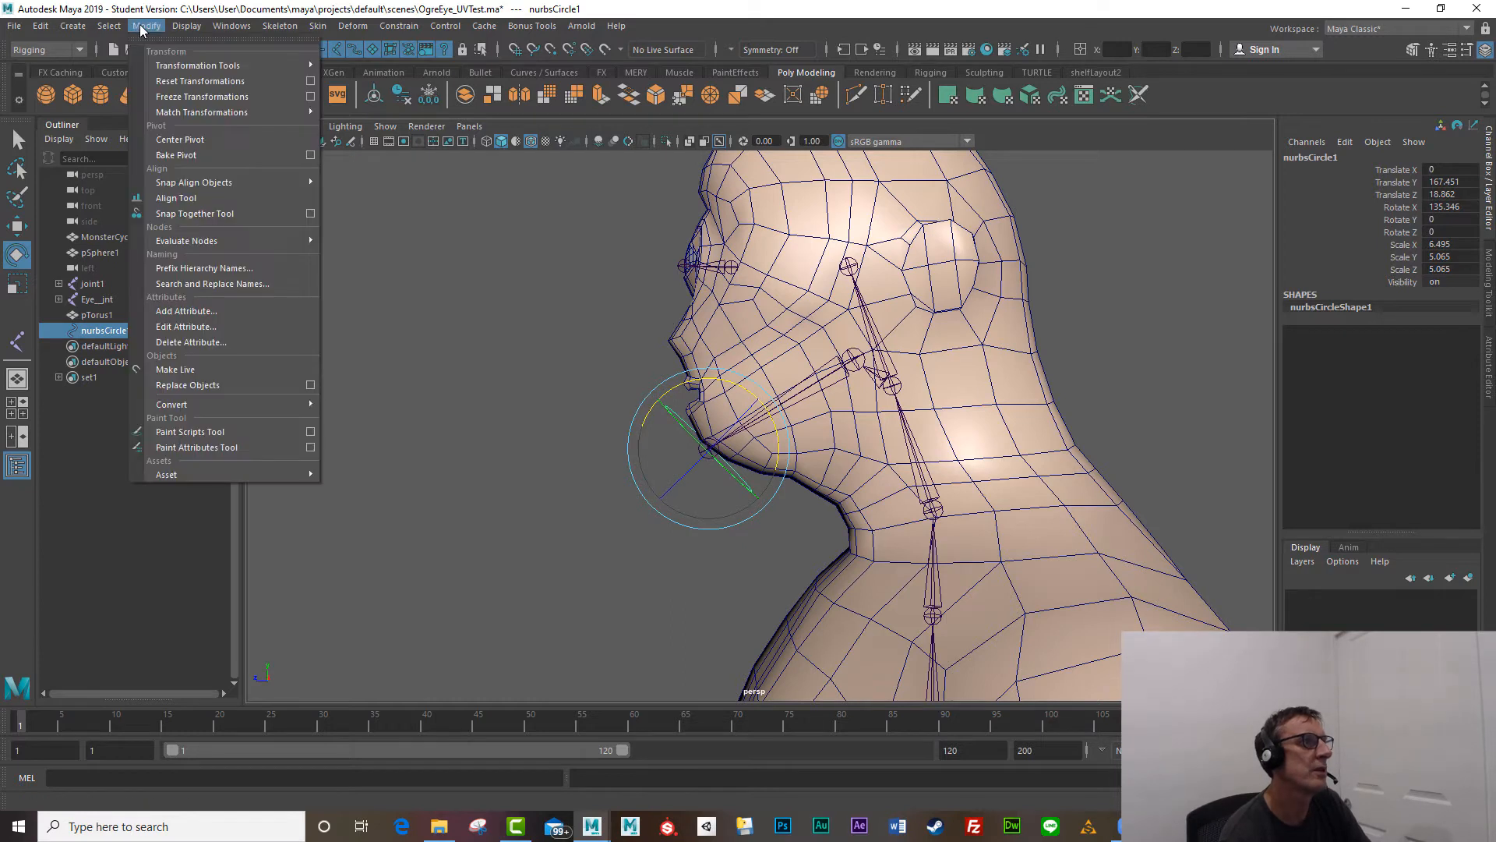
click(229, 93)
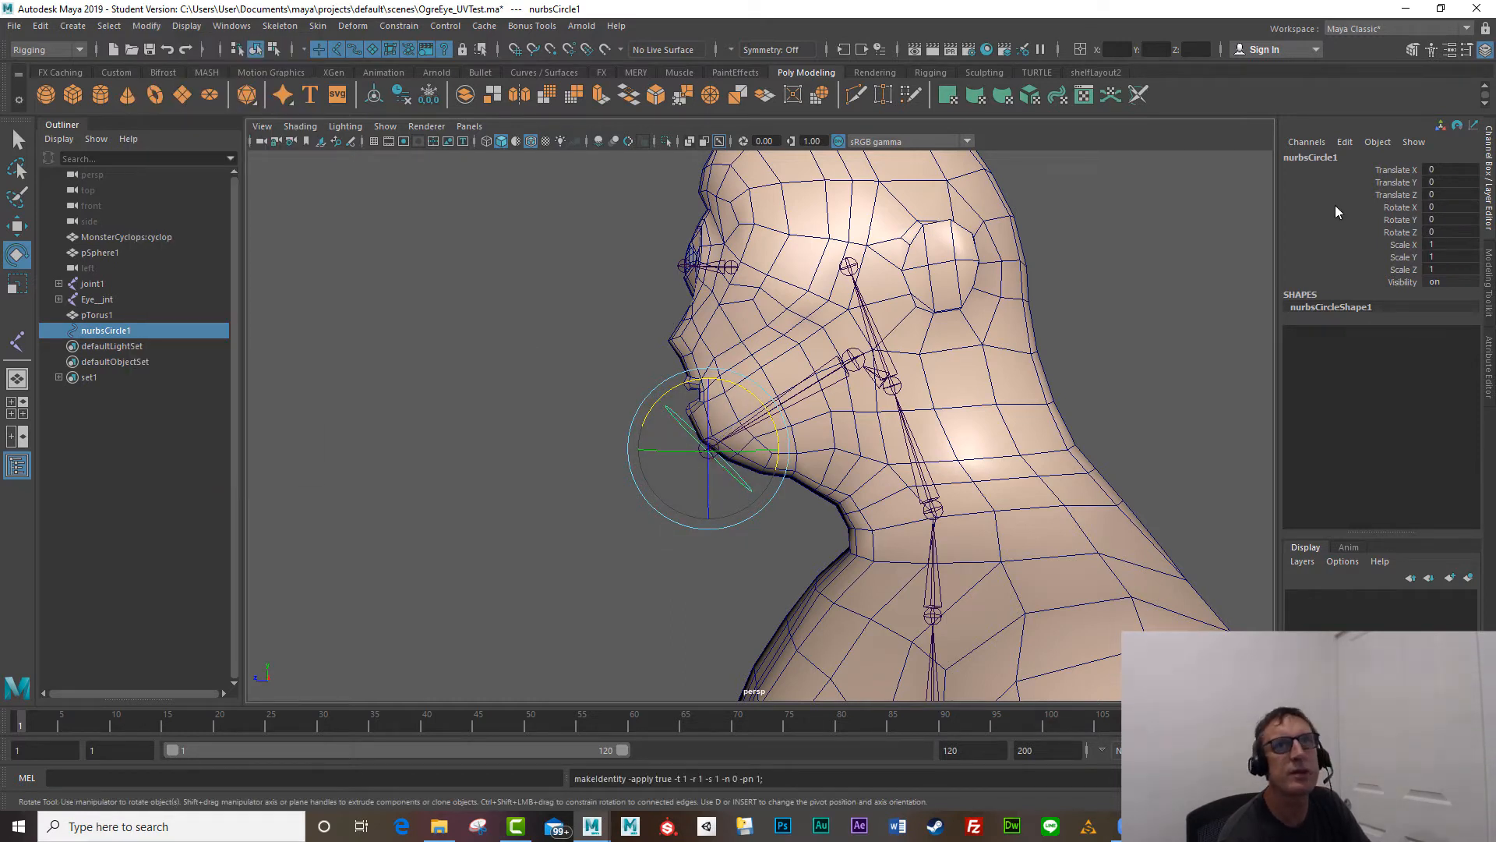
double_click(1358, 157)
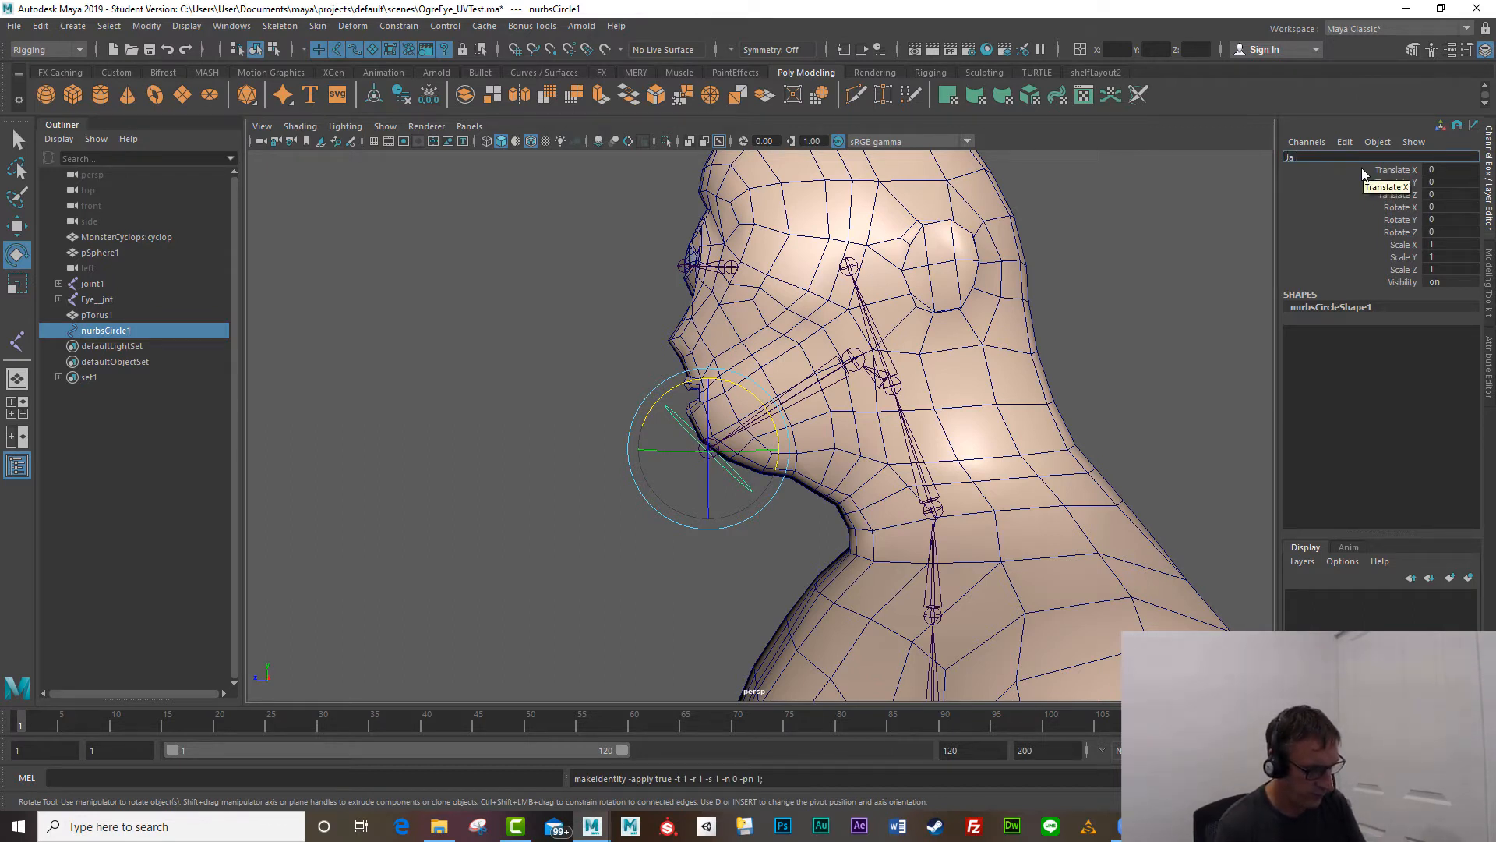
text(Ja_Ctrl)
key(Return)
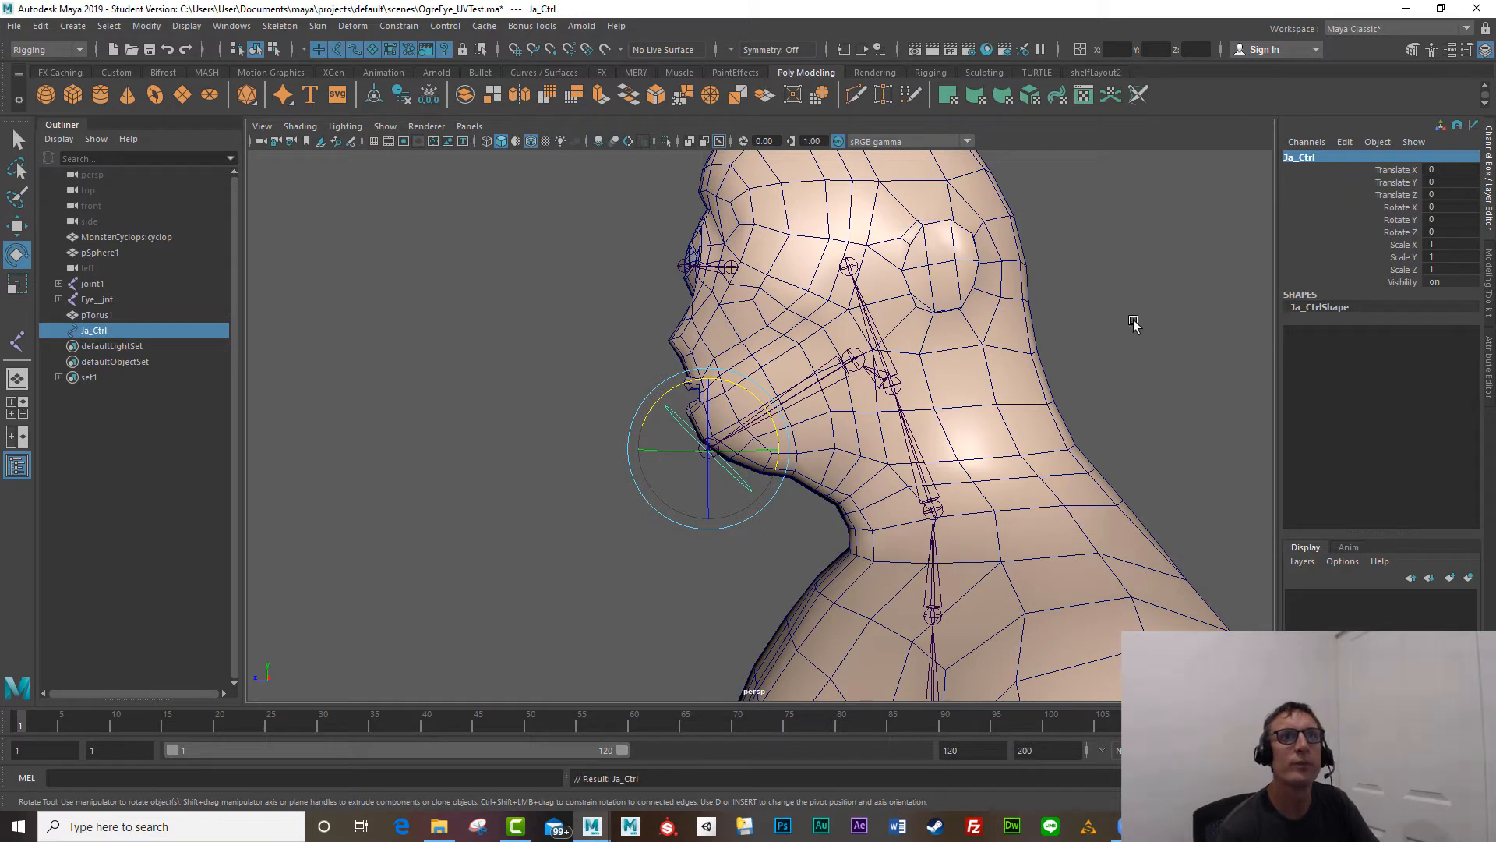
double_click(1292, 159)
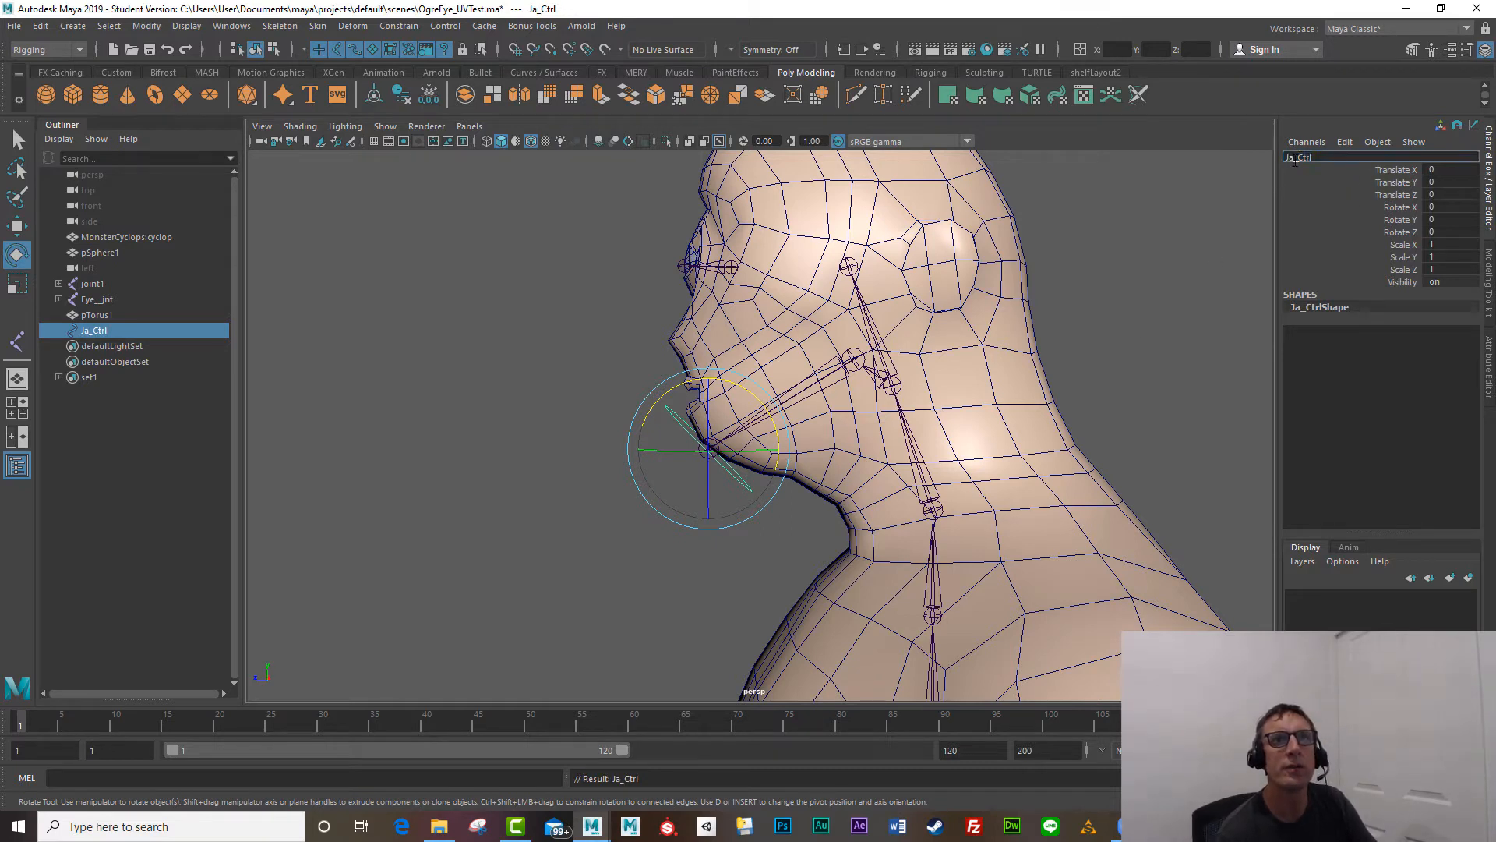
text(w)
key(Return)
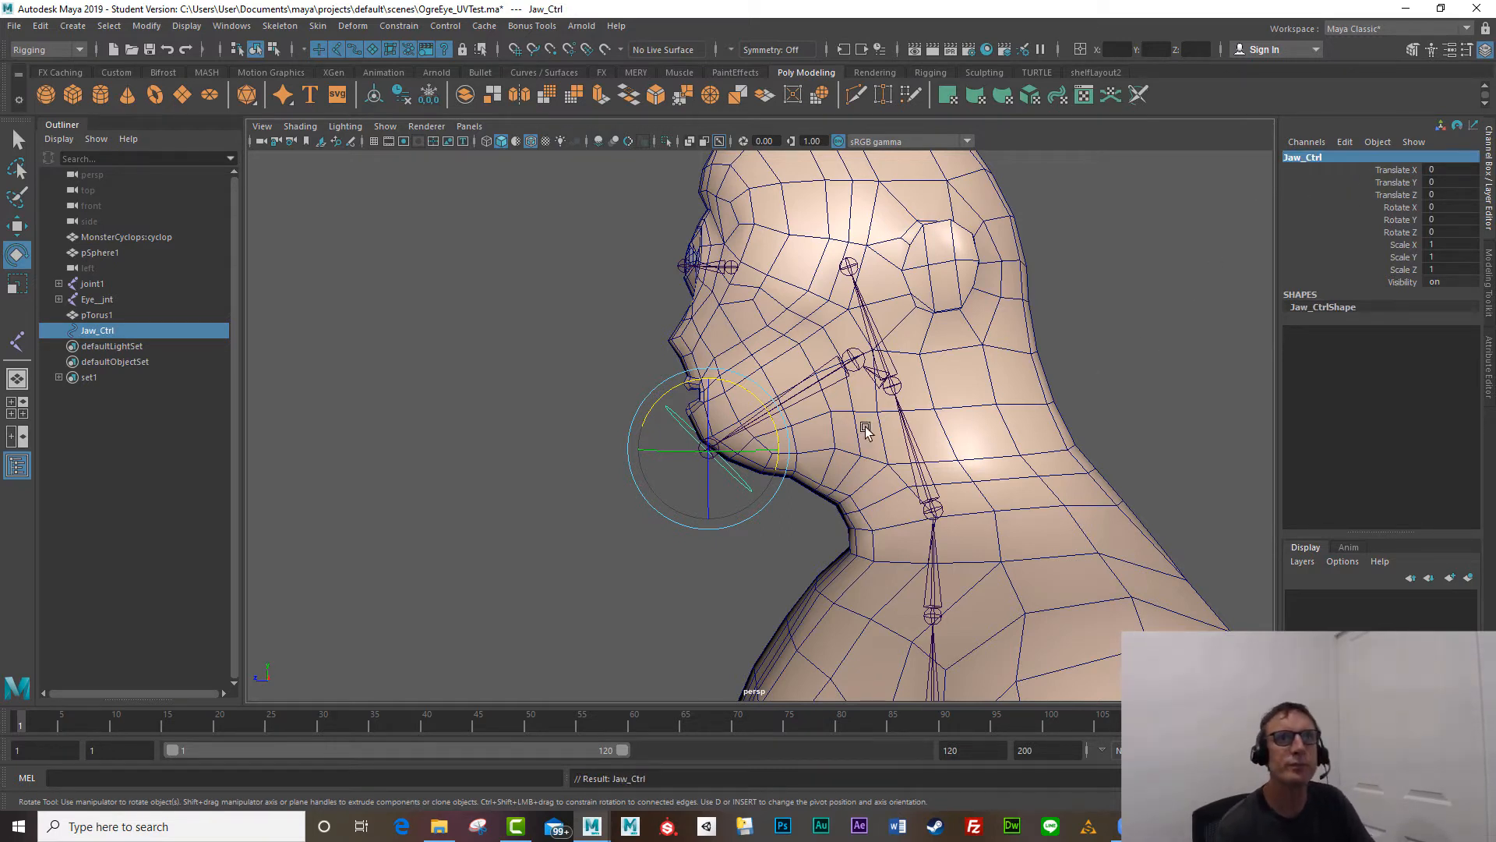
Step: Snap the pivot of Jaw_Ctrl onto the jaw hinge joint at the base of the jaw bone
scroll(625, 515, up, 1)
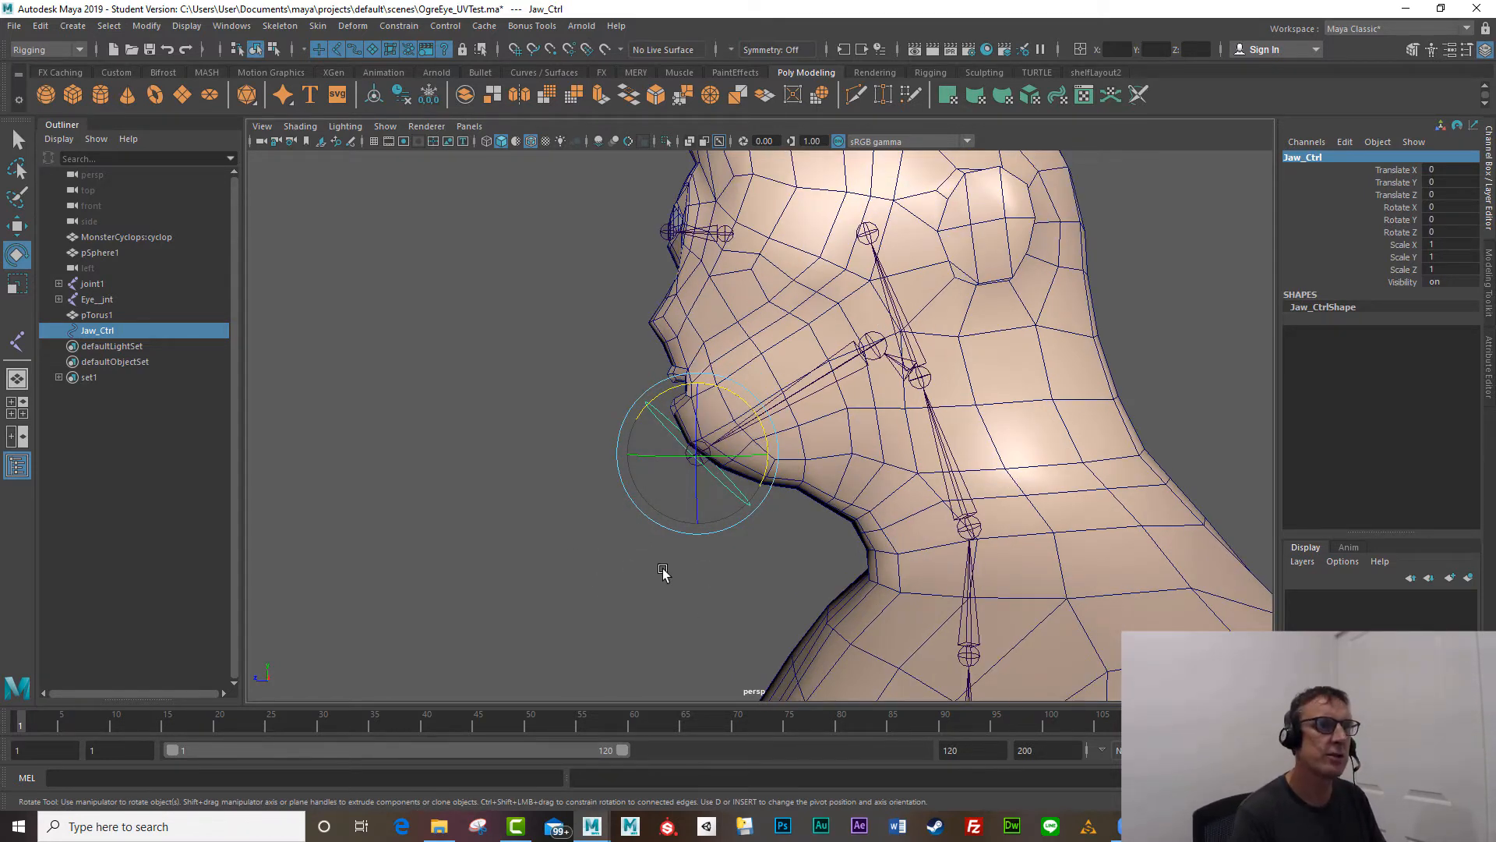
key(w)
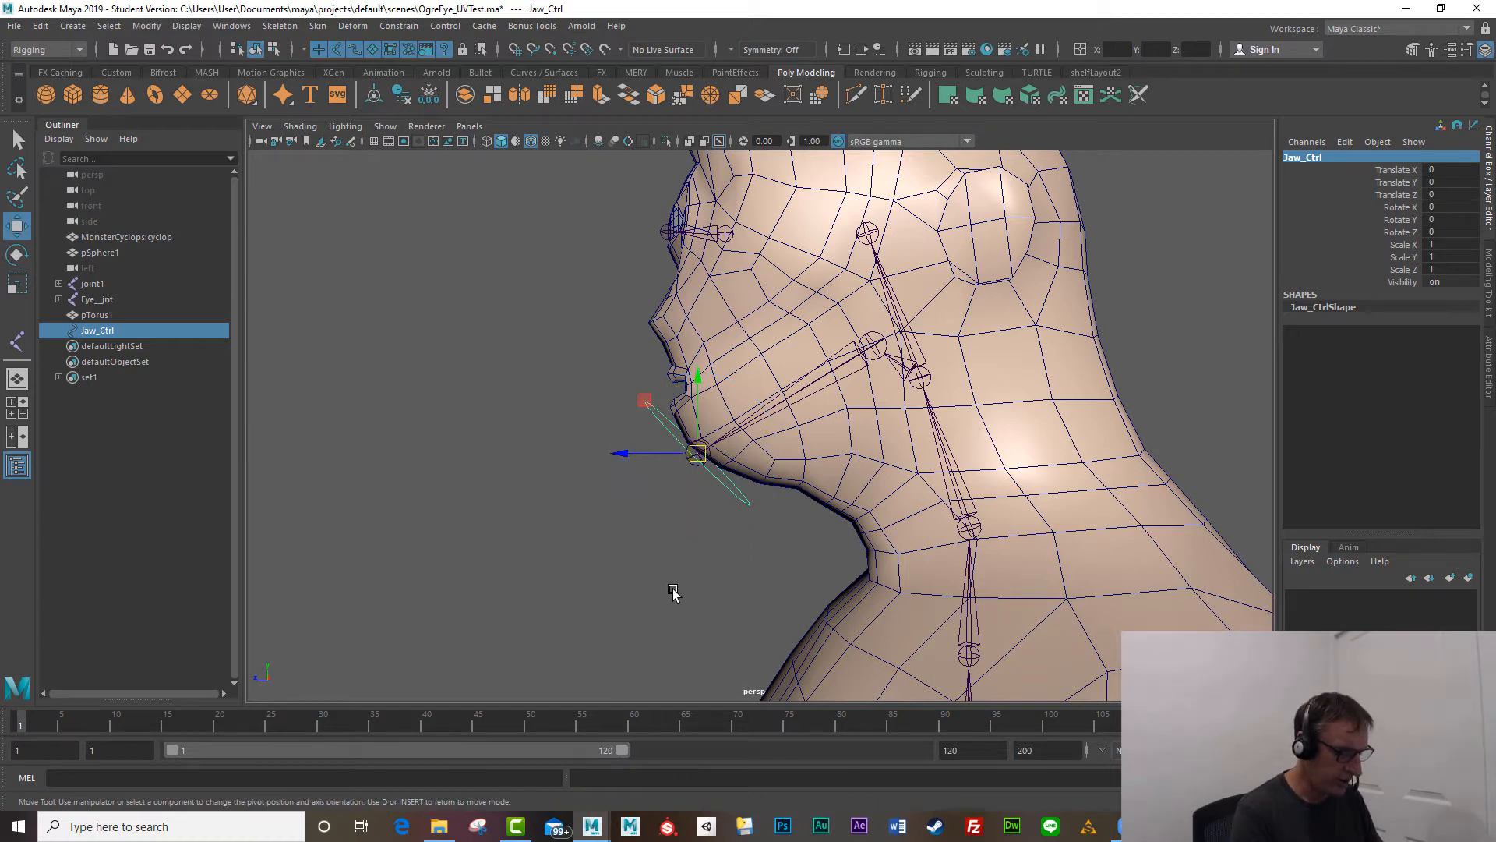
key(d)
key(v)
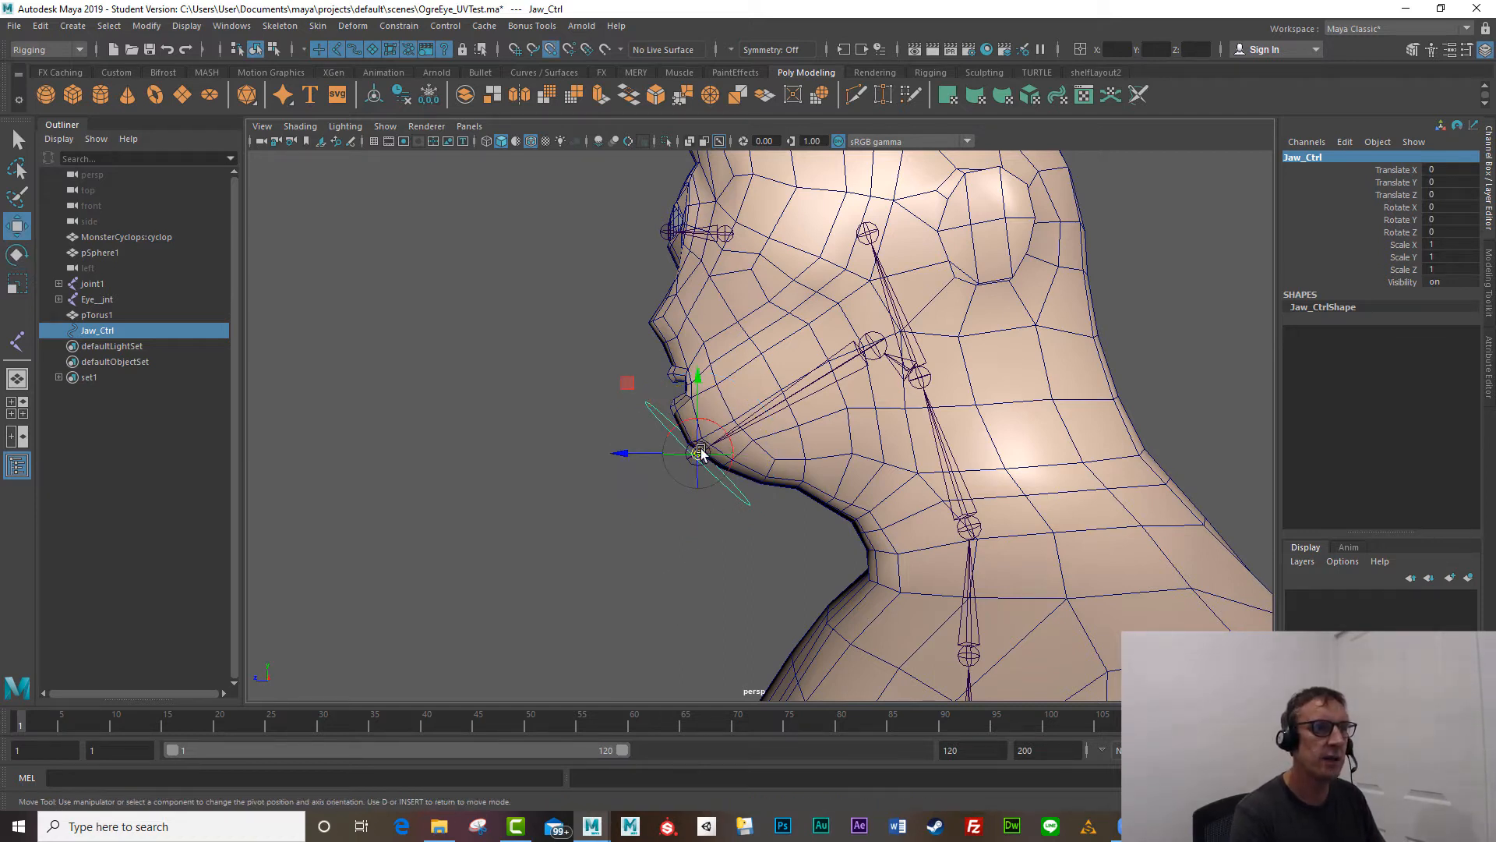
drag(699, 453, 843, 397)
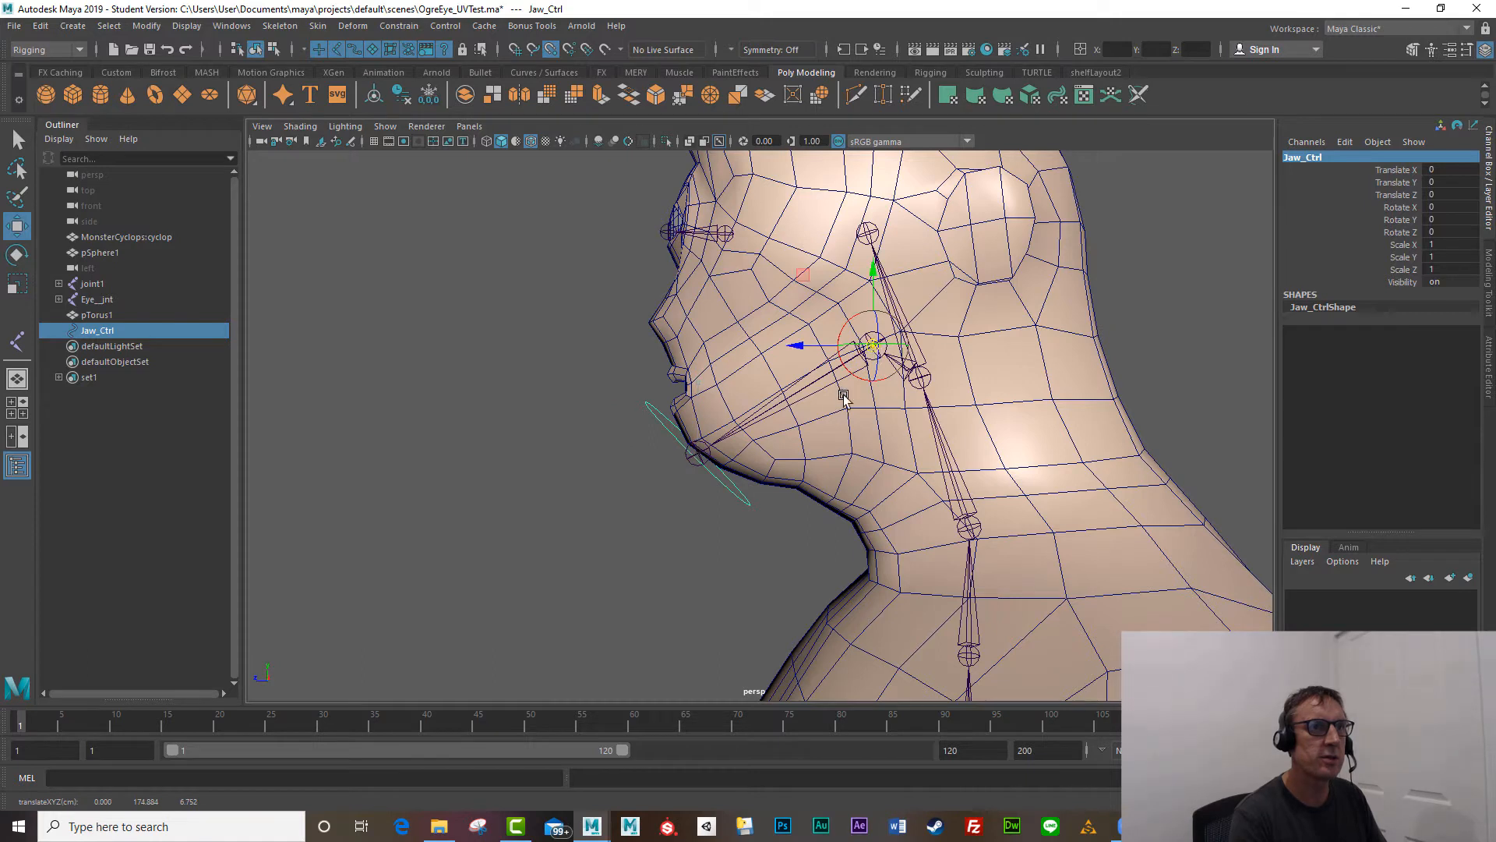
Step: Try rotating Jaw_Ctrl to about Rotate X 18.7 to test its new pivot, and undo the rotation
click(847, 364)
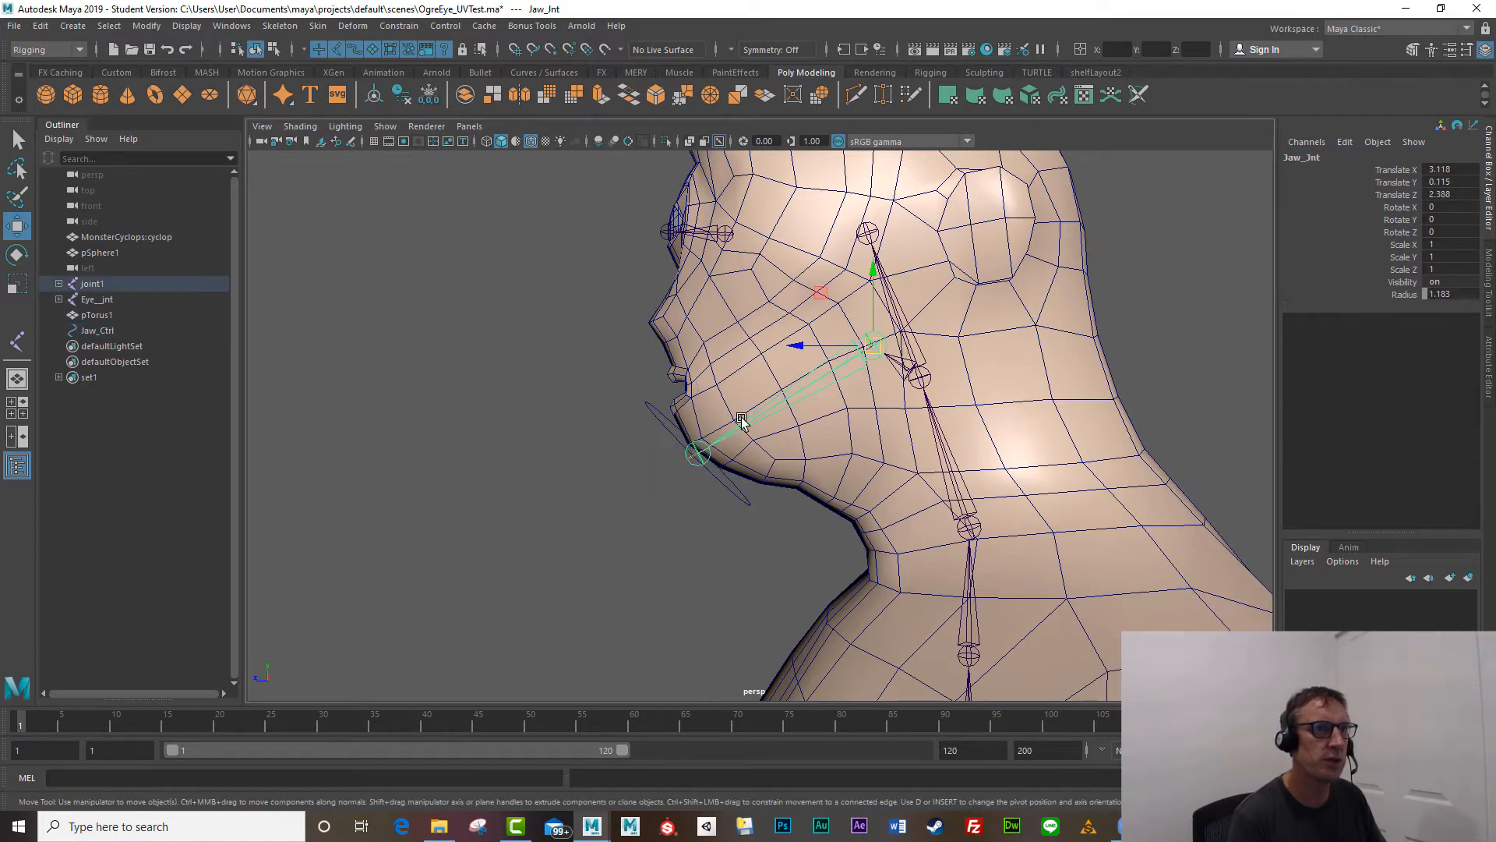
click(648, 430)
click(661, 424)
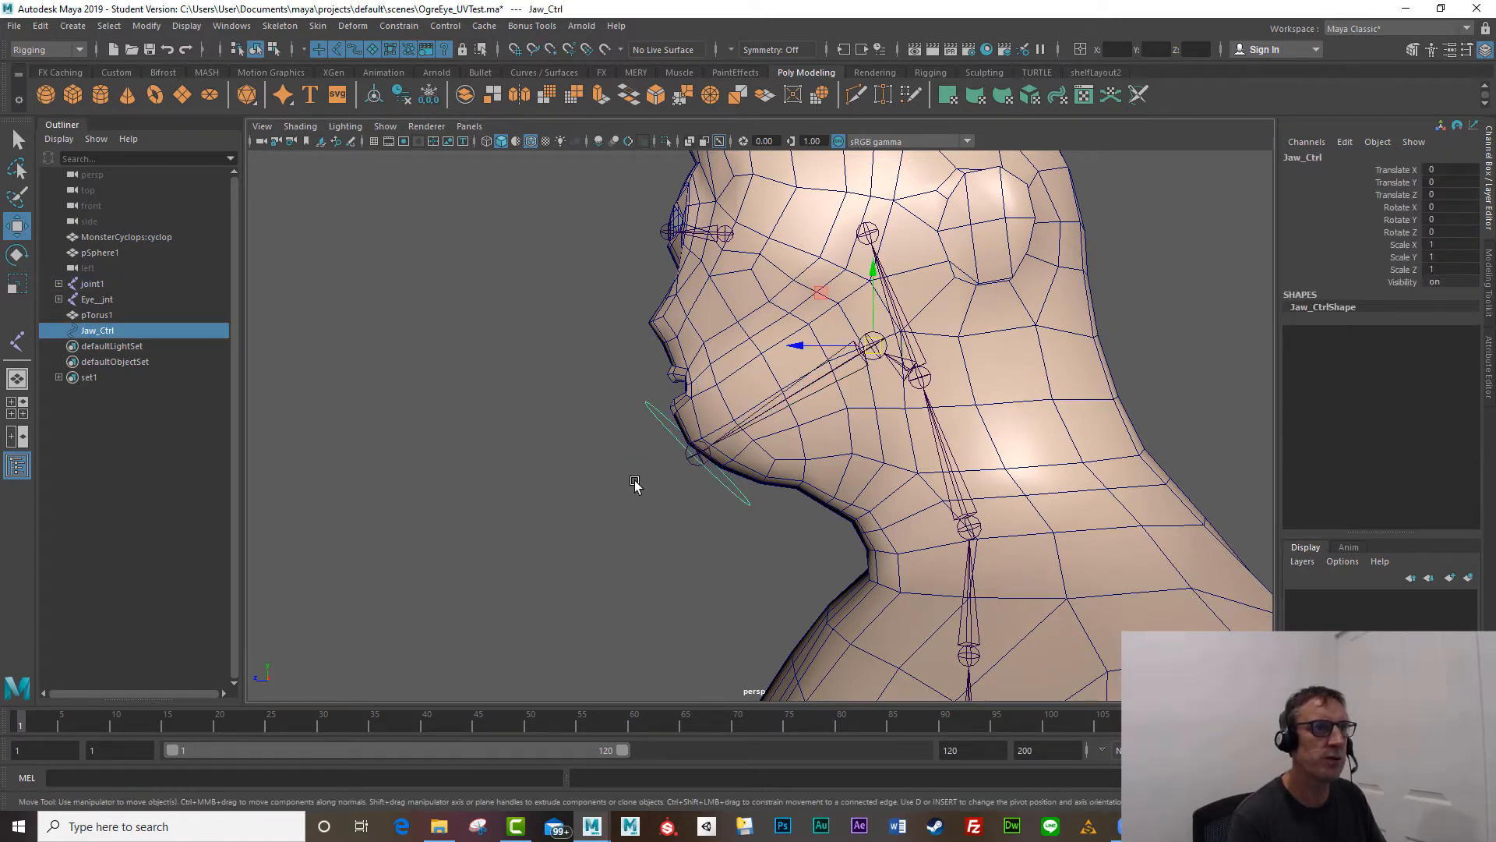
key(e)
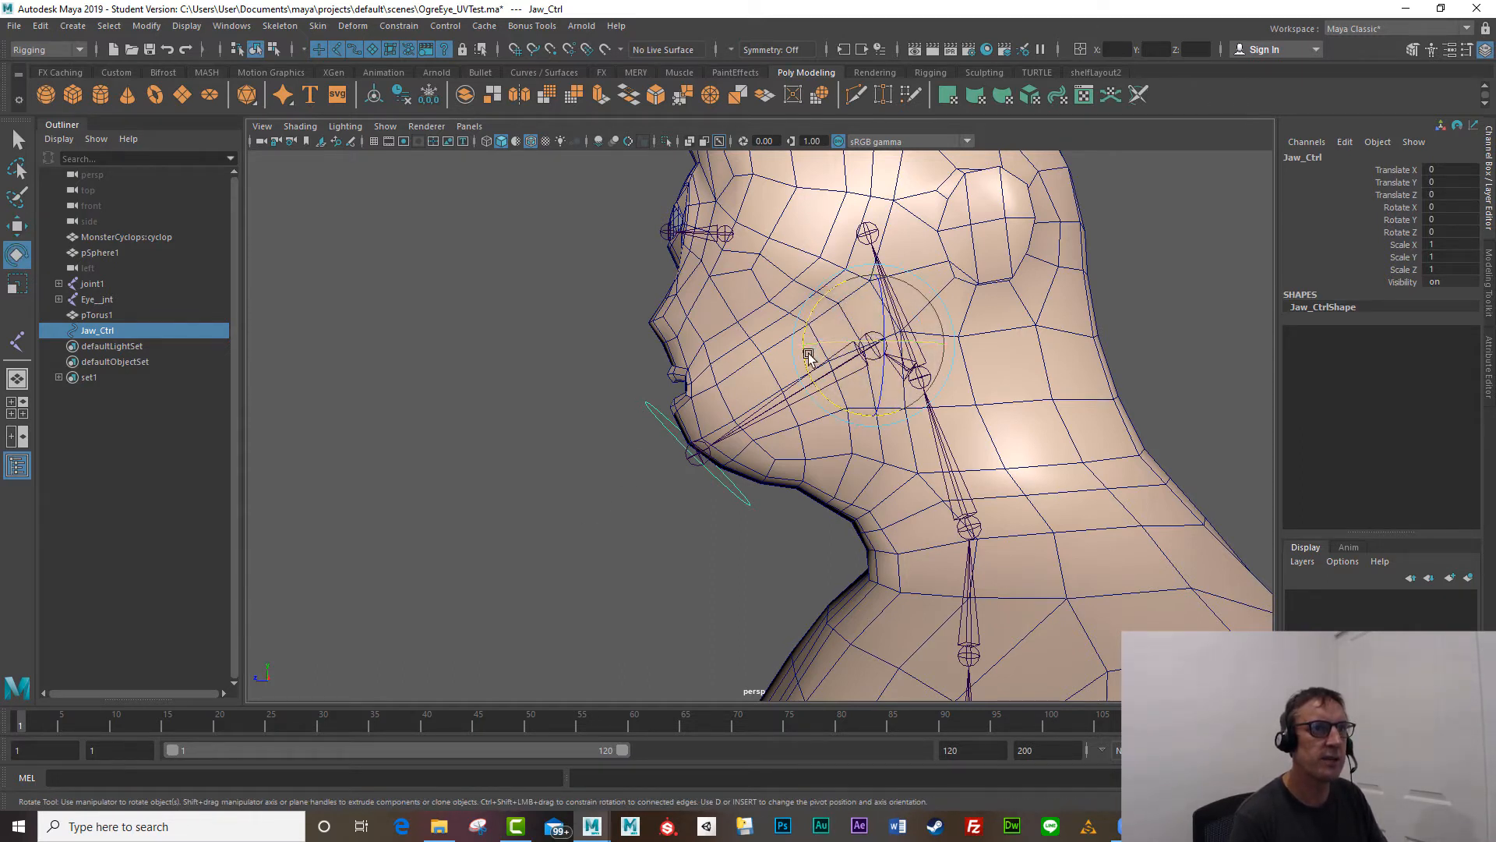
drag(803, 294, 832, 370)
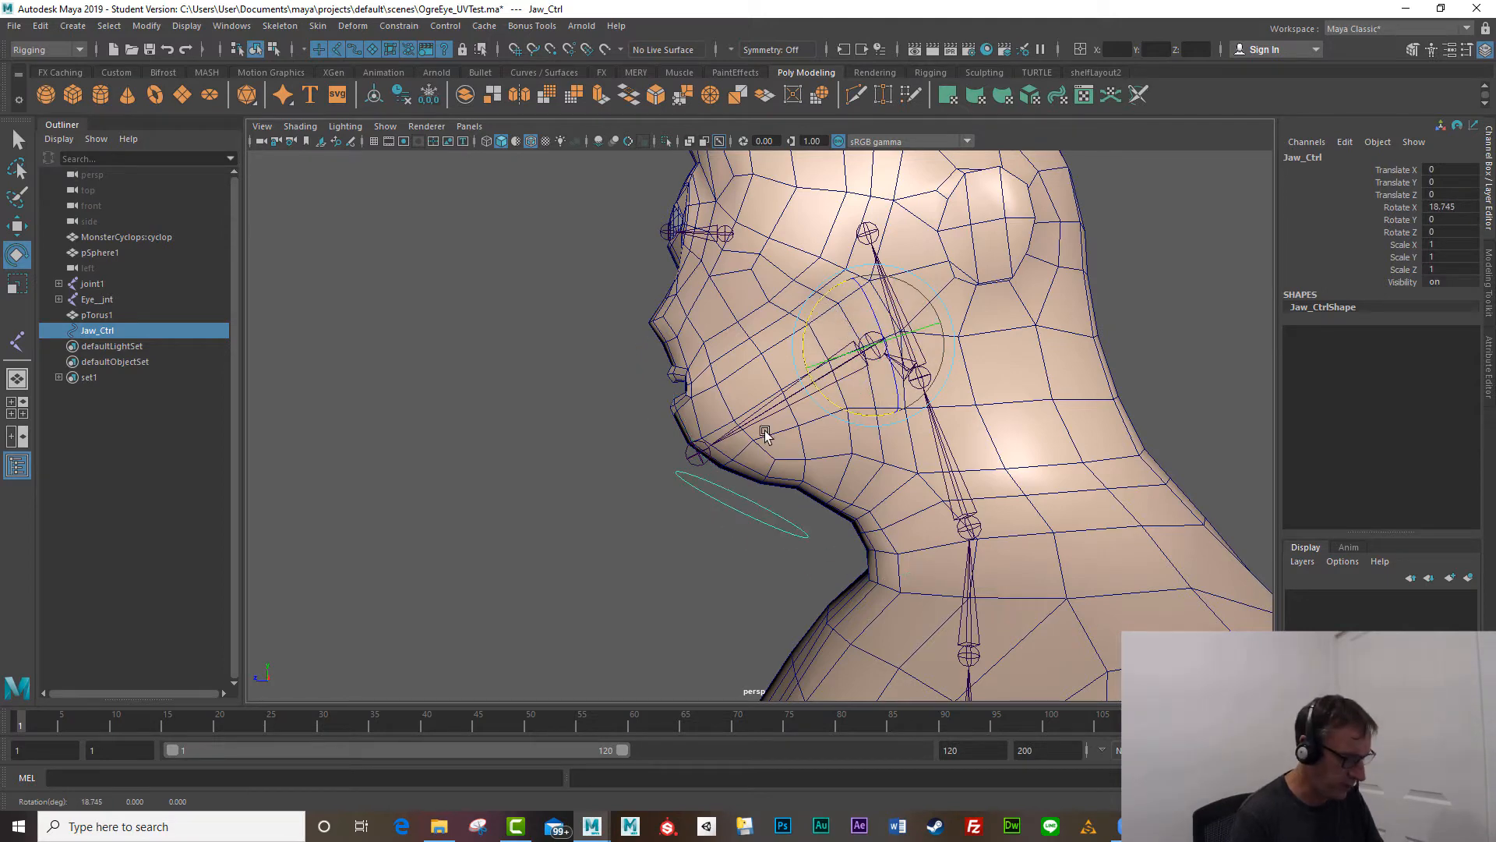
key(ctrl+z)
Step: Orient-constrain Jaw_Jnt to Jaw_Ctrl so the jaw joint follows the control's rotation
alt+right_drag(642, 519, 729, 580)
alt+drag(729, 581, 642, 506)
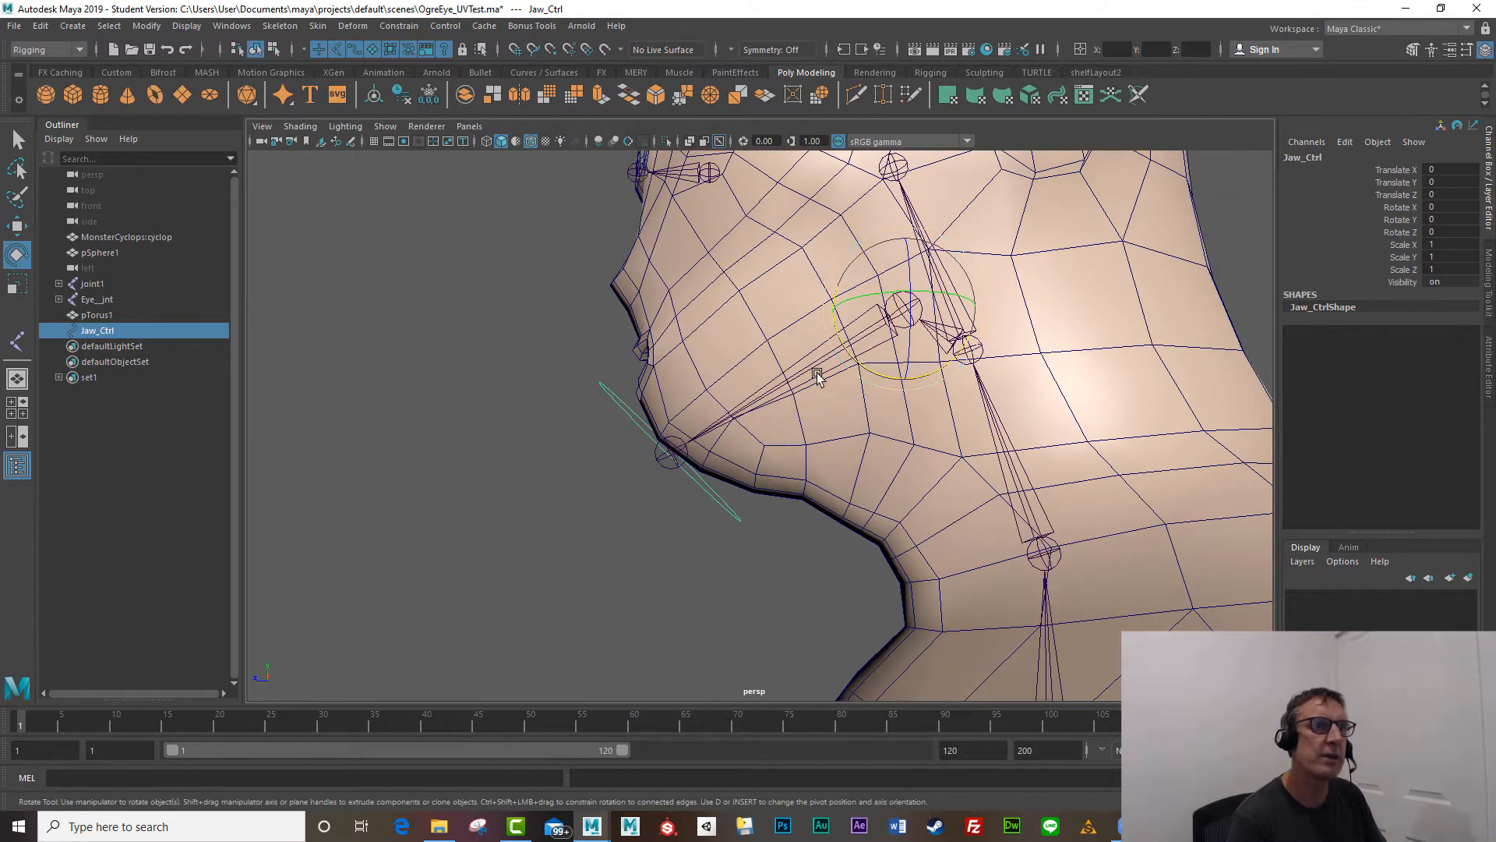
alt+drag(817, 372, 789, 389)
click(816, 378)
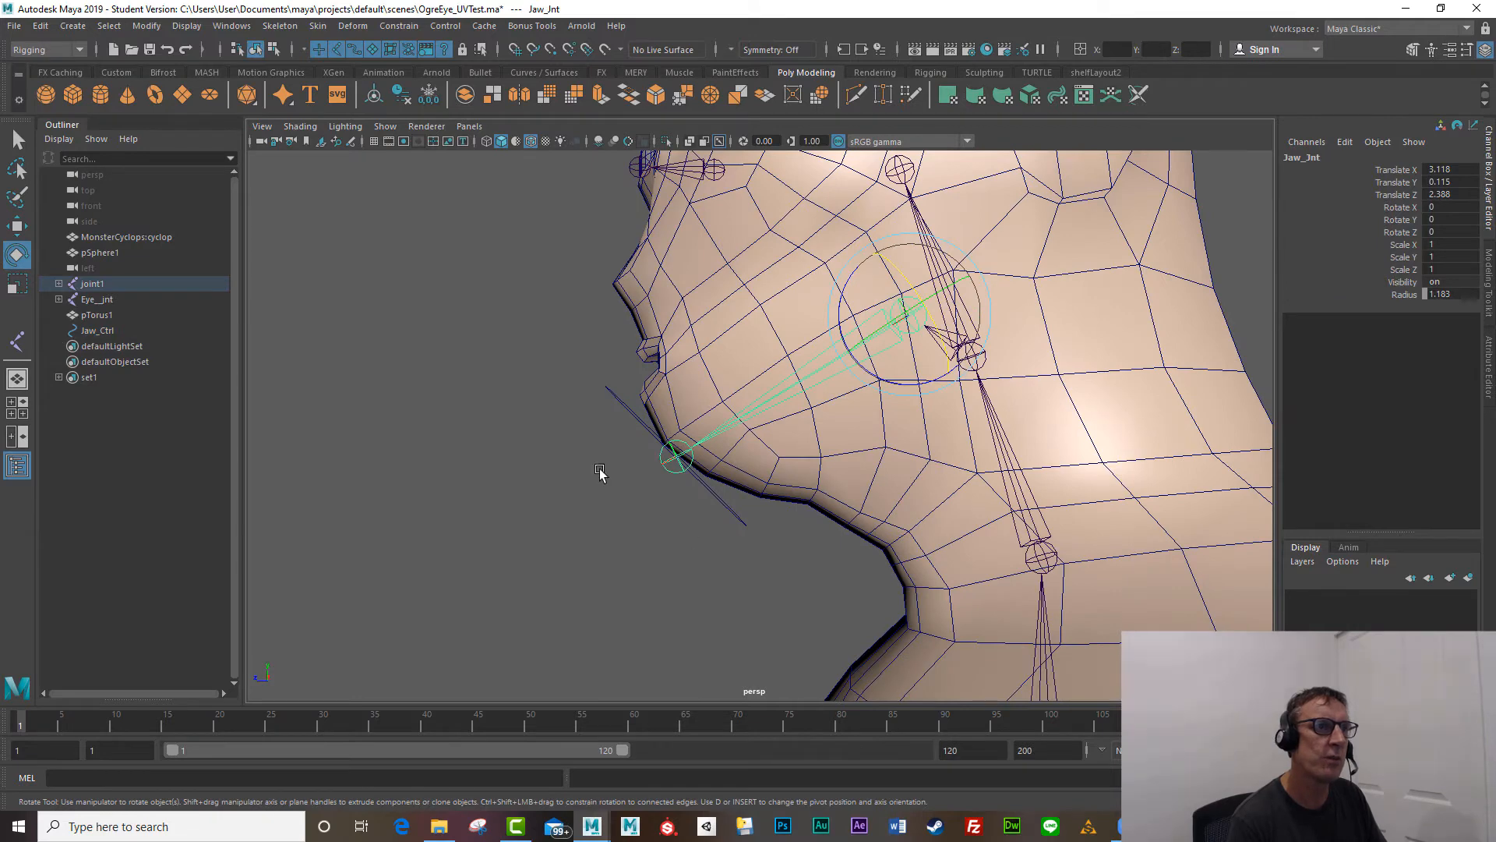
alt+drag(599, 471, 607, 487)
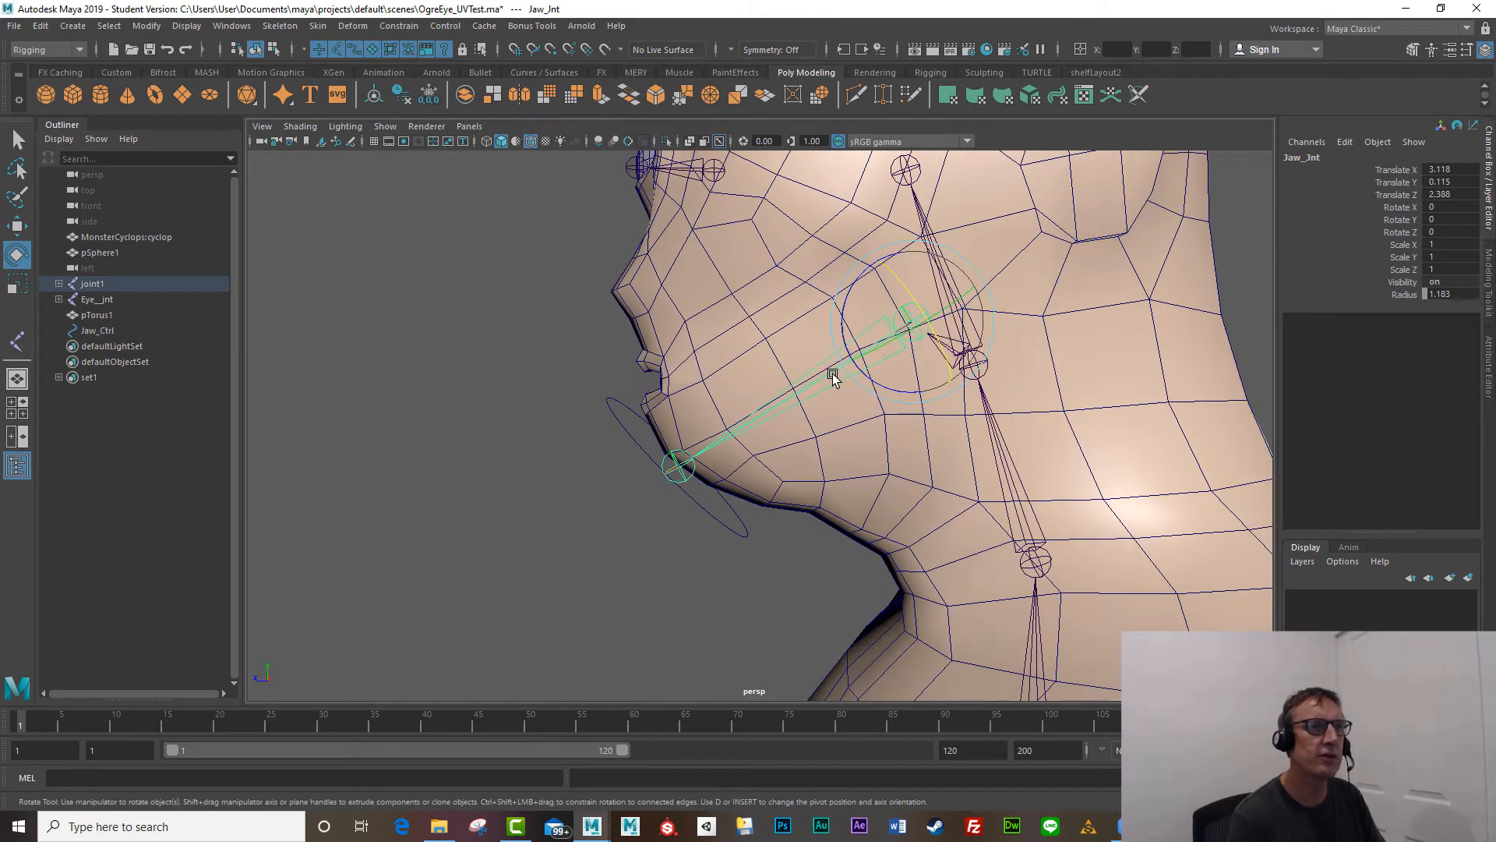
click(798, 494)
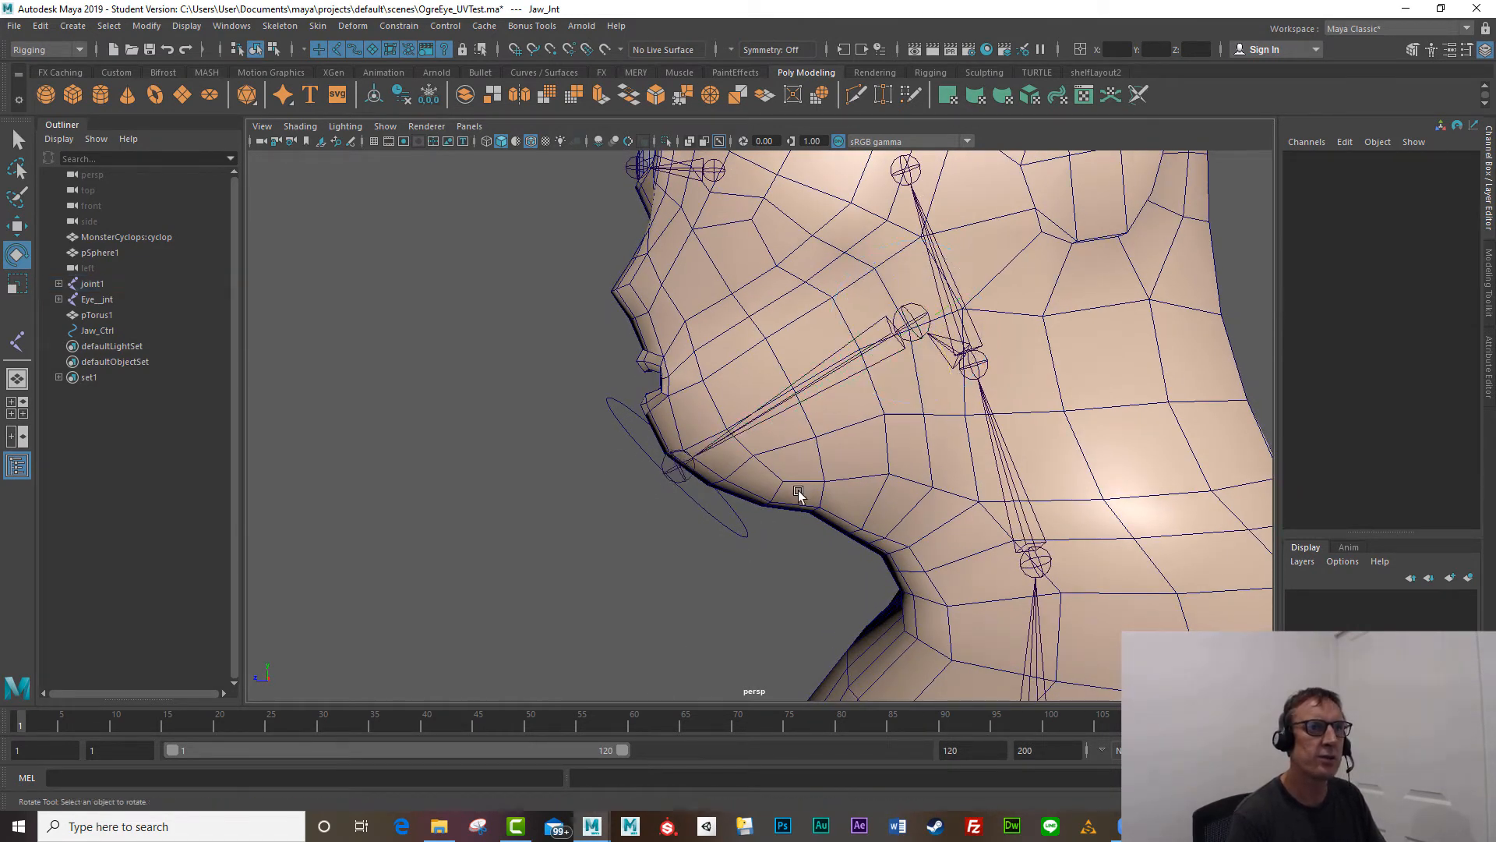
click(913, 335)
click(743, 498)
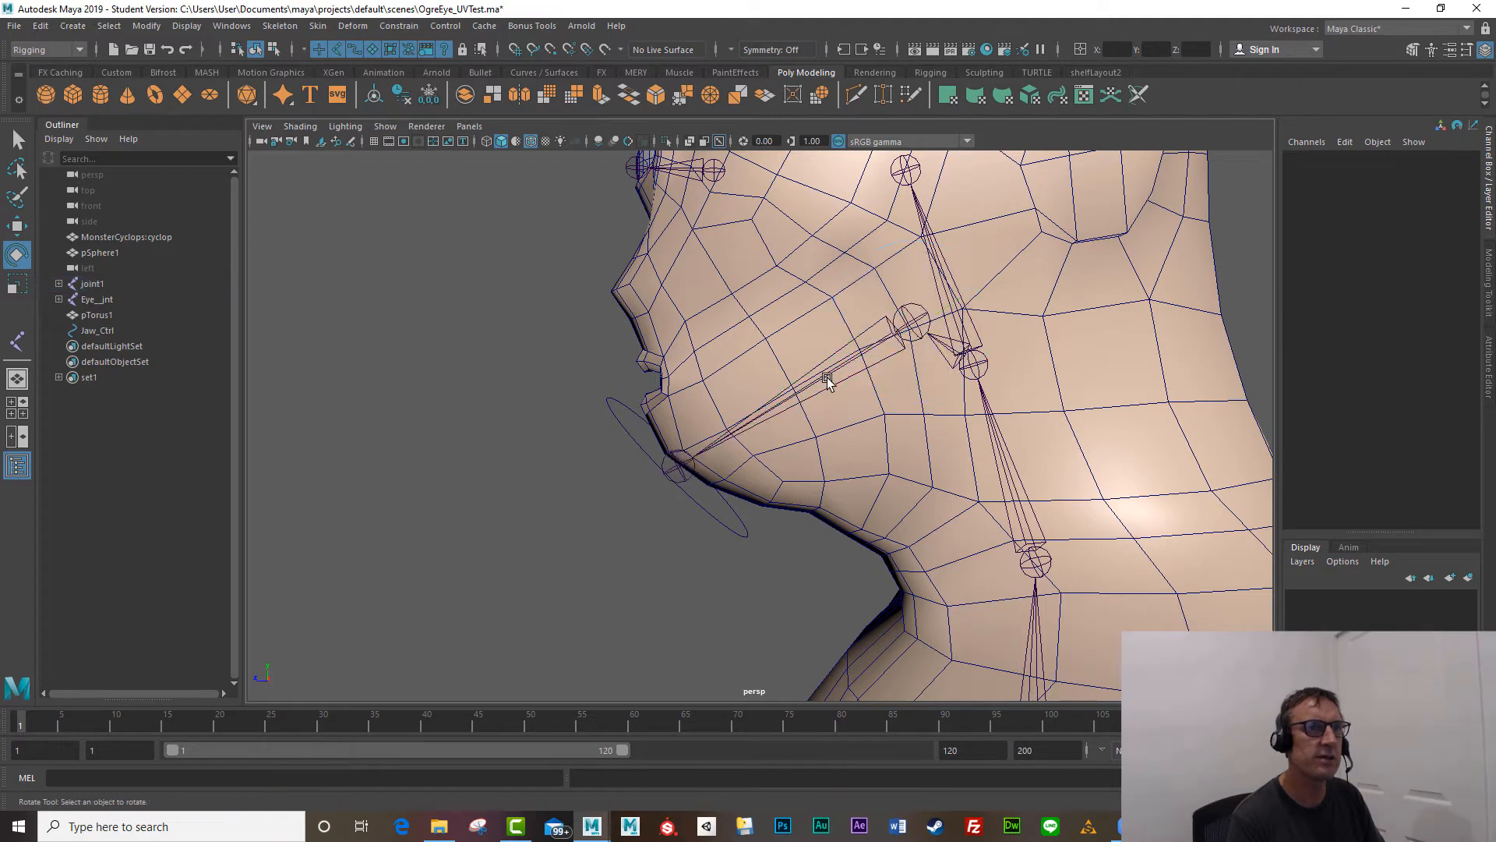
click(609, 419)
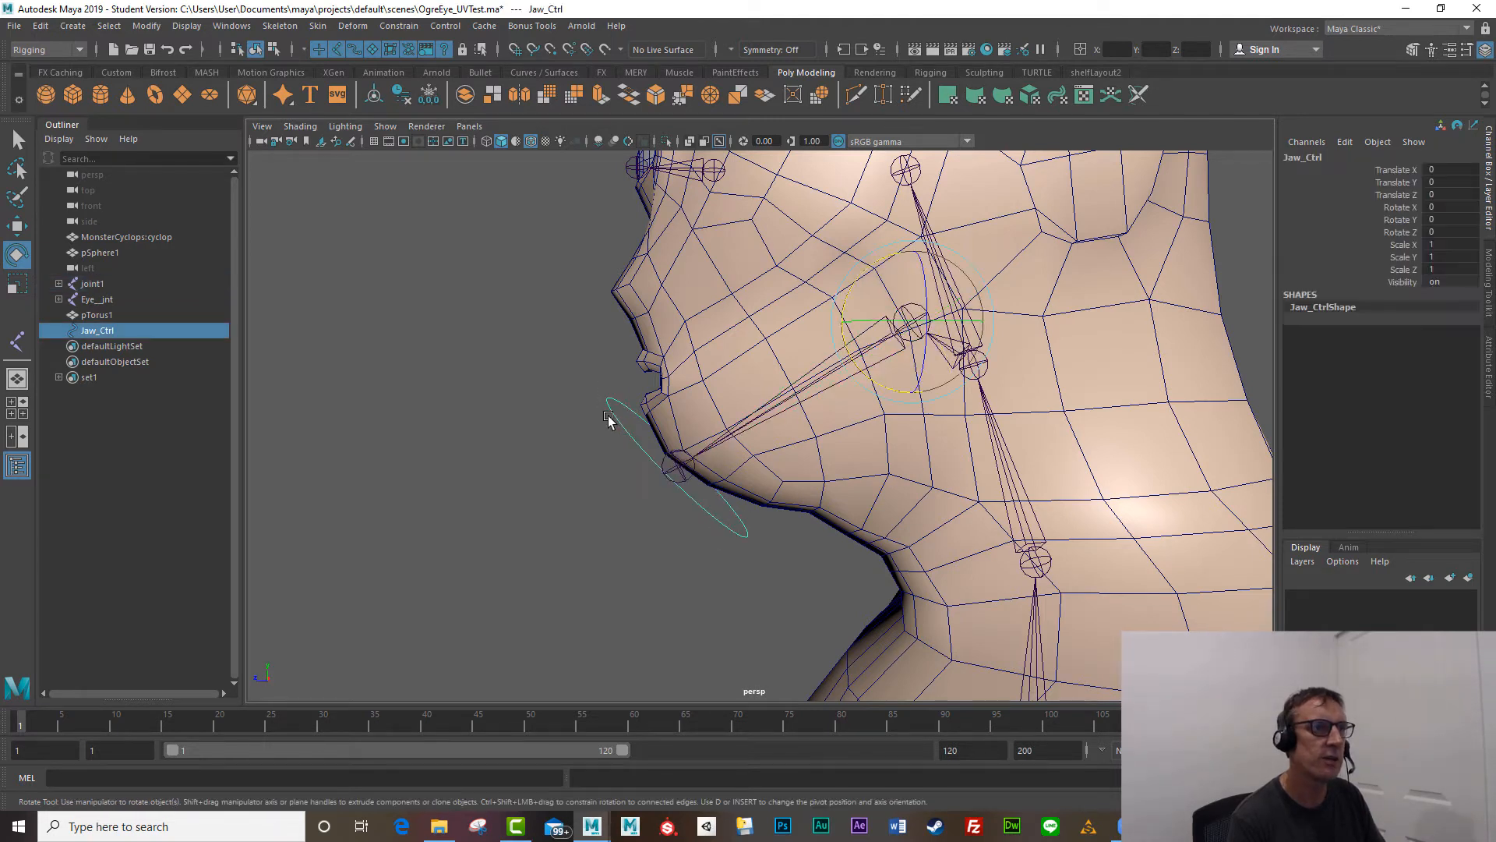
click(775, 395)
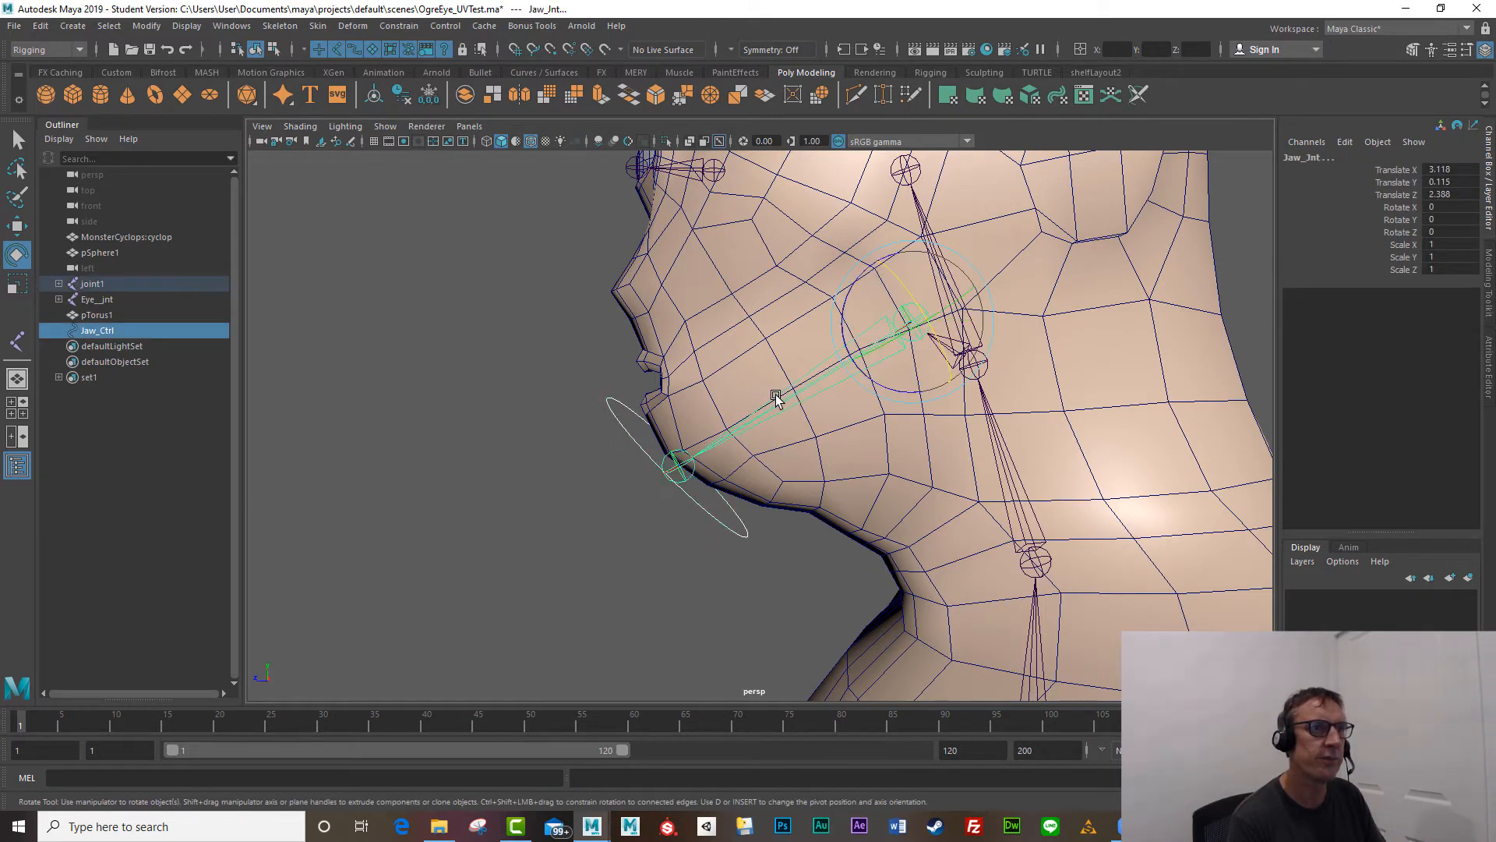
click(396, 27)
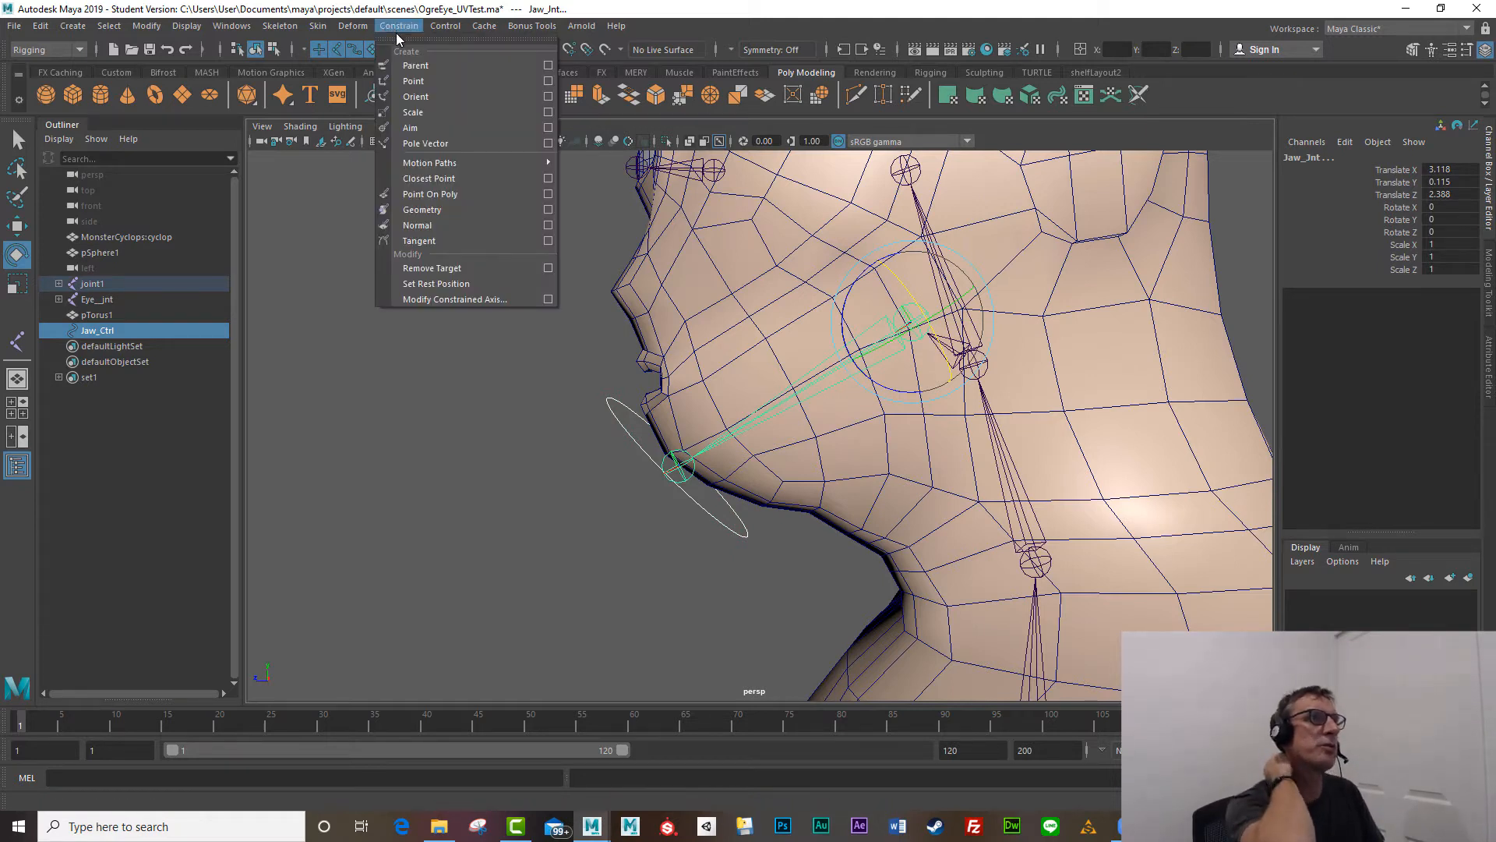
click(426, 97)
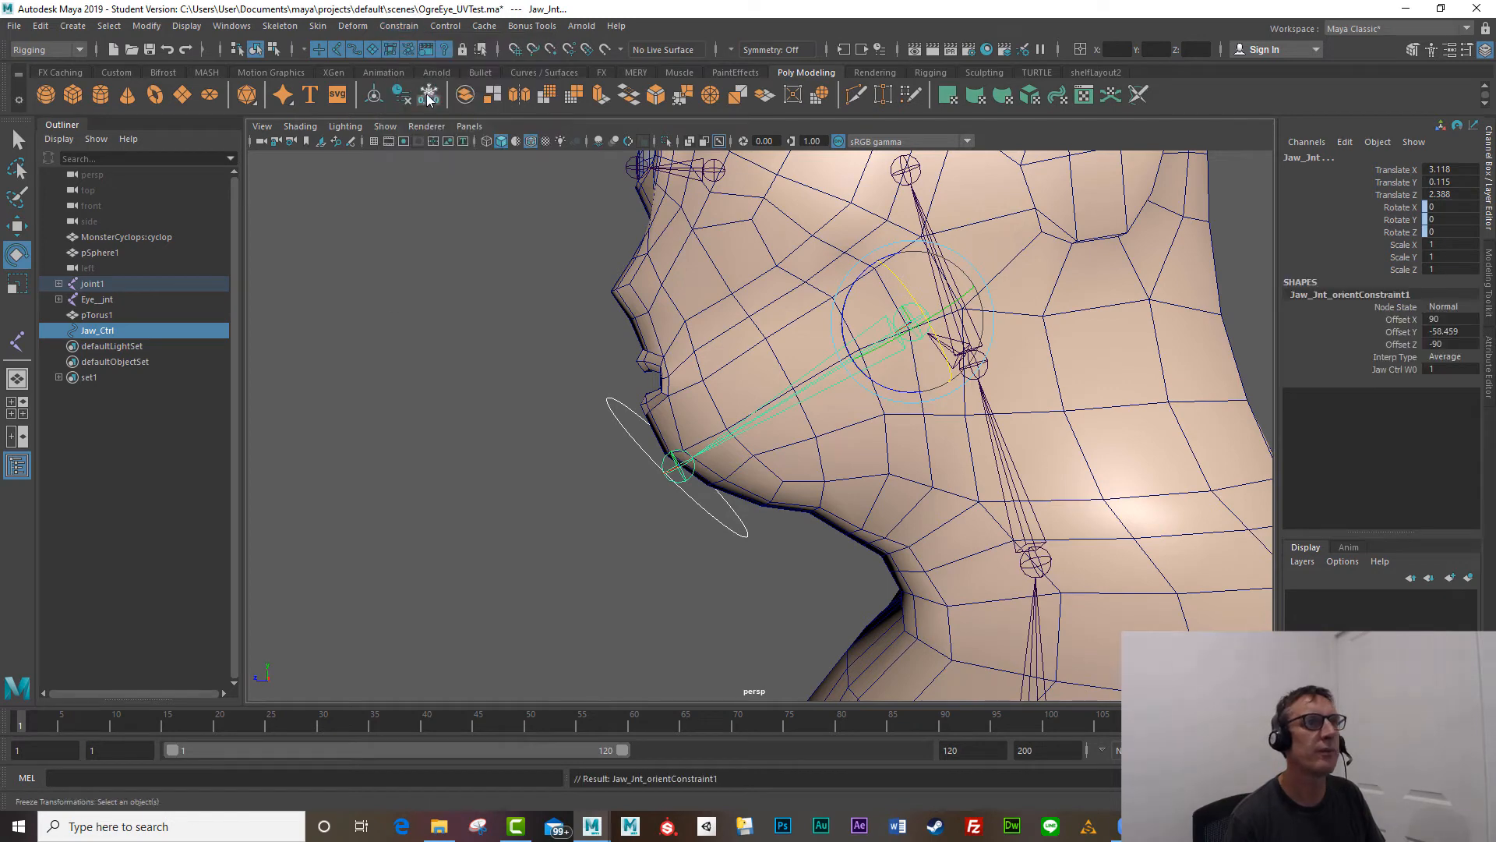
Step: Try rotating Jaw_Ctrl to about Rotate X 32.5 to test the orient constraint, and undo the rotation
click(524, 444)
click(618, 463)
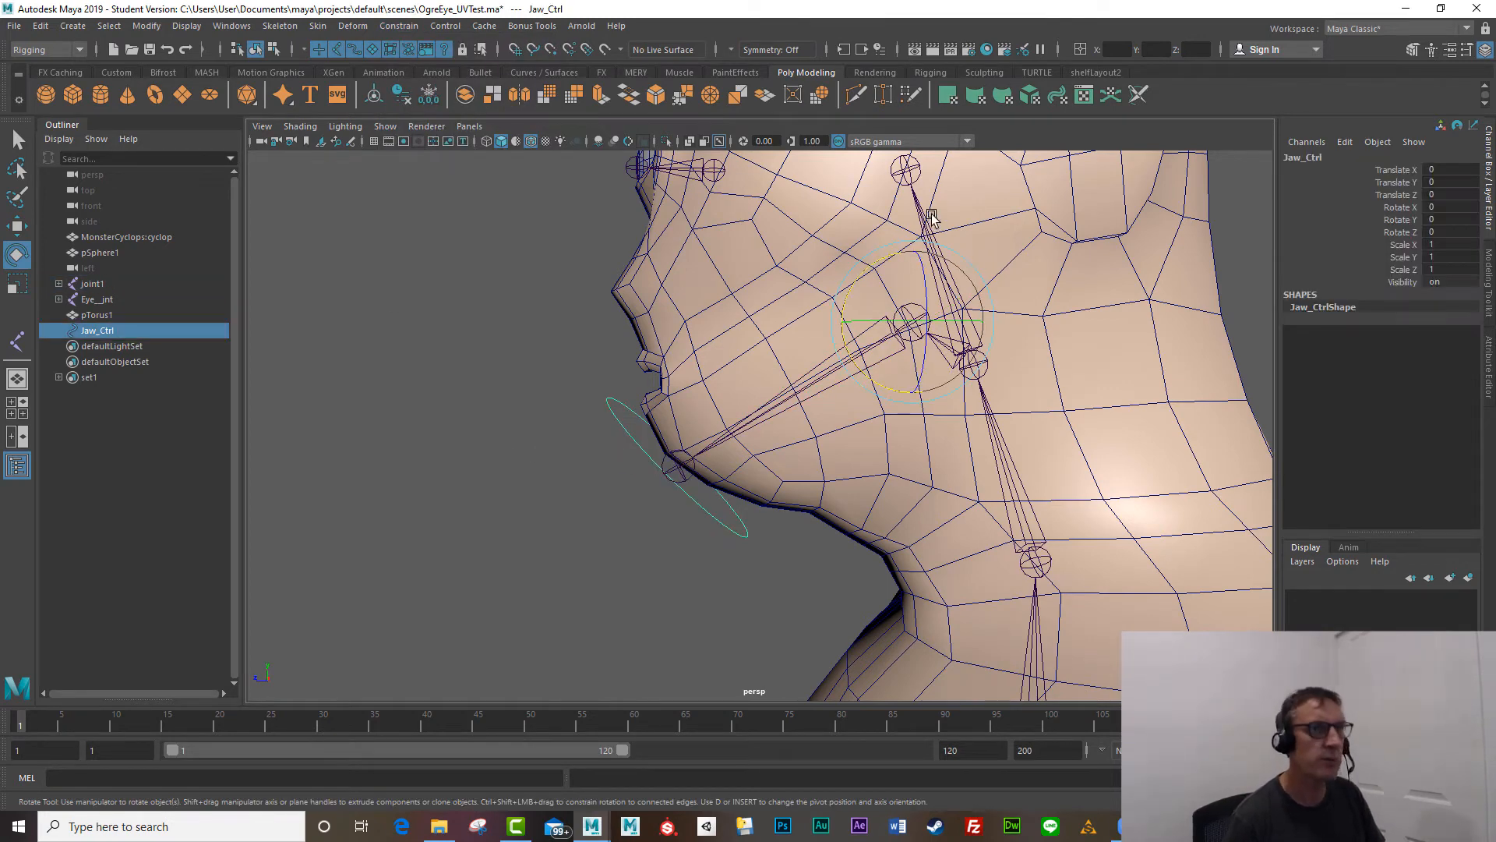
drag(865, 271, 858, 301)
key(ctrl+z)
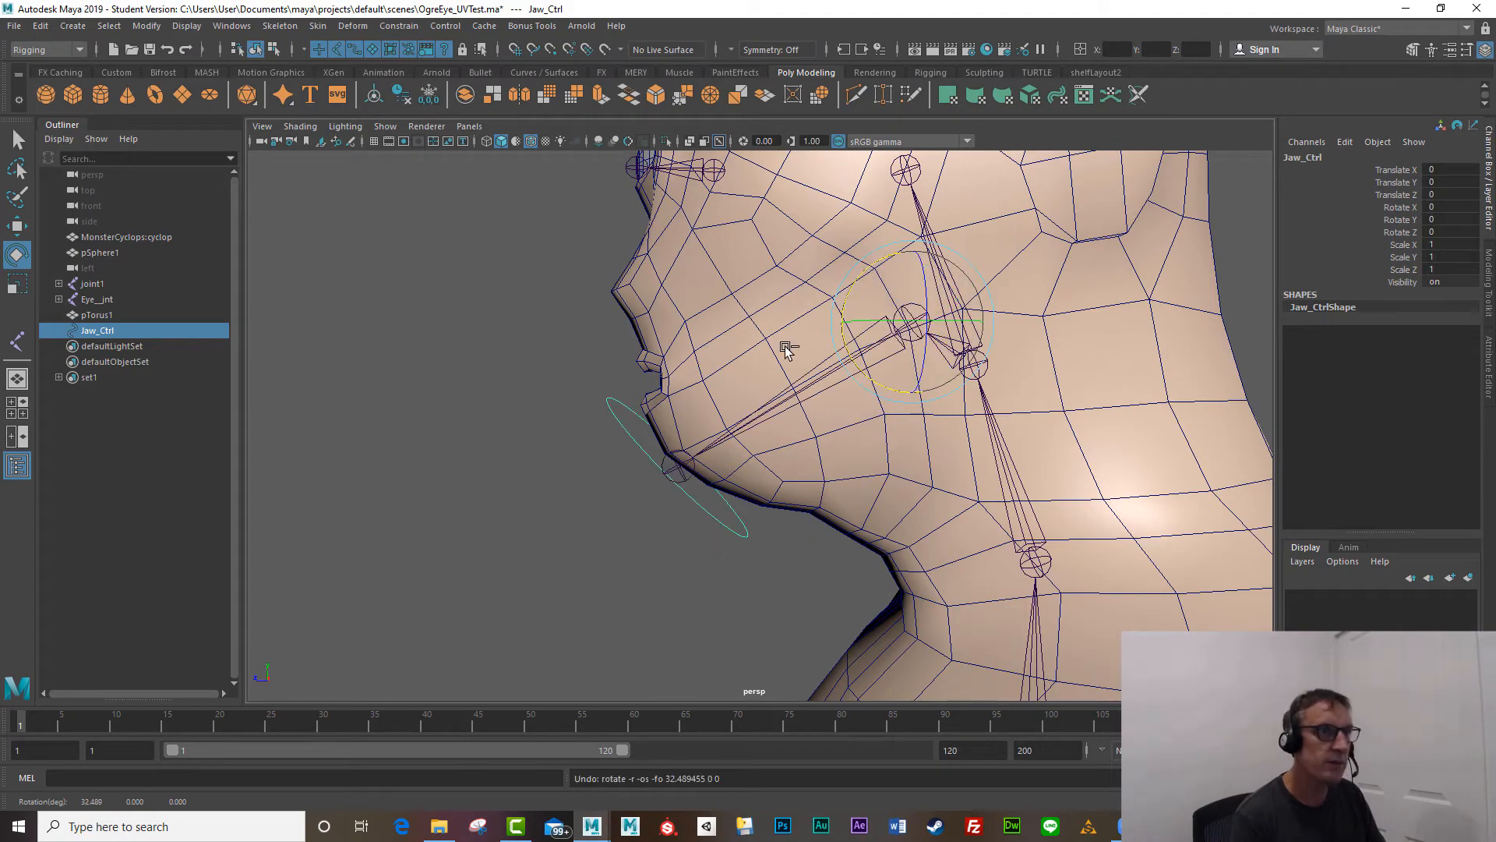
Step: Parent Jaw_Ctrl to joint6 at the neck so the control follows the head
click(573, 425)
click(614, 423)
alt+drag(585, 454, 524, 452)
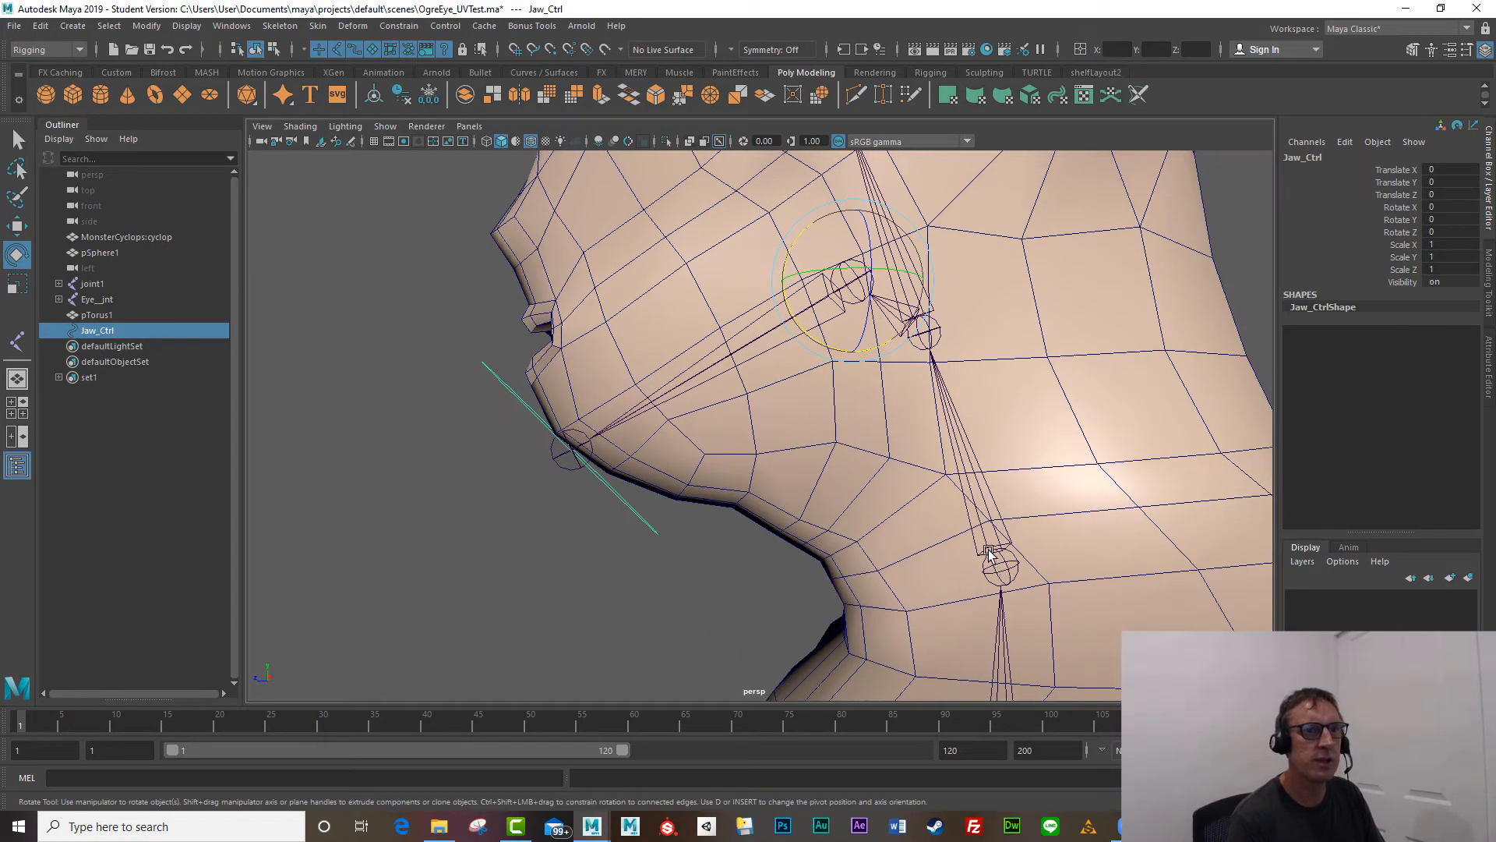
shift+click(994, 570)
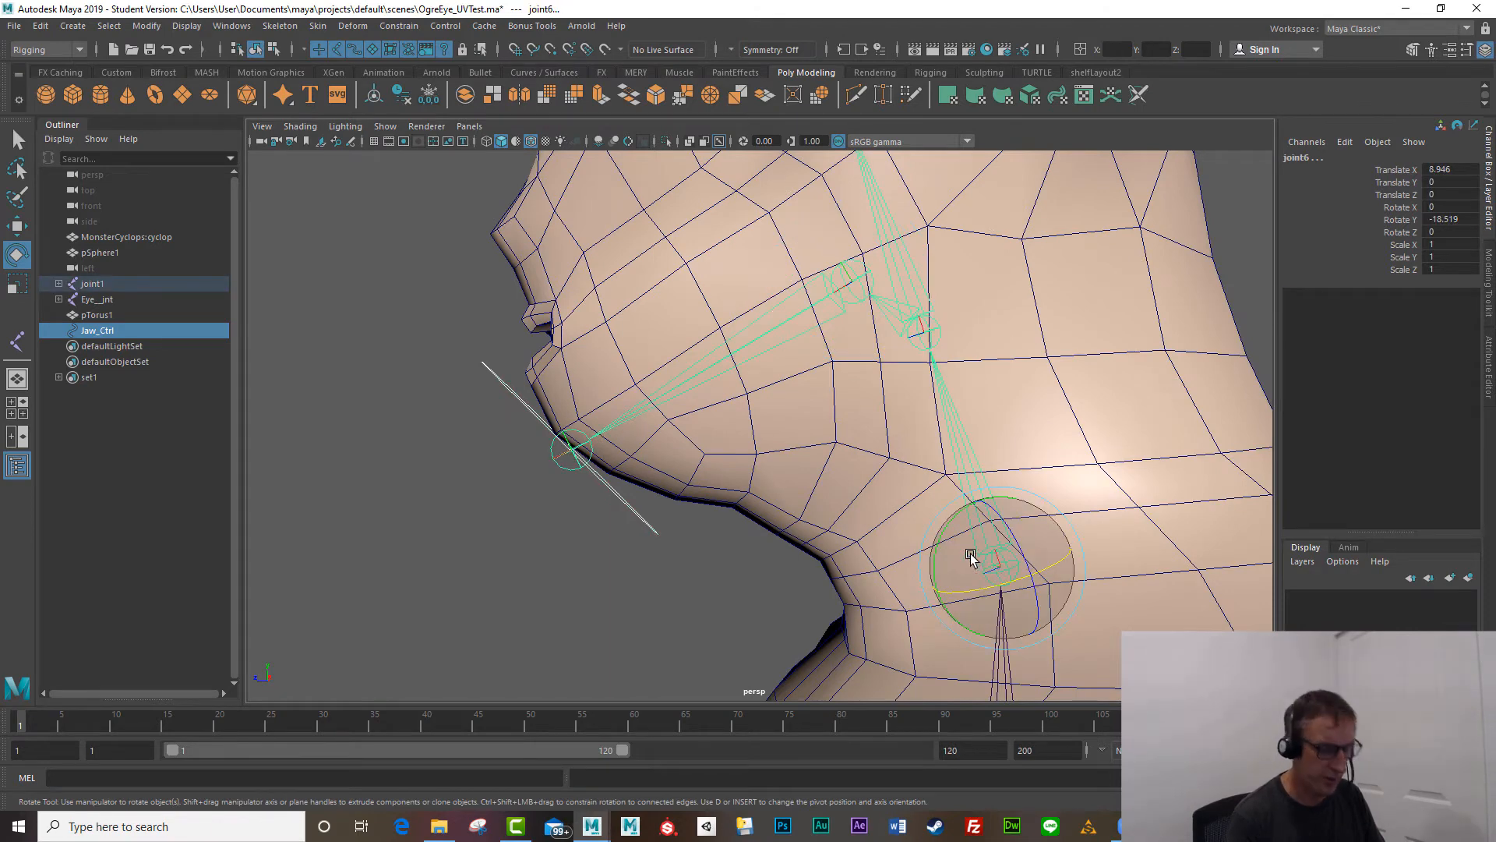
key(p)
alt+drag(587, 605, 926, 530)
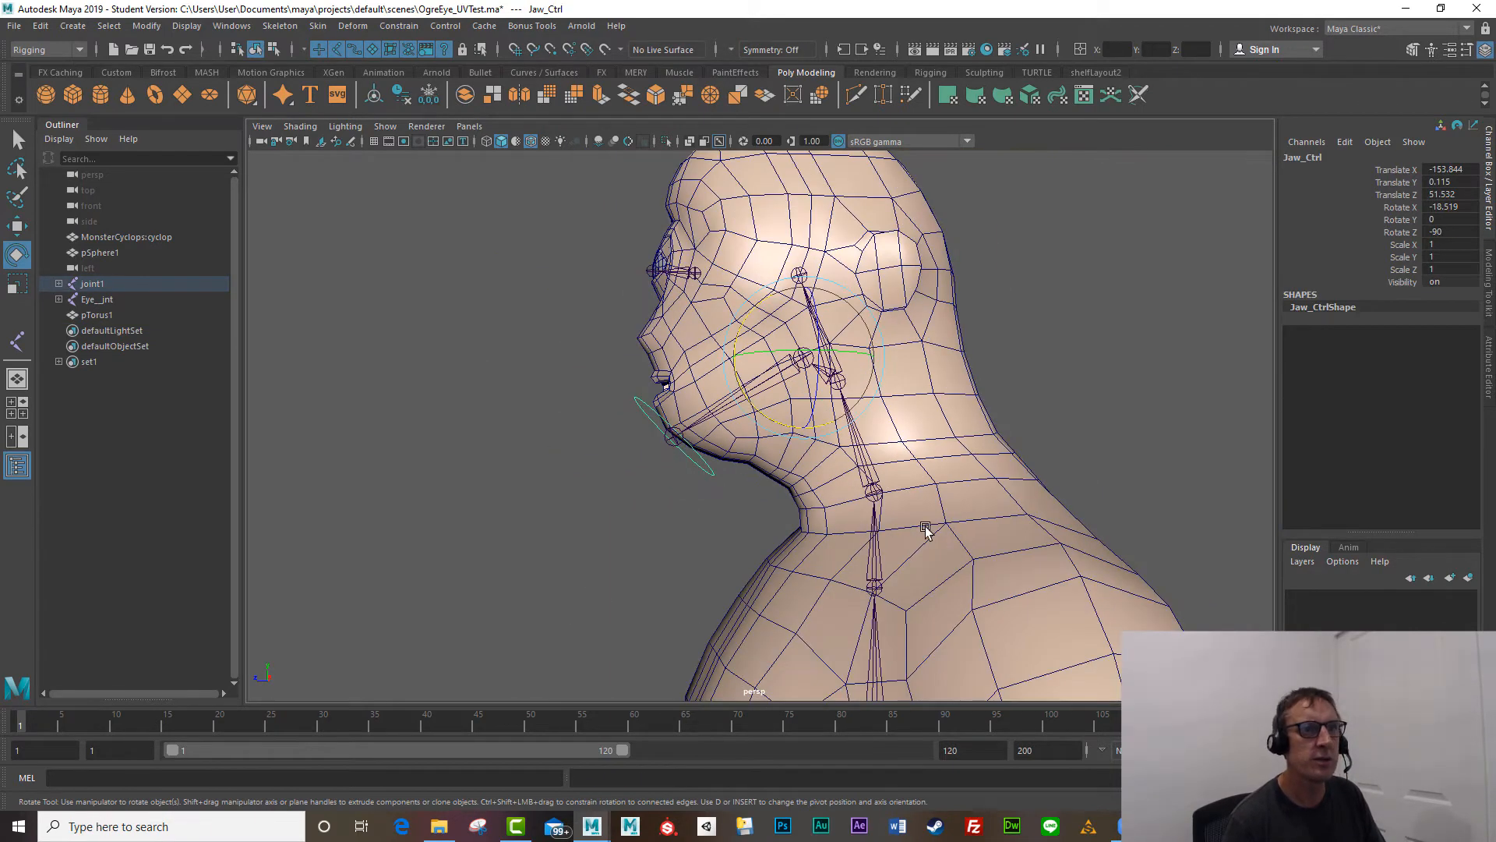
Step: Try rotating joint6 to check how Jaw_Ctrl and the jaw follow the head, and restore its original rotation
click(874, 496)
drag(810, 474, 819, 508)
alt+middle_drag(572, 318, 574, 395)
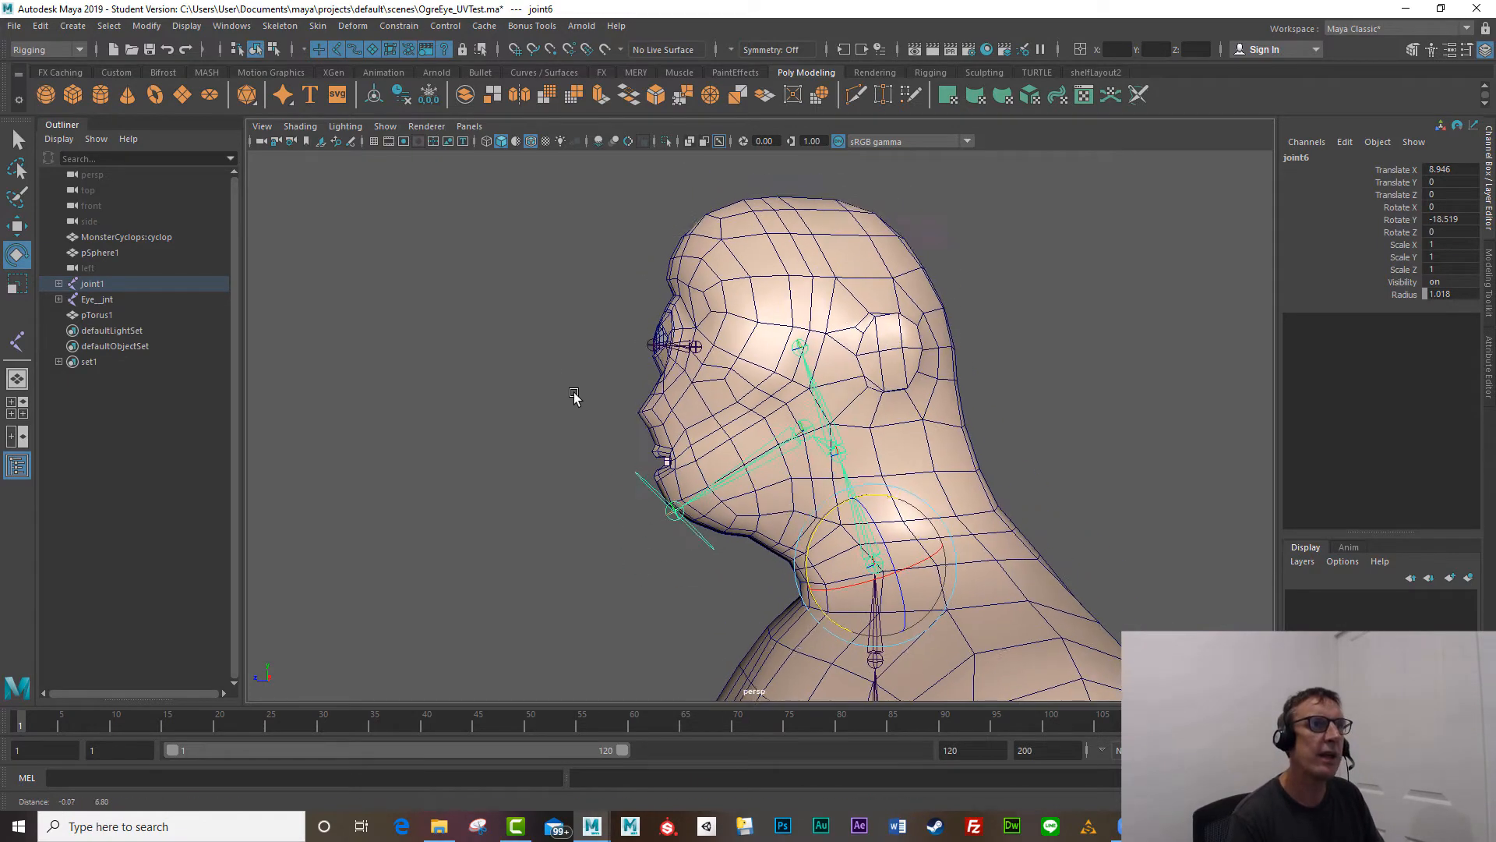
Step: Parent Eye__jnt to the end joint inside the head so the eye joint follows the head
alt+right_drag(573, 395, 590, 429)
mouse_move(583, 395)
alt+mouse_down()
mouse_move(524, 395)
mouse_move(560, 394)
alt+mouse_up()
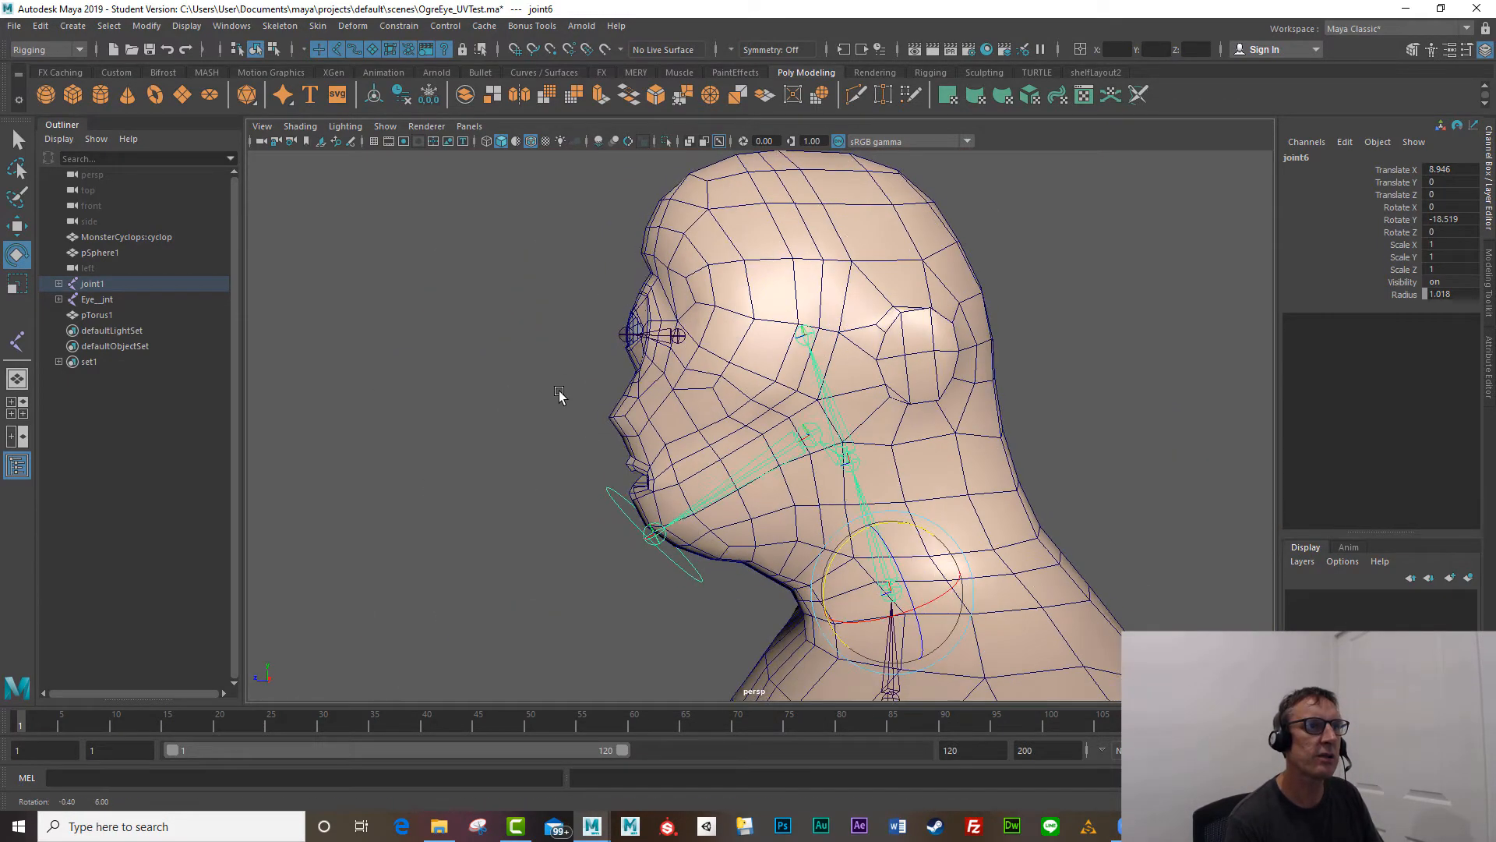
alt+right_drag(560, 395, 651, 465)
click(608, 327)
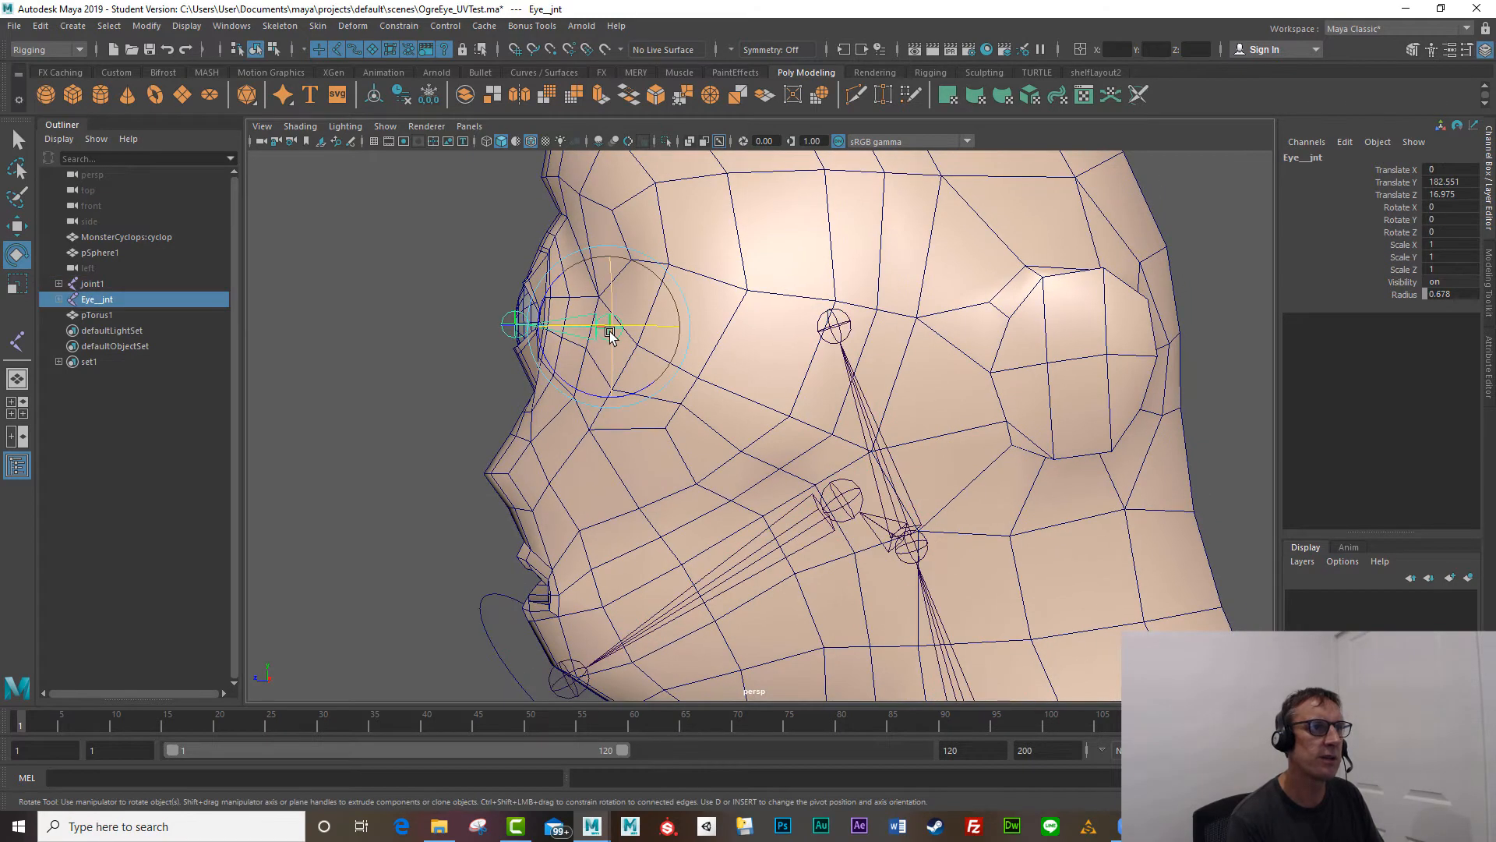
shift+click(833, 328)
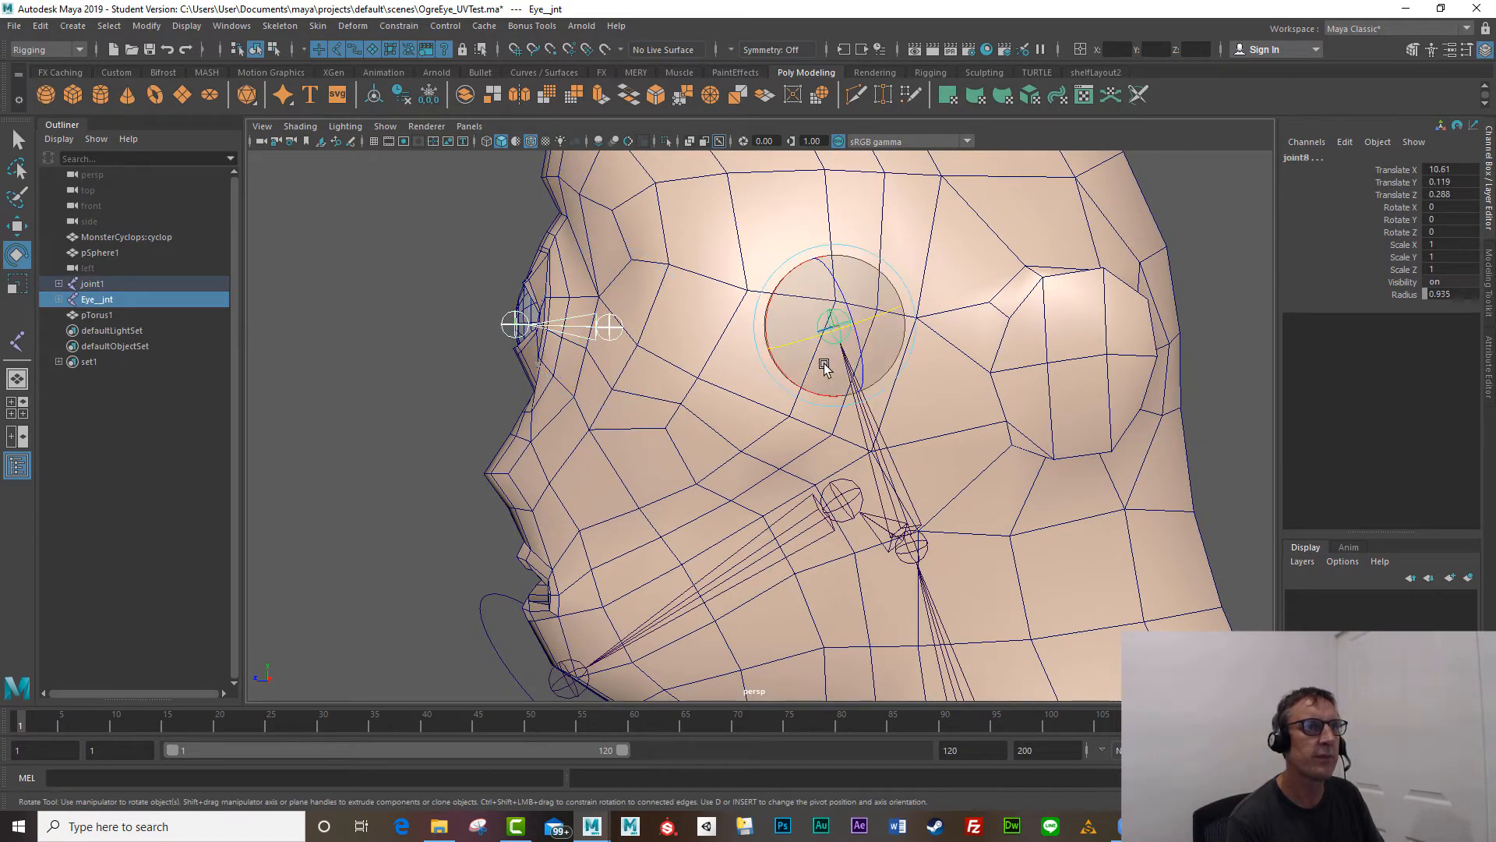
key(p)
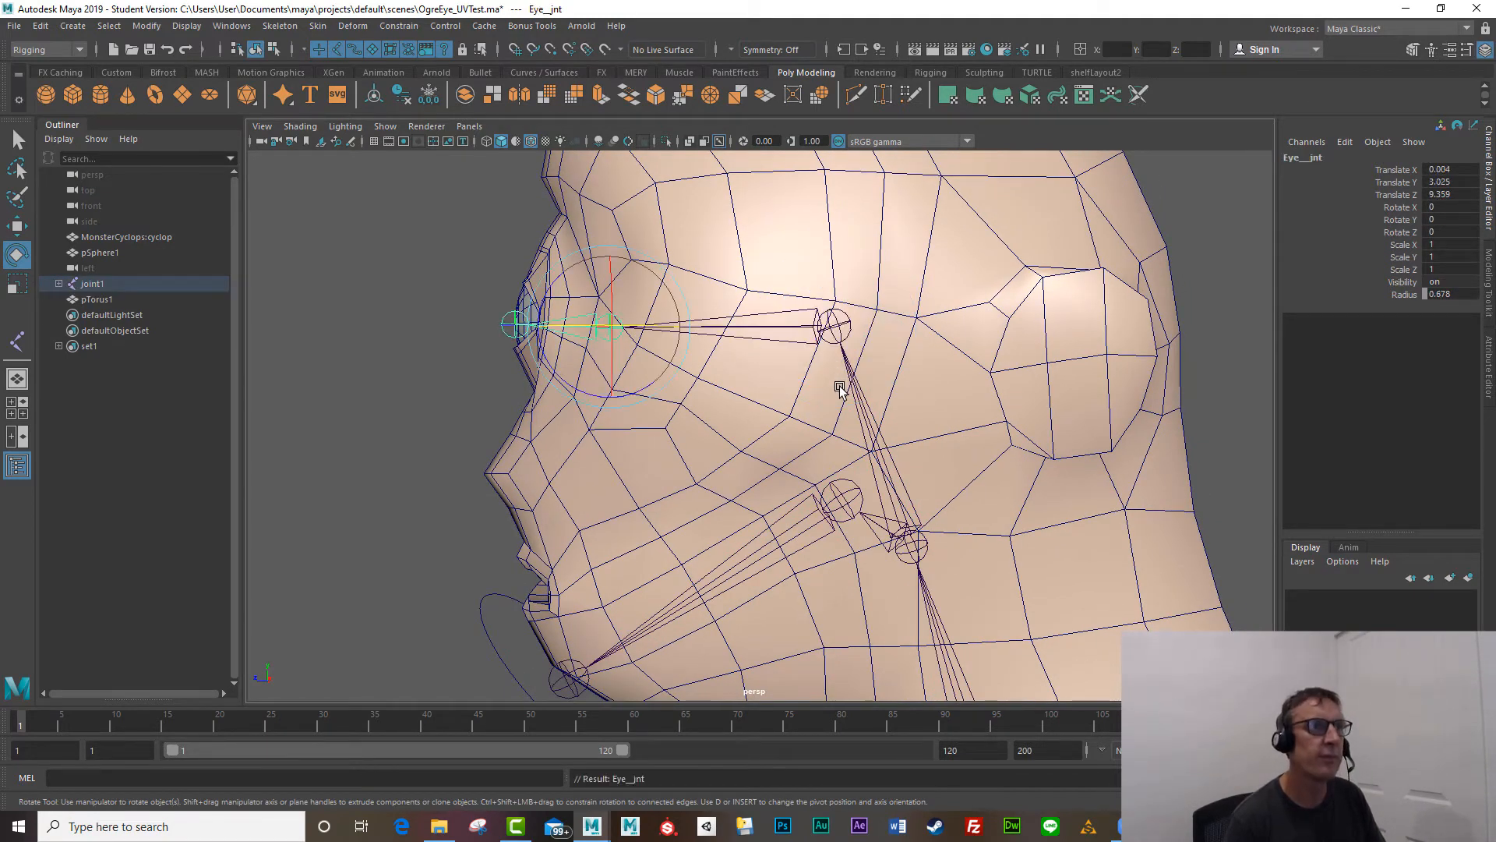
Step: Create a NURBS circle and move it in front of the face, to about Translate Y 179.746 and Translate Z 34.791
alt+right_drag(831, 382, 680, 366)
alt+drag(663, 361, 715, 369)
alt+right_drag(715, 369, 917, 484)
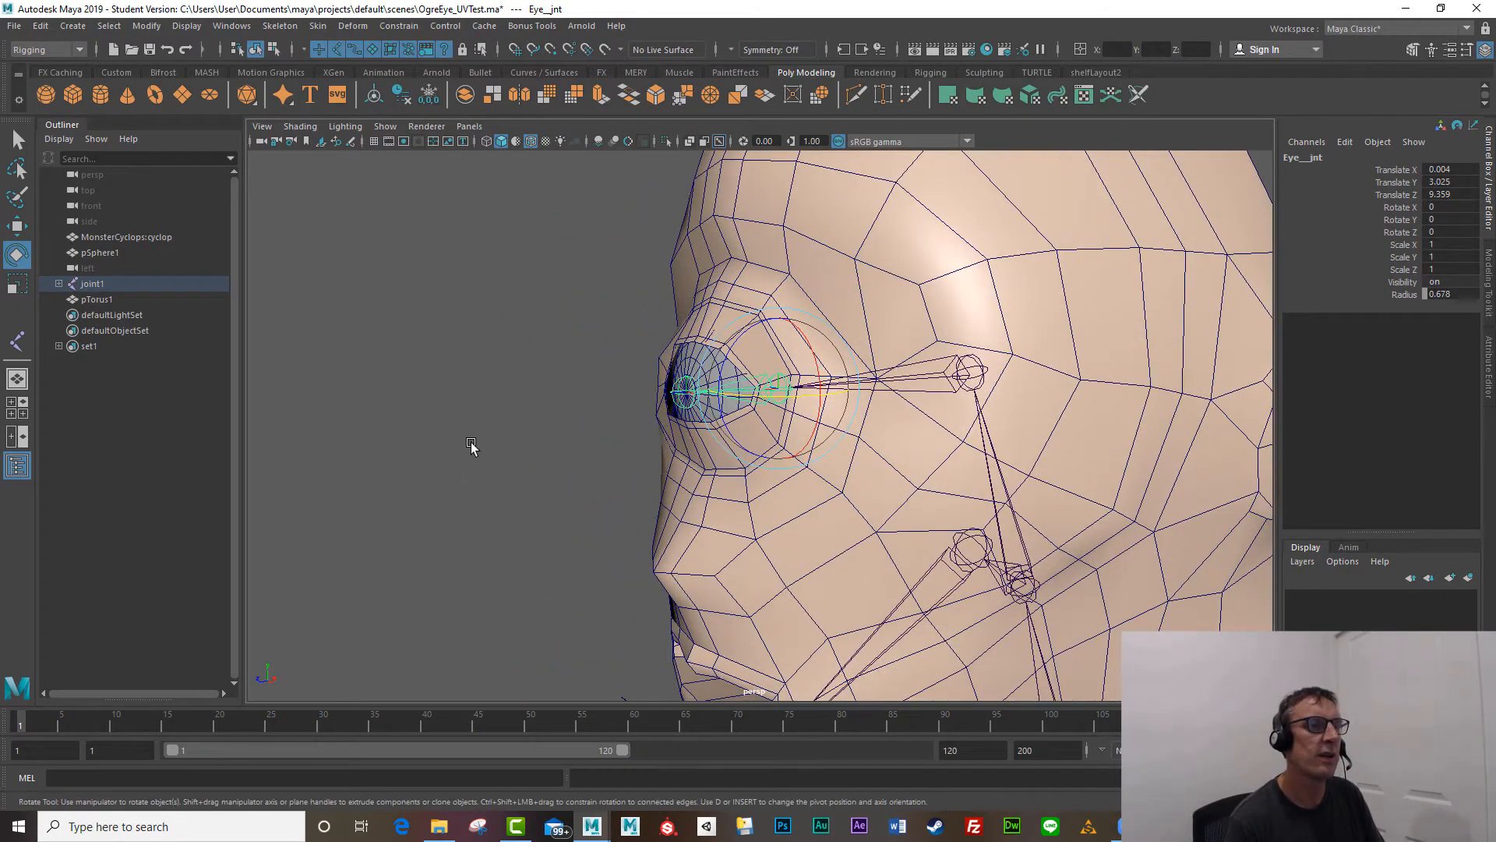
click(72, 26)
mouse_move(260, 69)
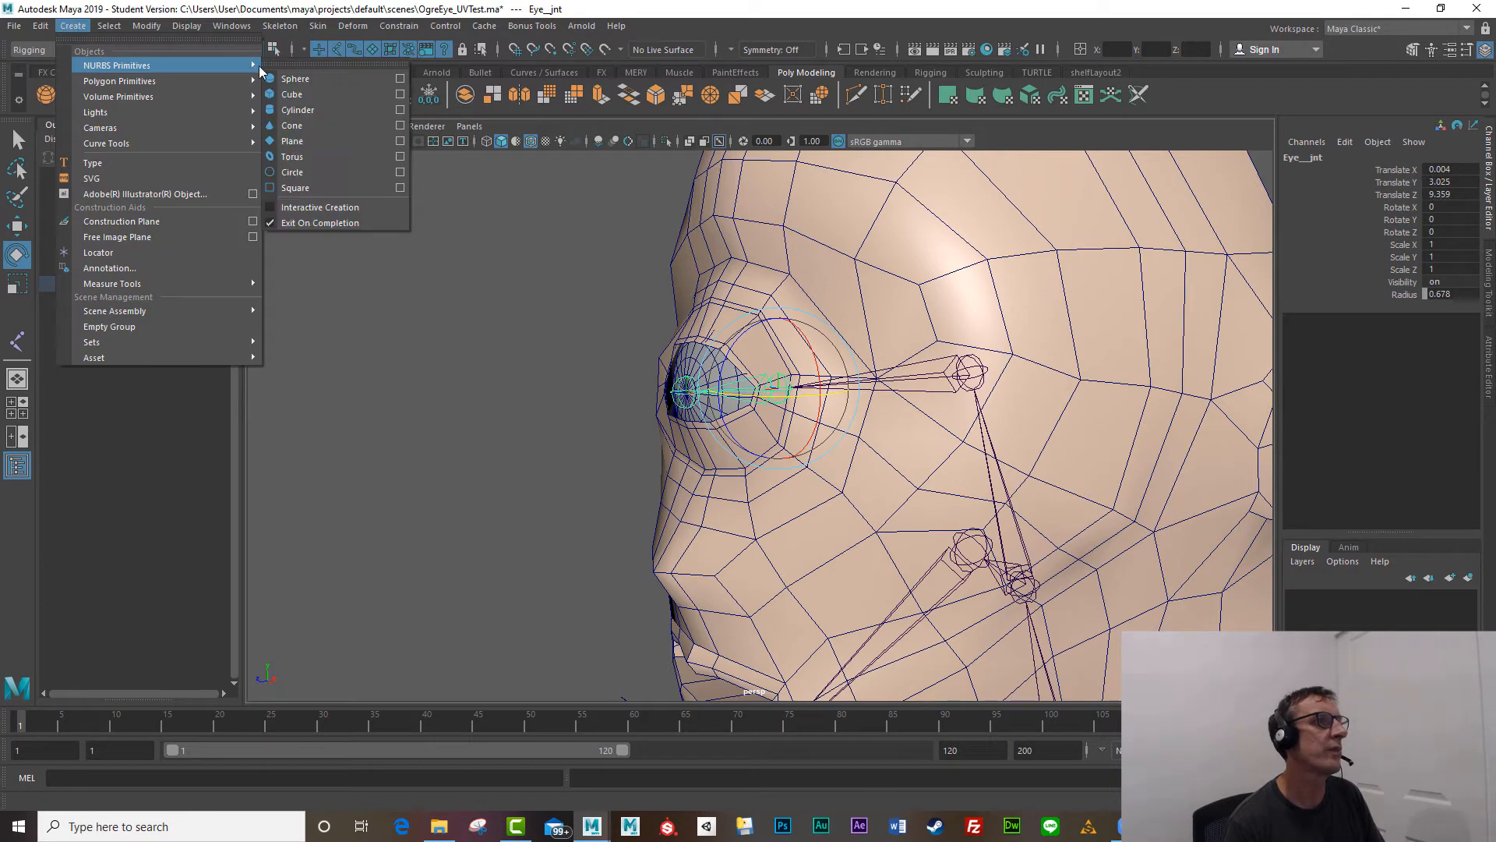
click(302, 173)
scroll(732, 530, down, 5)
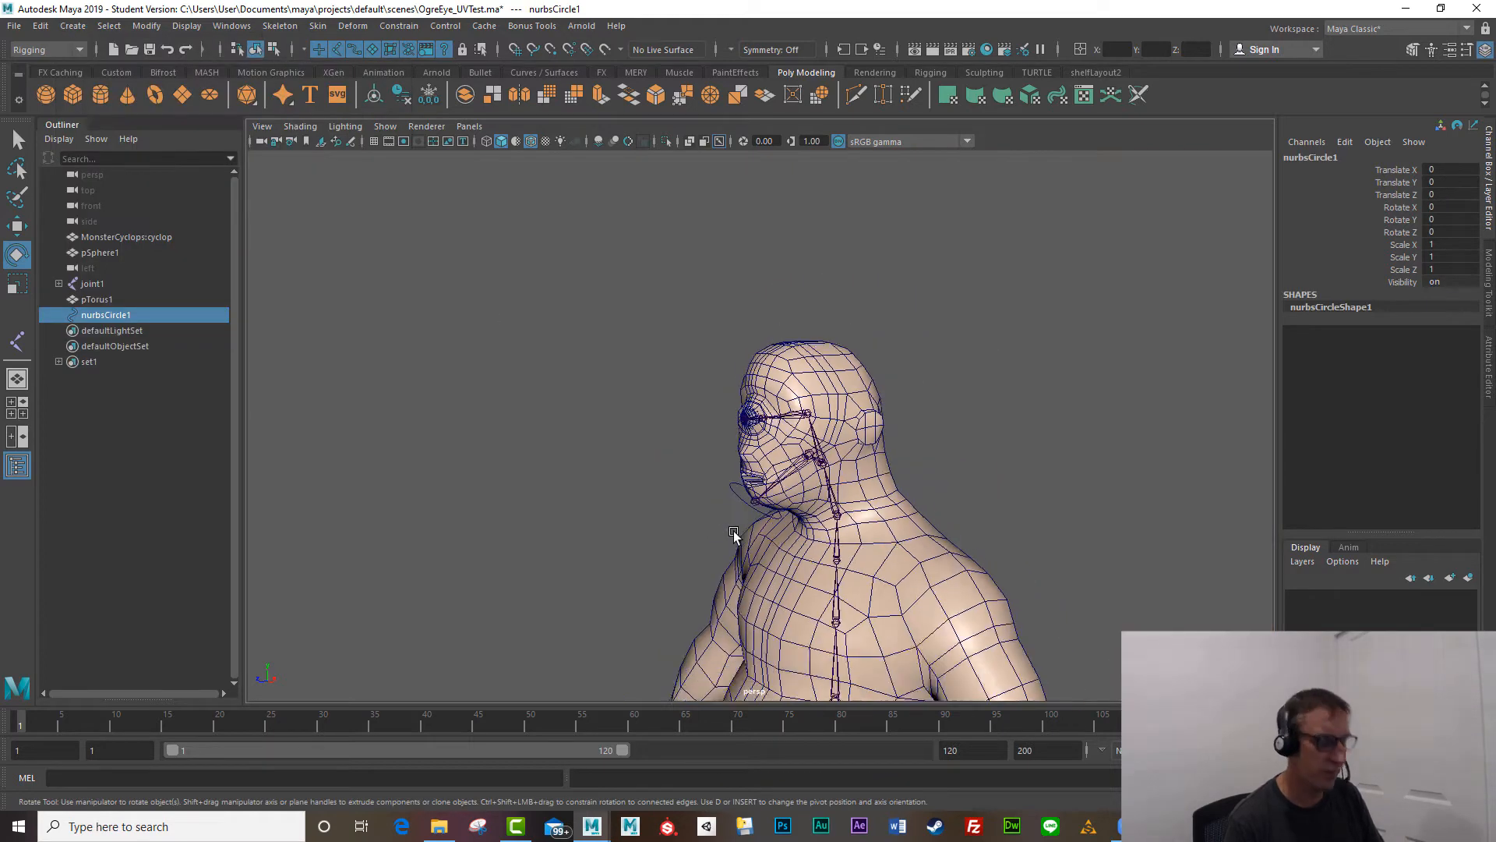
scroll(733, 531, down, 4)
key(w)
scroll(738, 535, down, 3)
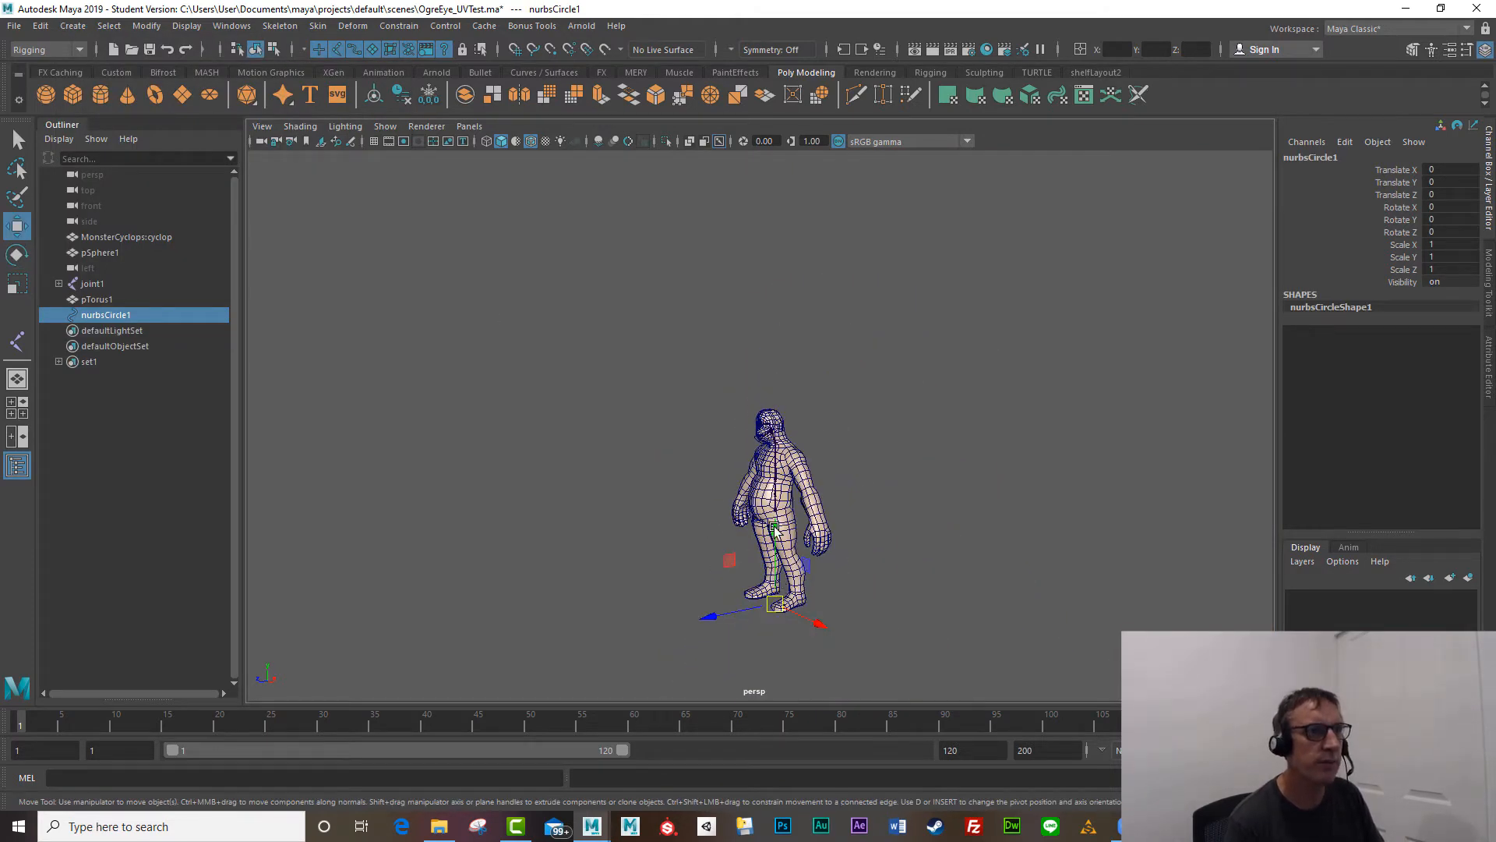
drag(775, 530, 758, 355)
drag(764, 433, 718, 444)
Step: Scale the new circle uniformly to about 5.222
key(f)
alt+drag(751, 494, 608, 414)
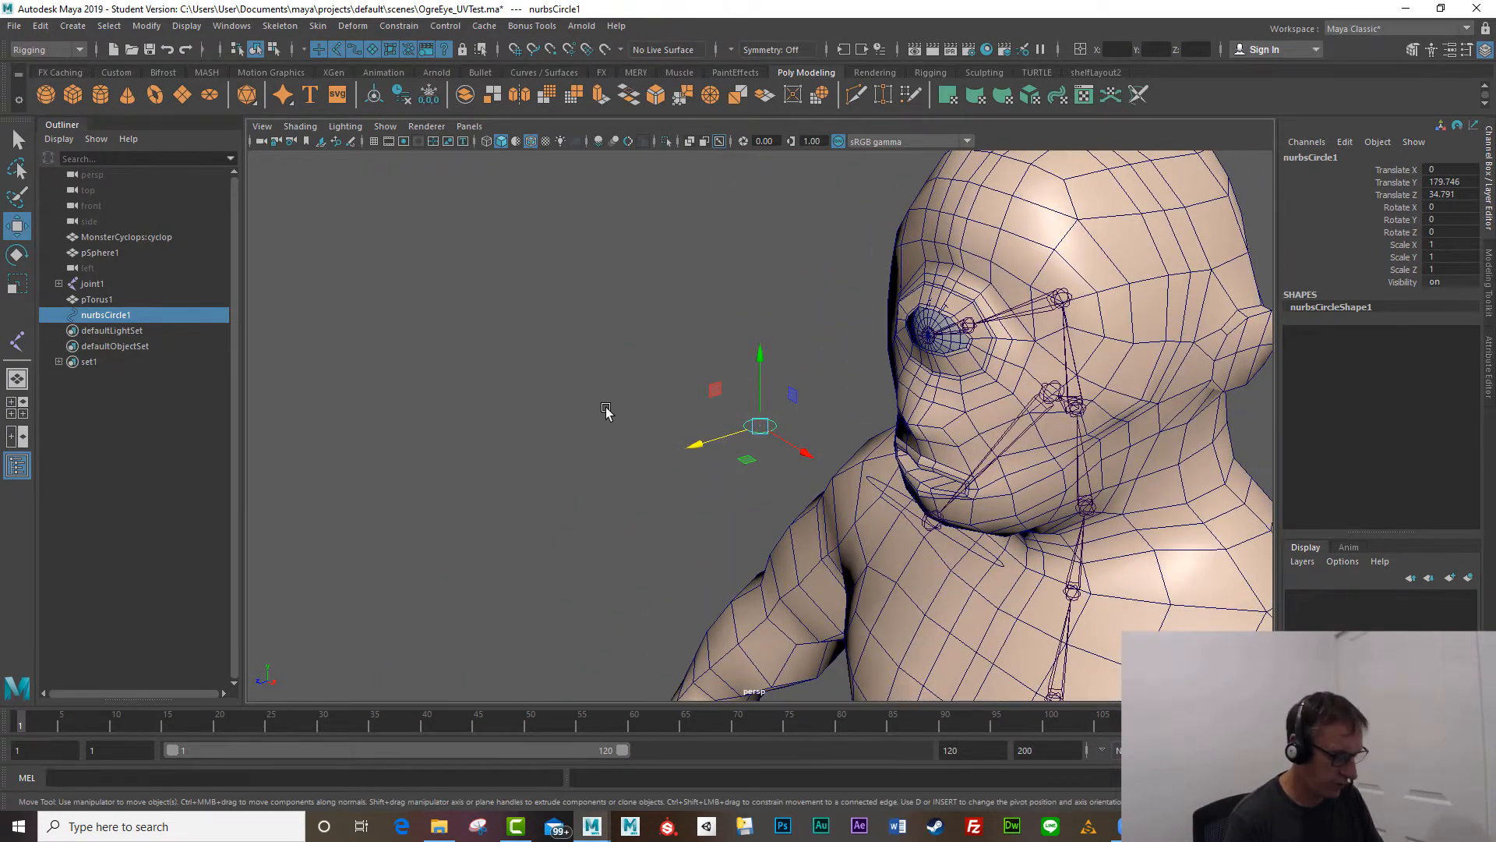
key(r)
drag(760, 427, 826, 477)
Step: Try rotating the circle freely about its X axis to stand it upright, and undo the rotation
key(e)
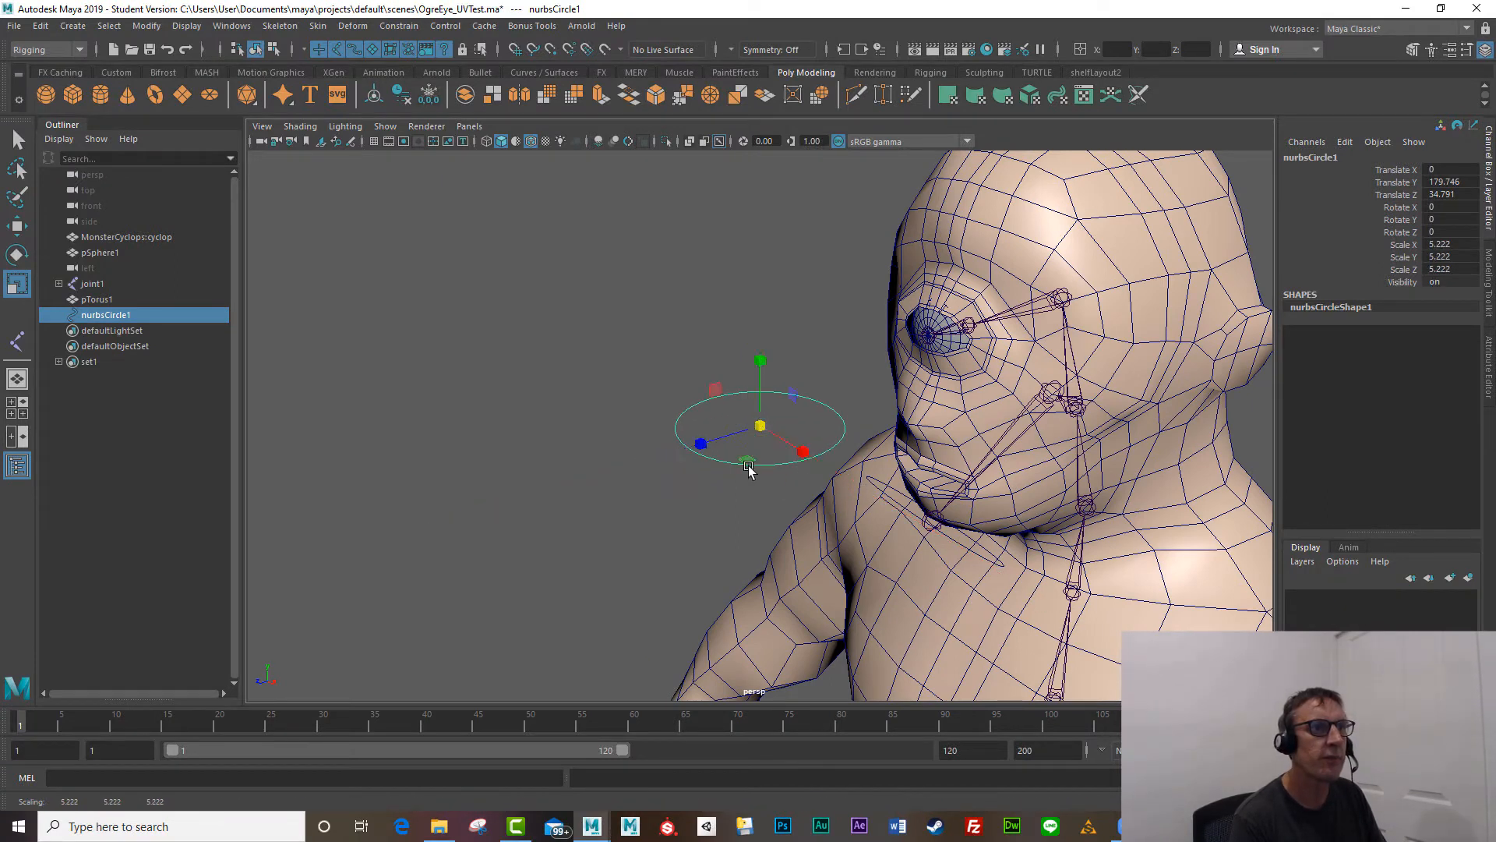
drag(726, 382, 712, 451)
drag(711, 398, 516, 466)
key(w)
key(ctrl+z)
key(ctrl+z)
key(ctrl+z)
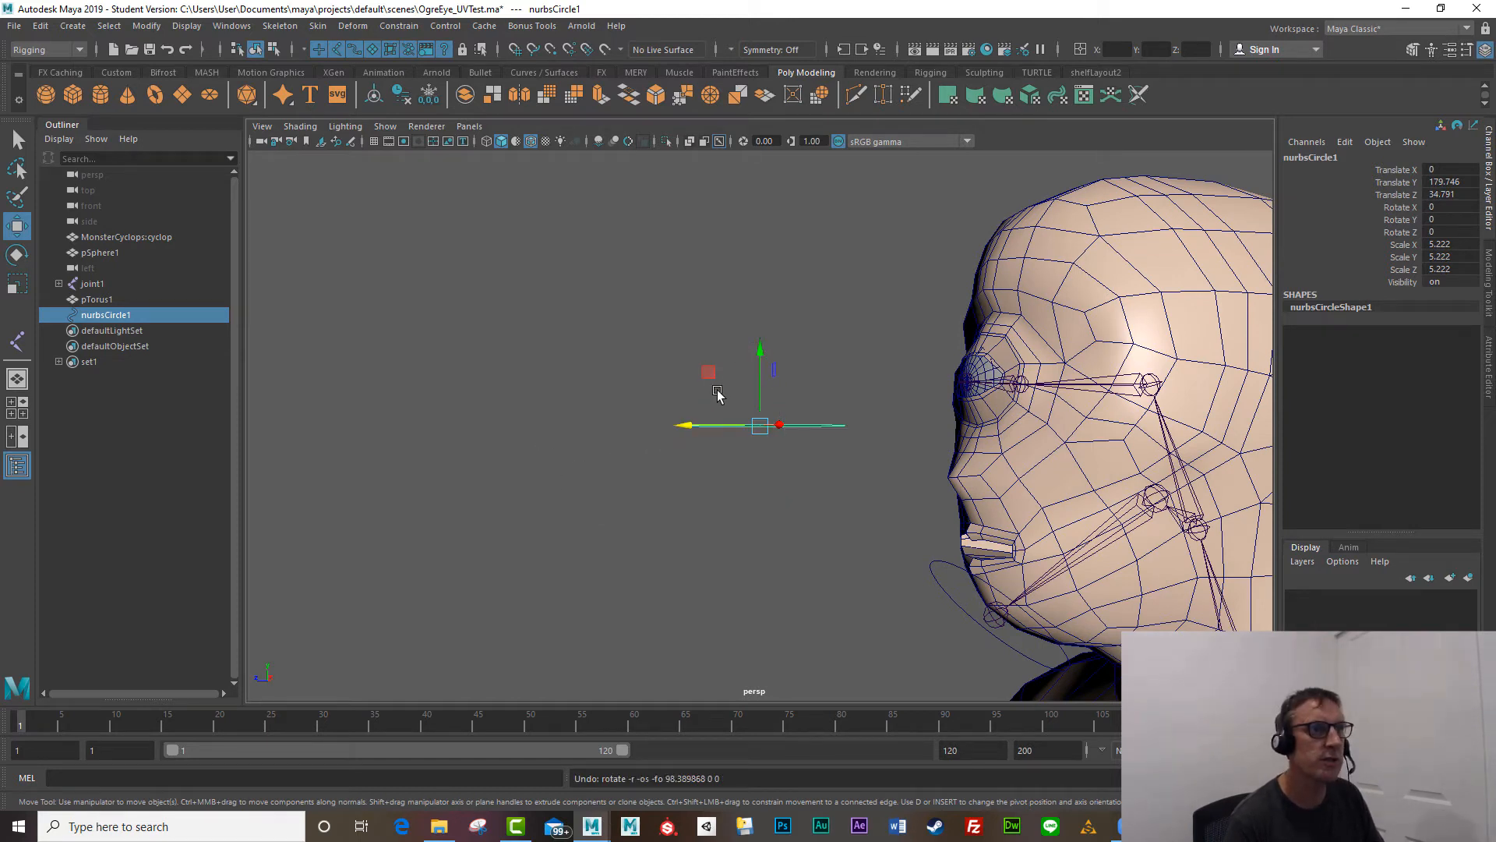
Step: Rotate the circle to Rotate X 90 so it stands upright facing the eye, and deselect it
key(e)
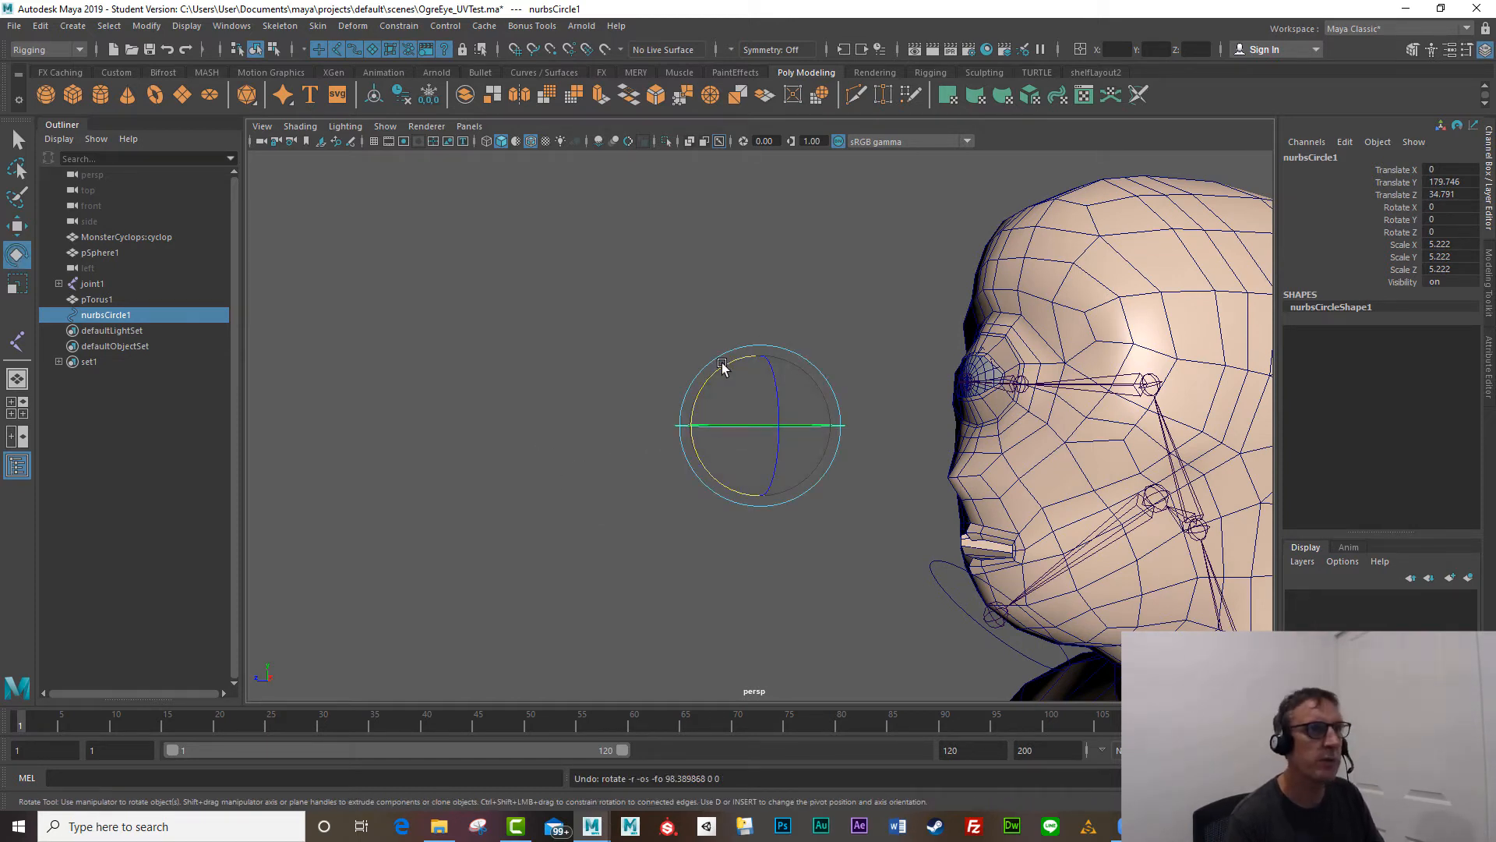
drag(724, 365, 655, 424)
click(647, 405)
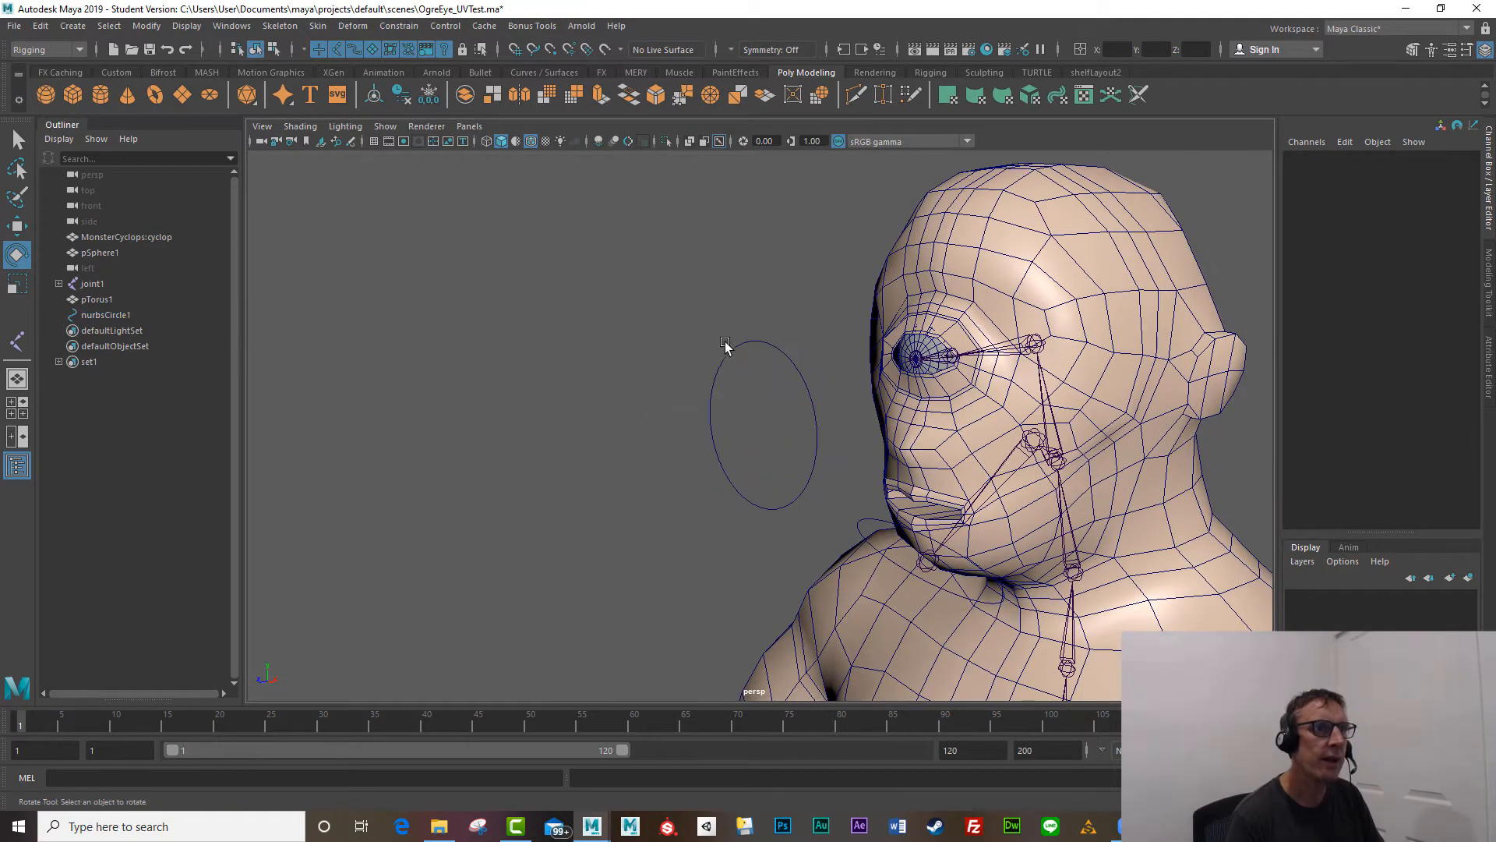
Step: Scale the circle's control vertices inward to shape the curve into a diamond, and return to object mode
right_drag(738, 348, 675, 351)
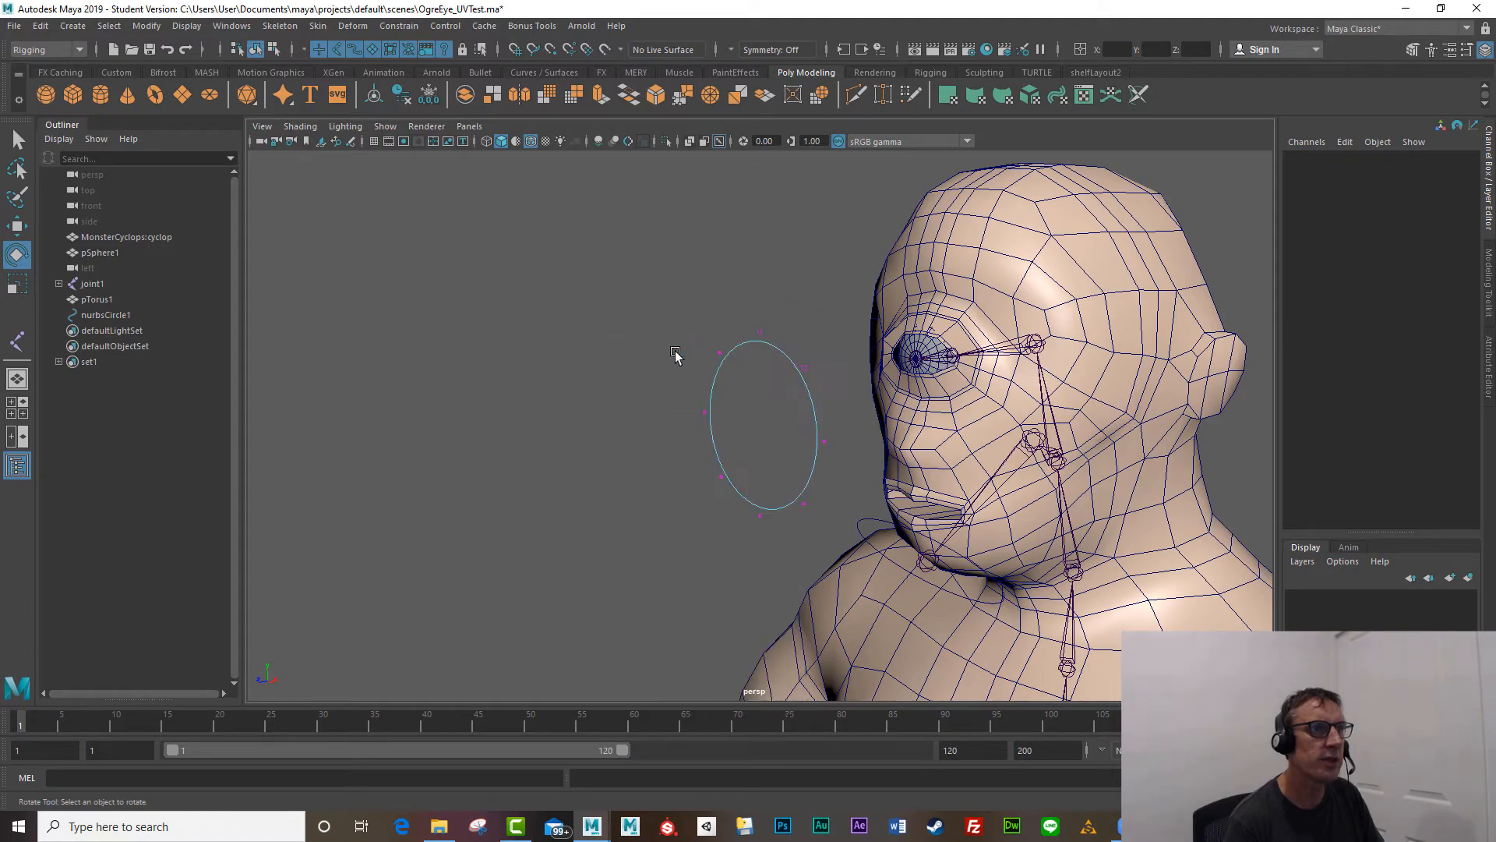
alt+drag(651, 364, 829, 454)
key(r)
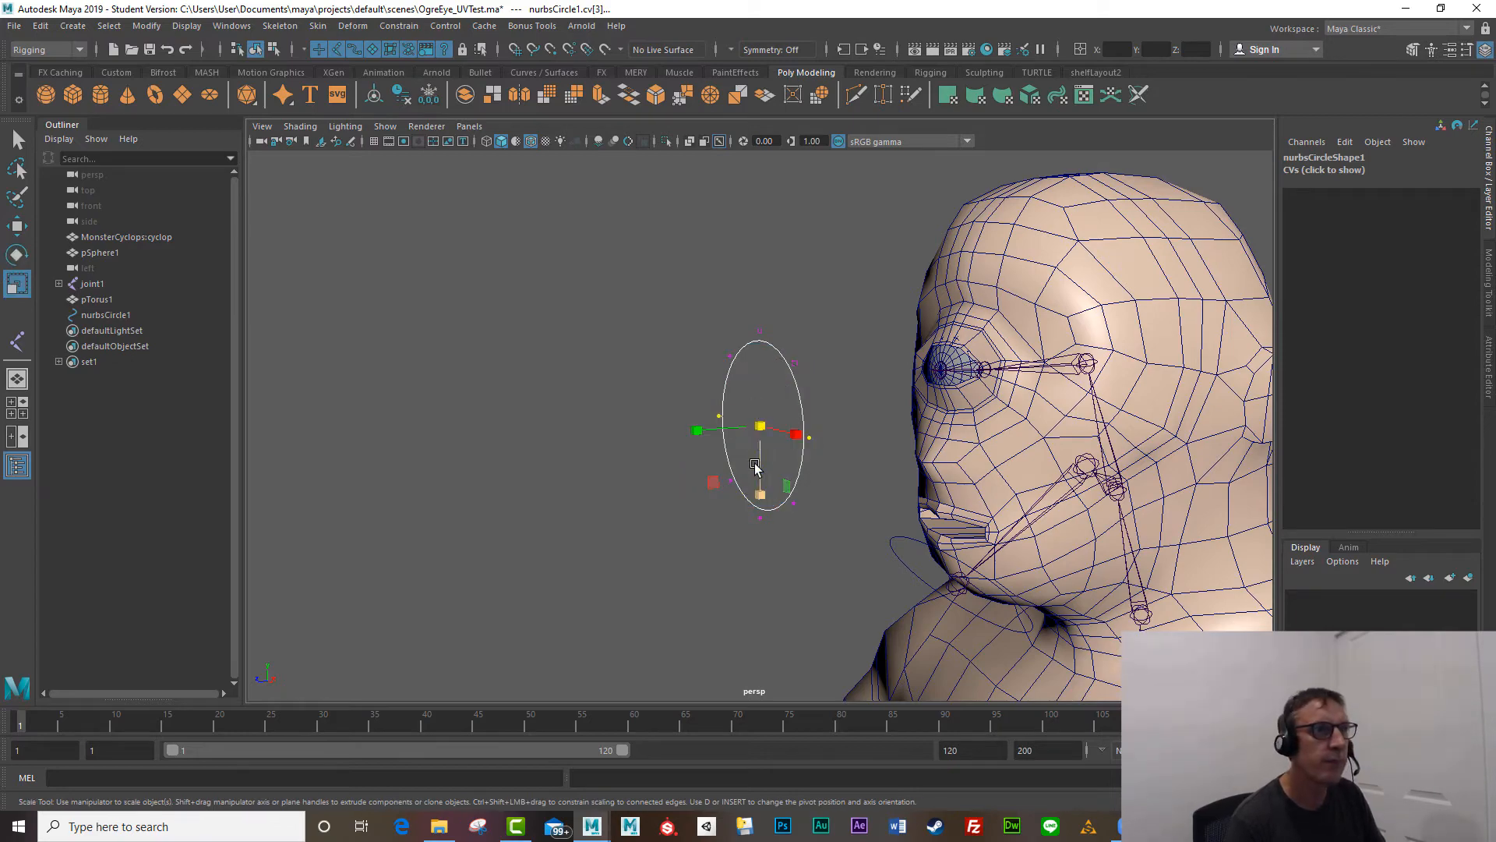
click(760, 494)
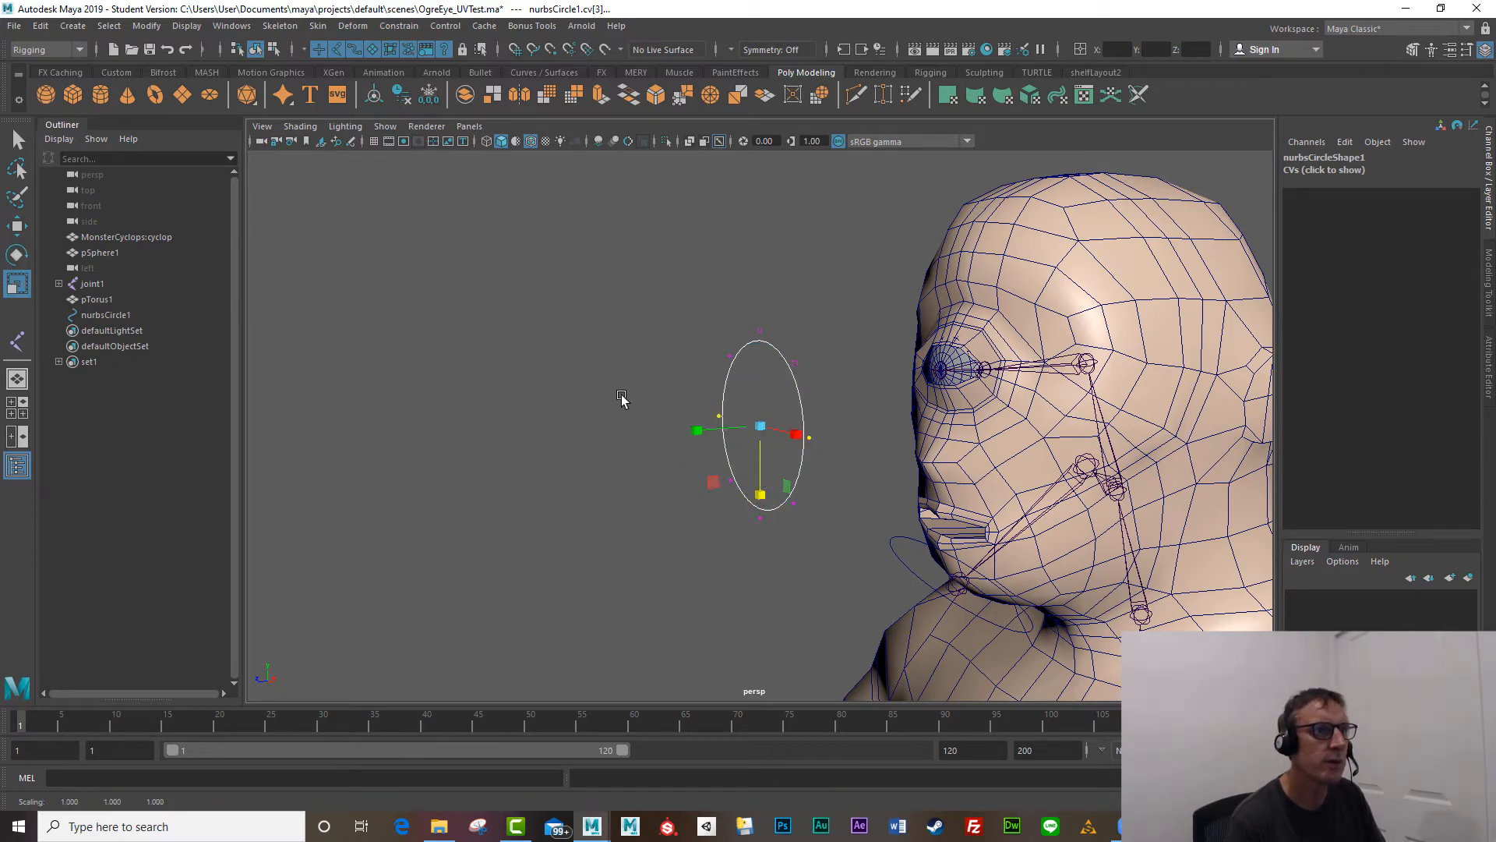
alt+drag(621, 399, 844, 394)
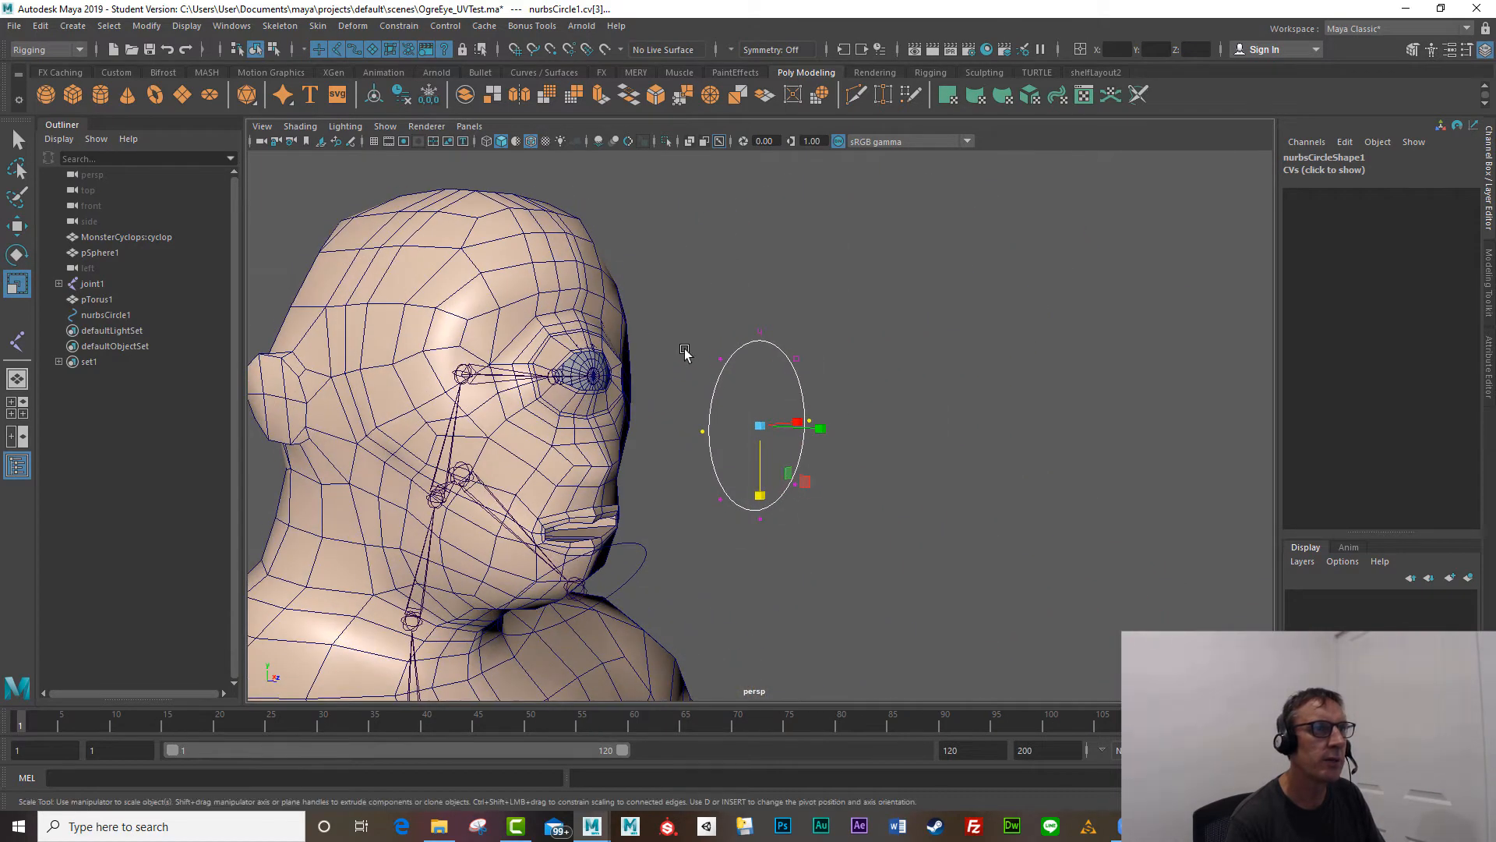
drag(685, 352, 847, 567)
alt+drag(755, 525, 546, 499)
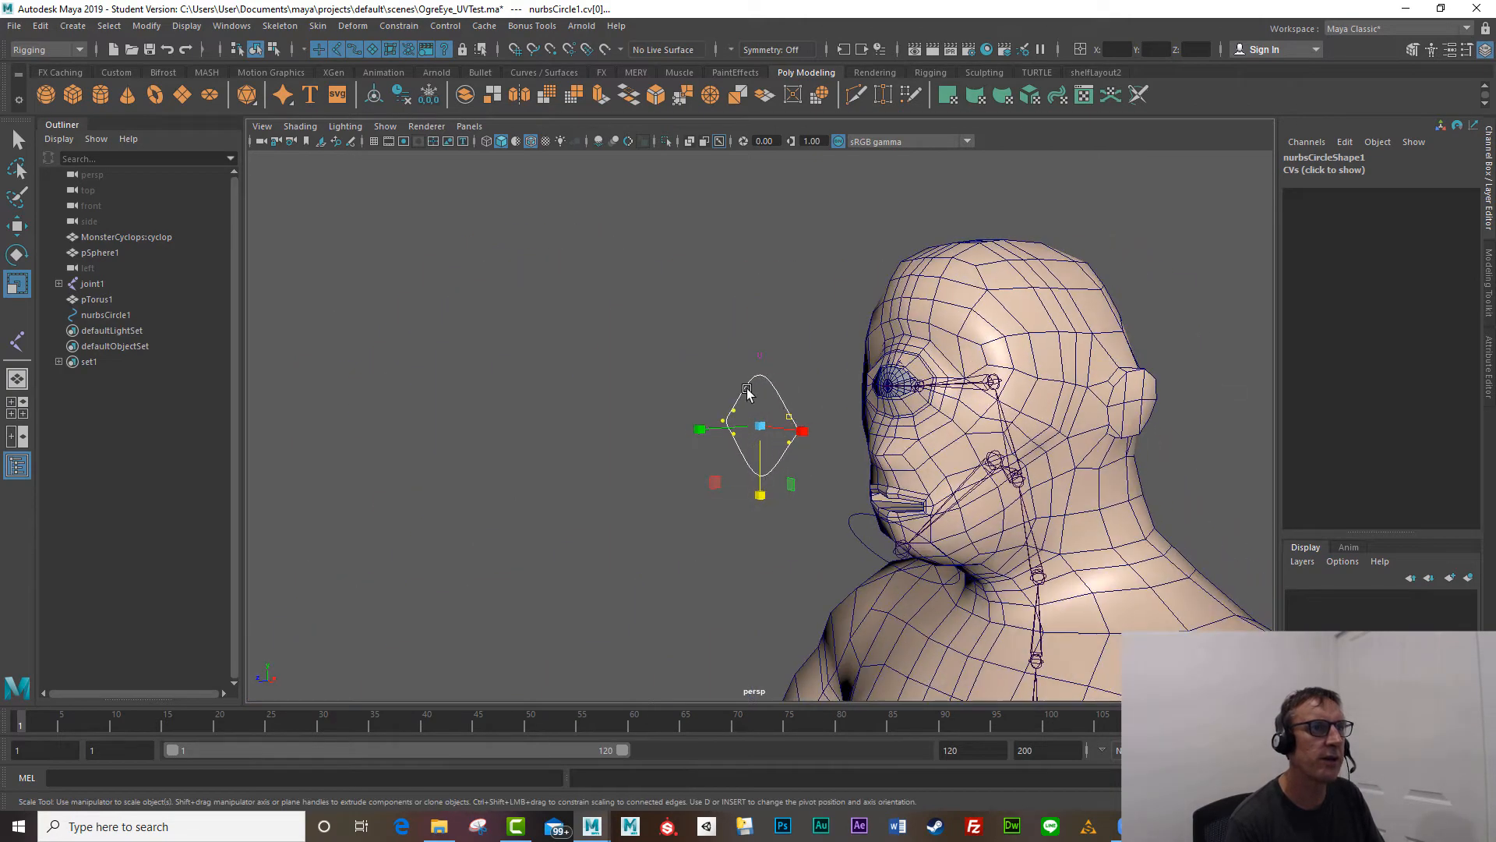
right_drag(750, 380, 694, 467)
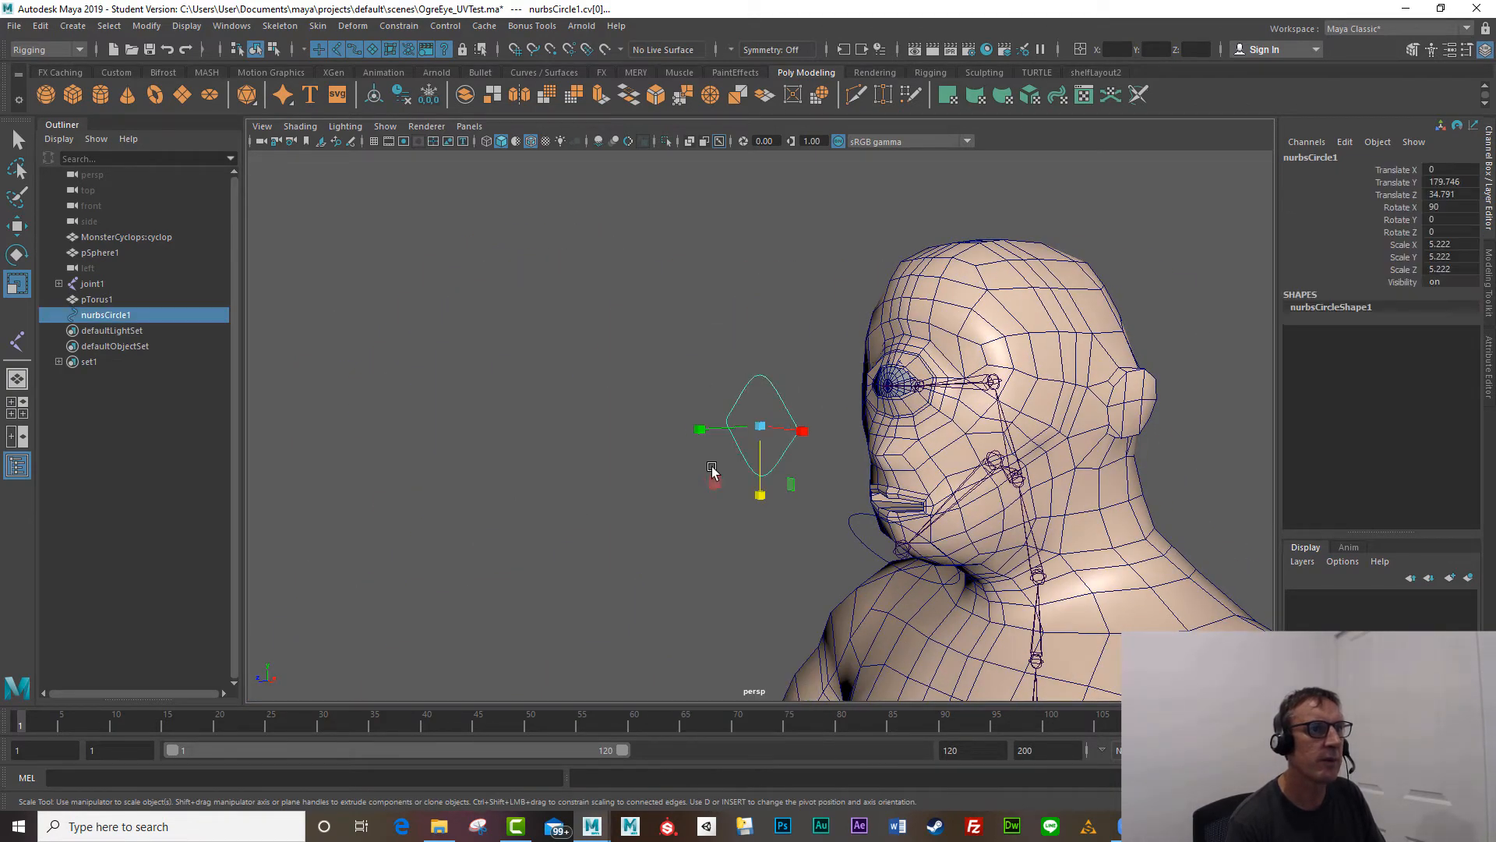
alt+drag(694, 468, 670, 451)
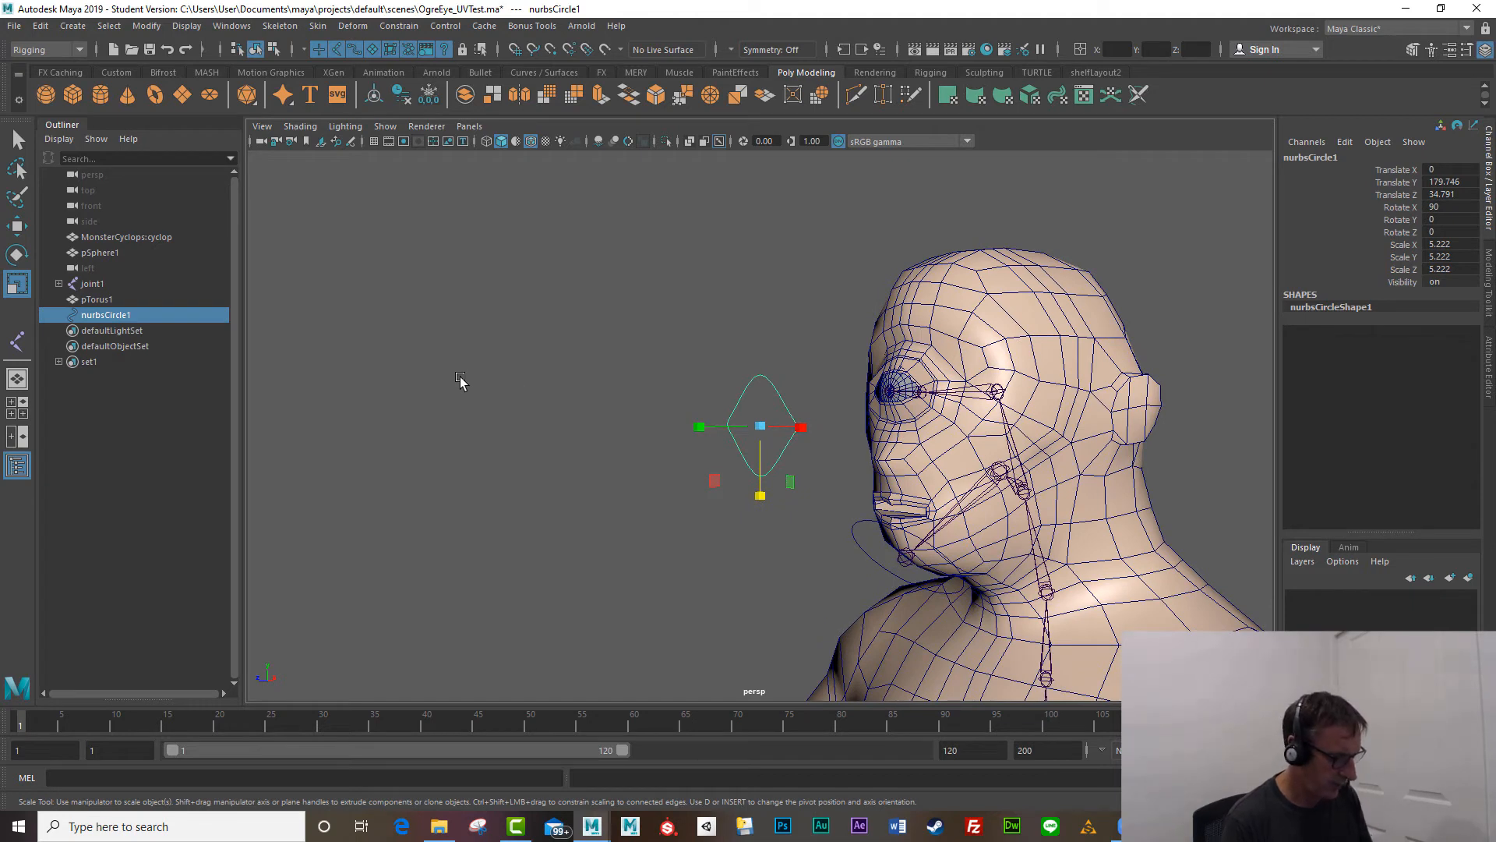
Step: Freeze the transformations of the diamond curve and rename it Eye_Target
key(w)
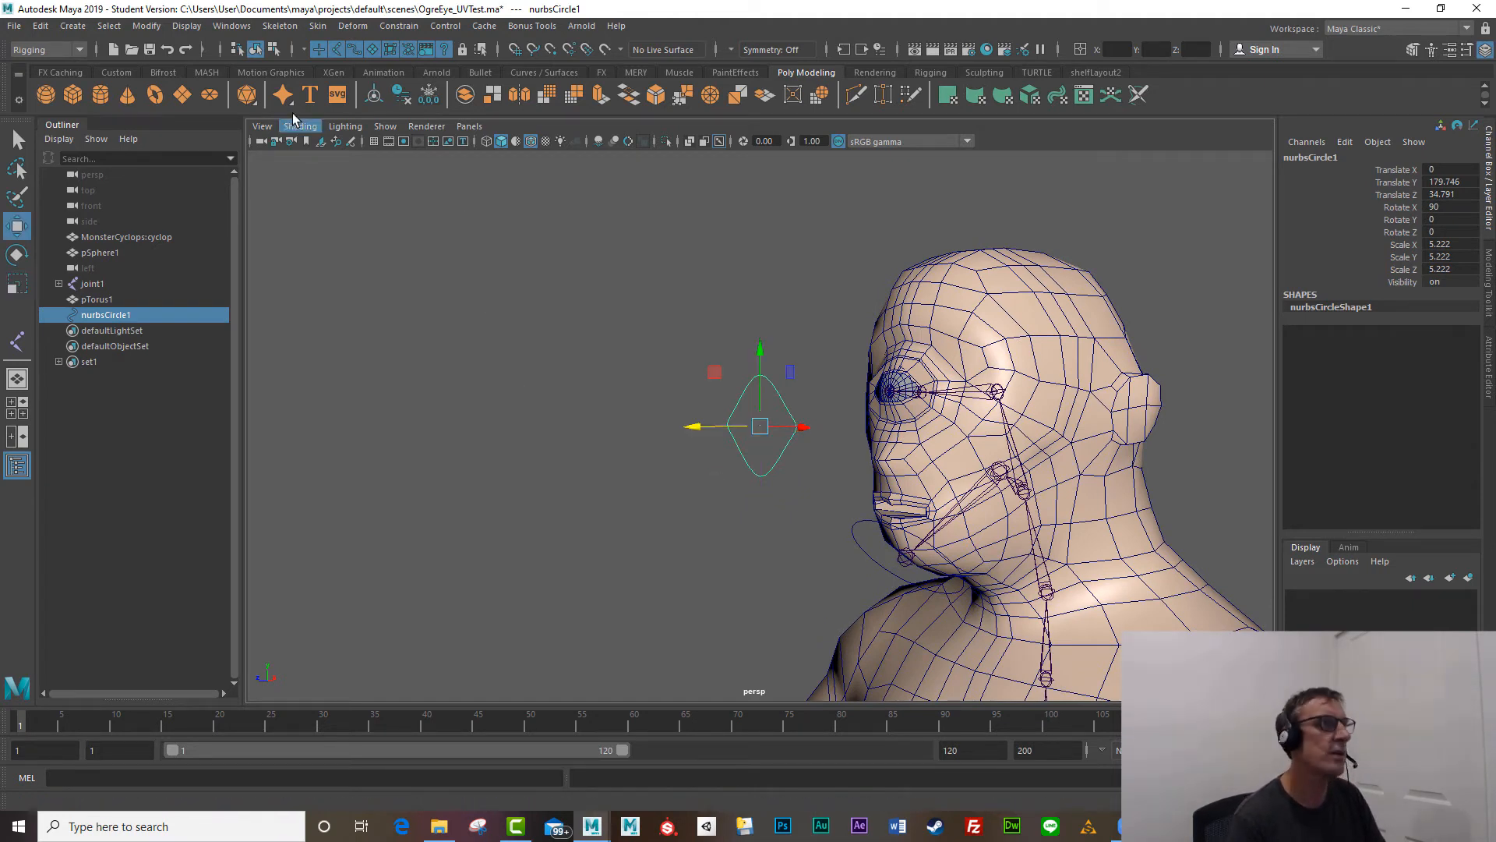
click(146, 26)
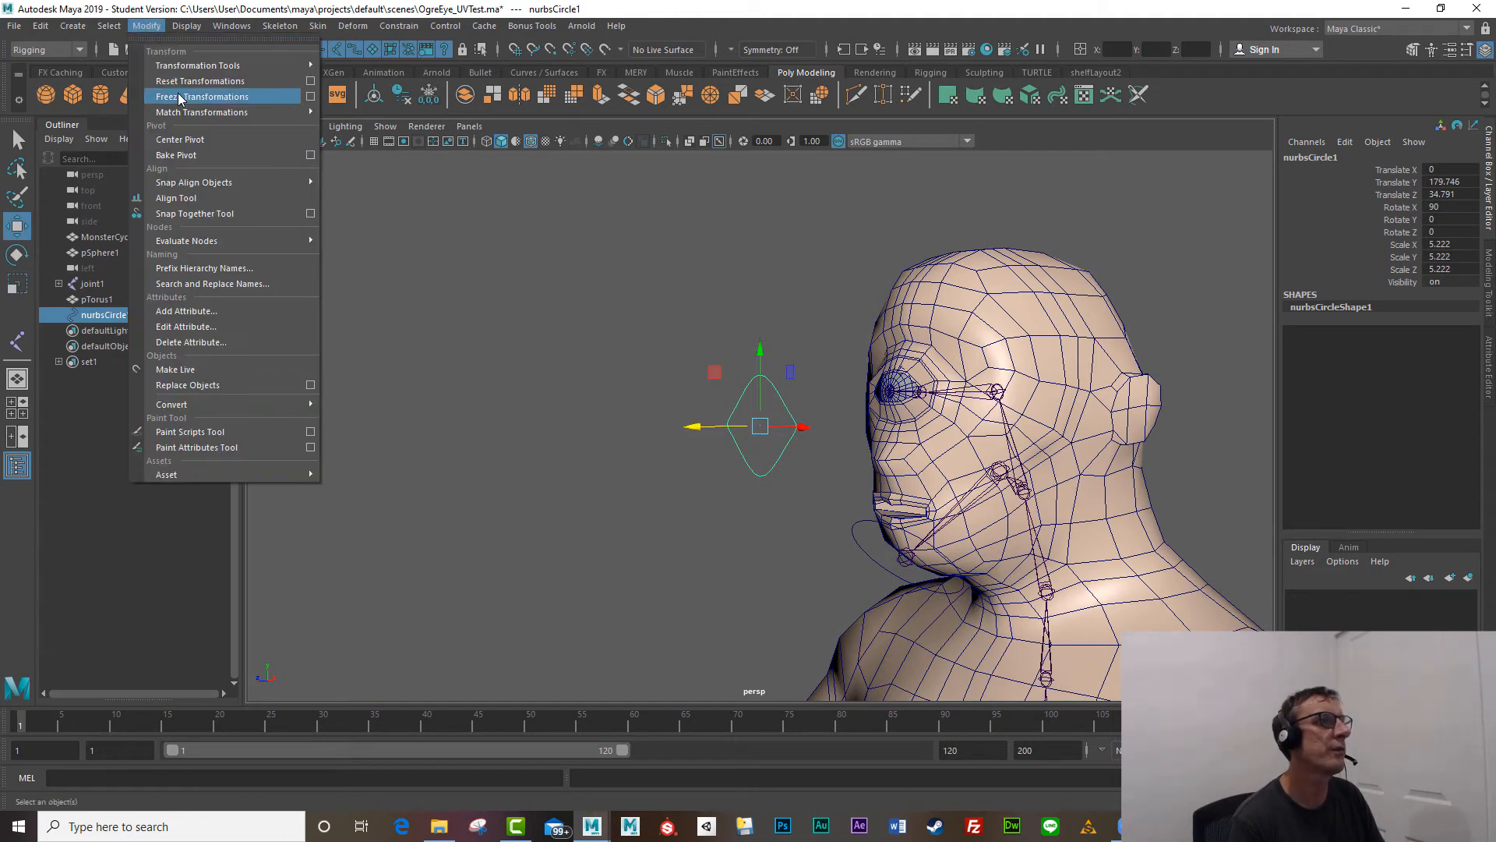
click(178, 95)
click(1354, 158)
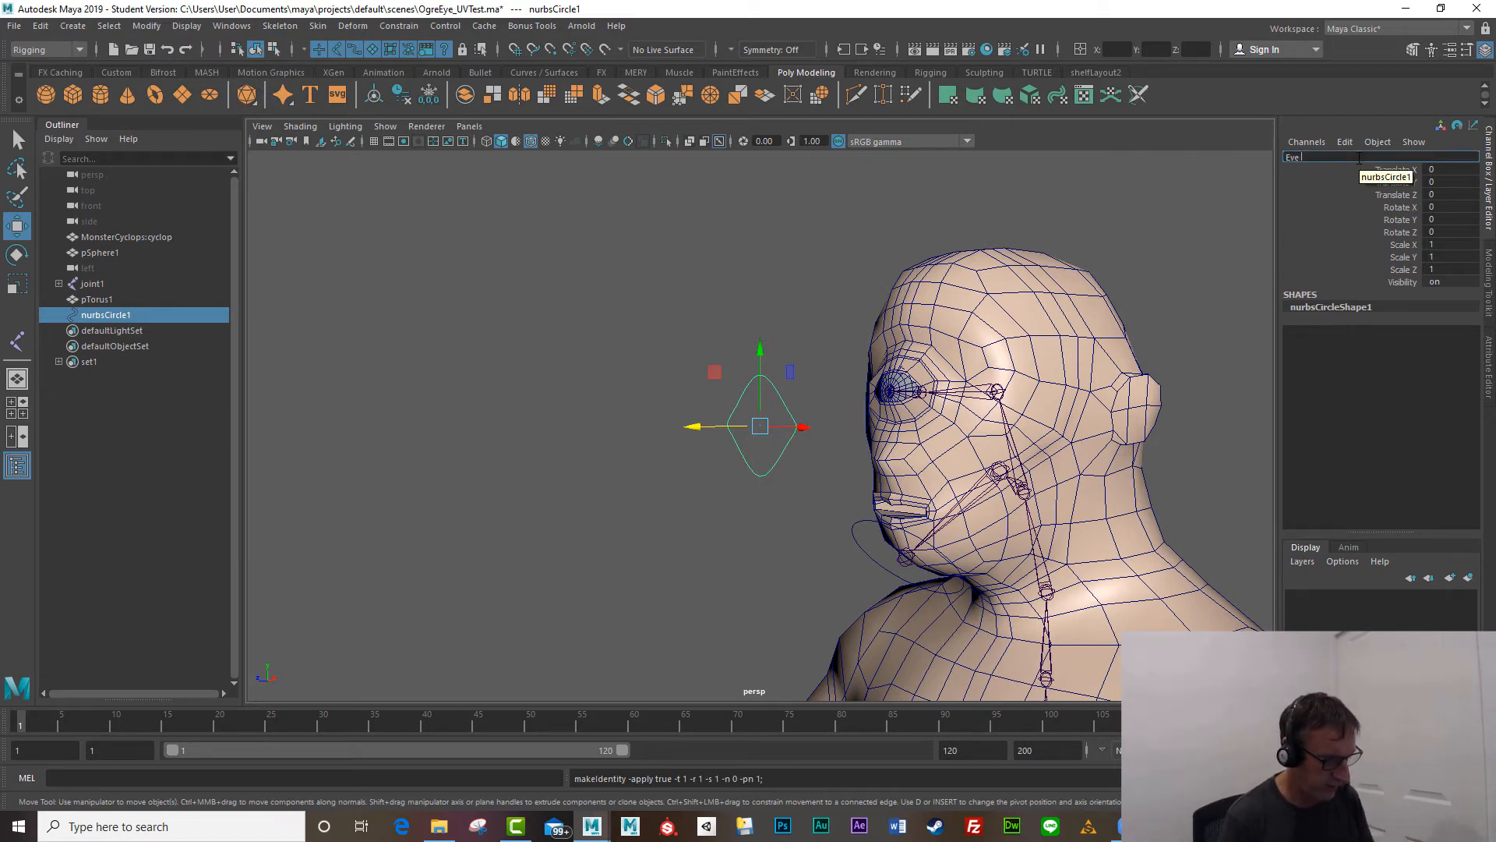
text(Eye_Target)
key(Return)
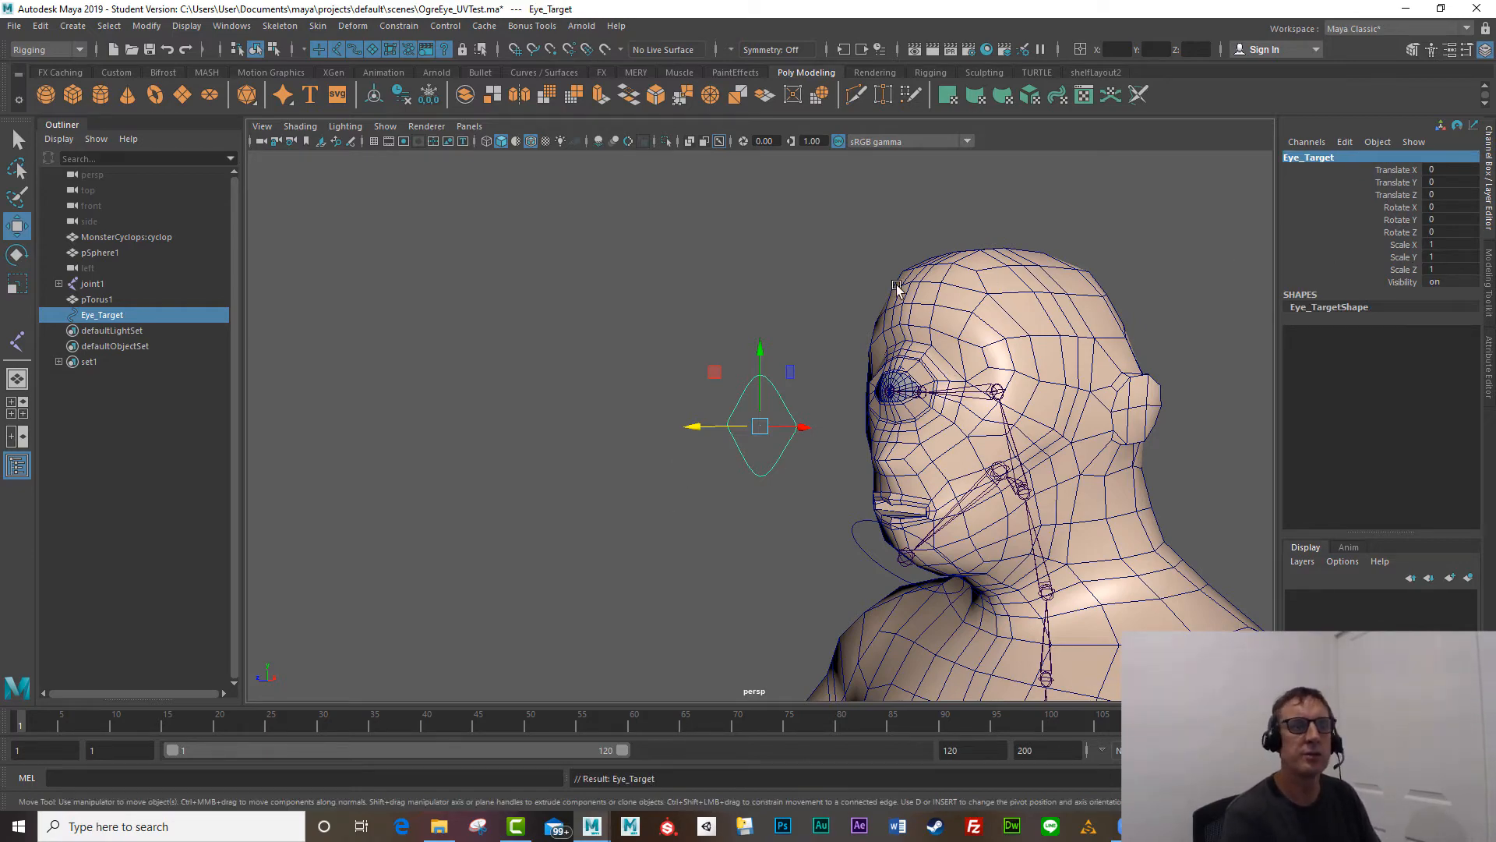
Step: Raise Eye_Target by about 2.874 in Y in the front view to centre it on the eye, and freeze its transformations
scroll(708, 470, up, 3)
alt+drag(583, 450, 668, 503)
key(space)
scroll(687, 478, down, 2)
drag(747, 333, 759, 279)
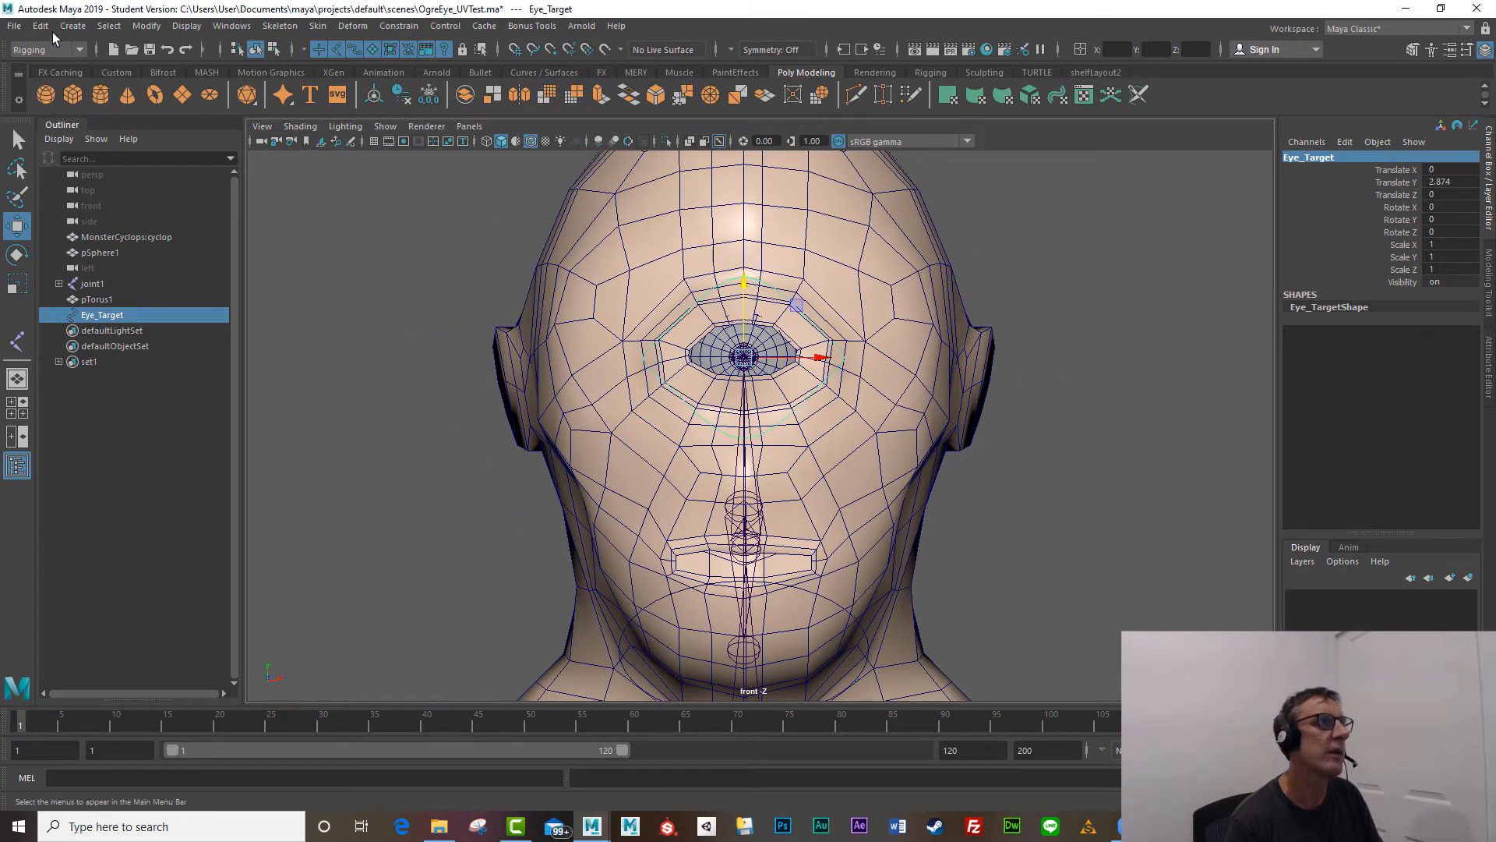
click(146, 26)
click(175, 97)
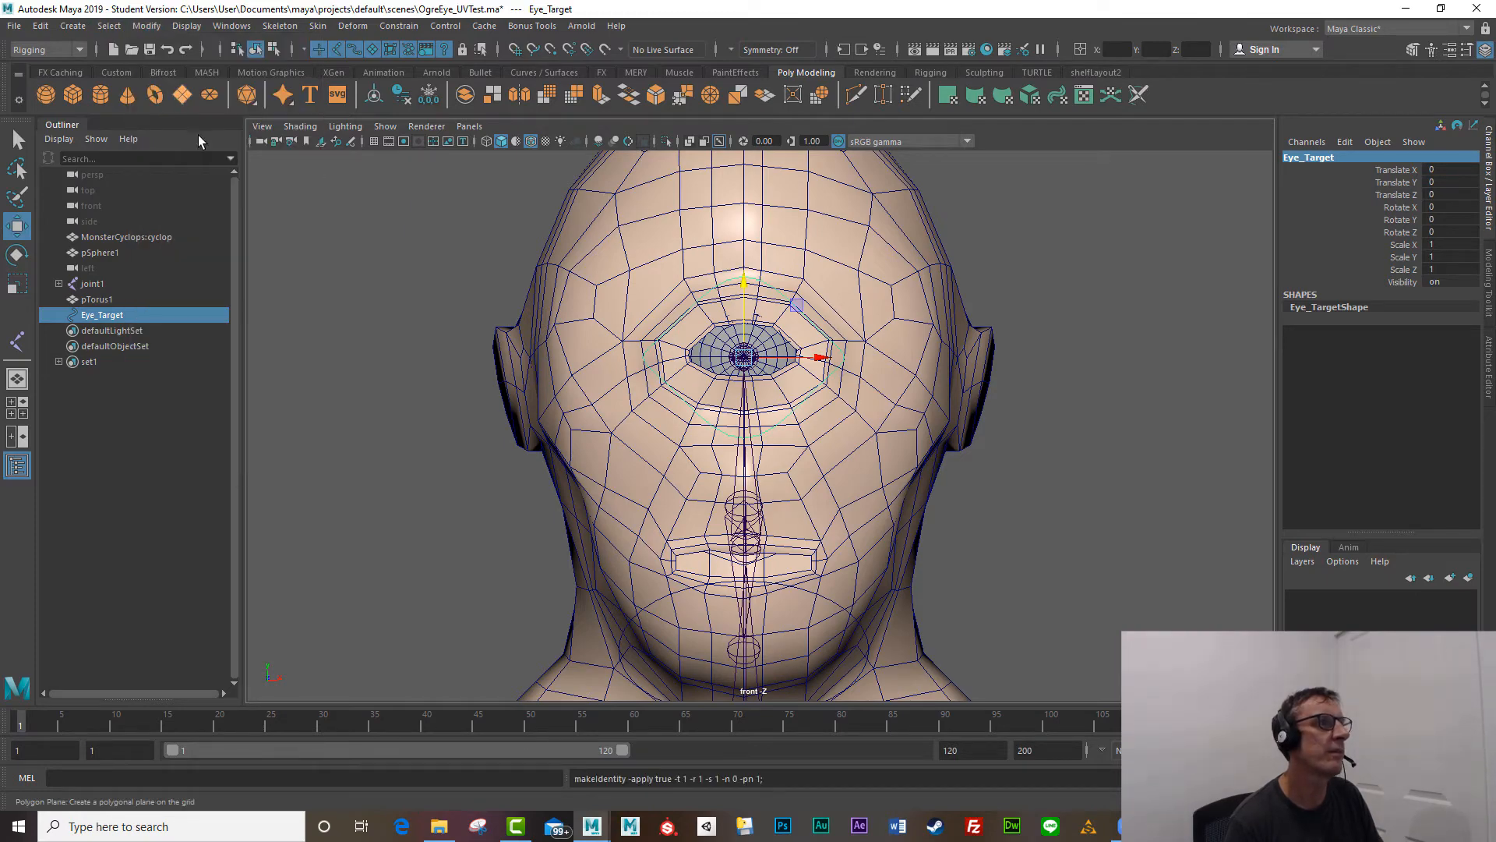
Step: Examine in perspective how Eye_Target lines up with Eye__jnt and the eyeball
key(space)
drag(483, 483, 482, 438)
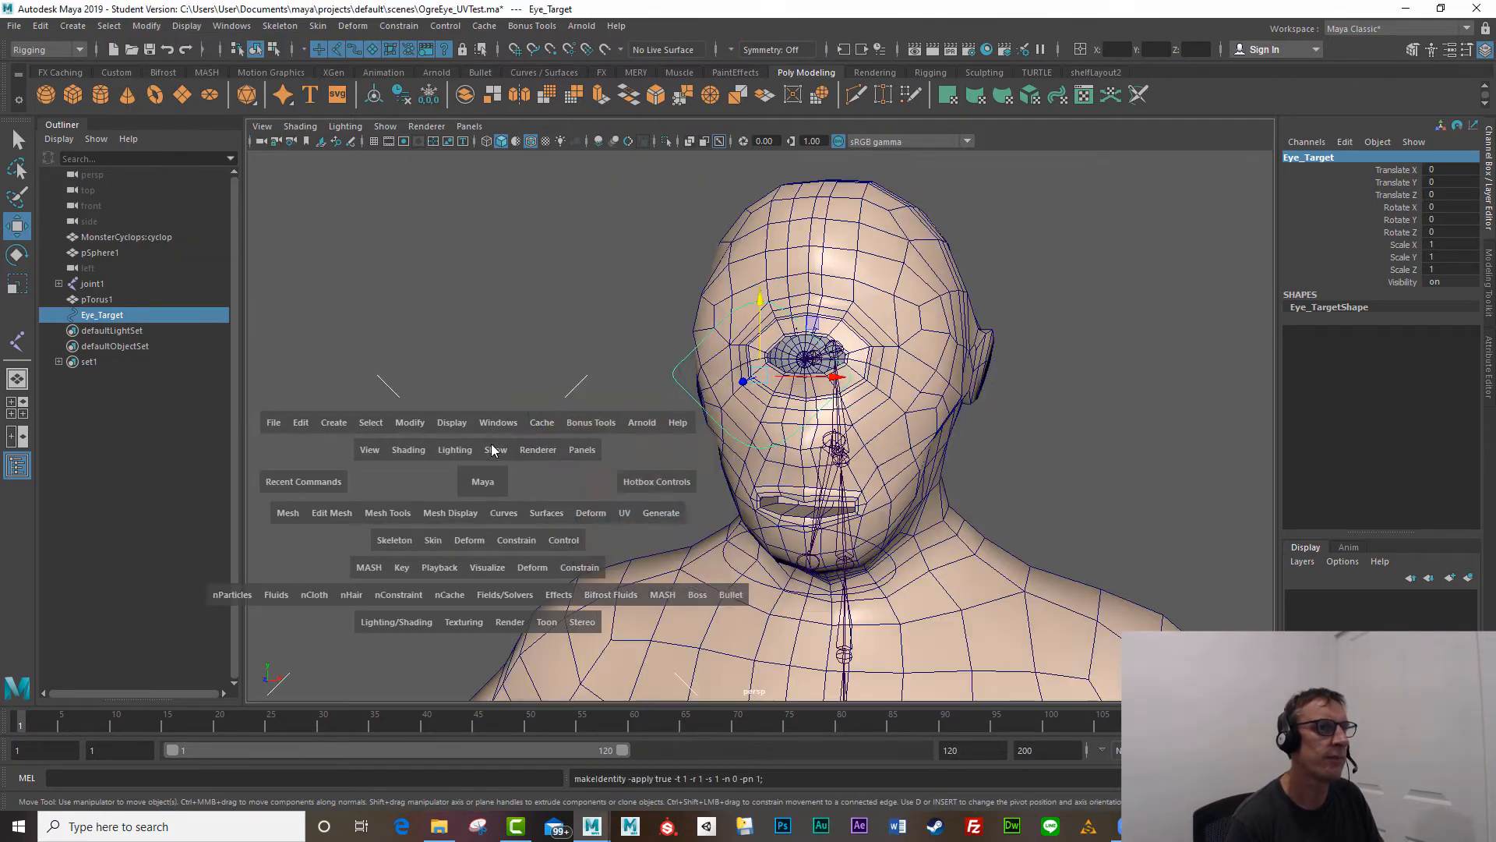
alt+drag(644, 482, 510, 487)
alt+drag(548, 478, 730, 477)
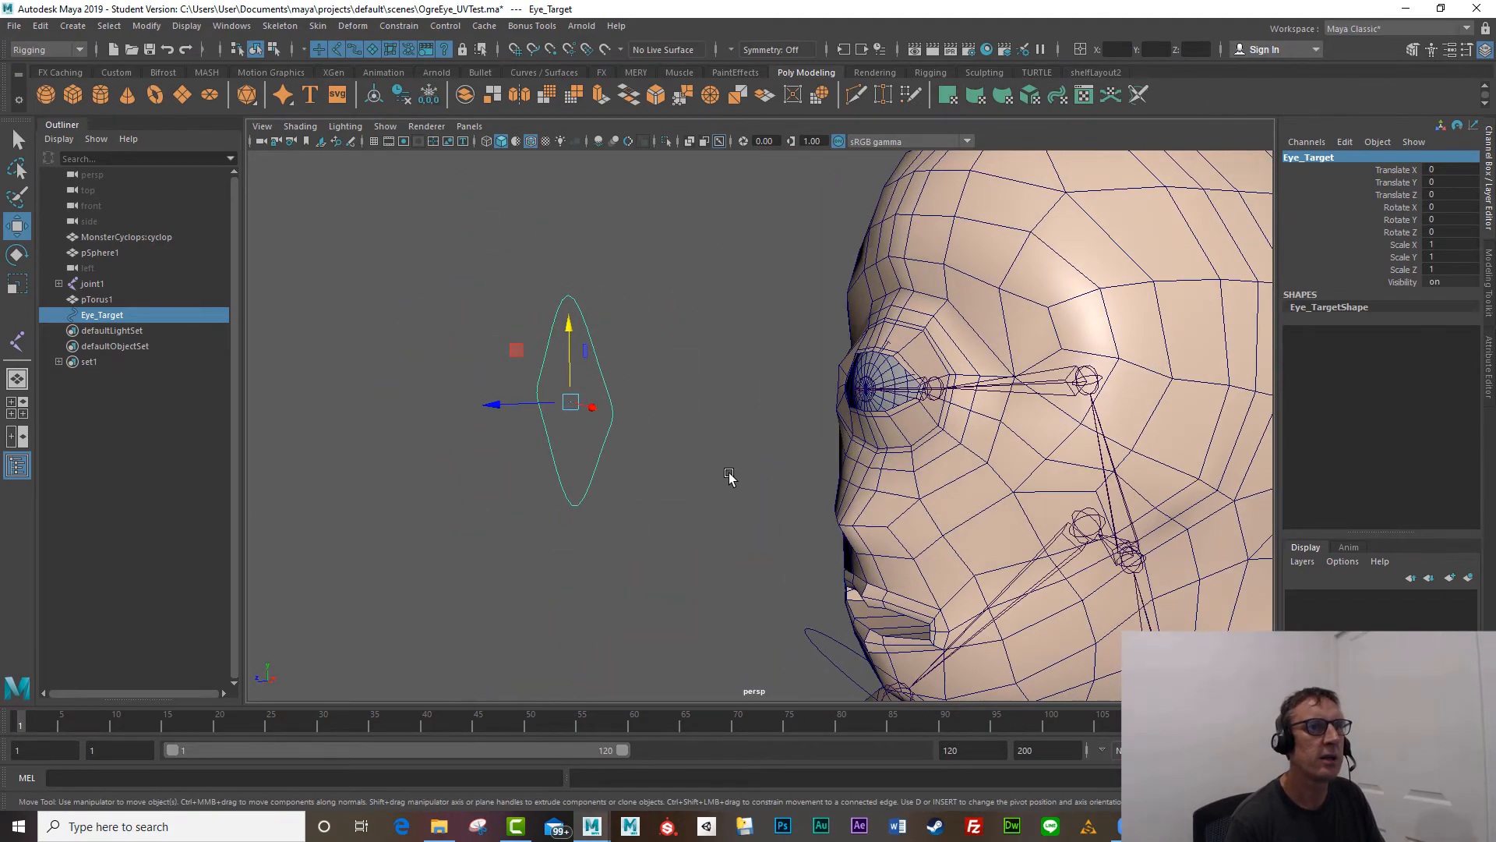
click(895, 392)
alt+drag(895, 392, 914, 428)
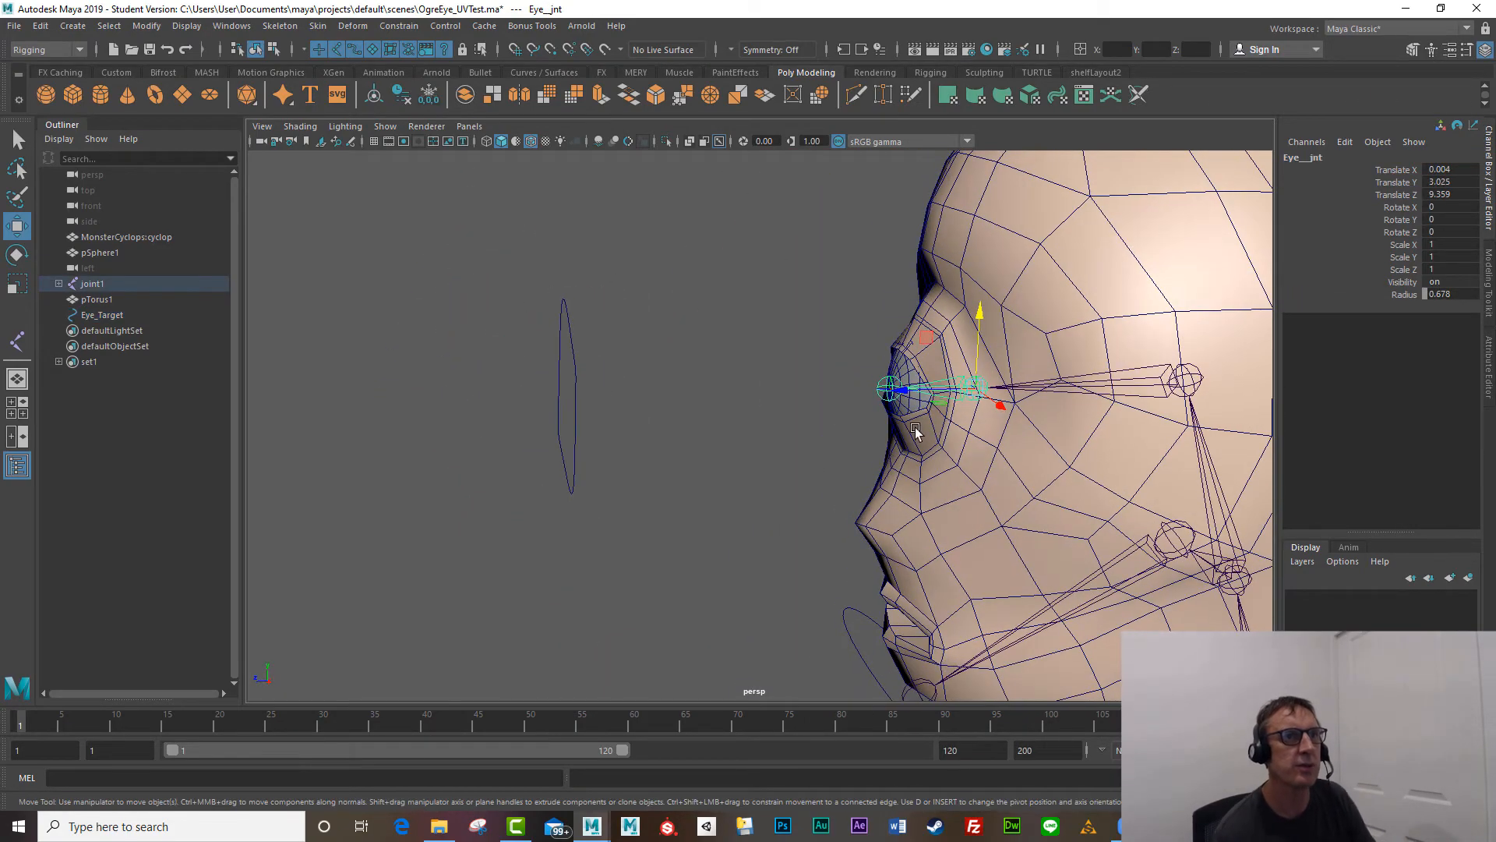
click(574, 373)
alt+drag(635, 427, 630, 480)
click(635, 490)
key(ctrl+z)
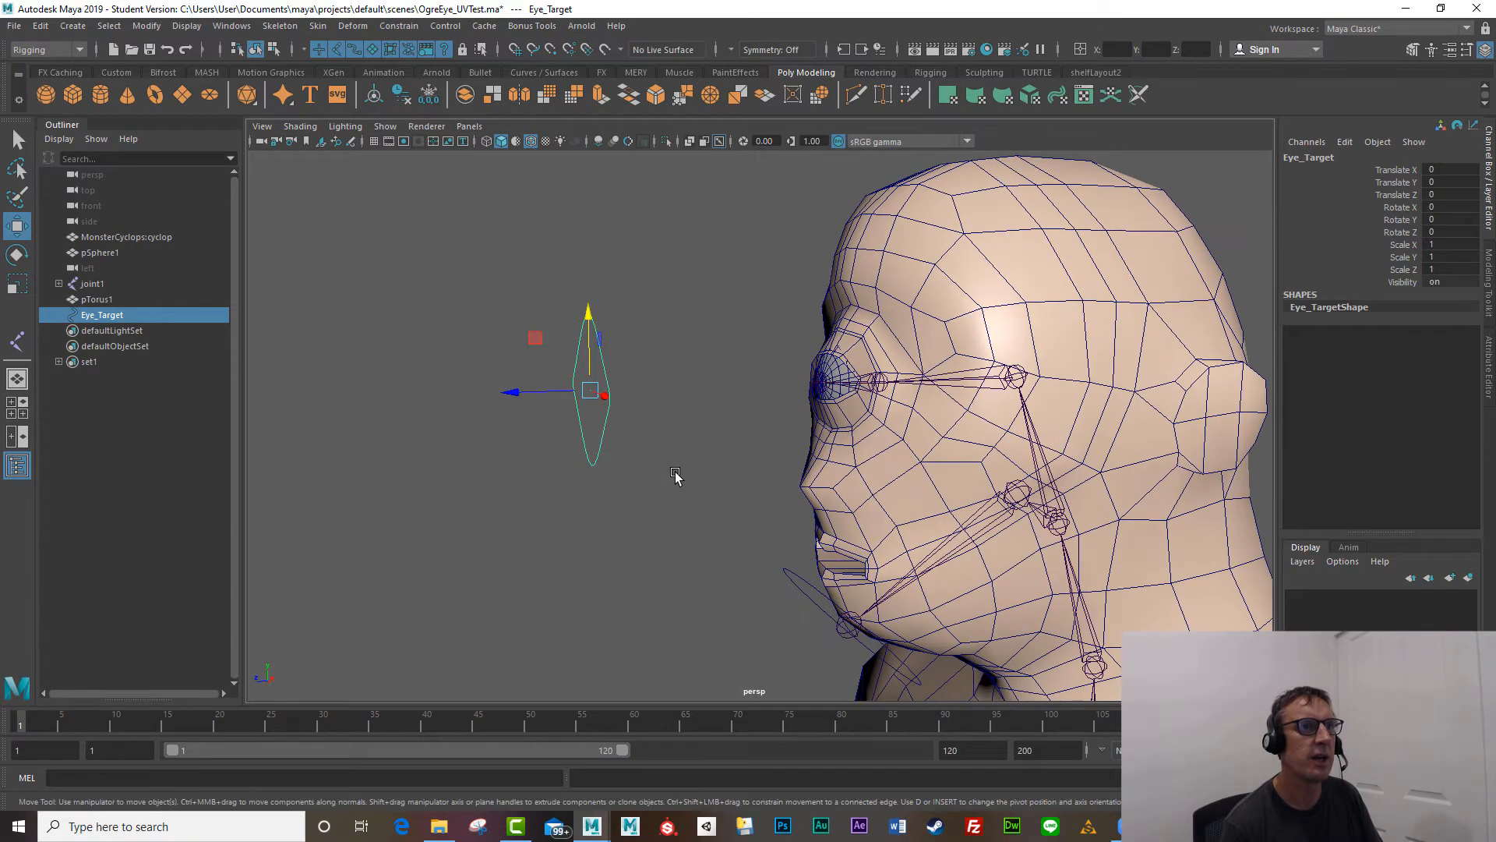
Step: Try an orient constraint from Eye__jnt to the eyeball pSphere1
alt+middle_drag(798, 514, 639, 575)
scroll(639, 575, up, 5)
click(572, 428)
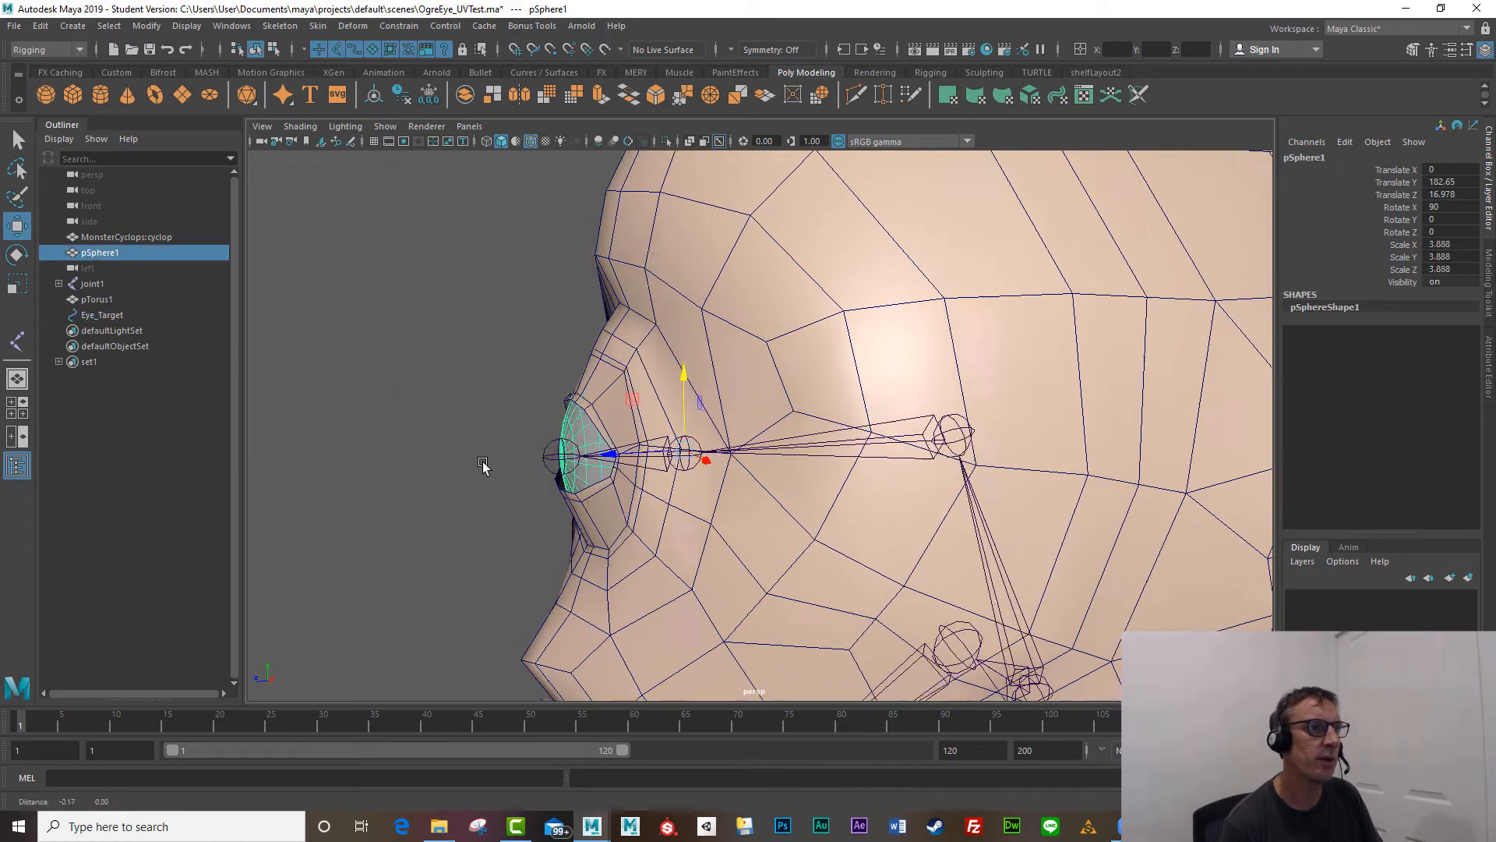
scroll(677, 527, up, 4)
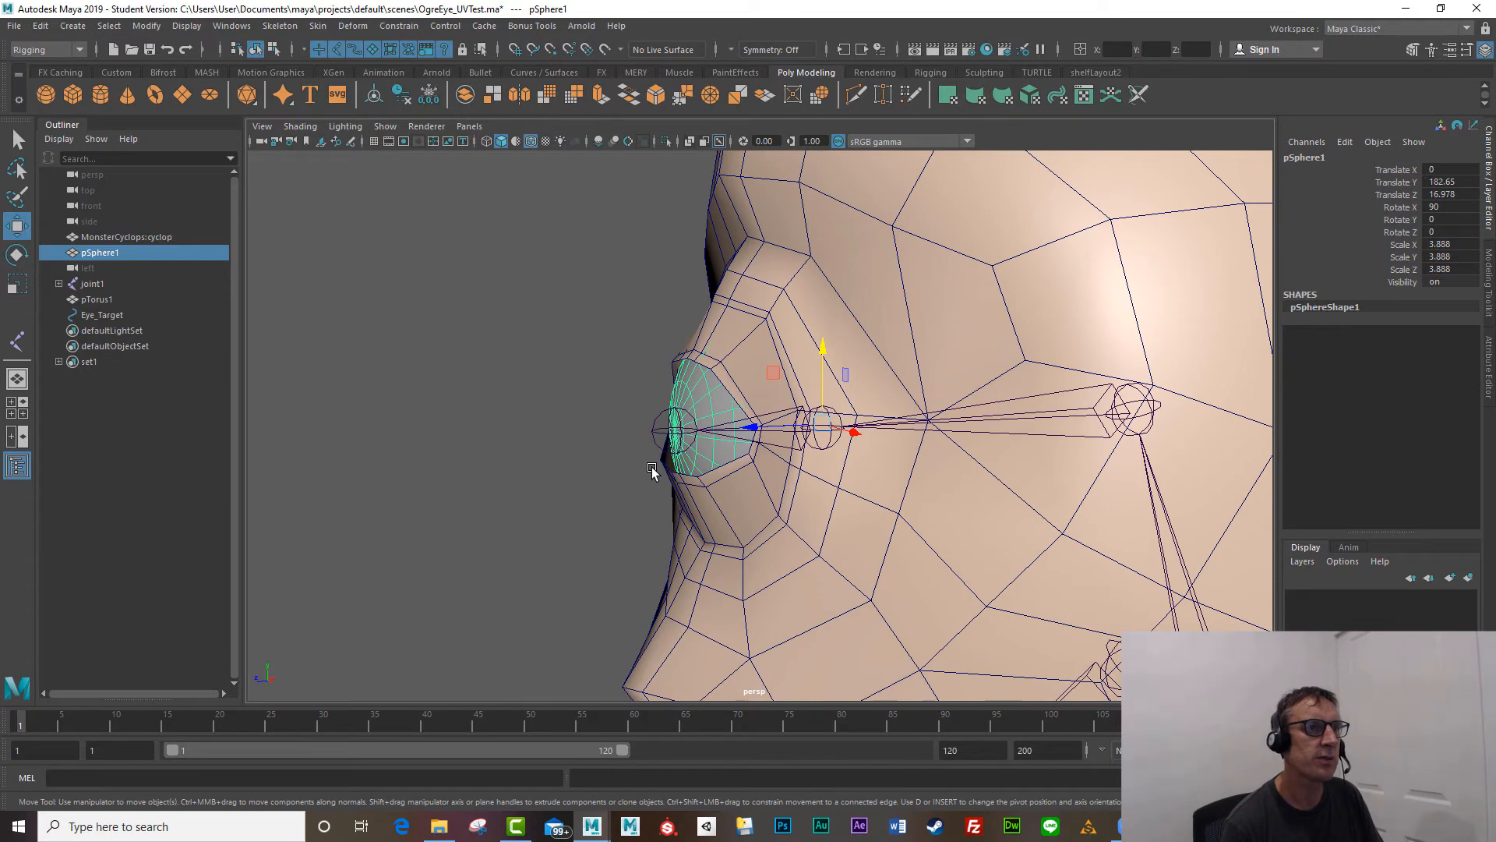
click(609, 403)
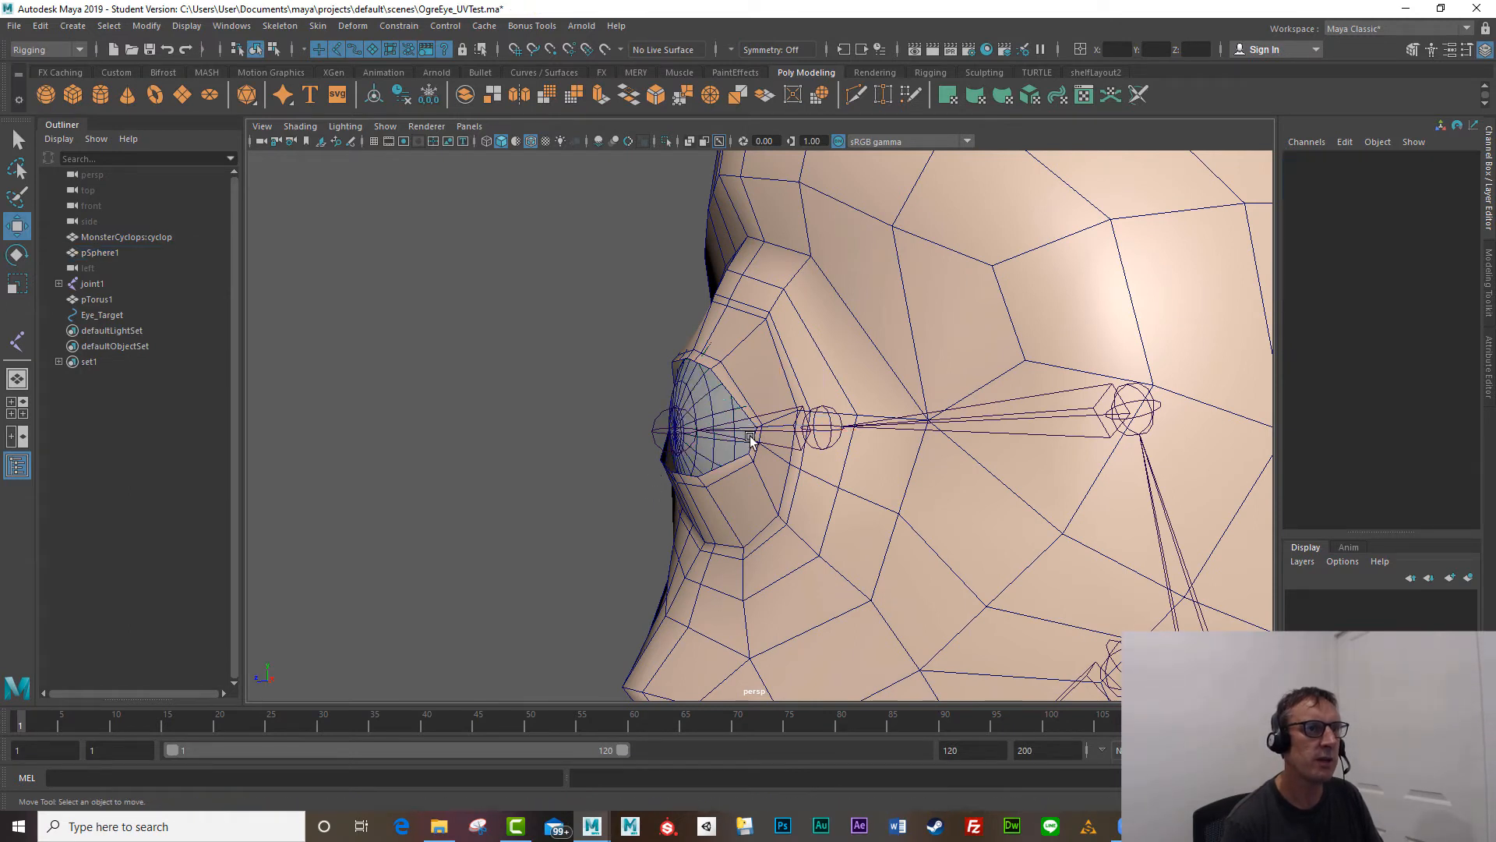
click(741, 429)
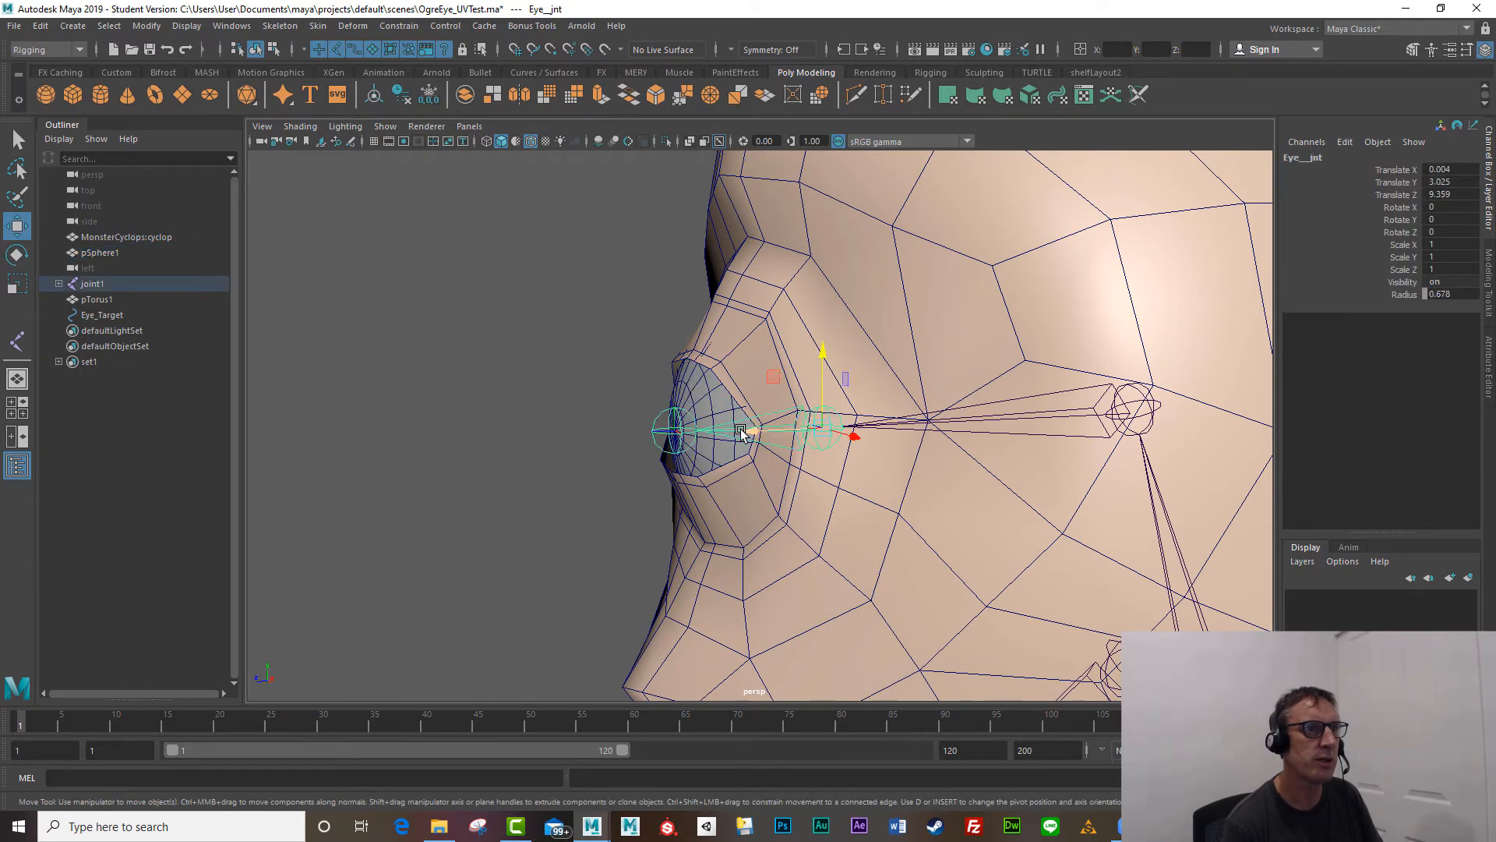
shift+click(709, 395)
click(399, 25)
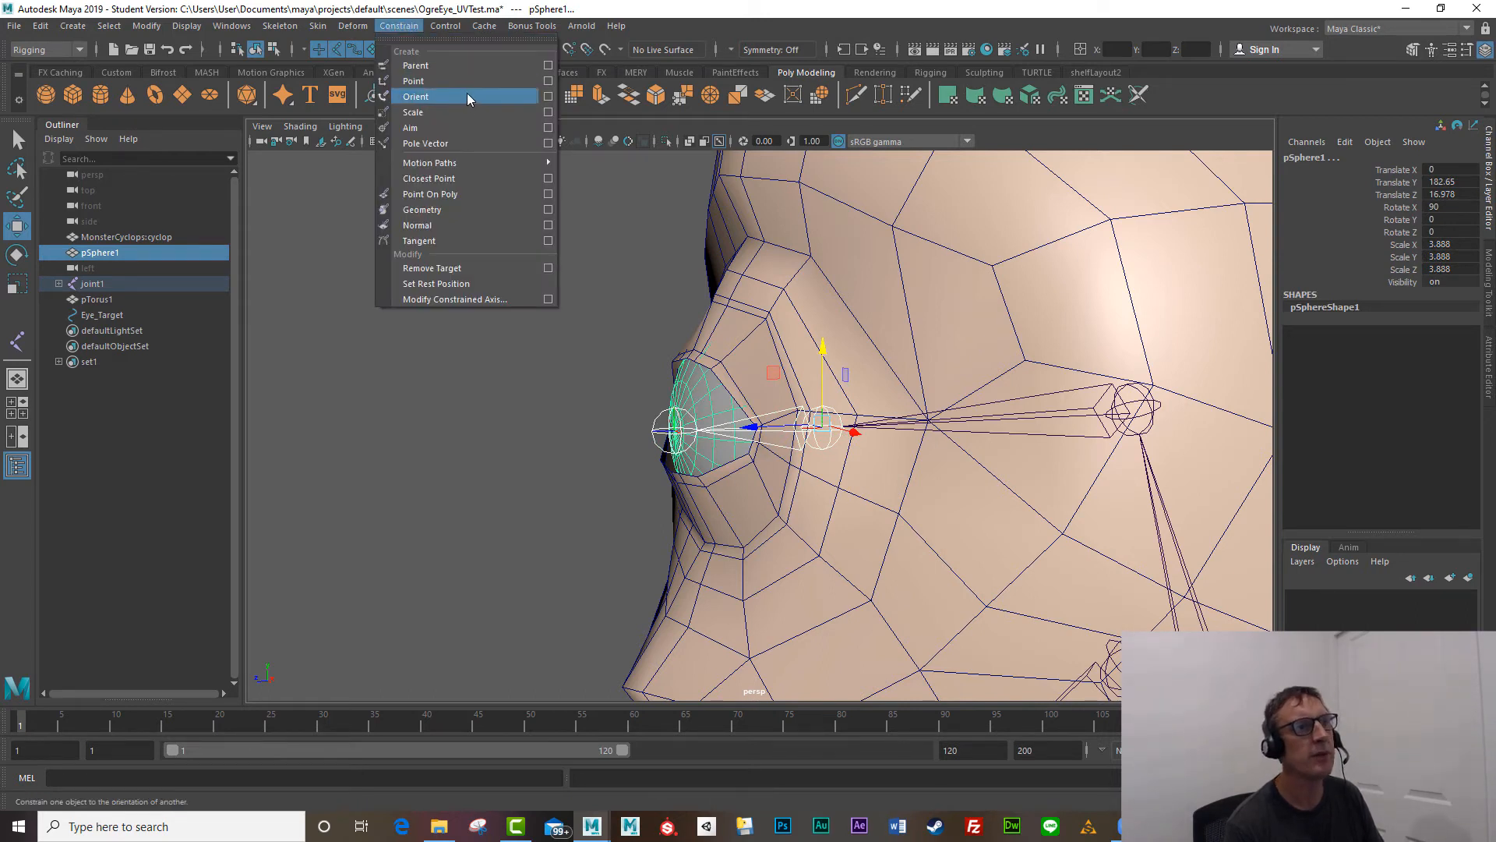
click(502, 94)
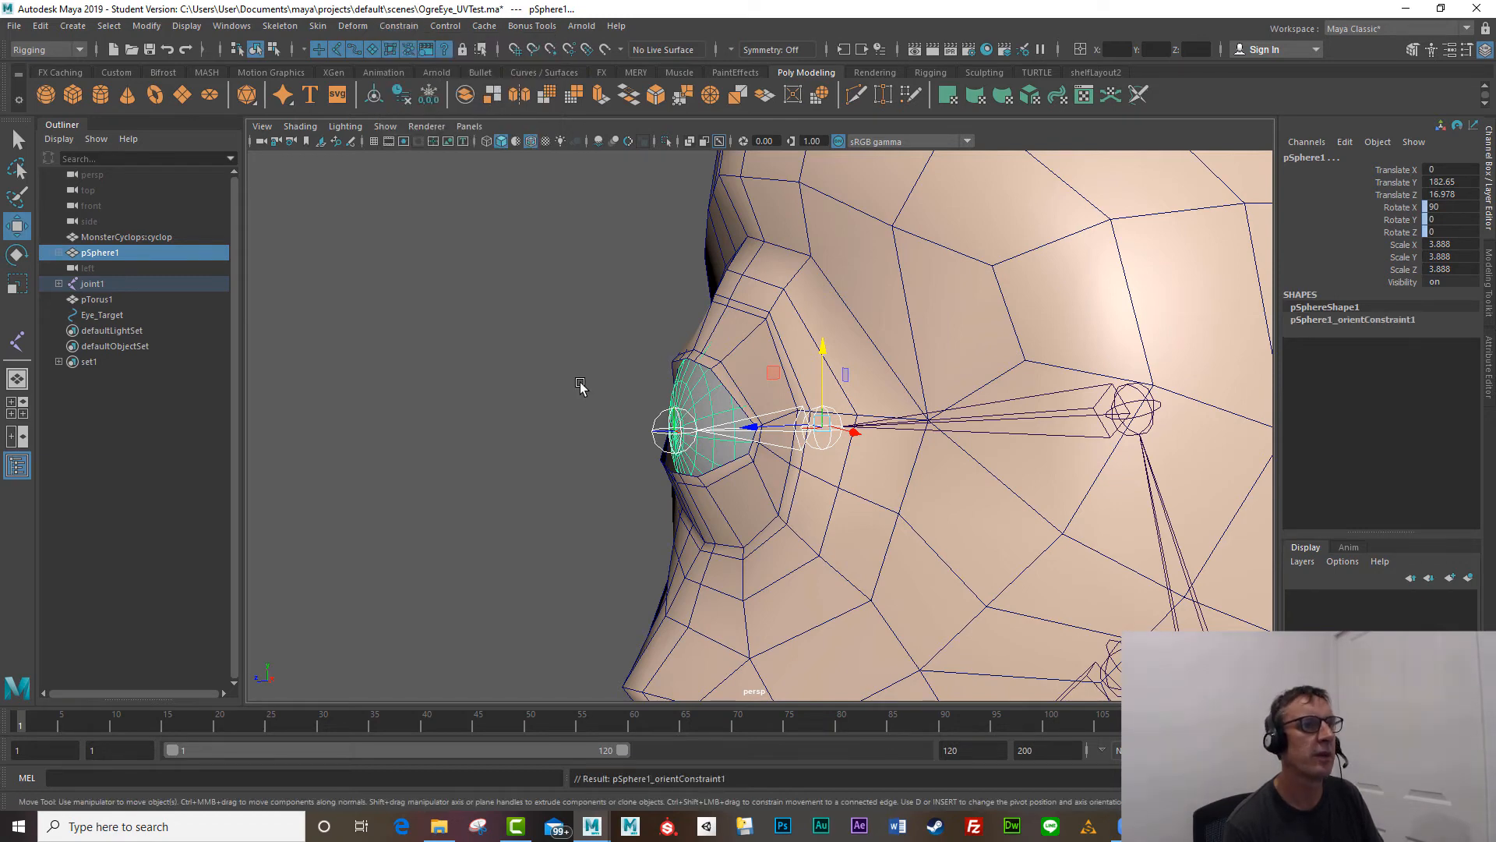
Step: Reselect Eye__jnt and undo the orient constraint on the eyeball
click(593, 390)
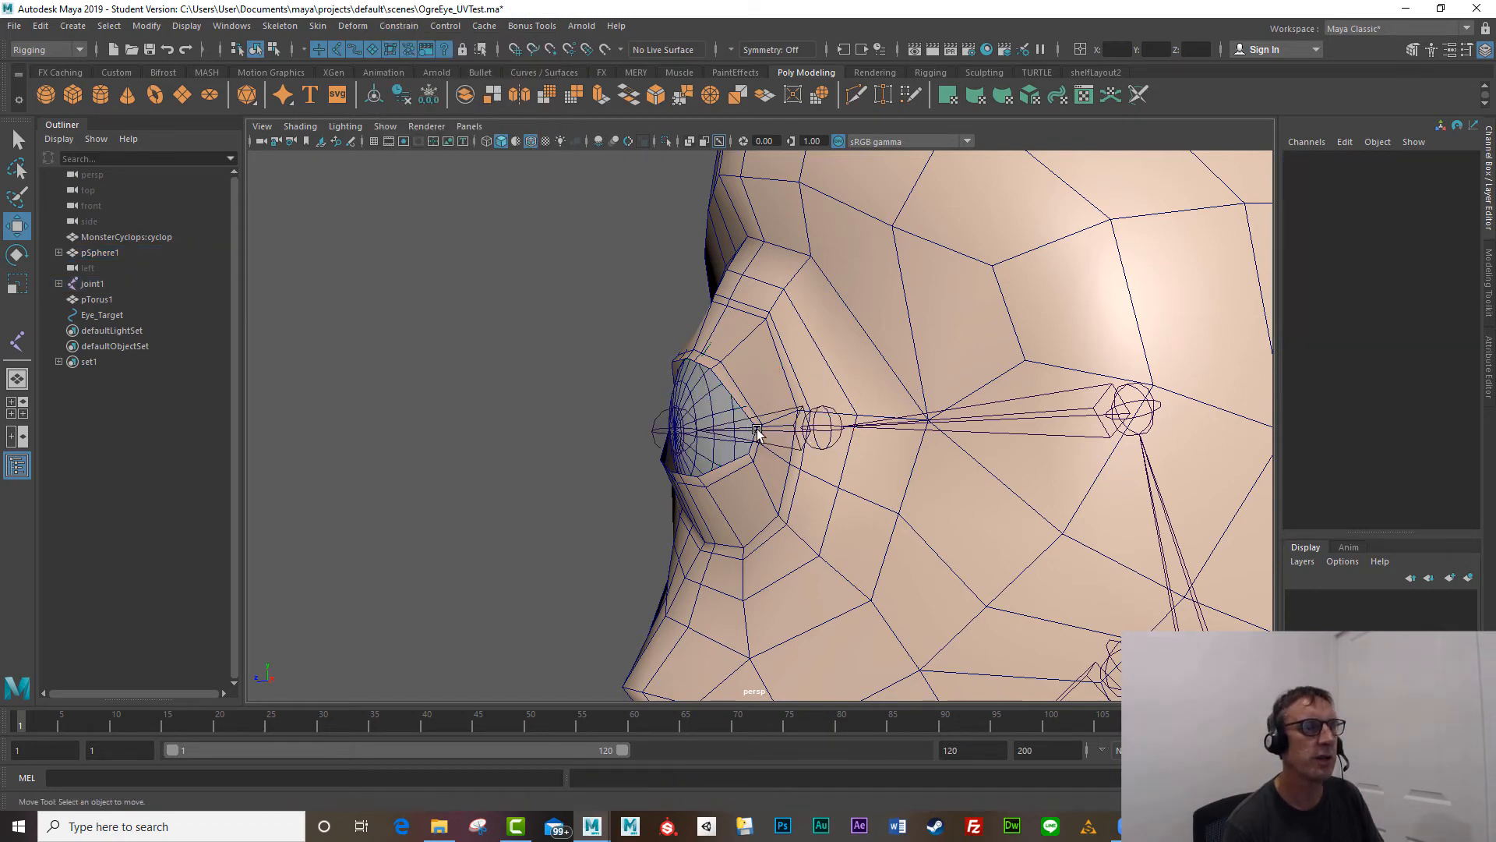
click(757, 430)
alt+right_drag(683, 470, 511, 482)
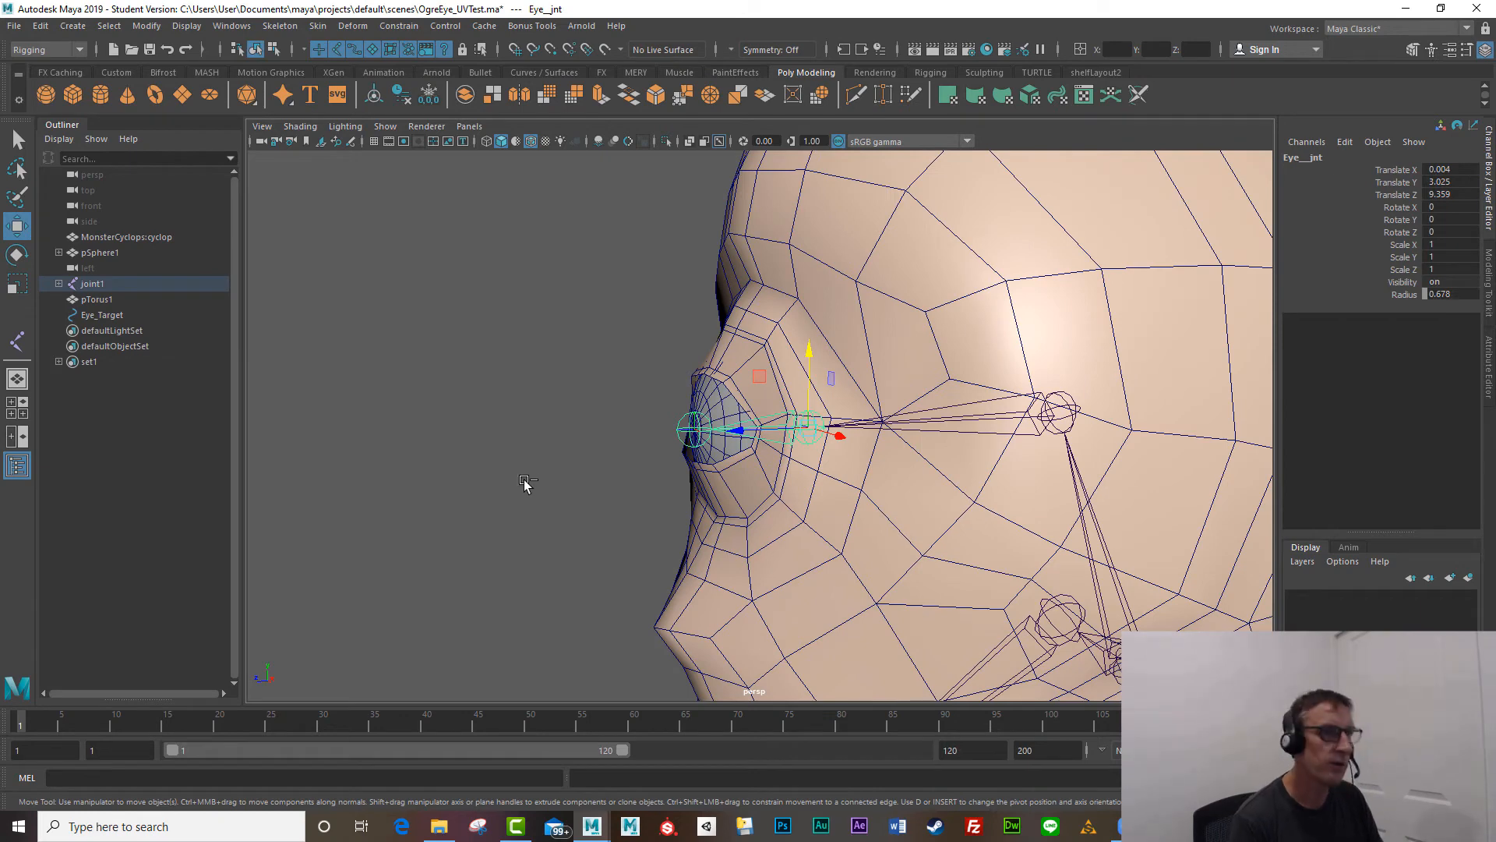
key(ctrl+z)
key(ctrl+z)
key(ctrl+z)
key(ctrl+z)
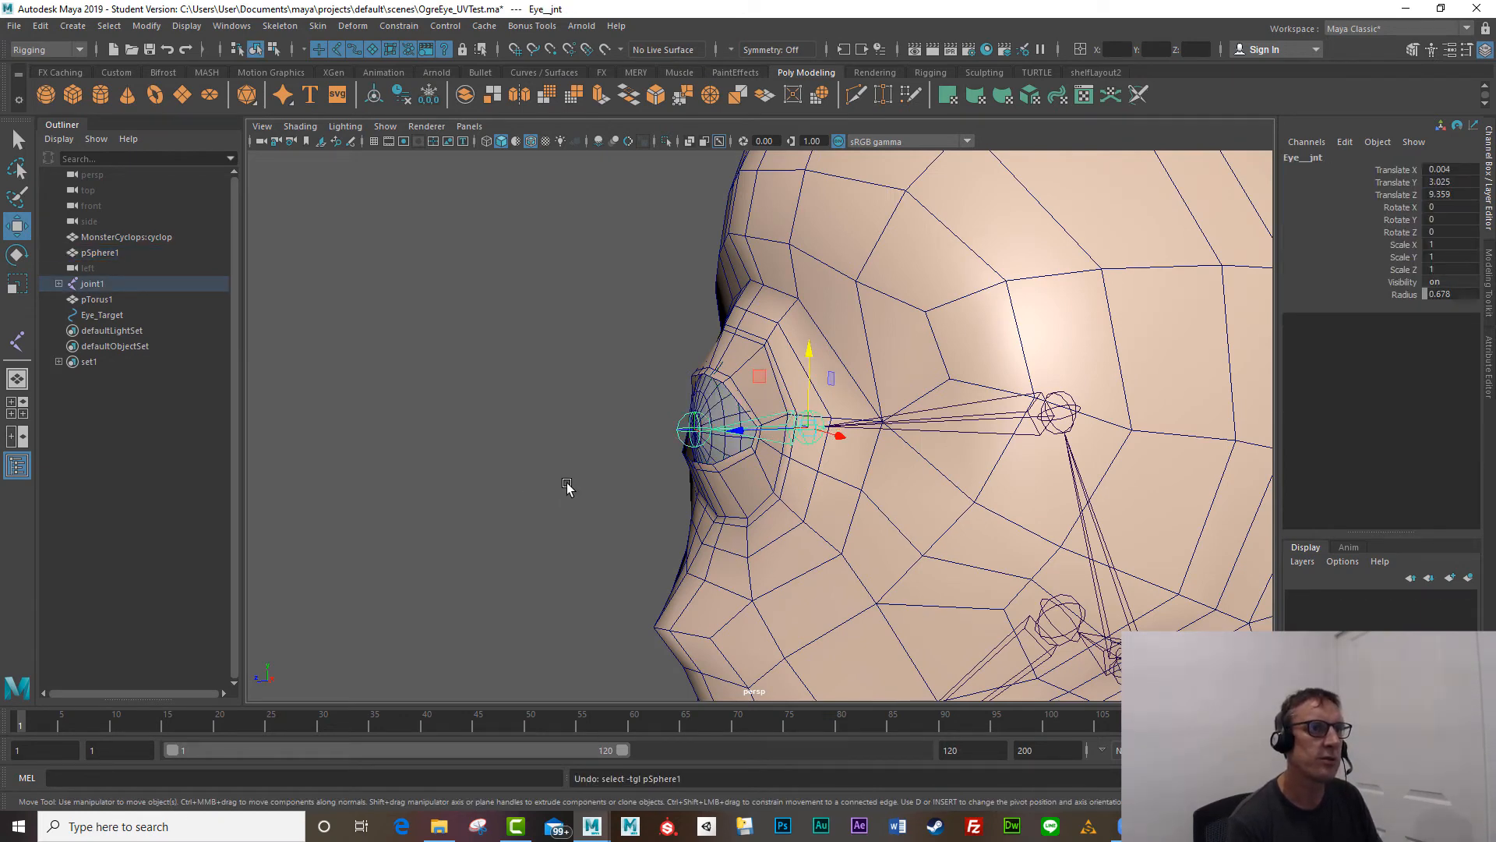
Step: Try a parent constraint from Eye__jnt to the eyeball pSphere1
click(567, 487)
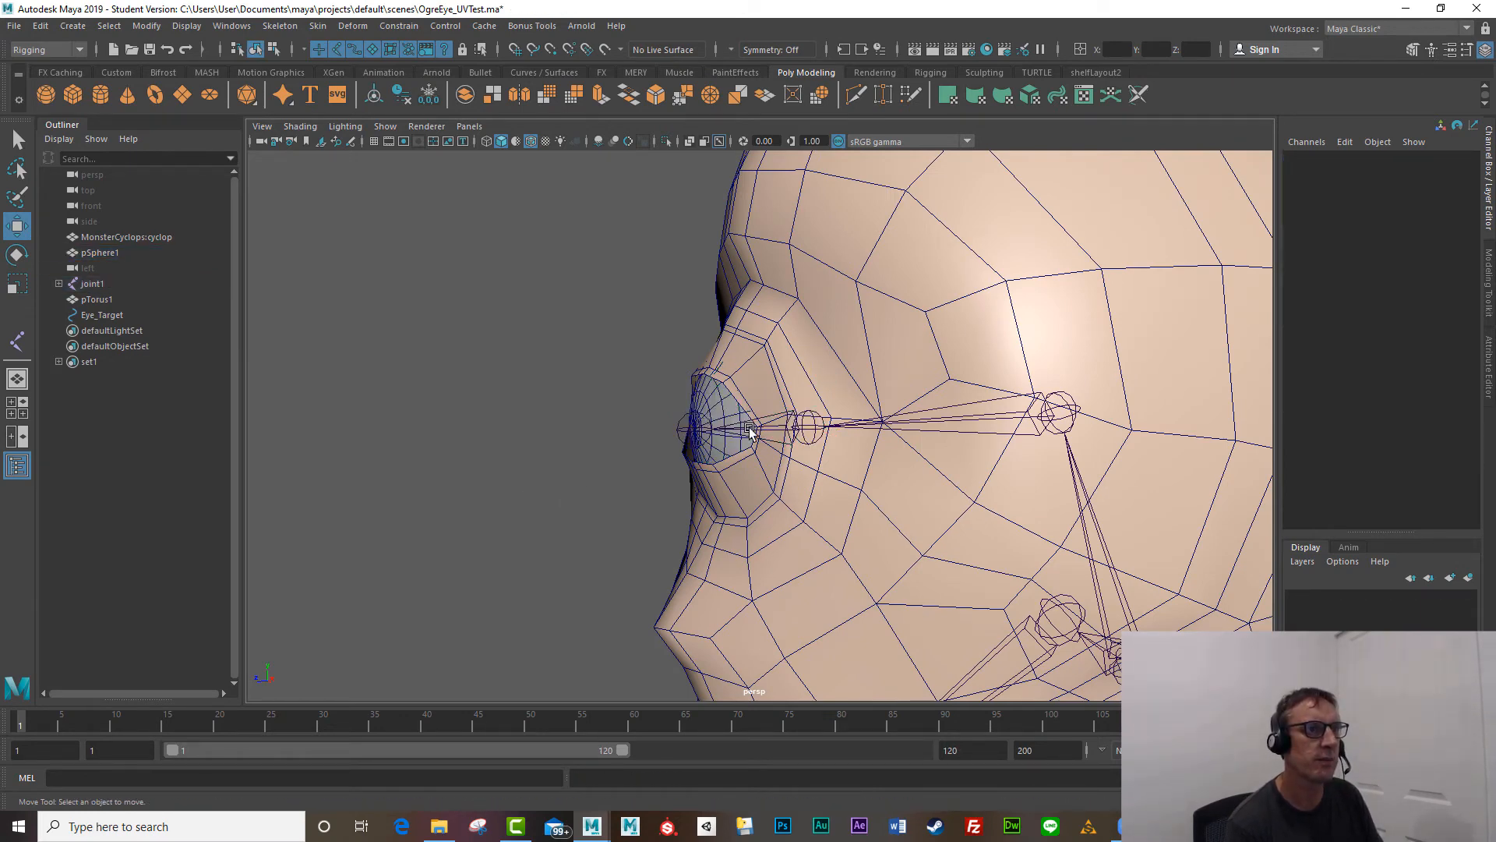
click(749, 428)
shift+click(718, 406)
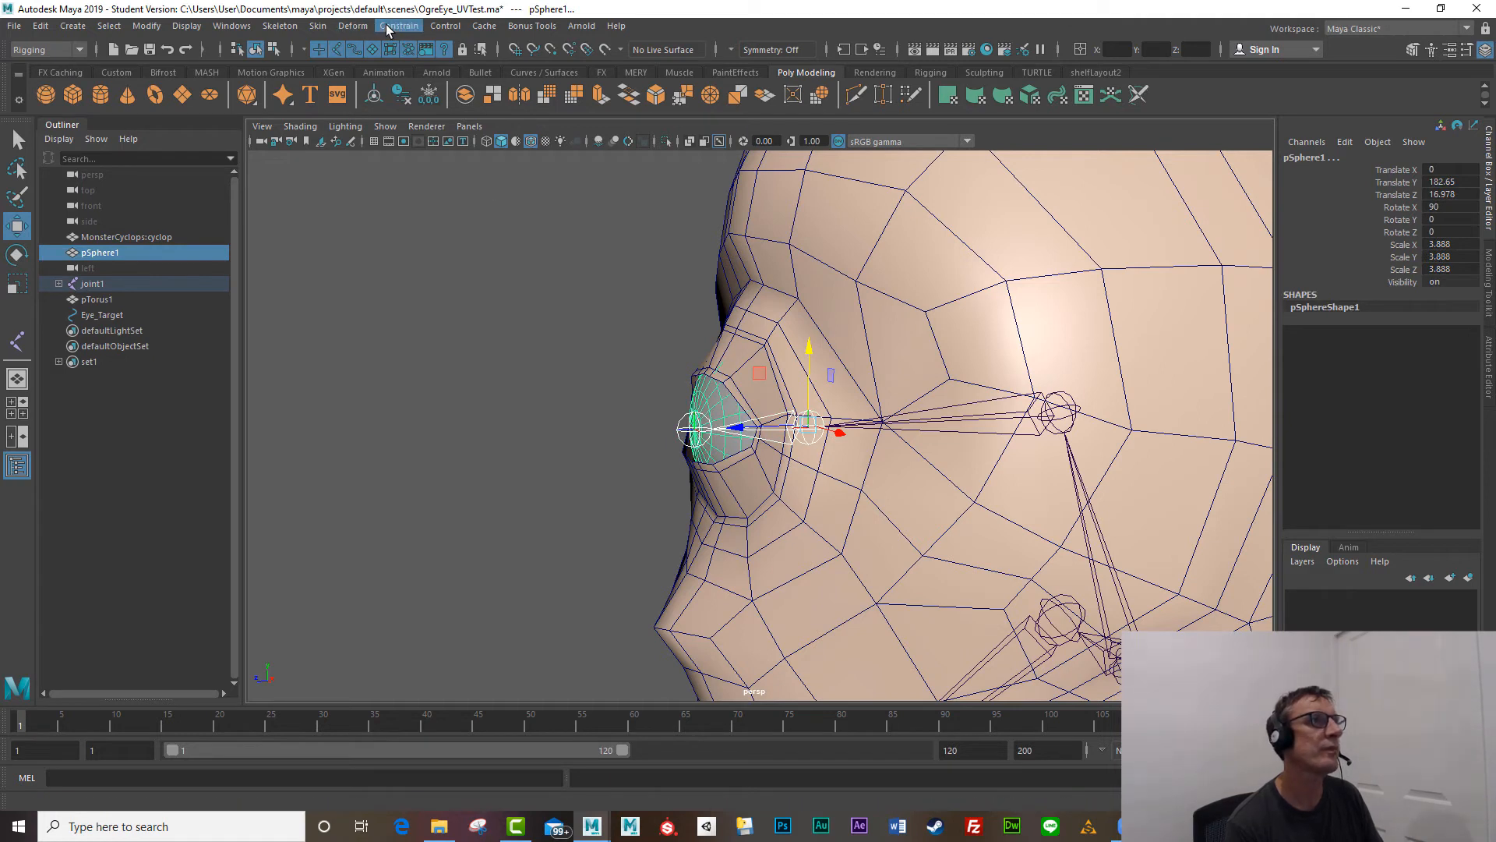
click(398, 26)
click(418, 67)
click(578, 413)
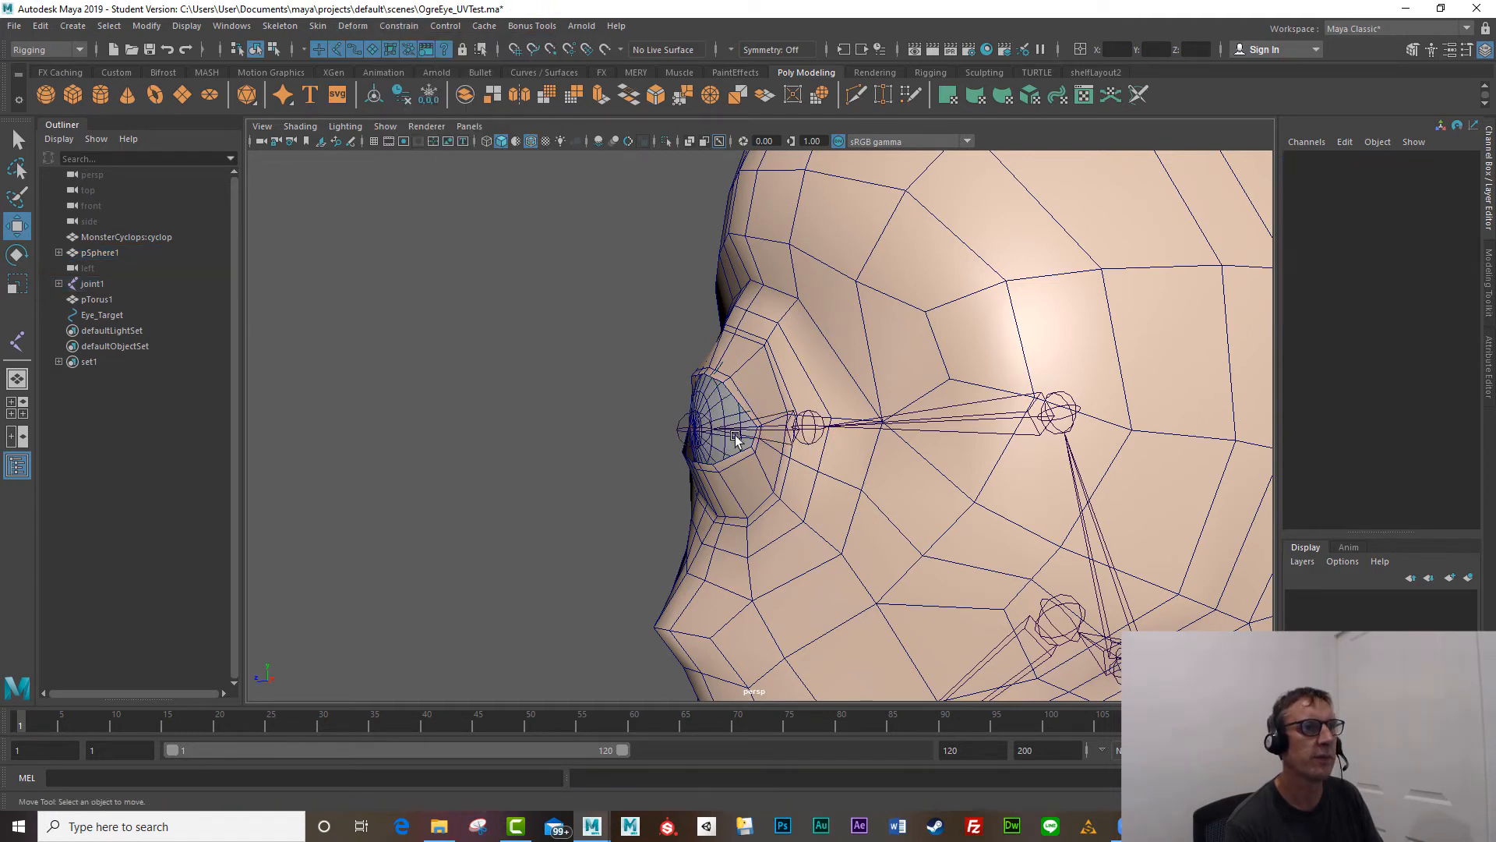
Step: Rotate Eye__jnt to about -27 in Z as a test, and undo both the rotation and the eyeball's parent constraint
click(749, 427)
key(e)
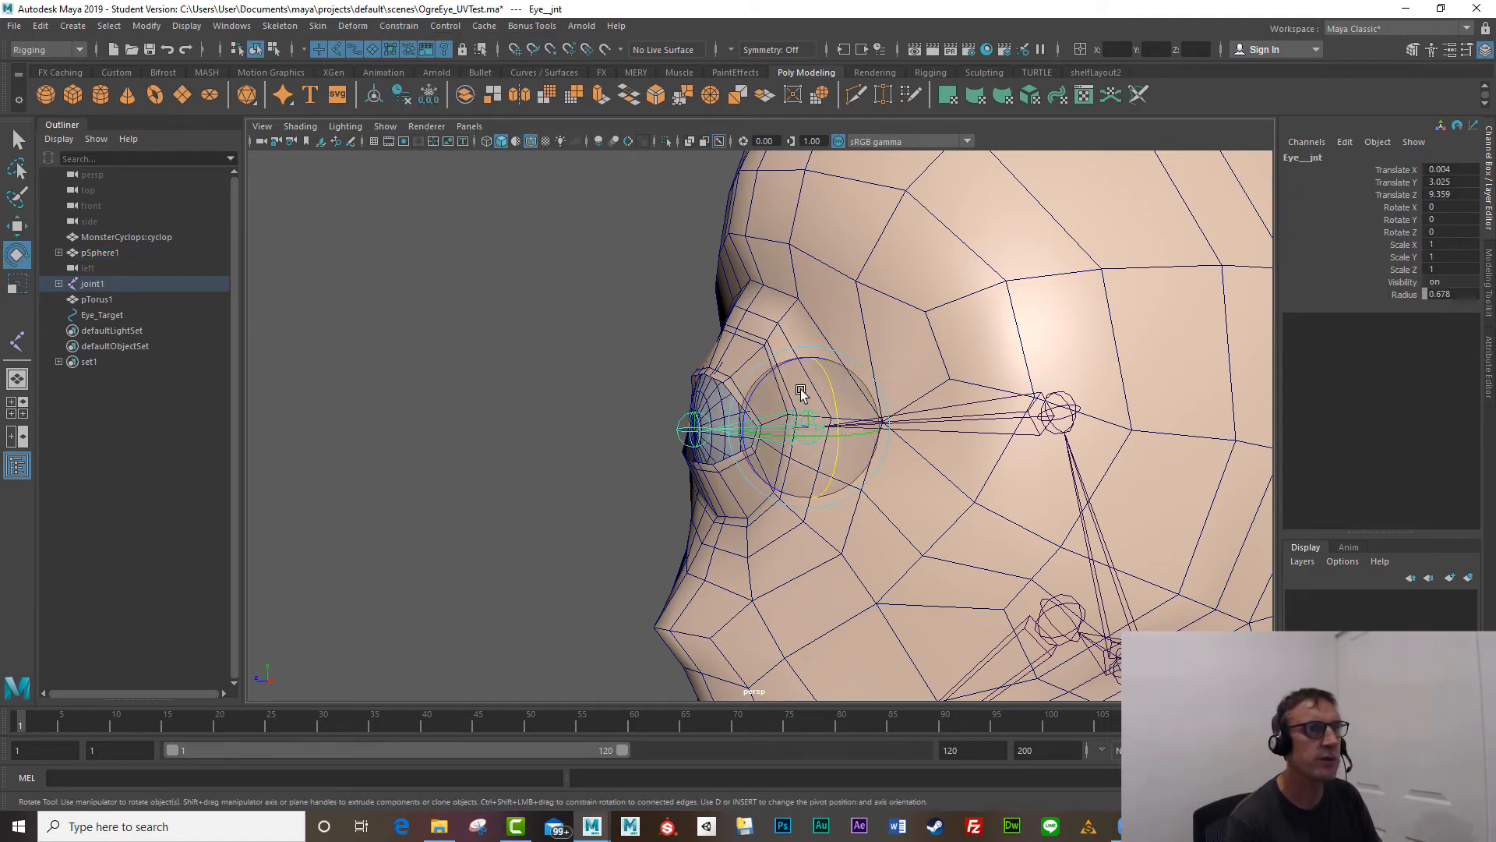
drag(799, 385, 779, 348)
key(ctrl+z)
key(ctrl+z)
key(ctrl+z)
key(ctrl+z)
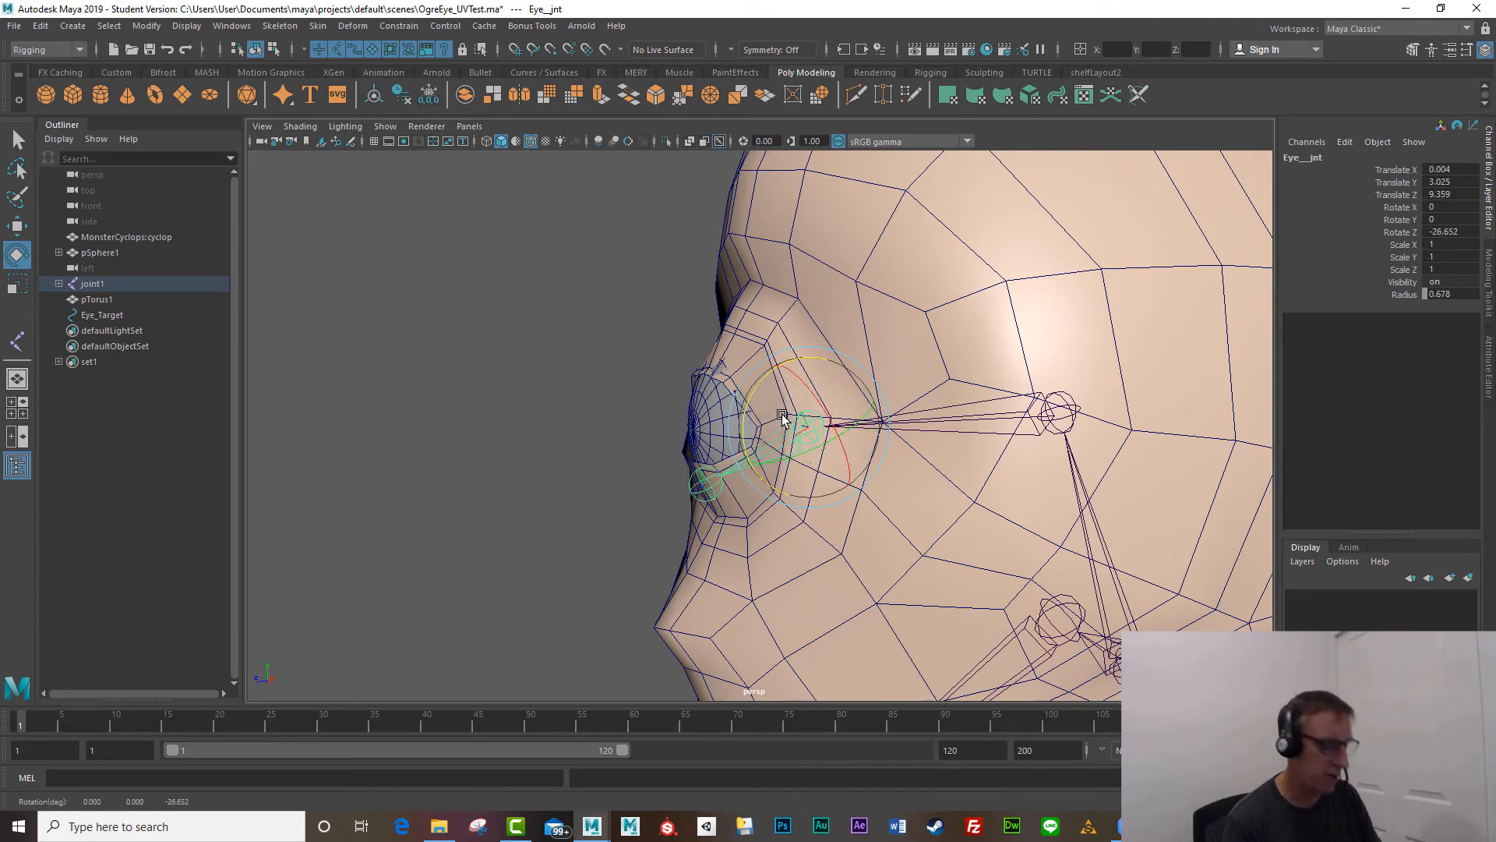
key(ctrl+z)
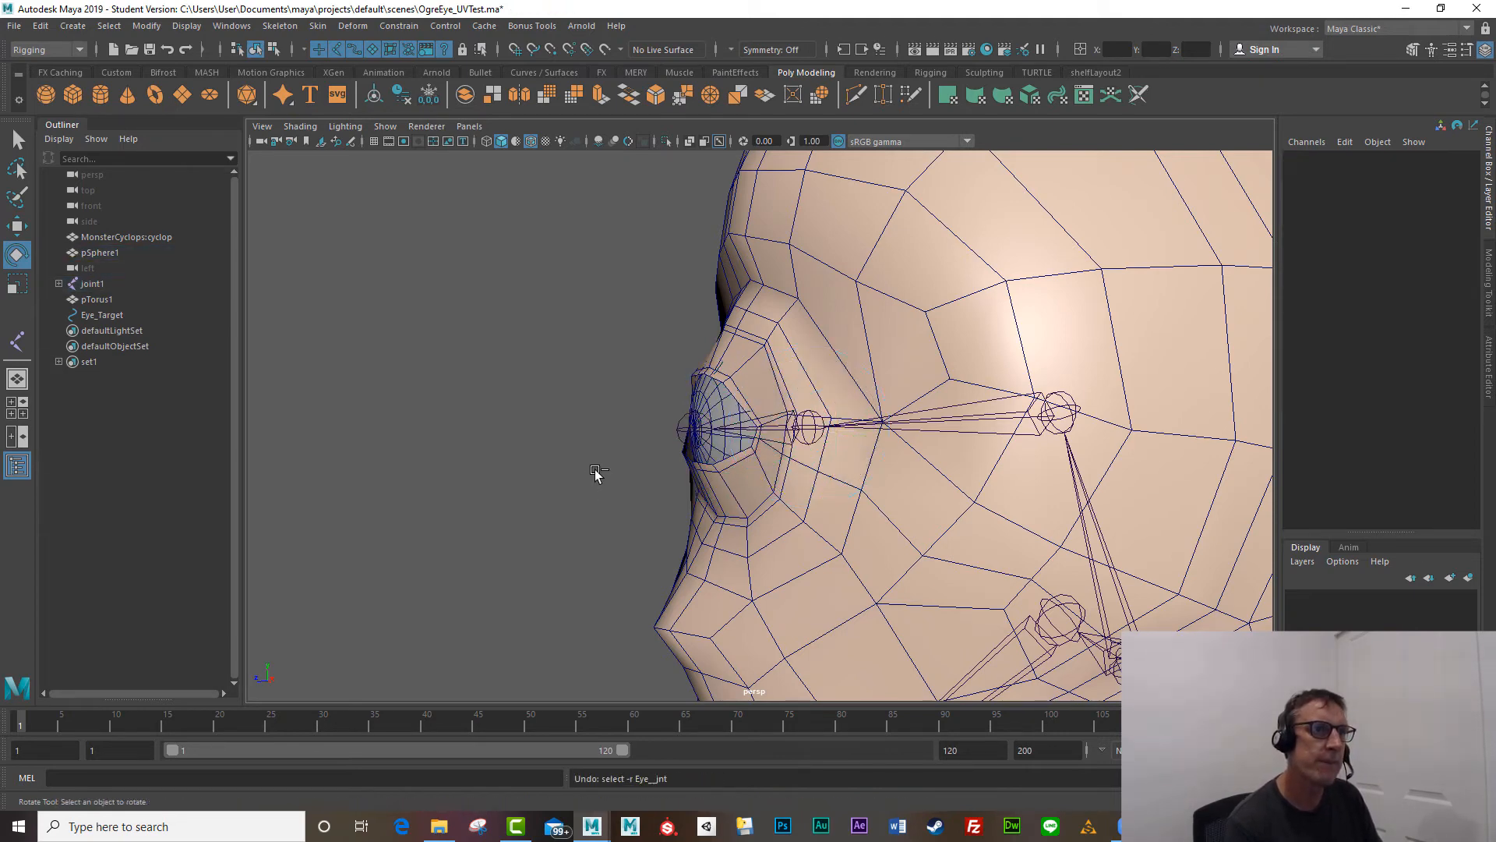
Step: Orient-constrain the eyeball pSphere1 to Eye__jnt
alt+right_drag(605, 459, 756, 472)
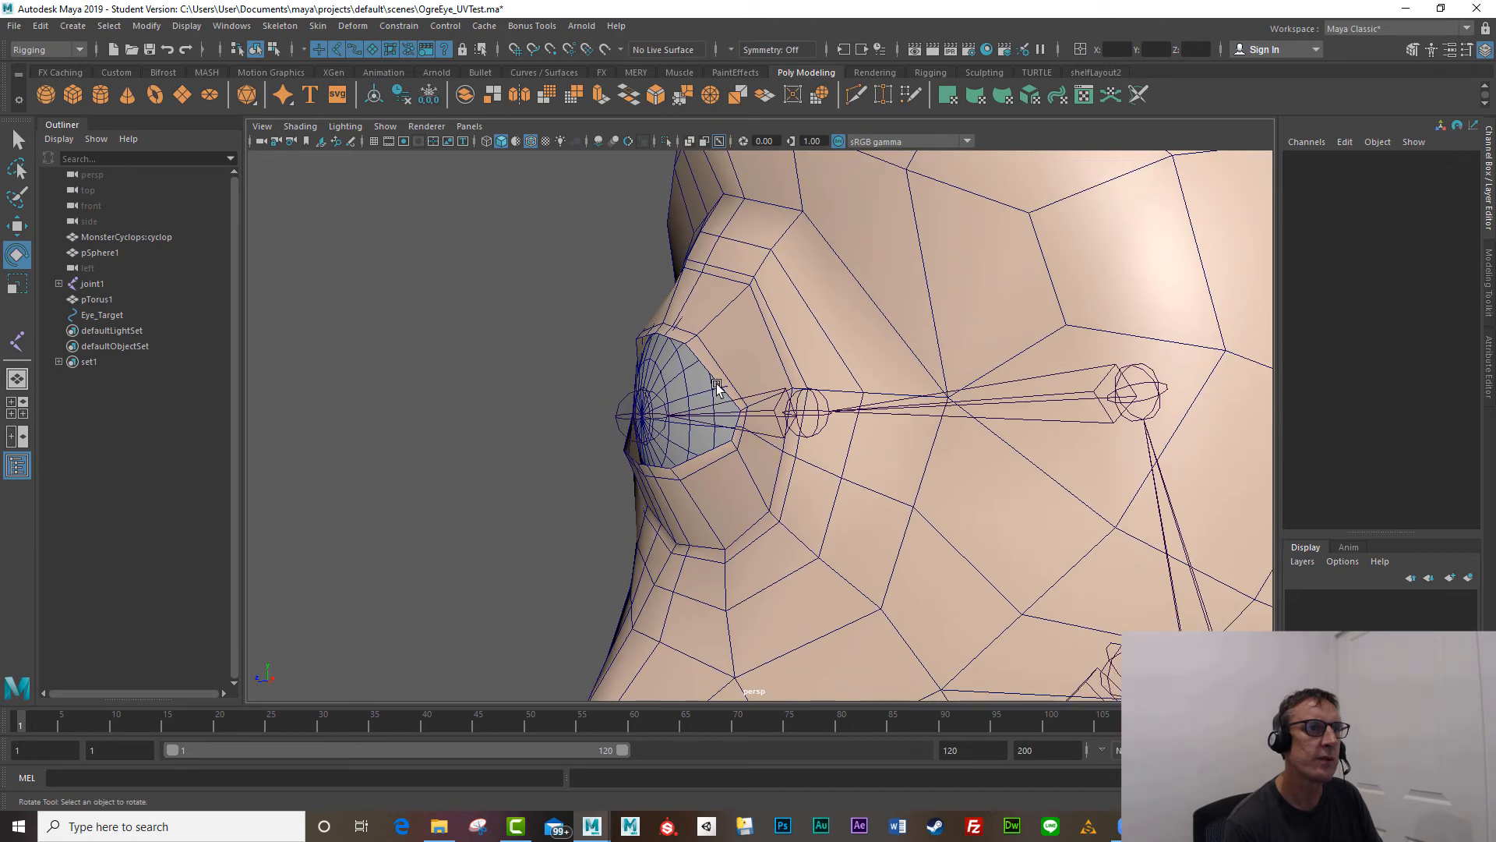
click(715, 401)
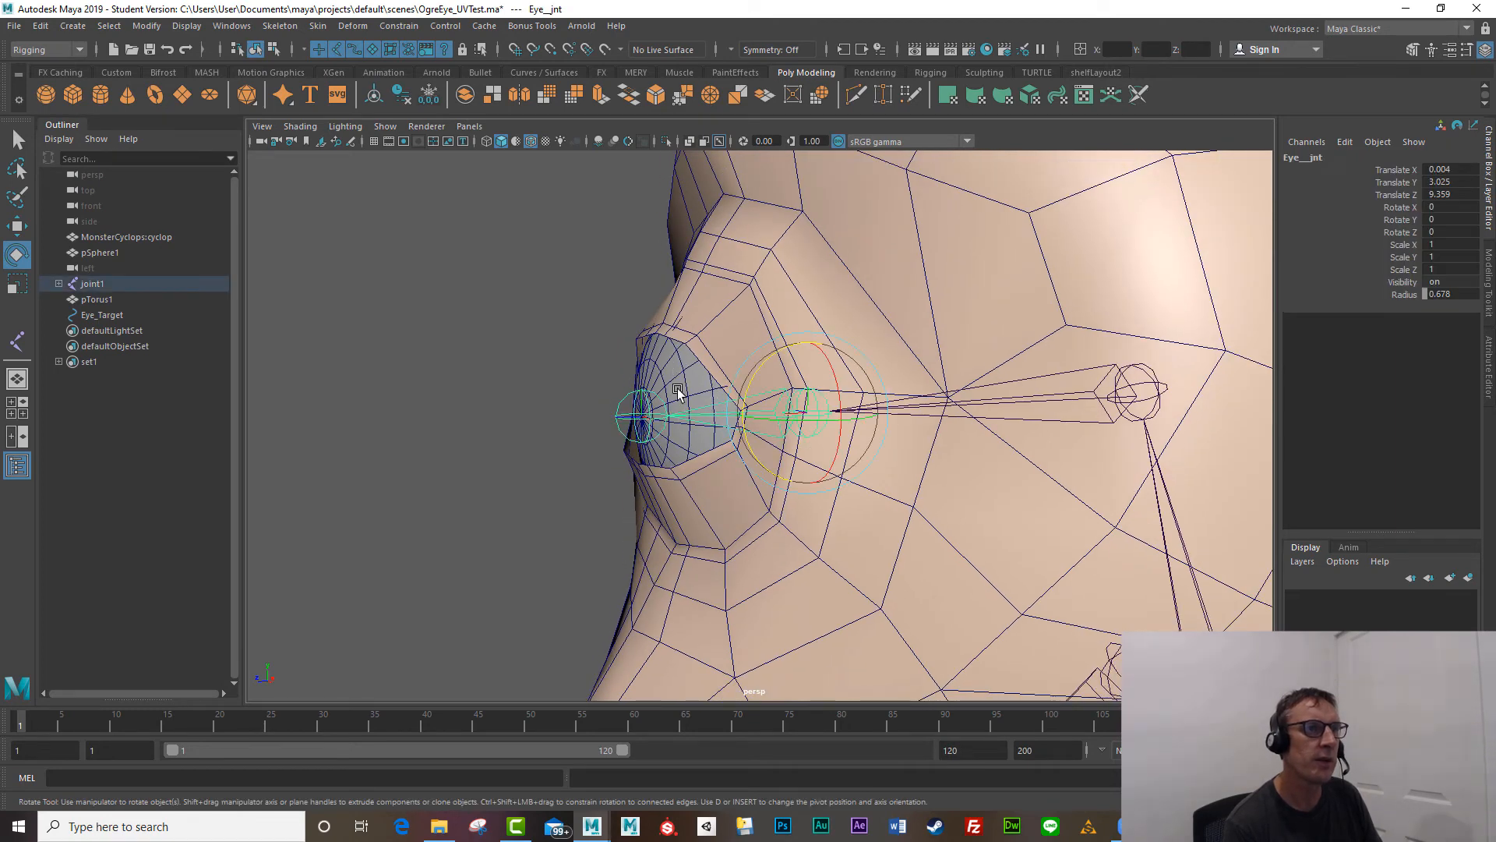
click(682, 382)
alt+drag(621, 404, 628, 387)
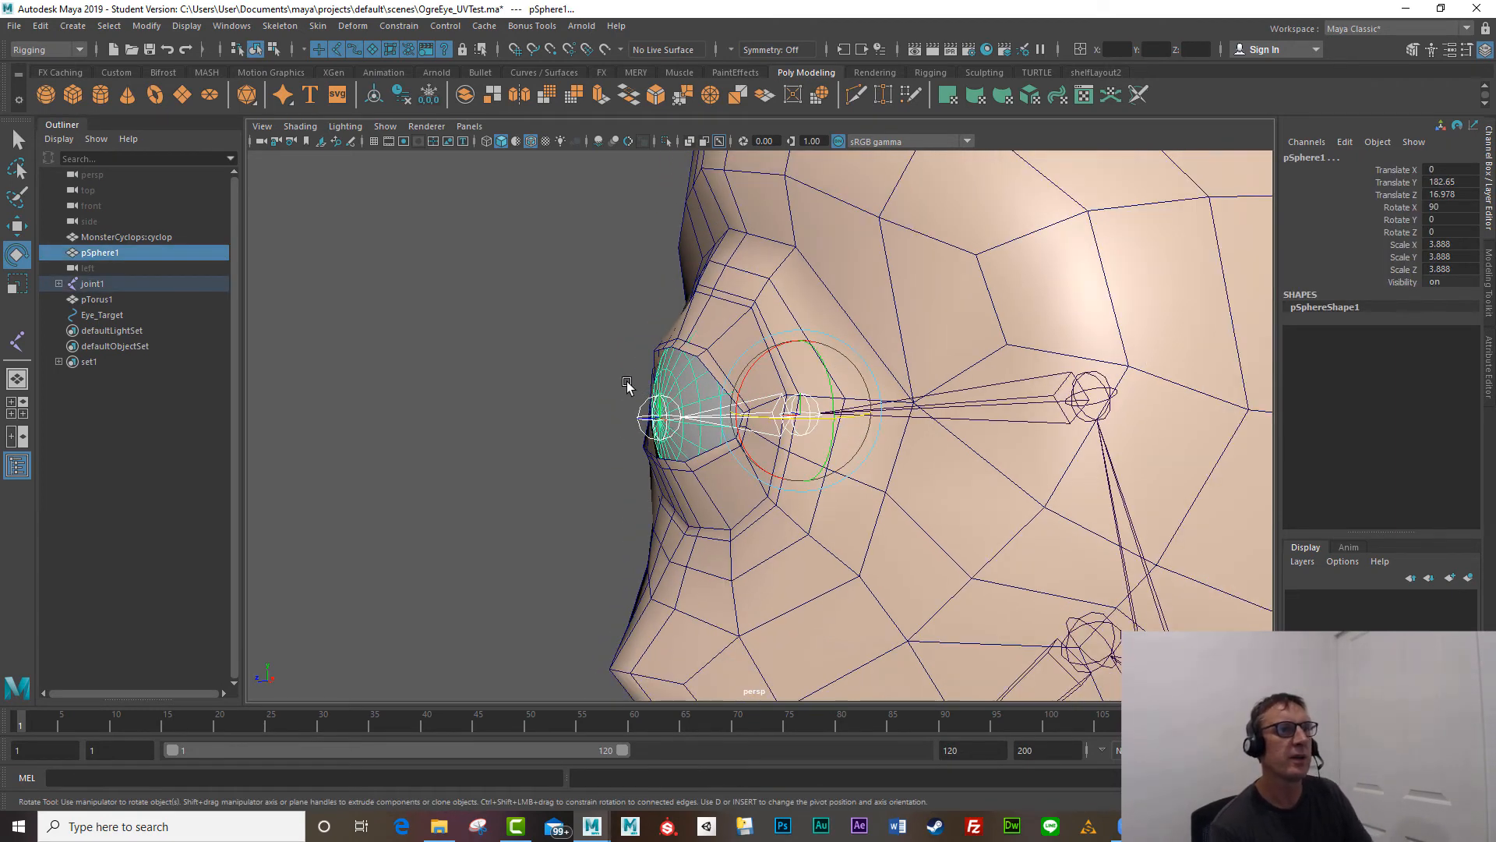
click(397, 27)
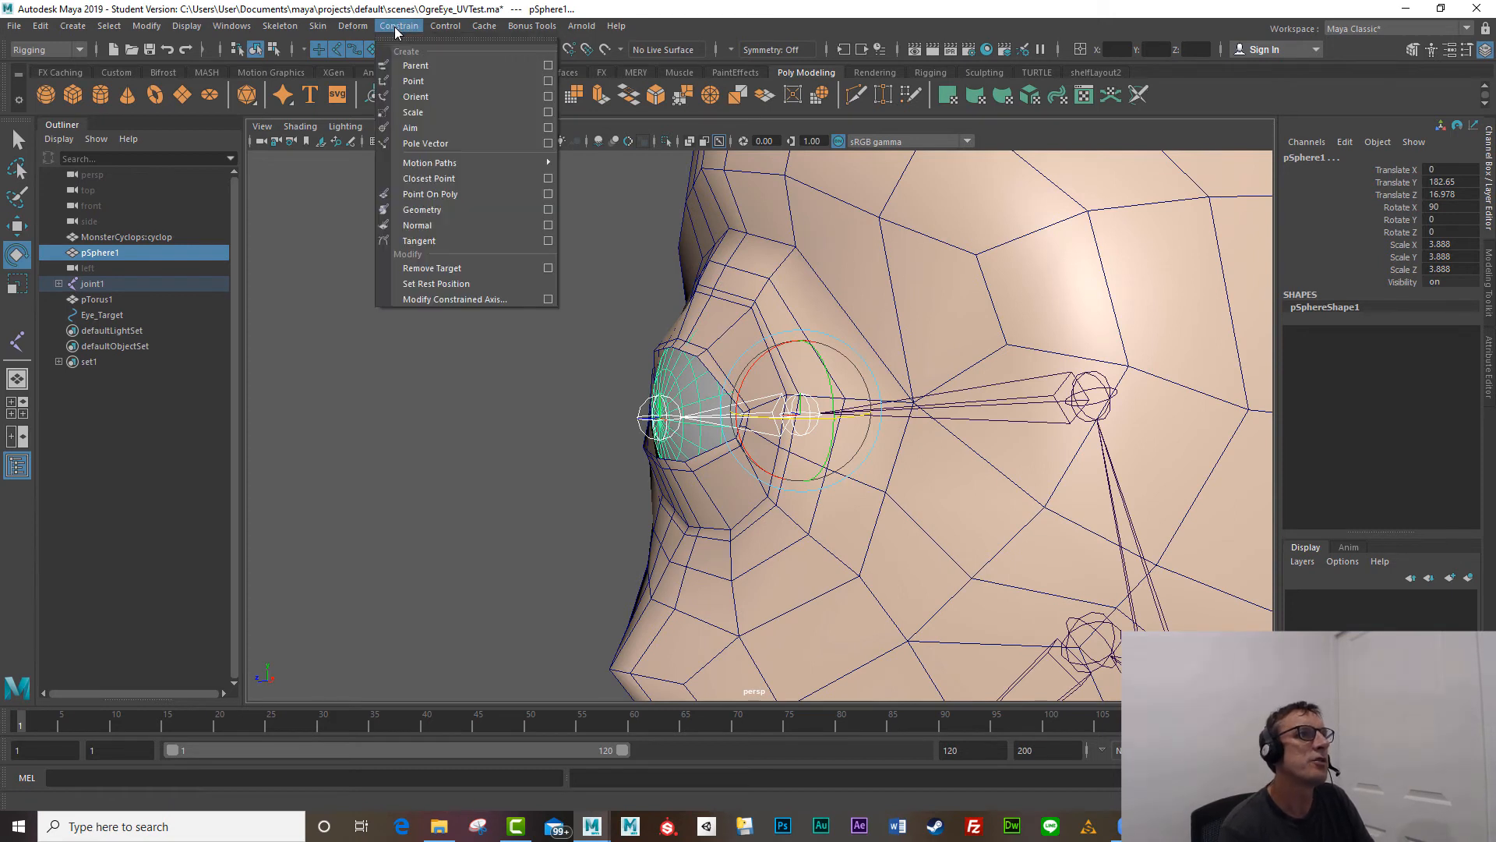
click(441, 96)
click(656, 478)
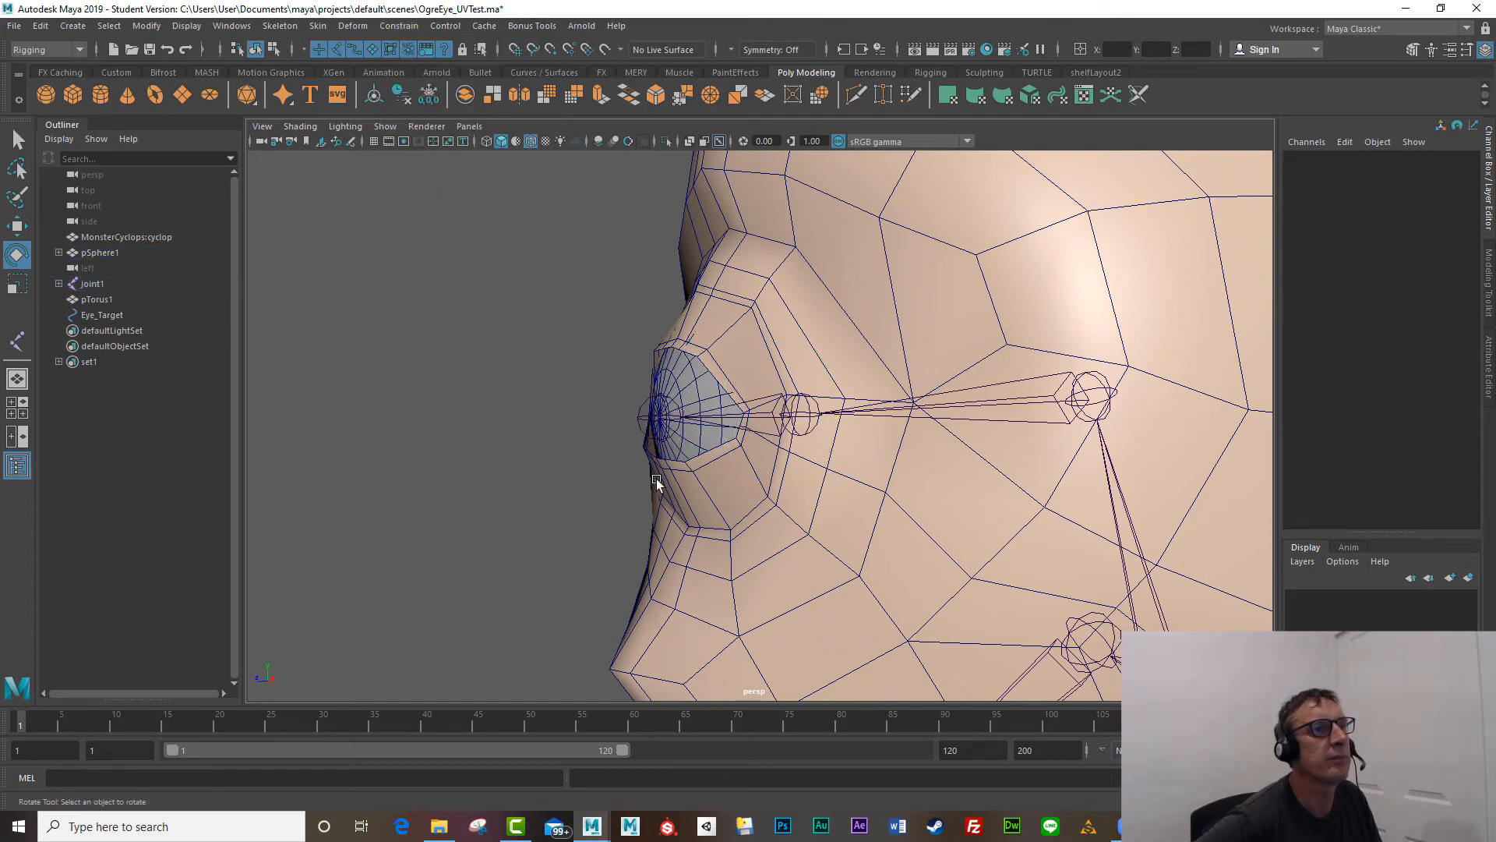
Step: Test the eyeball's orient constraint by rotating Eye__jnt, undo the rotation, and check the constraint on pSphere1
click(711, 416)
mouse_move(760, 373)
mouse_down()
mouse_move(757, 353)
mouse_move(737, 369)
mouse_up()
key(ctrl+z)
alt+drag(535, 432, 568, 484)
click(686, 395)
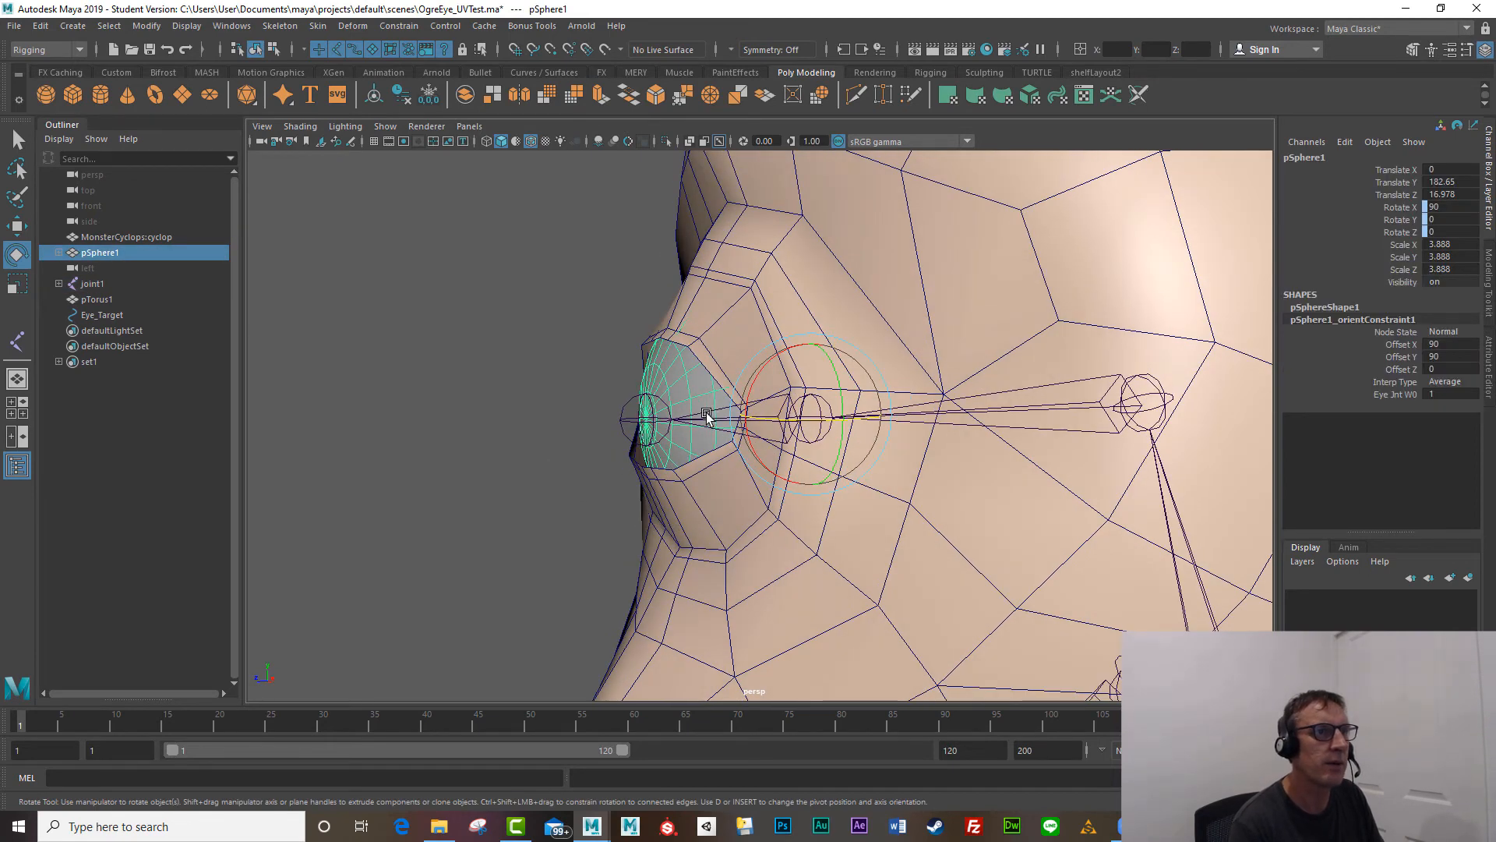
click(635, 436)
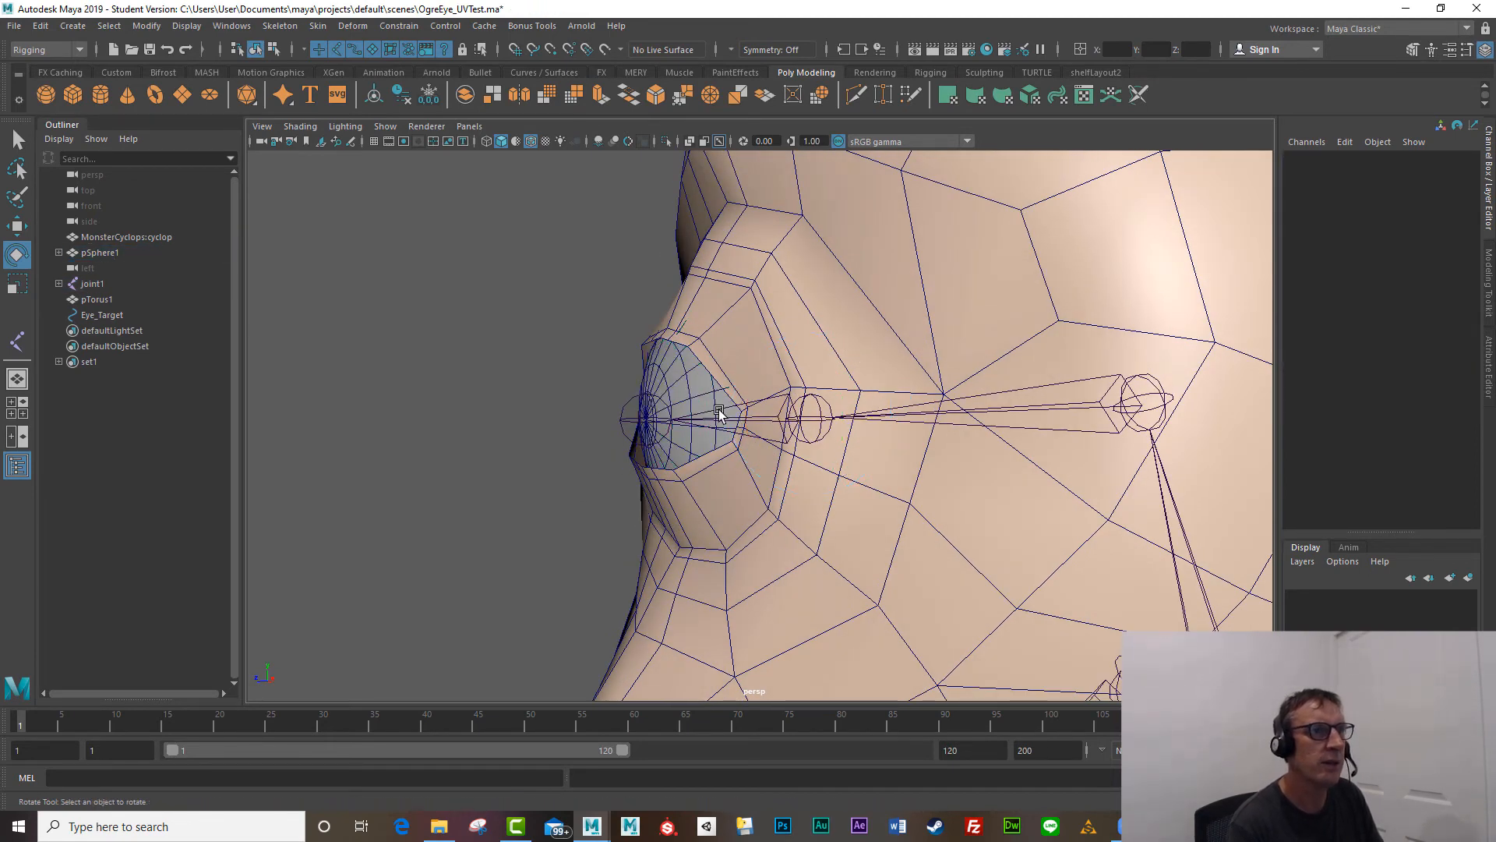
Step: Add a parent constraint from Eye__jnt to the eyeball pSphere1
click(690, 395)
click(684, 419)
click(707, 418)
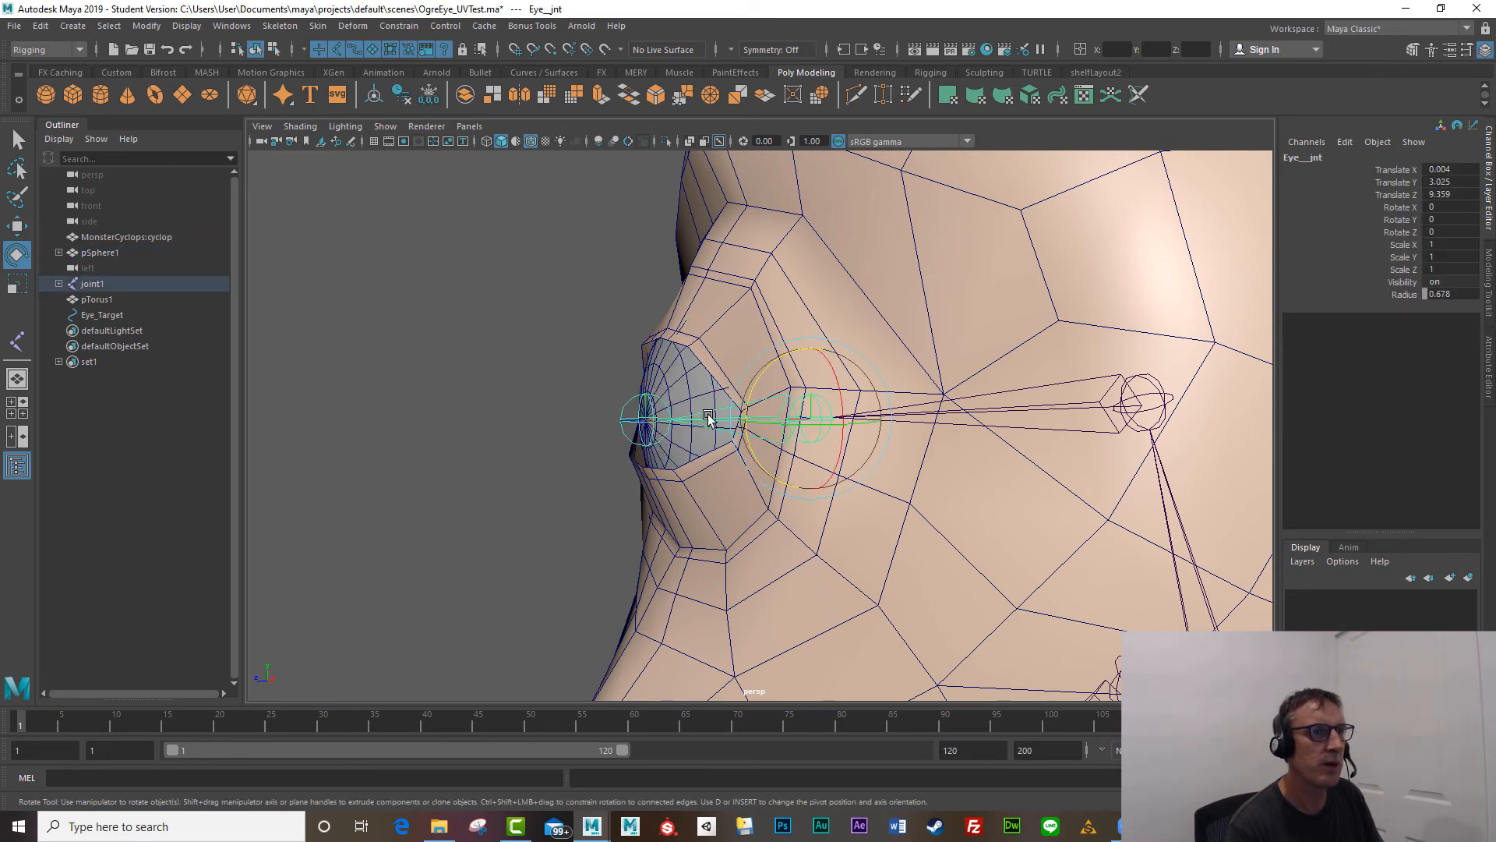
shift+click(678, 386)
click(399, 26)
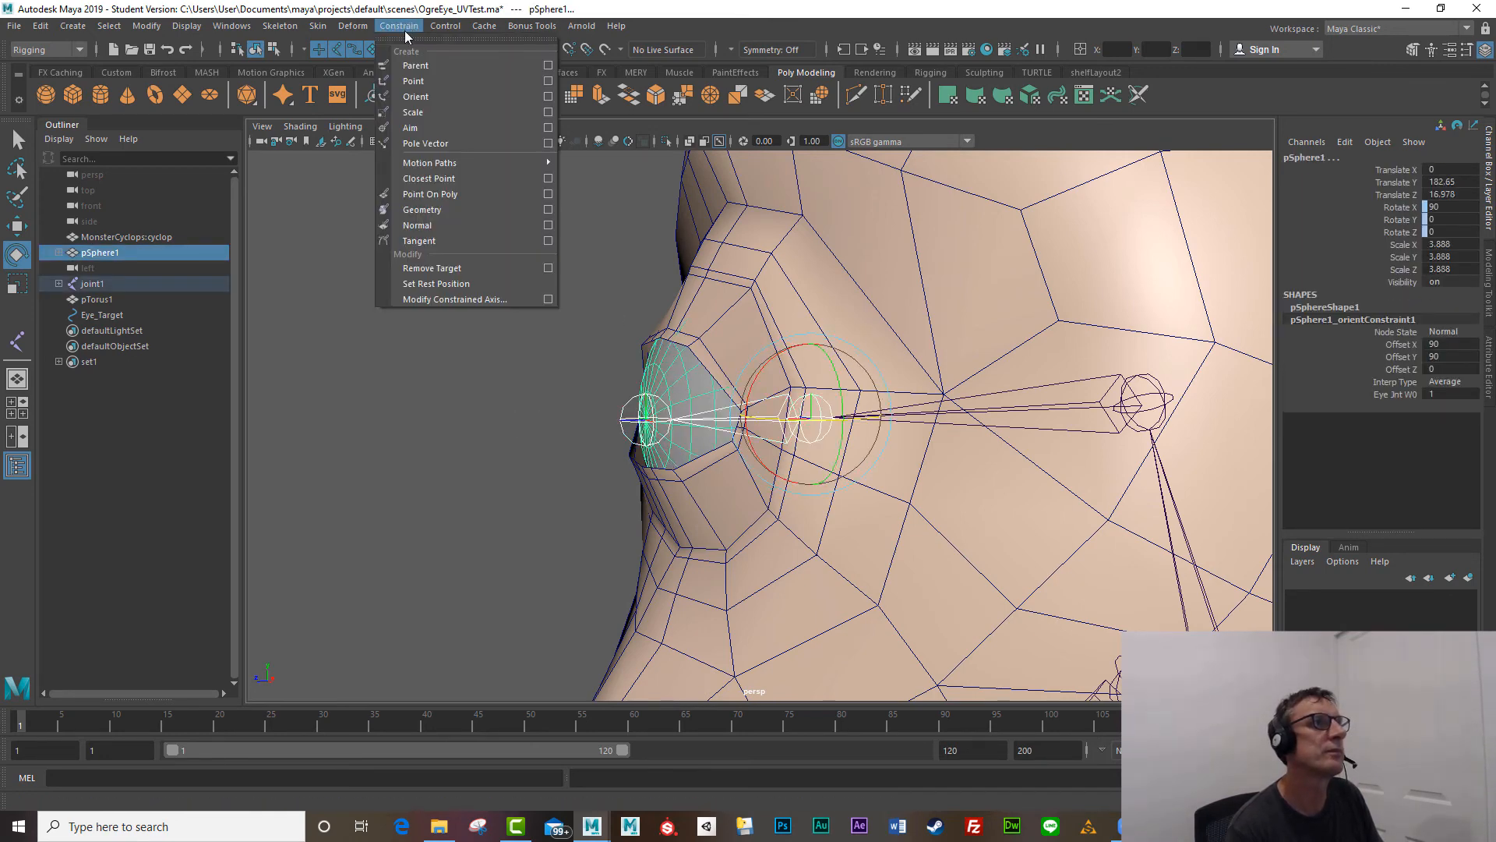
click(432, 67)
click(679, 427)
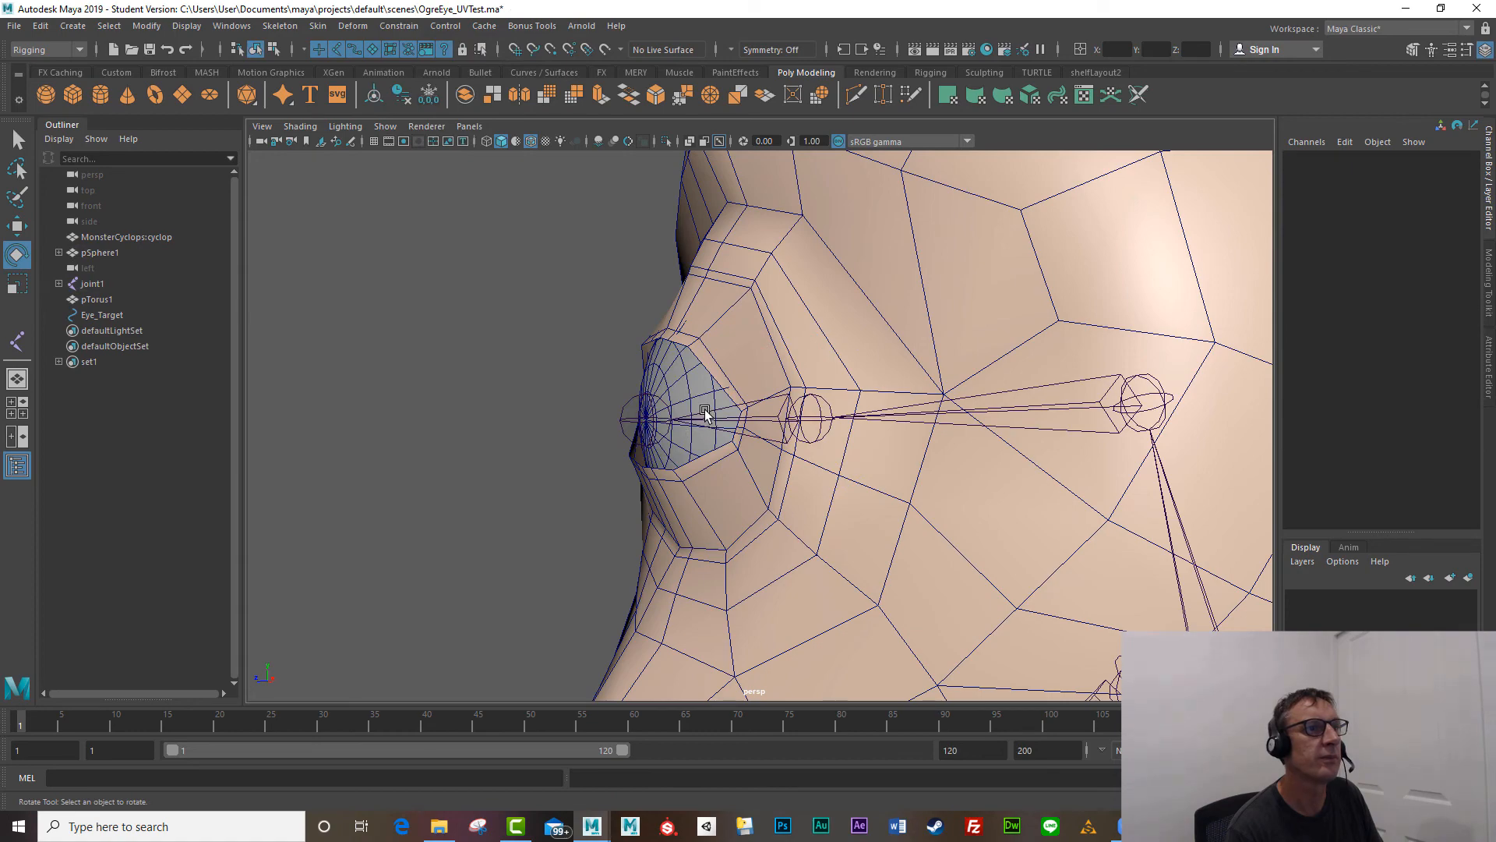
Step: Test how the eyeball follows a small rotation of Eye__jnt, undo the rotation and clear the selection
click(705, 415)
mouse_move(772, 358)
mouse_down()
mouse_move(757, 375)
mouse_move(765, 359)
mouse_up()
key(ctrl+z)
alt+right_drag(839, 542, 540, 481)
alt+drag(540, 480, 643, 498)
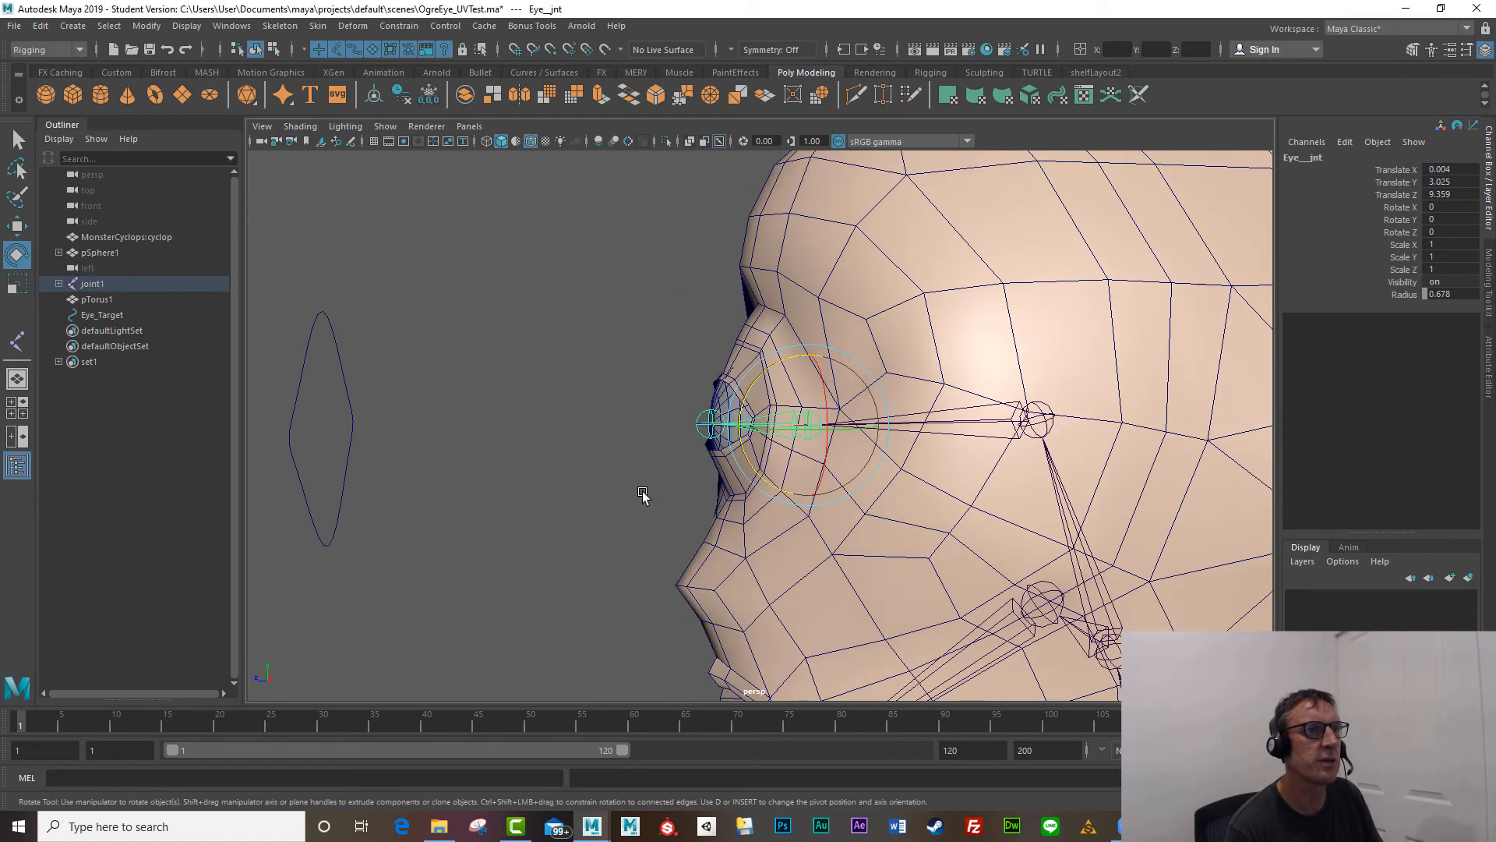
alt+right_drag(643, 498, 599, 500)
alt+drag(618, 498, 624, 497)
click(690, 422)
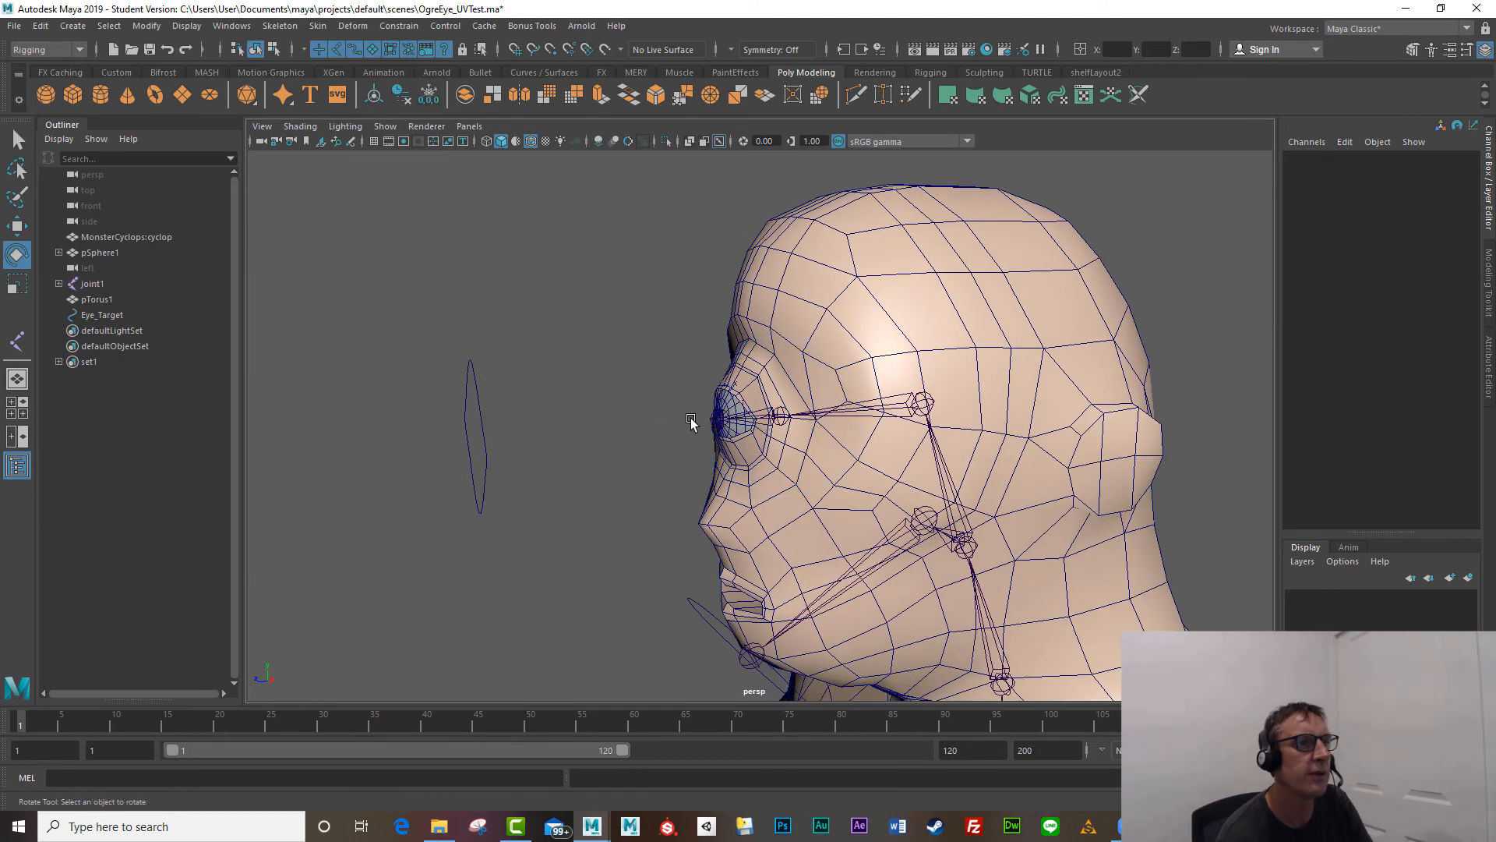
Step: Aim-constrain Eye__jnt to the Eye_Target control
click(476, 435)
alt+right_drag(491, 444, 595, 482)
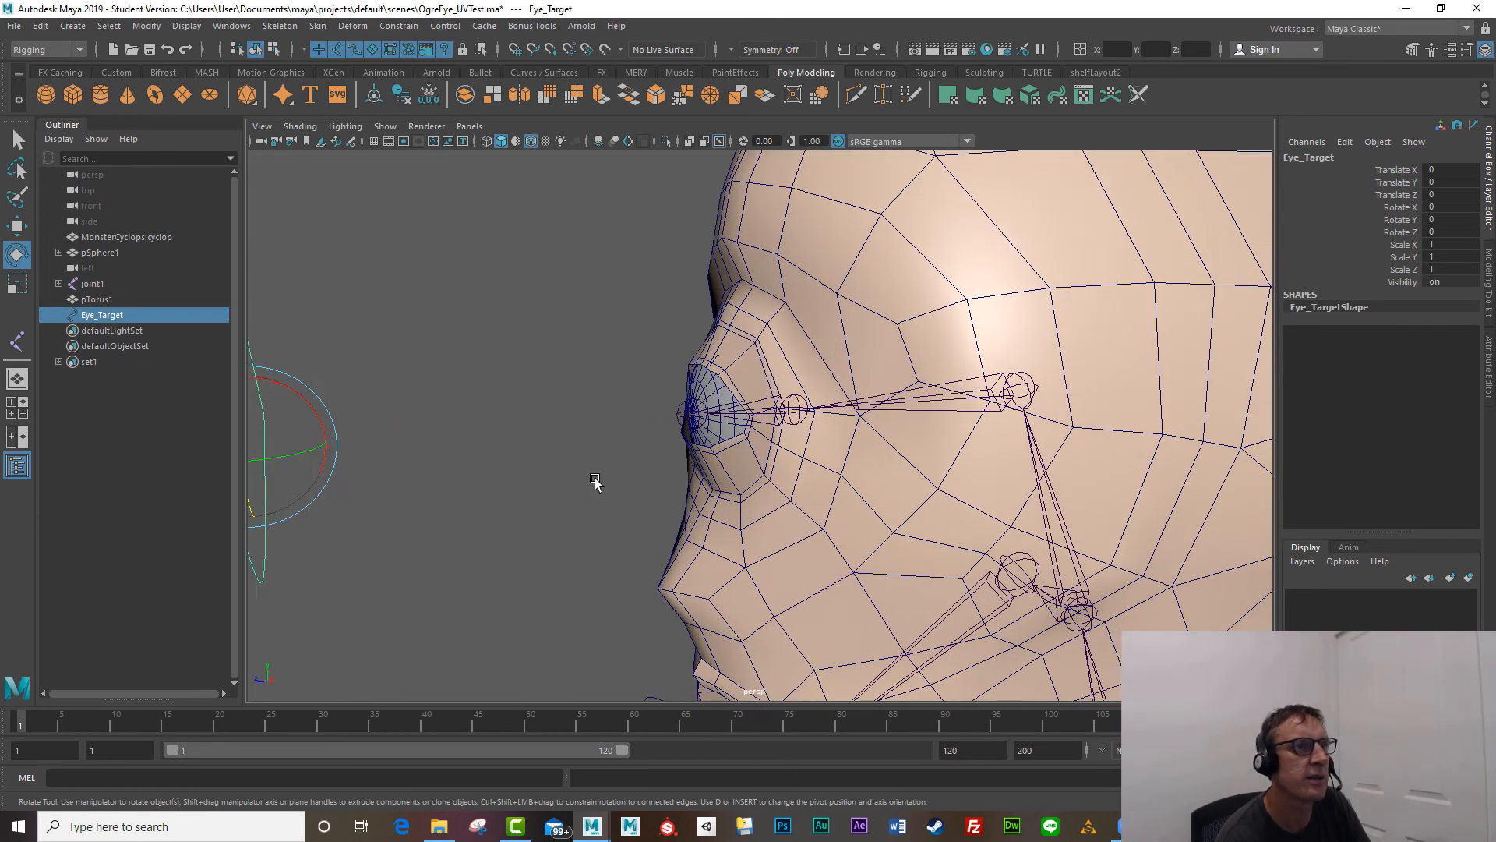
shift+click(731, 413)
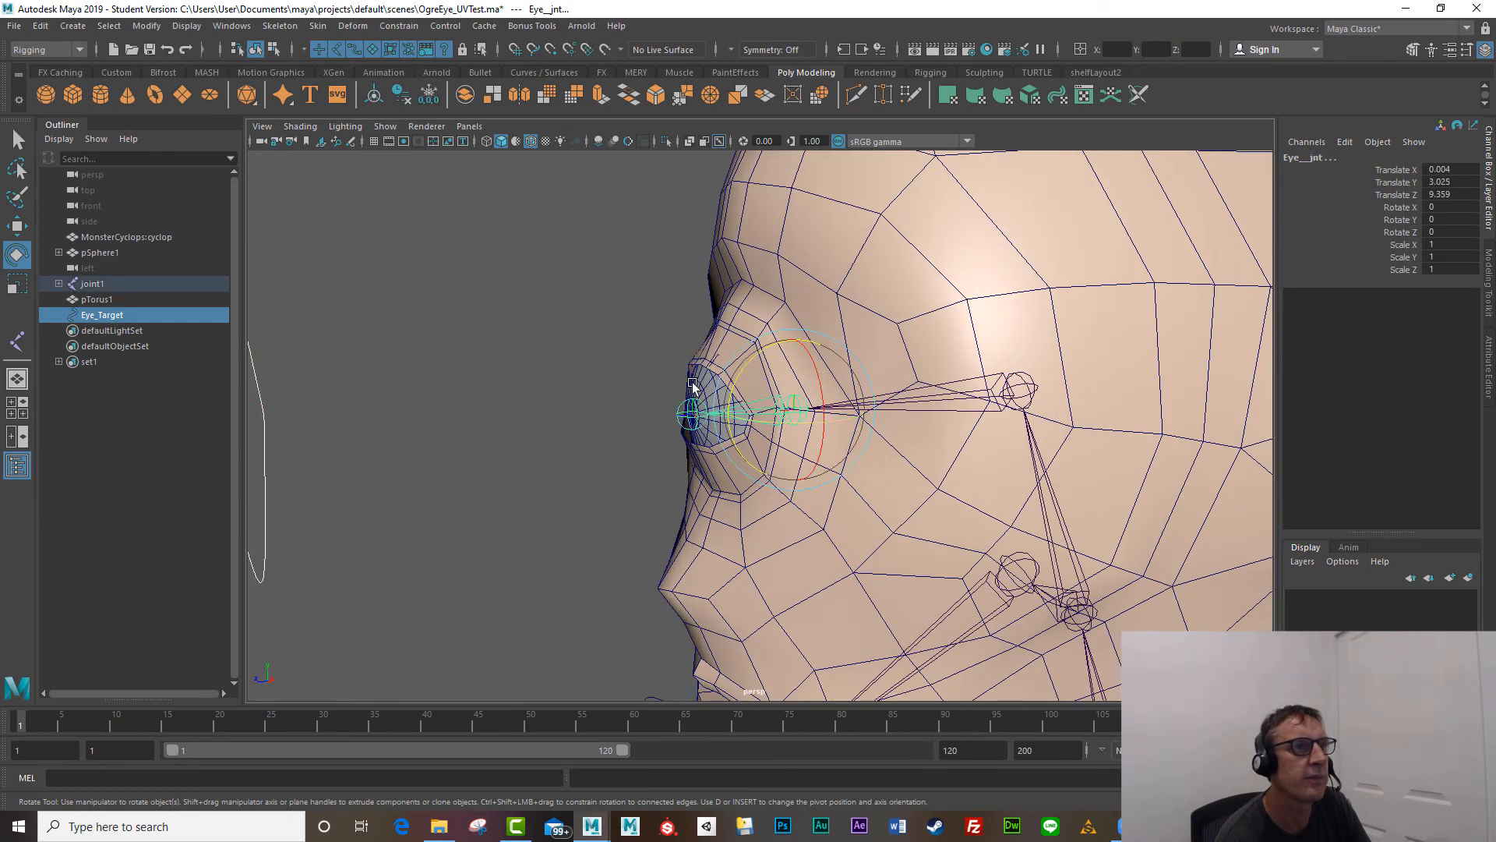
click(399, 25)
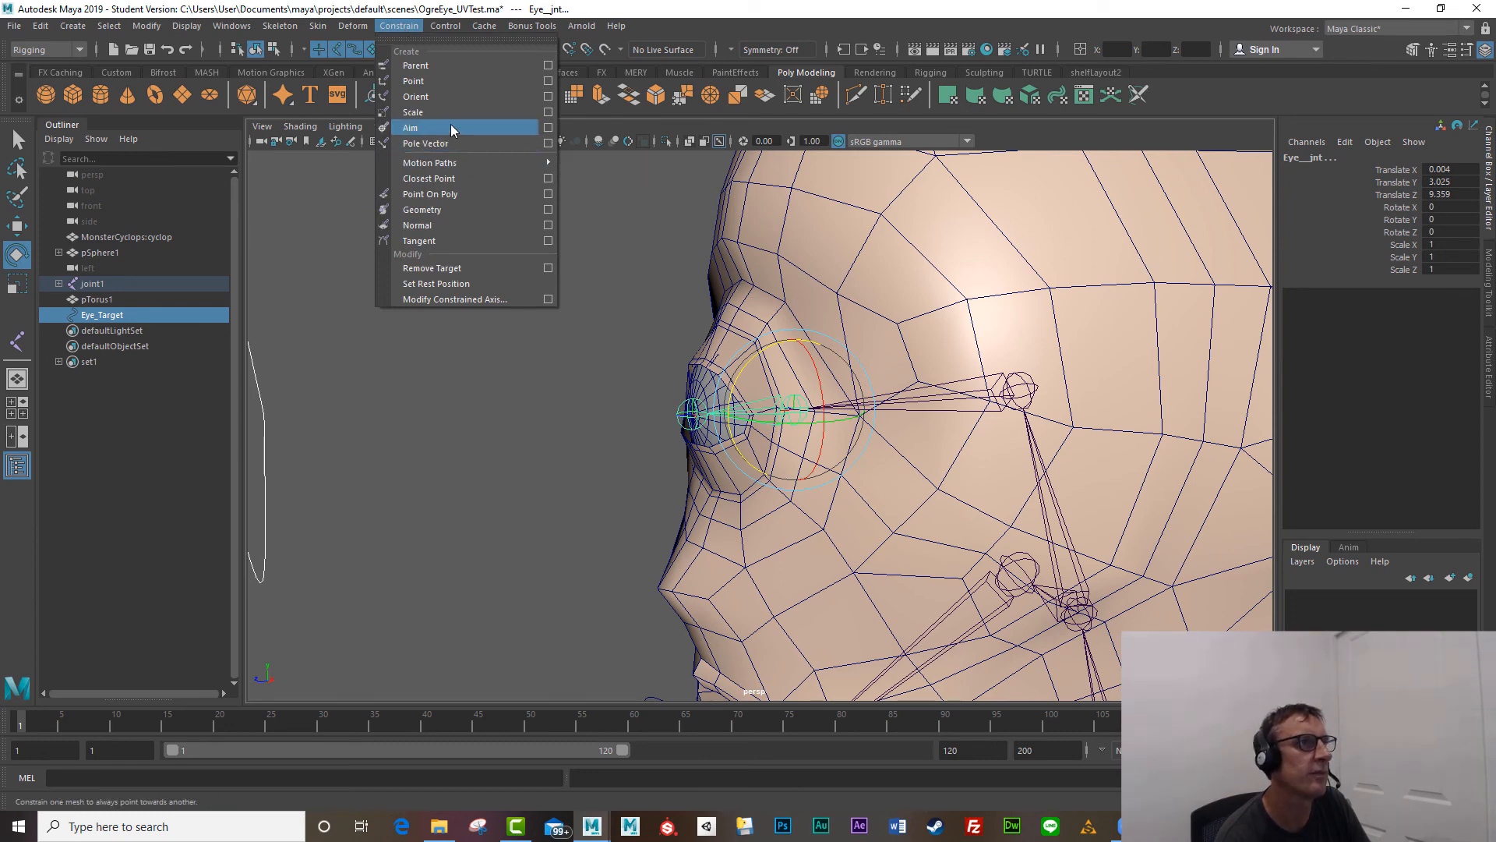
click(452, 129)
Step: Move Eye_Target around freely to test the eye's aim, and undo the moves
alt+right_drag(581, 420, 448, 408)
click(533, 478)
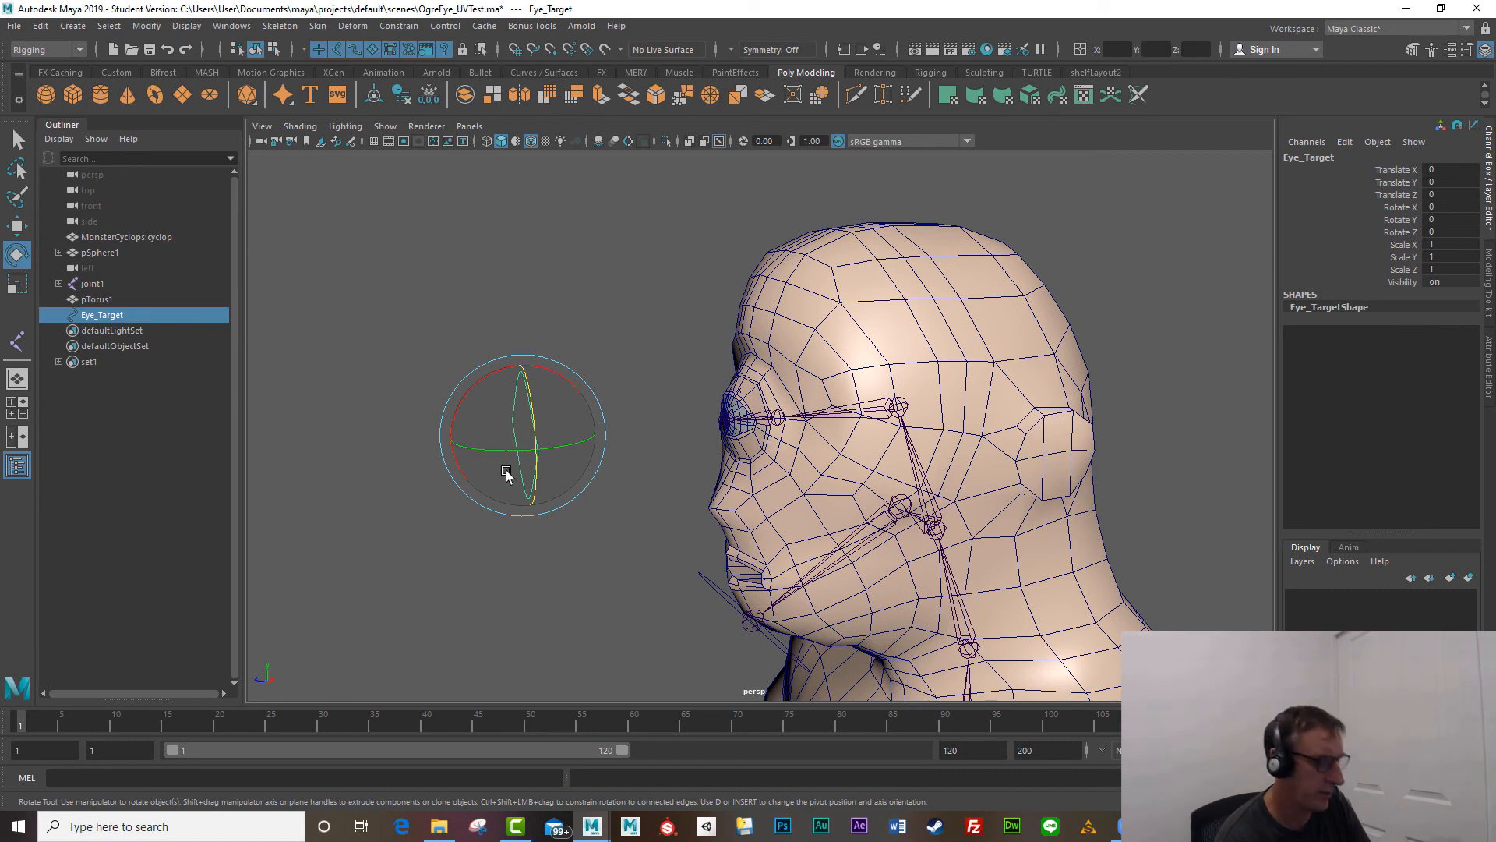
key(w)
drag(478, 491, 536, 363)
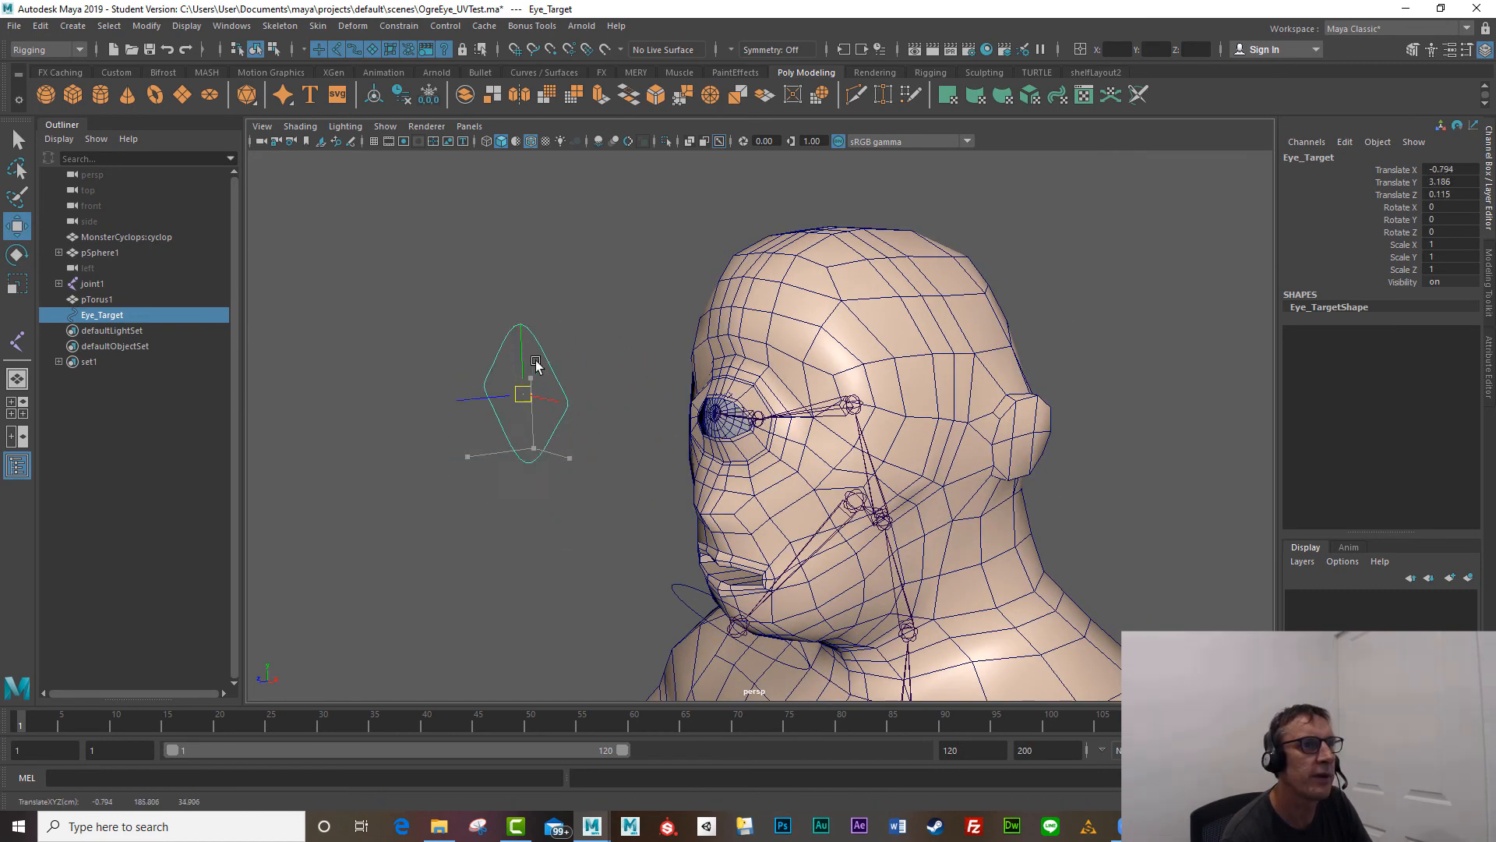
key(ctrl+z)
key(ctrl+z)
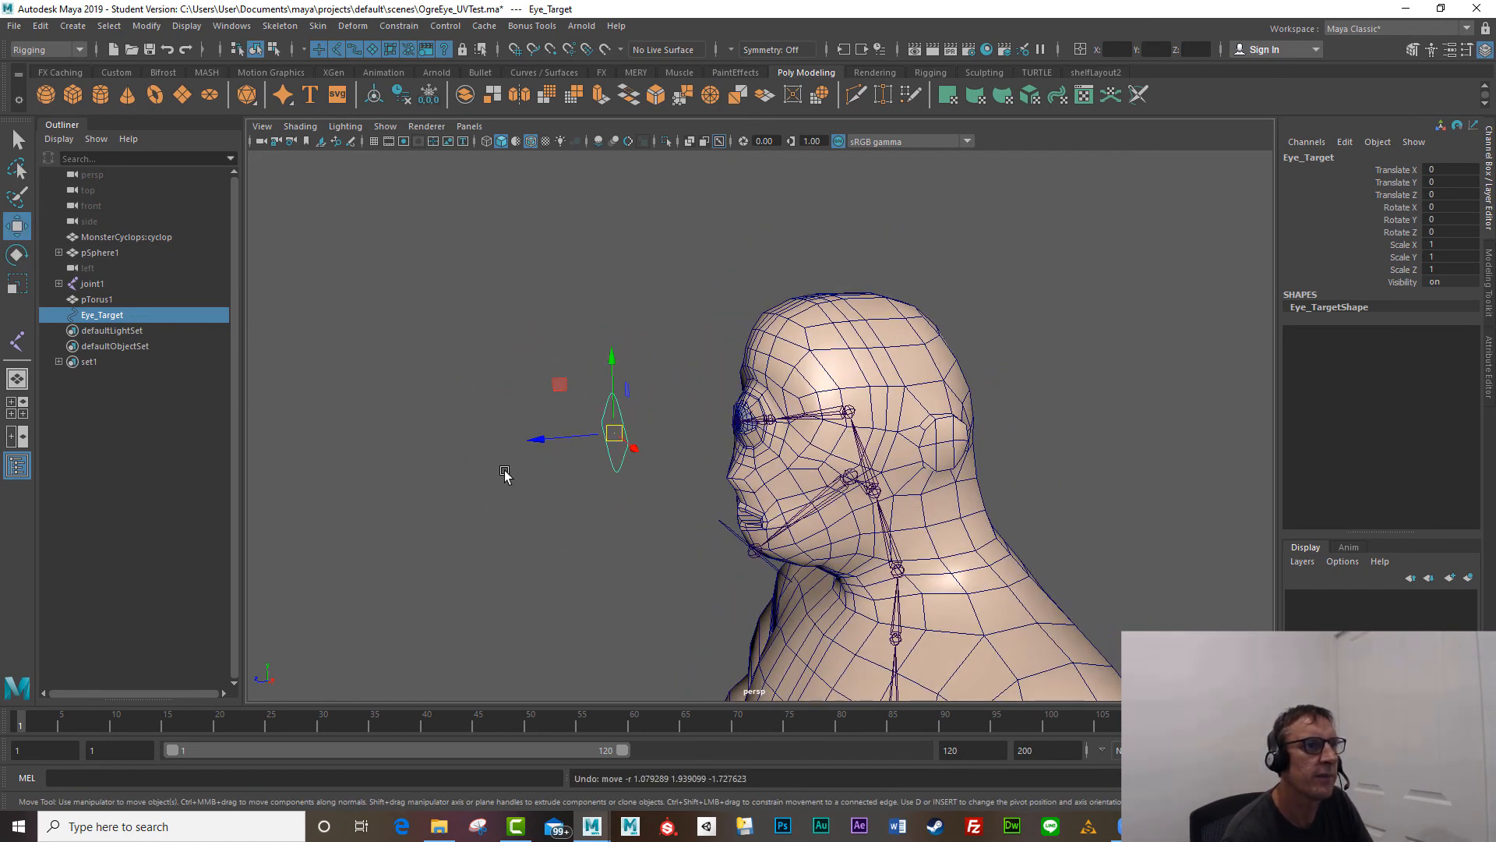
Step: Parent the Eye_Target control to the neck joint joint6
alt+right_drag(505, 475, 577, 477)
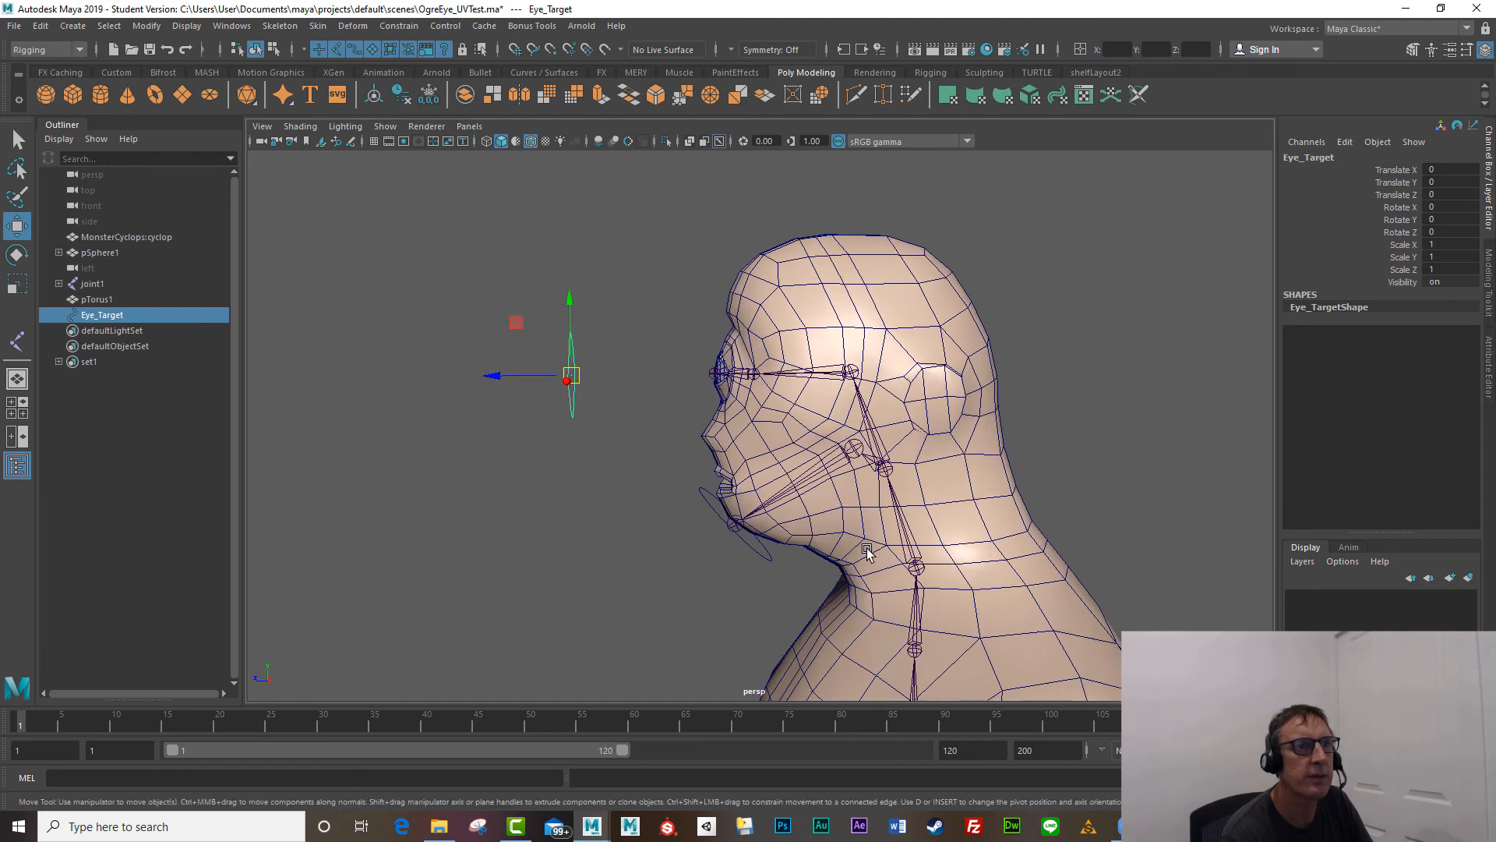
shift+click(916, 566)
key(p)
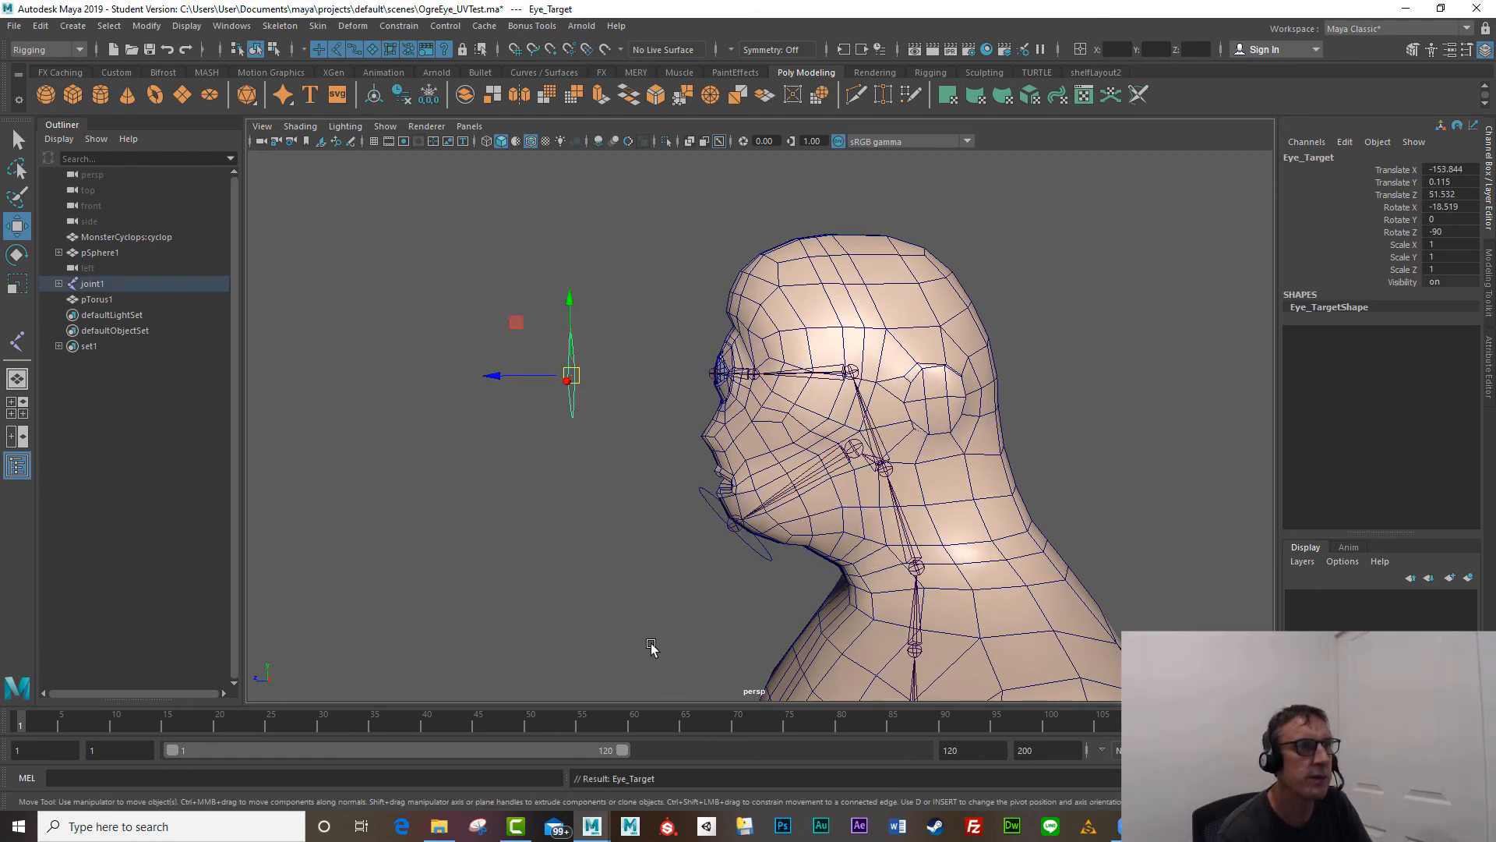
Step: Rotate joint6 to about -38 in Y to test how the eye and jaw controls follow, and undo the rotation
scroll(880, 507, down, 3)
click(854, 510)
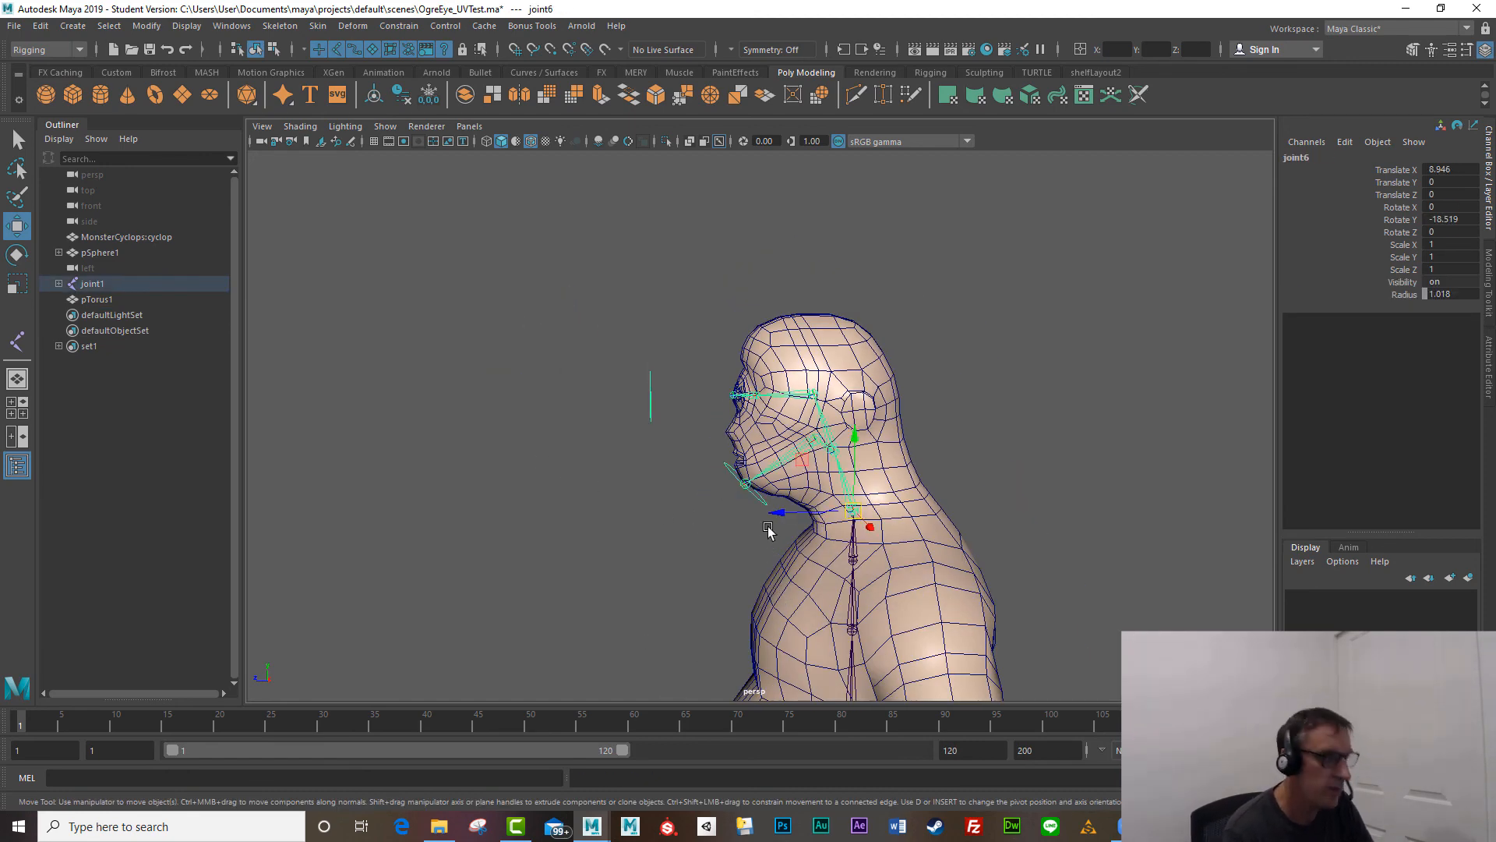
key(e)
mouse_move(799, 478)
mouse_down()
mouse_move(818, 459)
mouse_move(793, 485)
mouse_up()
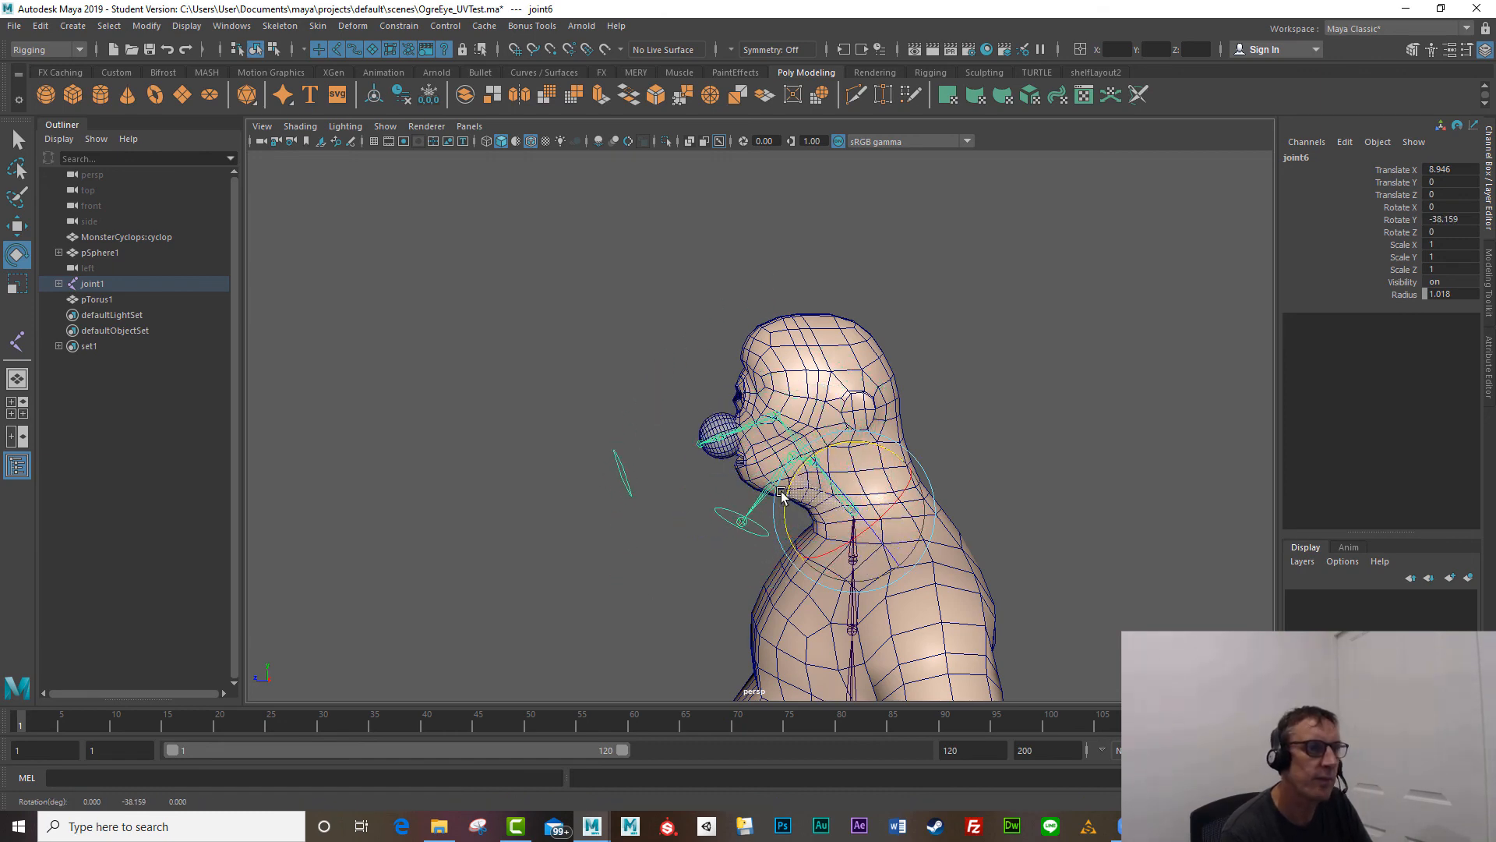
key(ctrl+z)
alt+drag(807, 565, 935, 578)
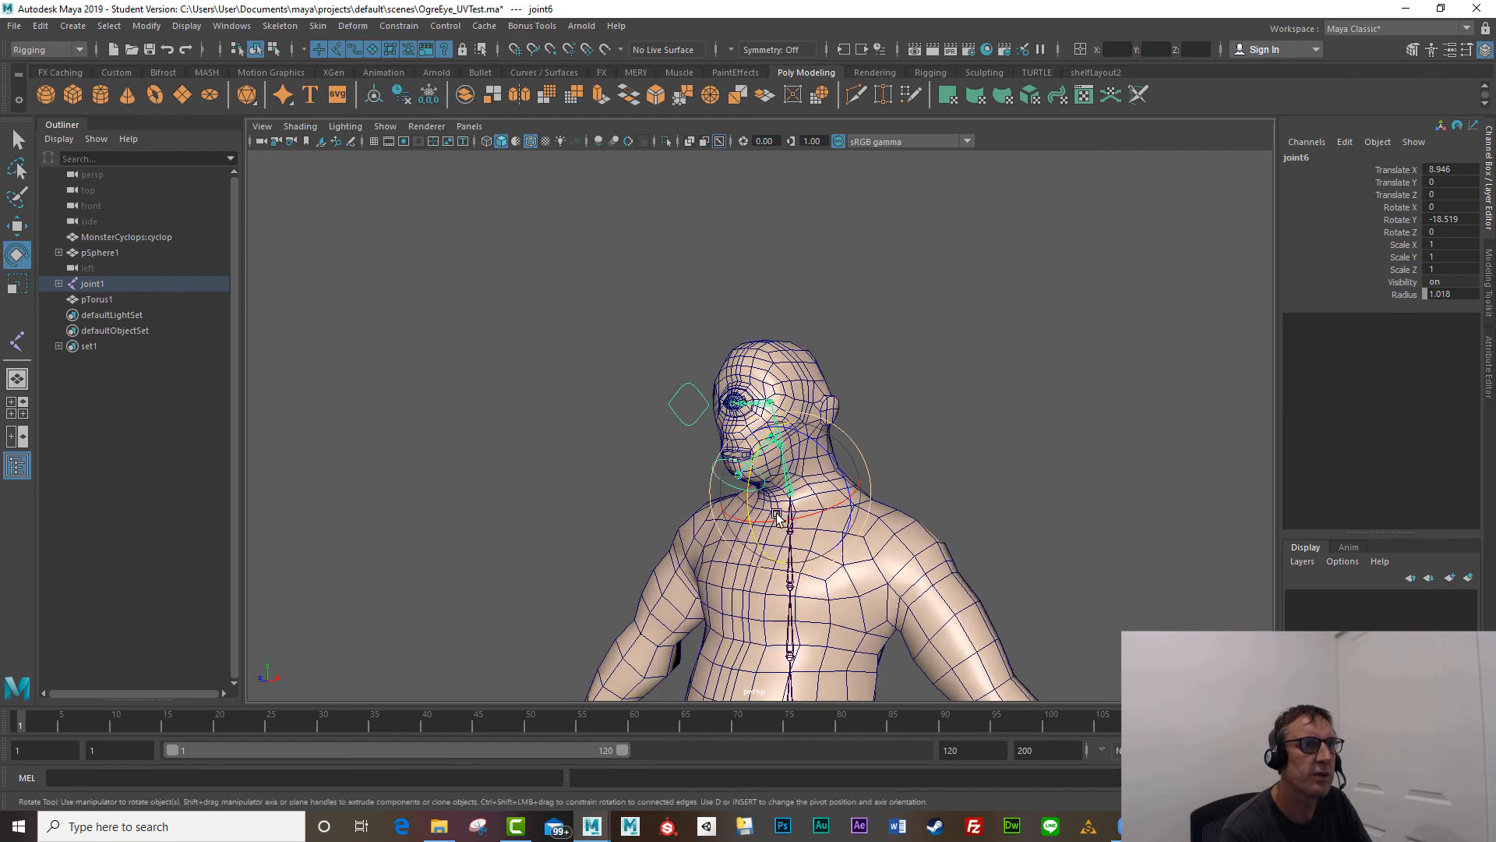
alt+right_drag(935, 579, 1171, 615)
alt+middle_drag(898, 506, 843, 475)
alt+right_drag(843, 475, 783, 467)
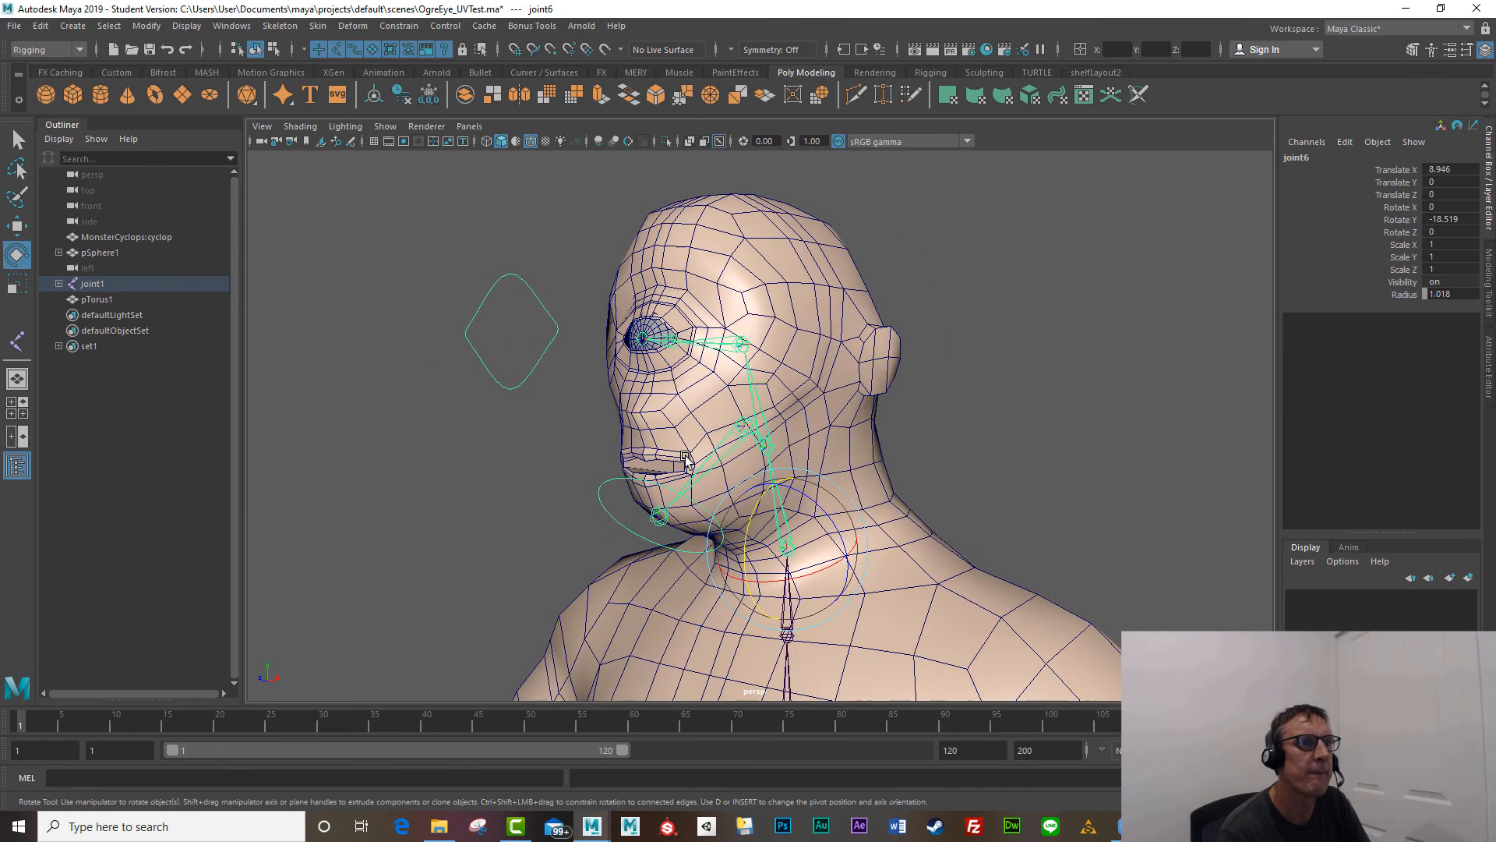